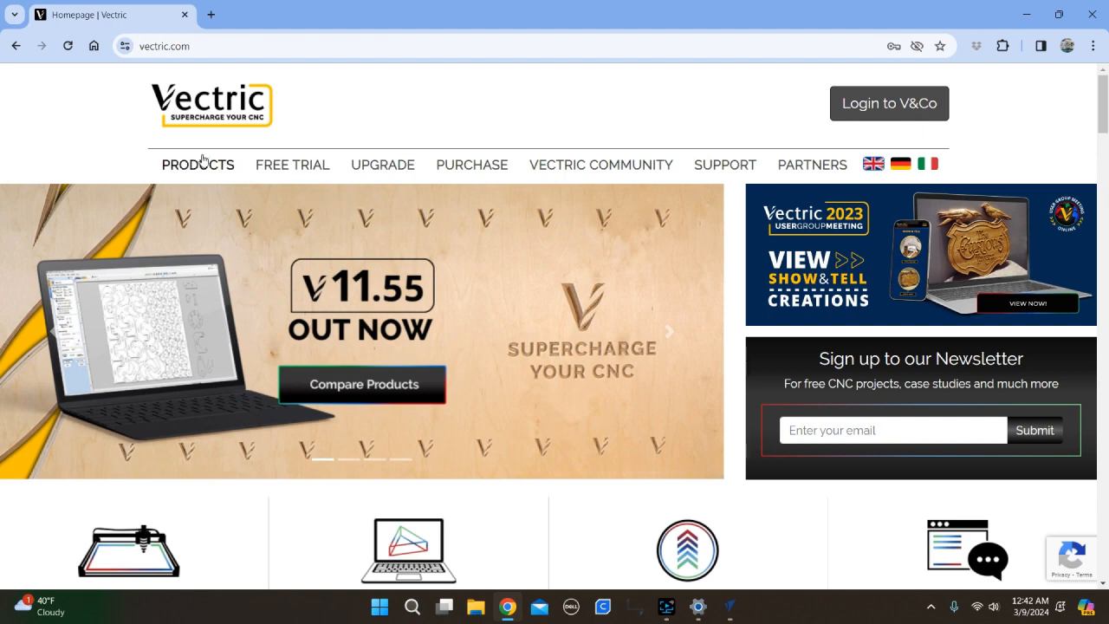
Open the page comparing all Vectric products and skim through the listed software packages.
mouse_move(217, 169)
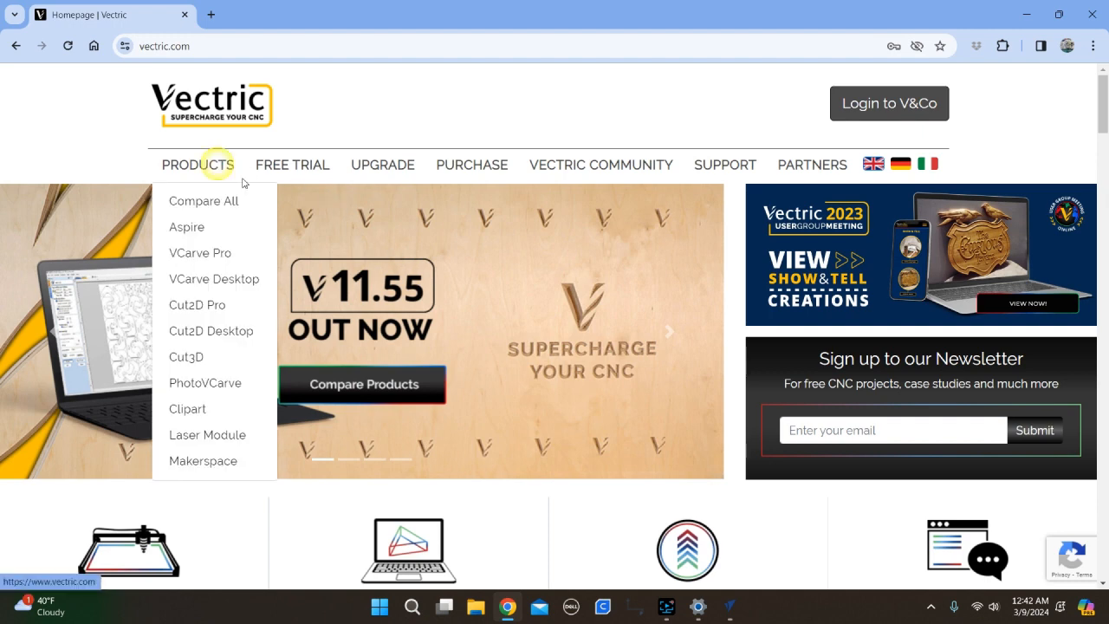
left_click(201, 211)
scroll(642, 378, "down", 2)
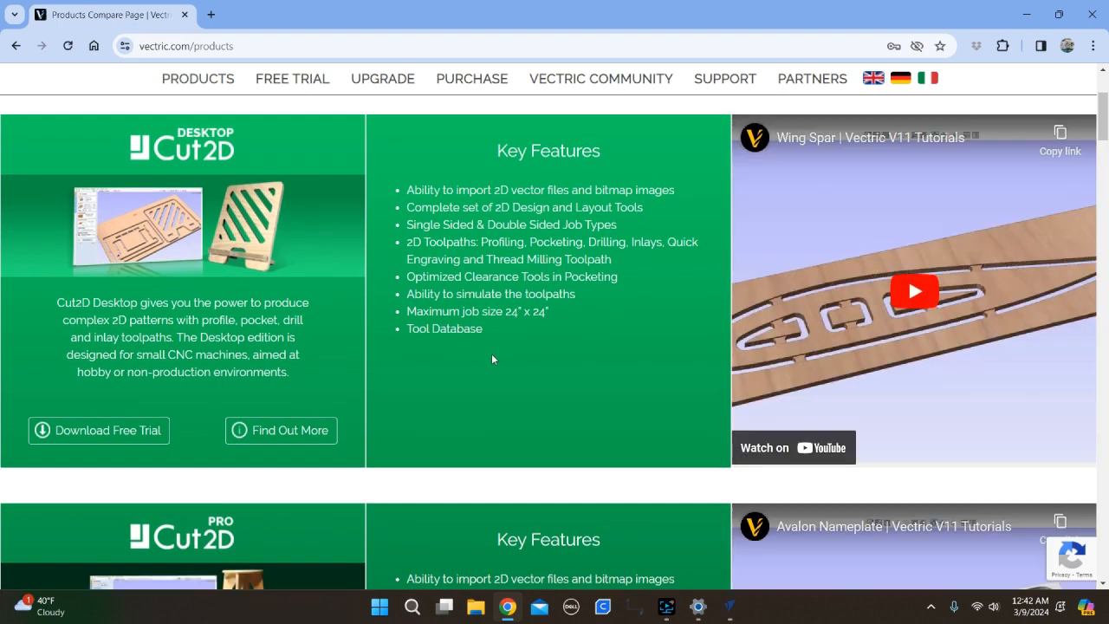
scroll(491, 358, "down", 4)
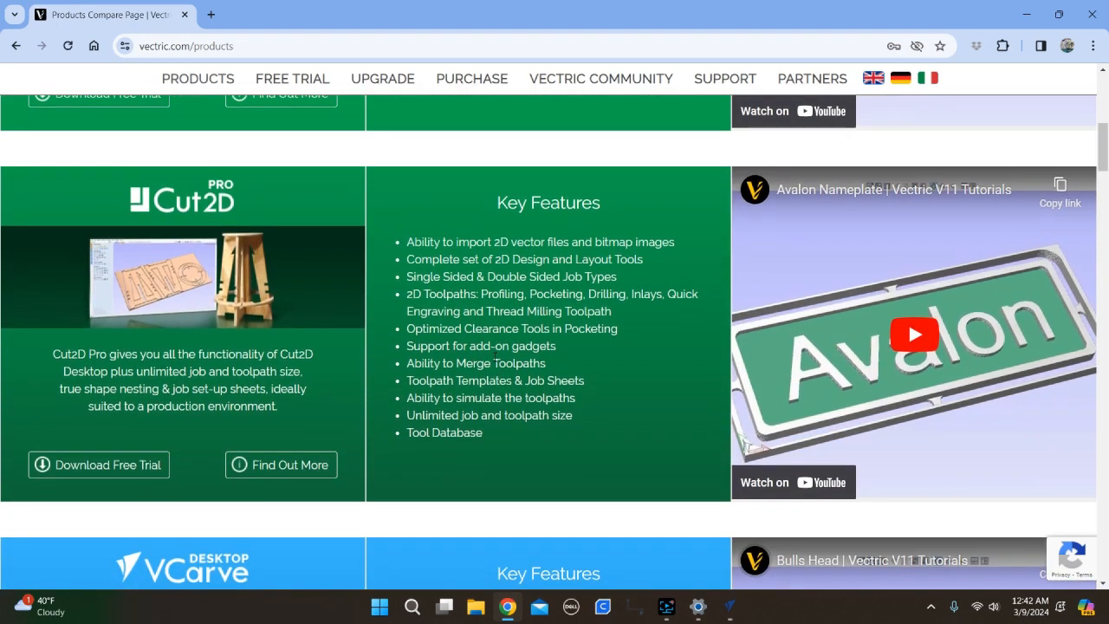
scroll(494, 362, "down", 7)
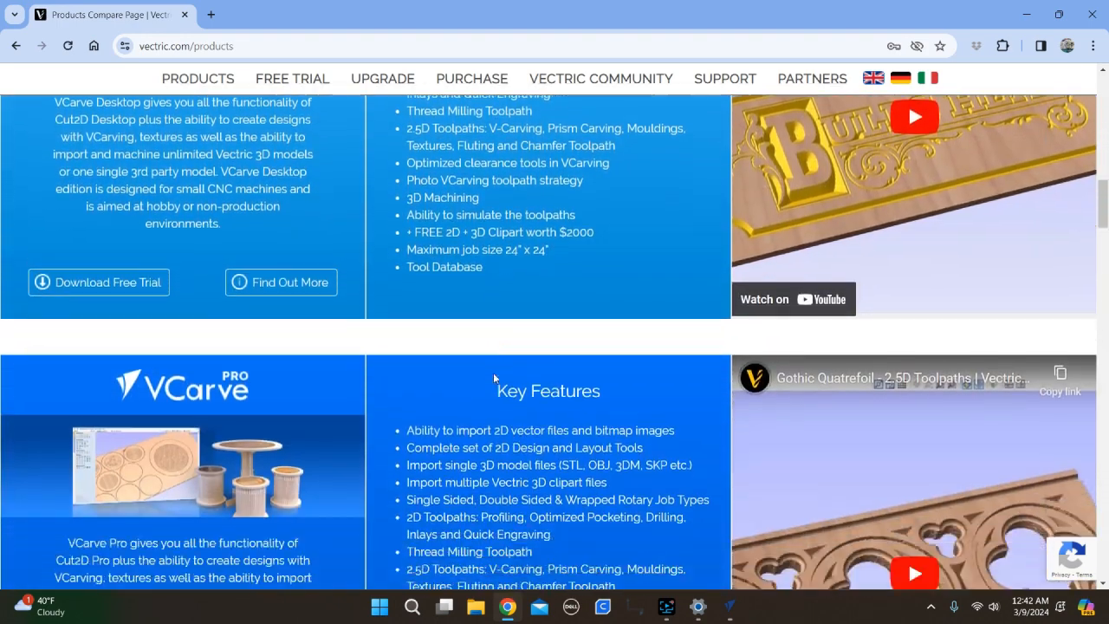
scroll(527, 386, "up", 9)
scroll(524, 388, "up", 6)
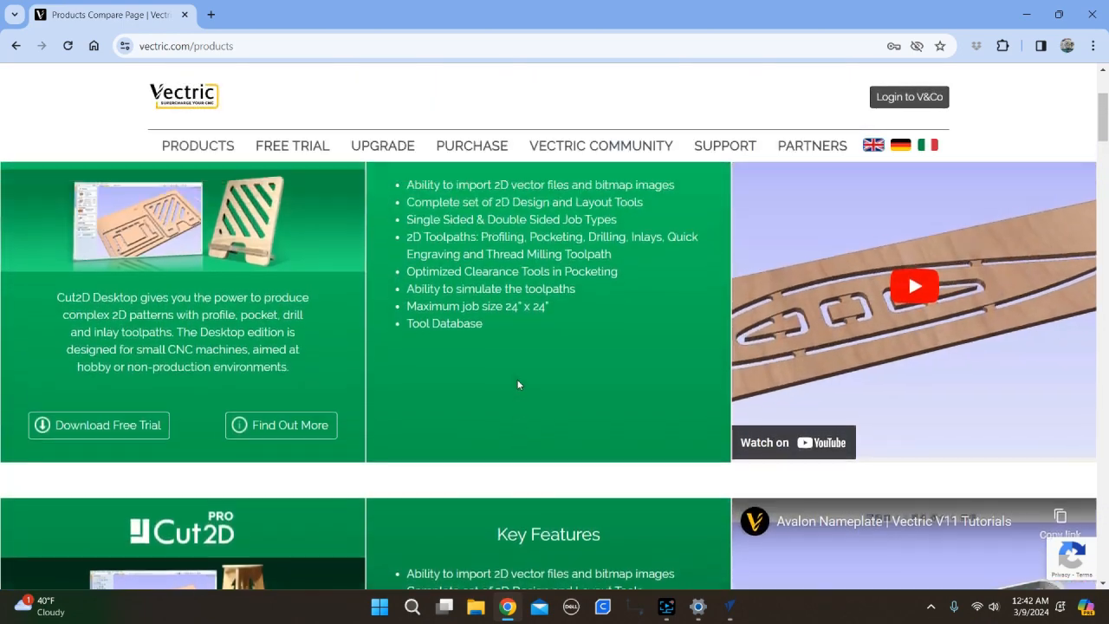
scroll(518, 384, "up", 3)
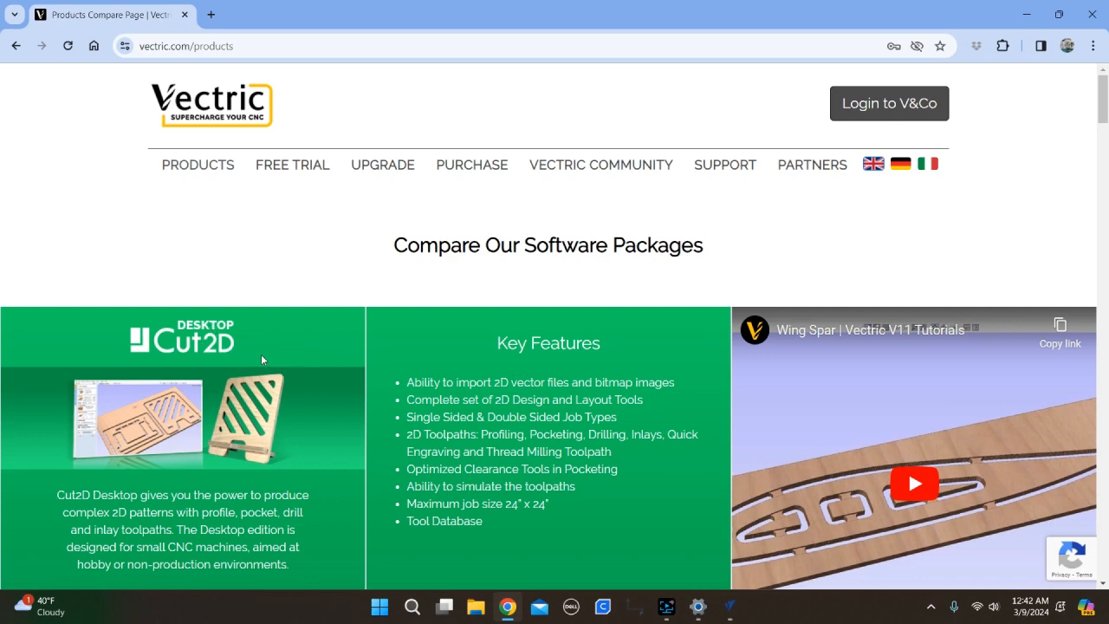
Examine the descriptions and key features of Cut2D Desktop and Cut2D Pro, comparing their job size limits and extra functions.
scroll(260, 354, "down", 2)
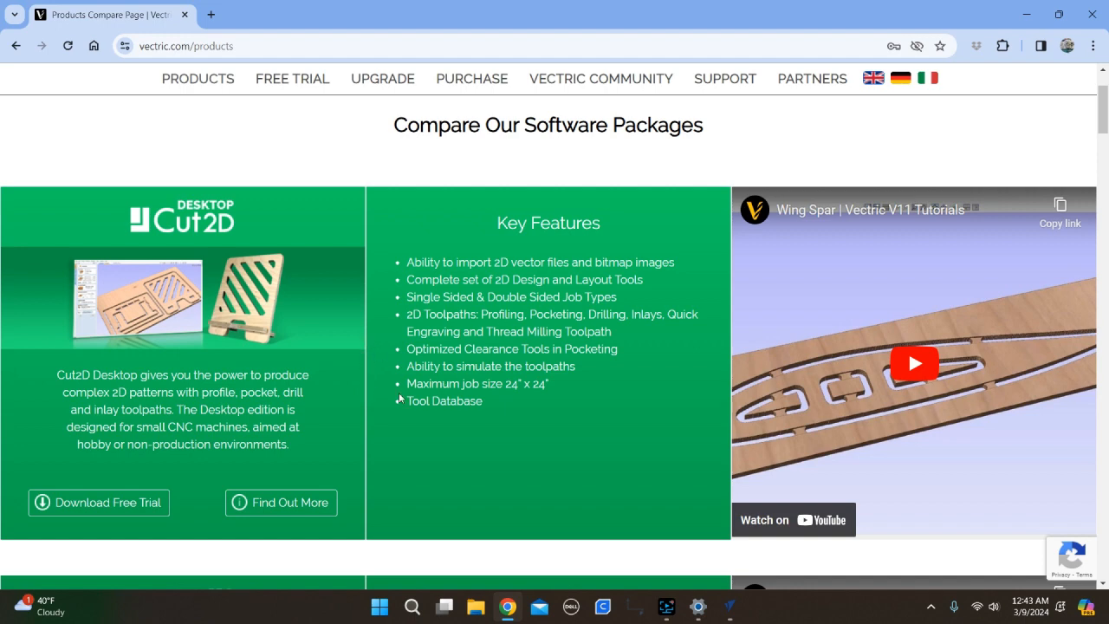
scroll(426, 401, "down", 1)
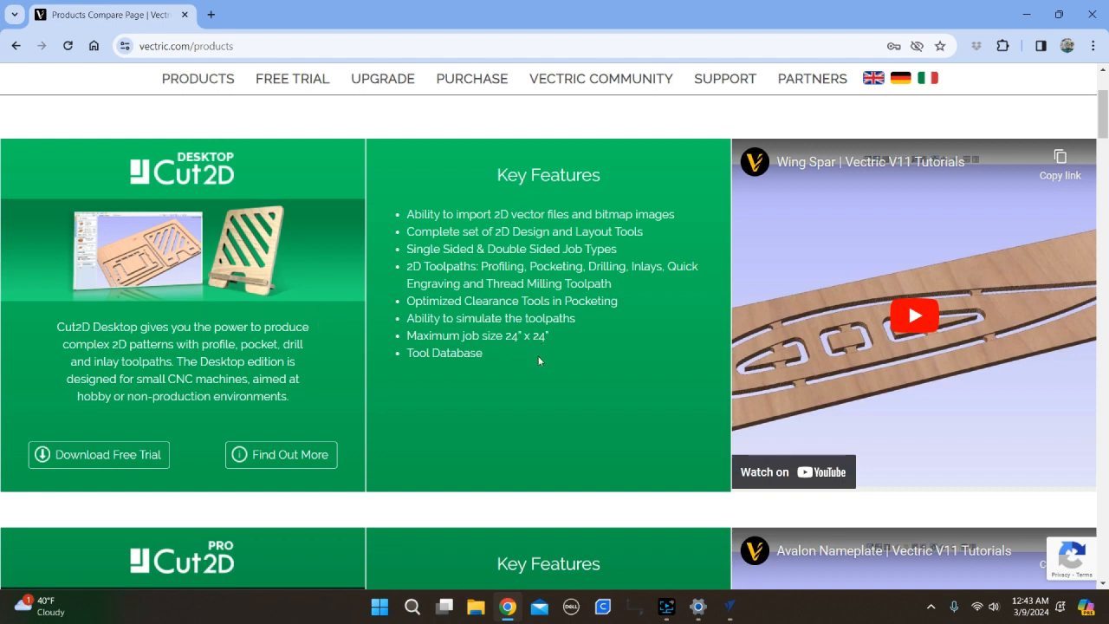
scroll(472, 338, "down", 1)
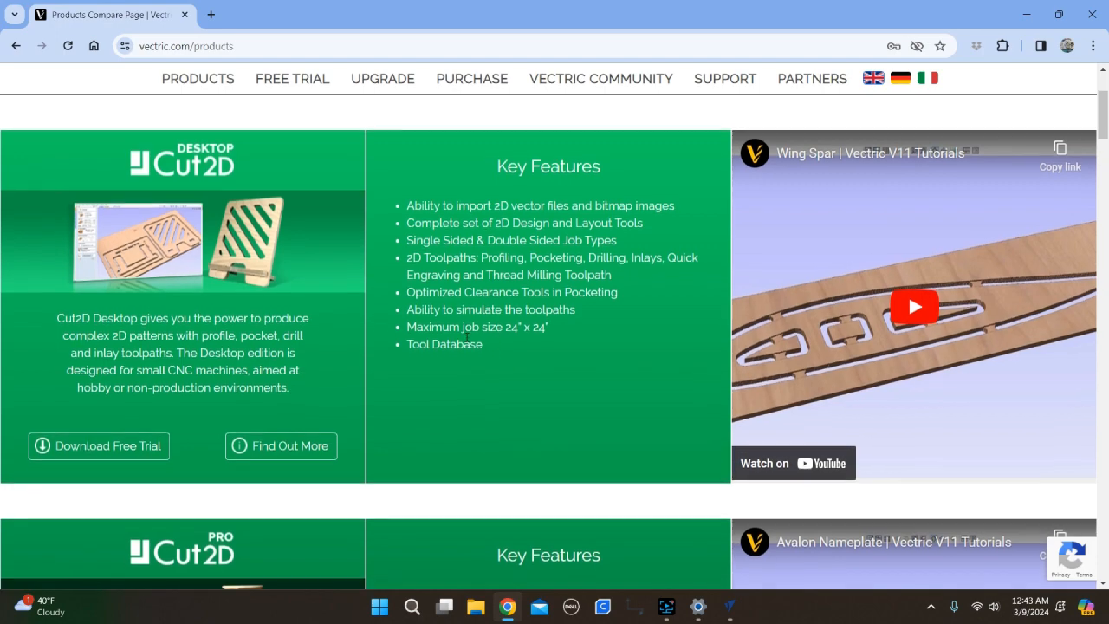
scroll(466, 336, "down", 3)
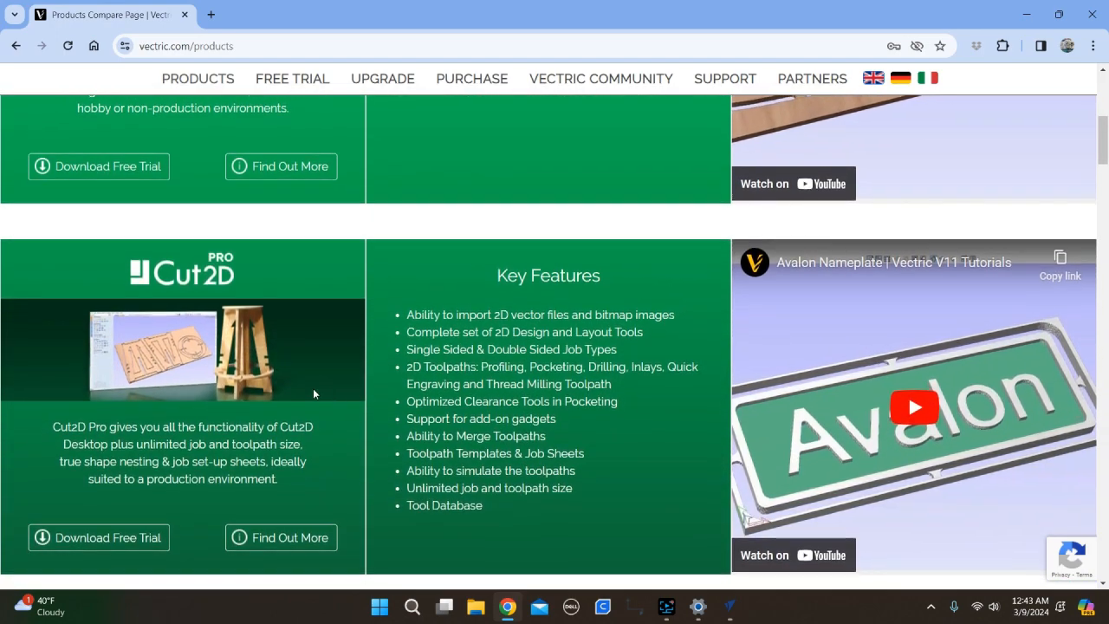
scroll(563, 438, "down", 1)
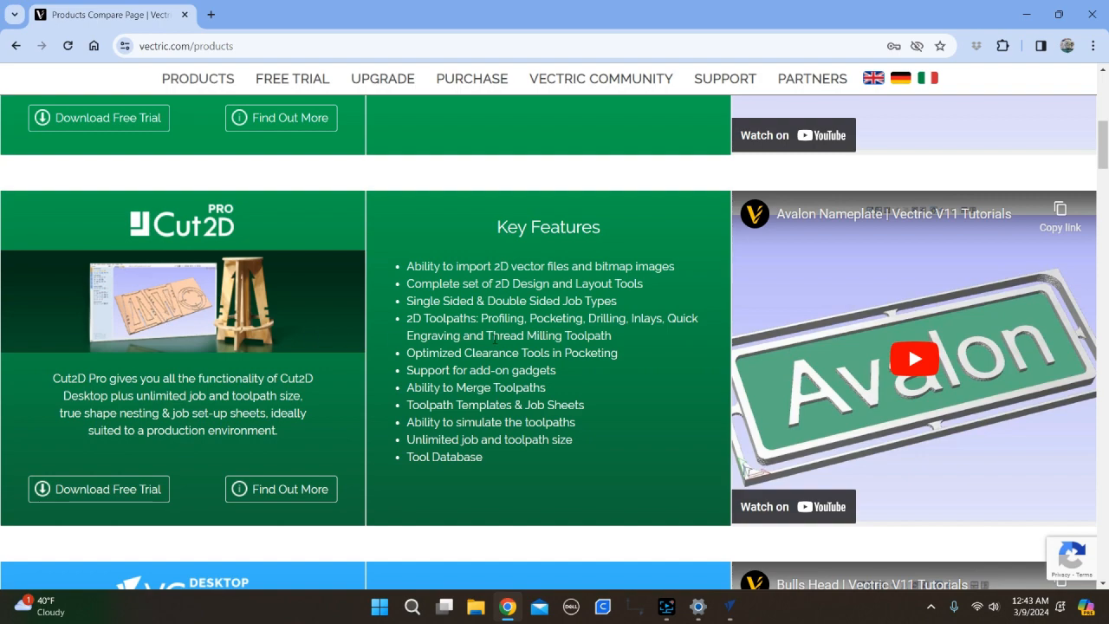
scroll(495, 339, "down", 4)
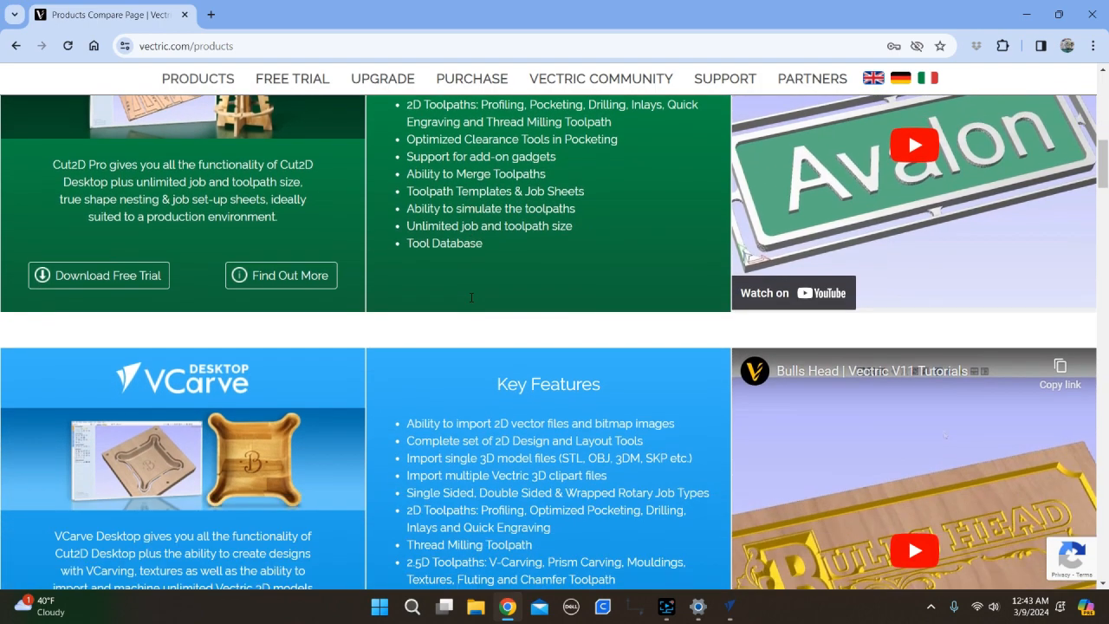
scroll(355, 291, "up", 1)
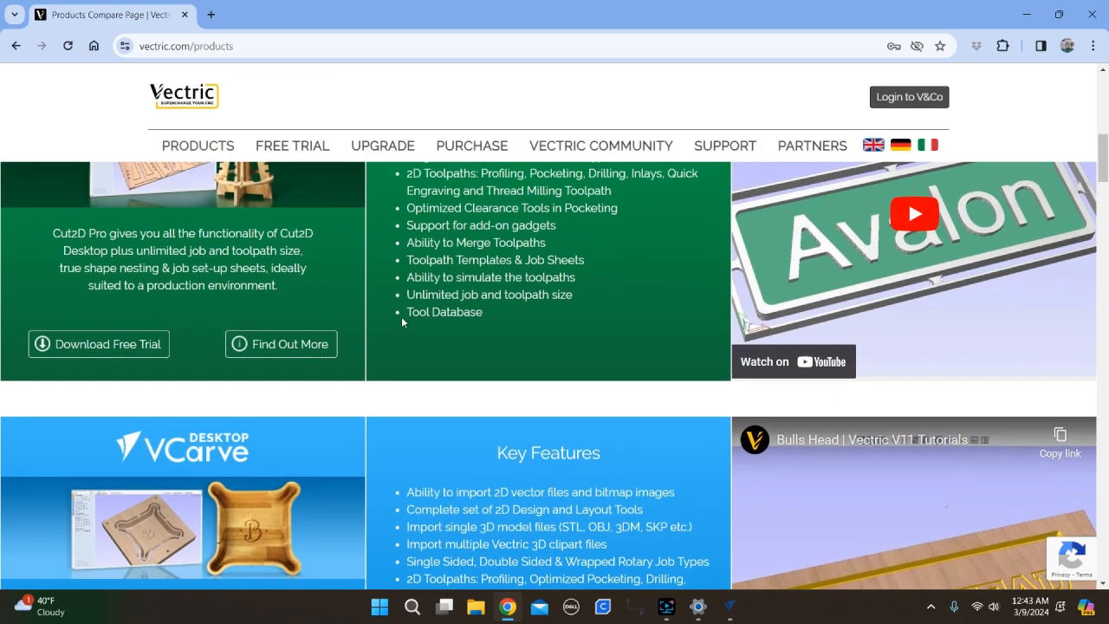
scroll(401, 322, "up", 2)
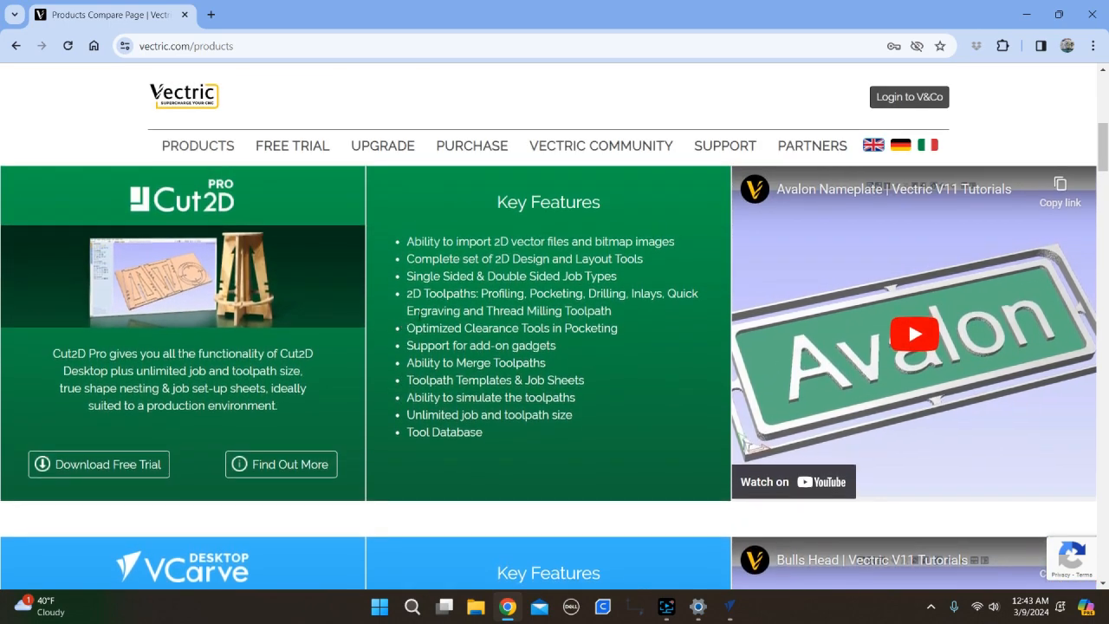
scroll(488, 321, "up", 5)
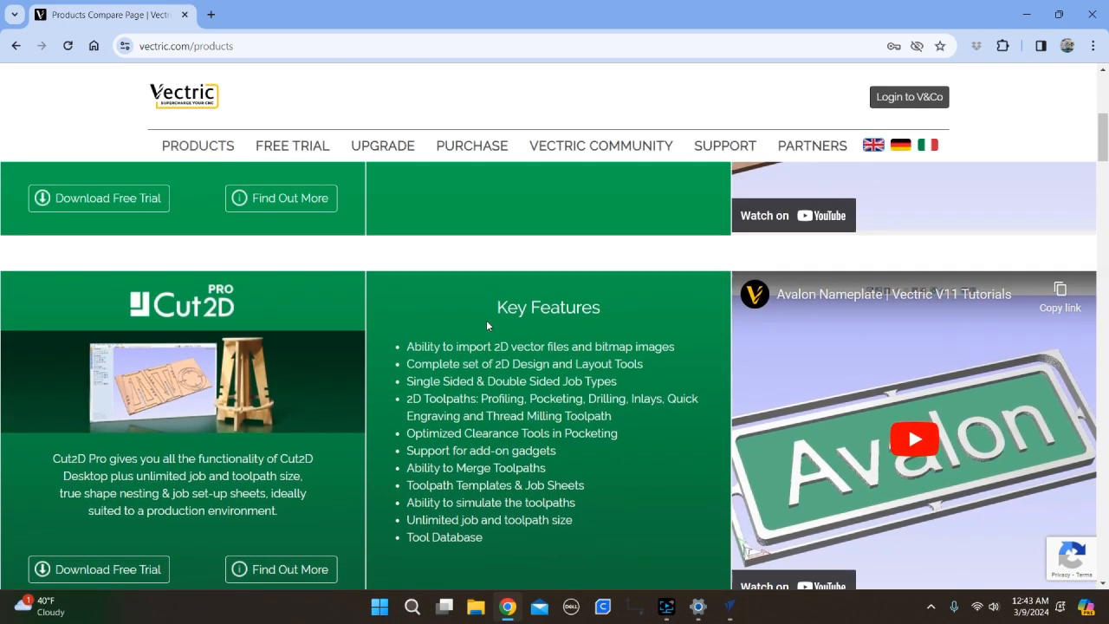
scroll(478, 285, "down", 3)
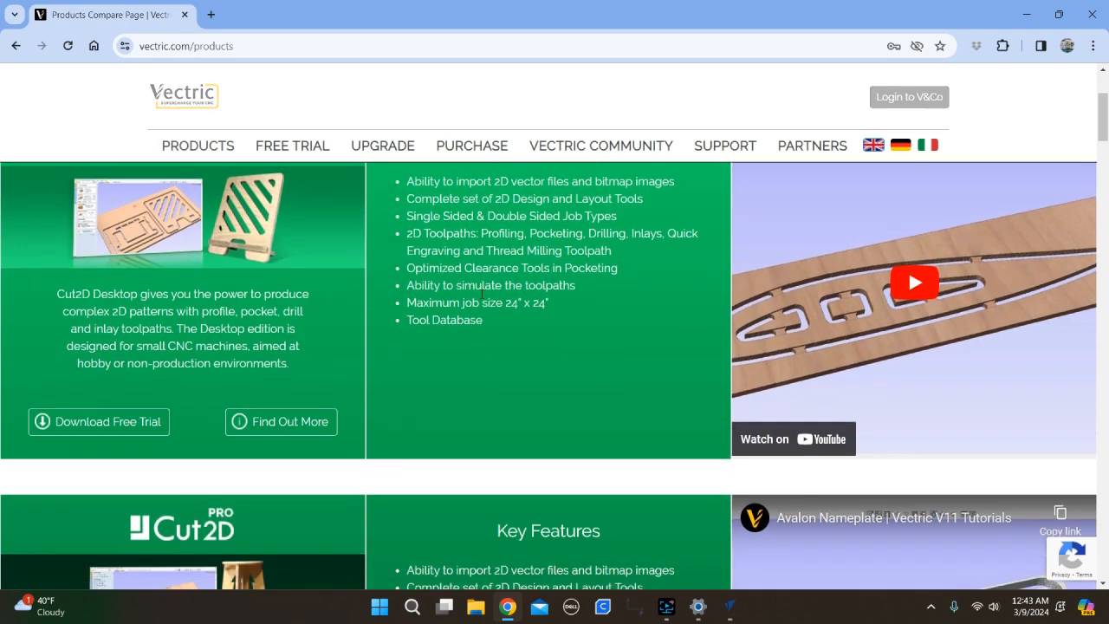
scroll(507, 505, "up", 3)
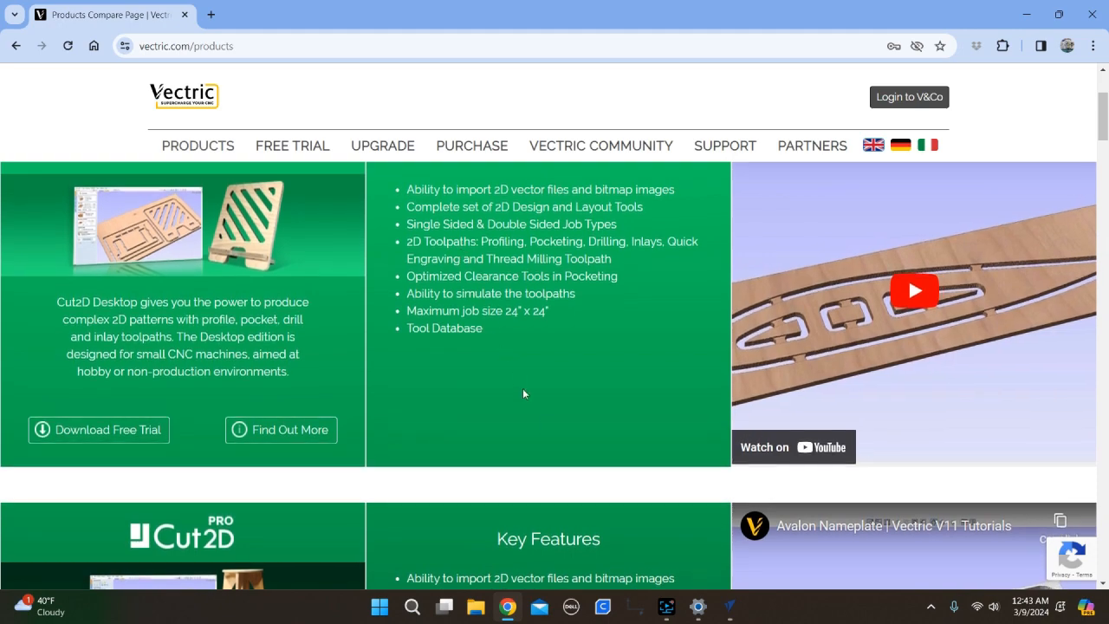
Examine the descriptions and key features of VCarve Desktop and VCarve Pro, including their toolpath types and job sizes.
scroll(514, 377, "down", 3)
scroll(485, 468, "down", 4)
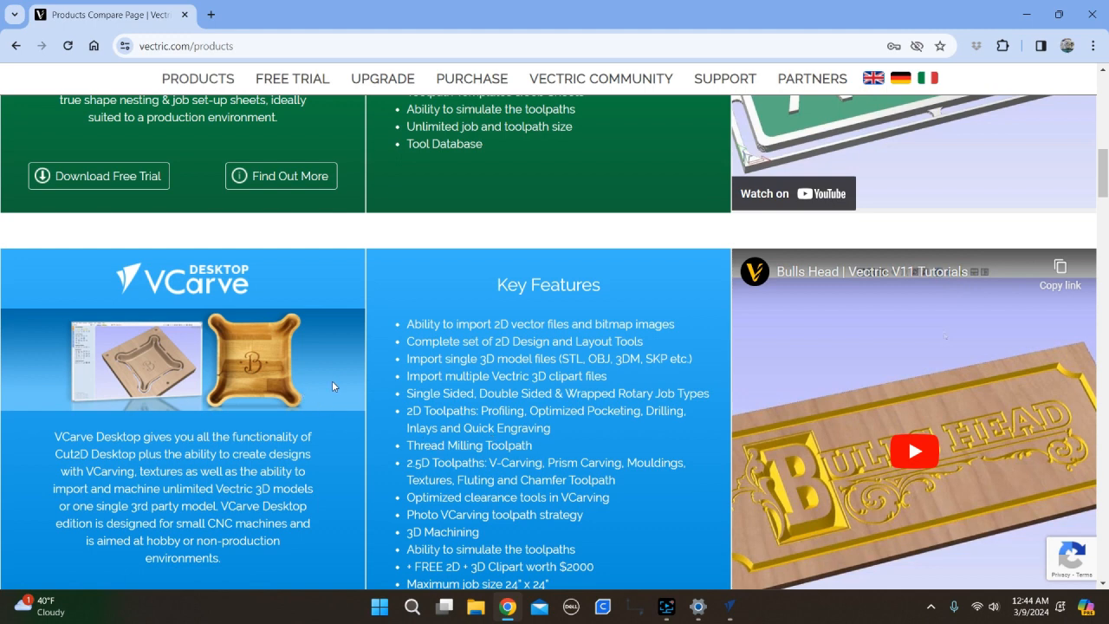
scroll(358, 381, "down", 1)
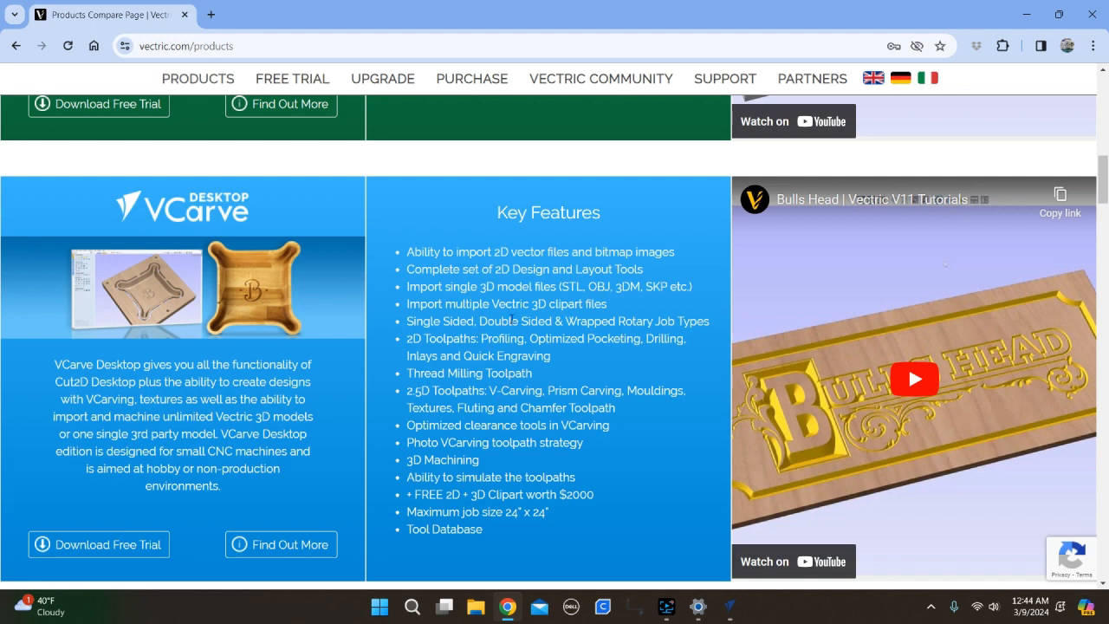
scroll(484, 406, "down", 4)
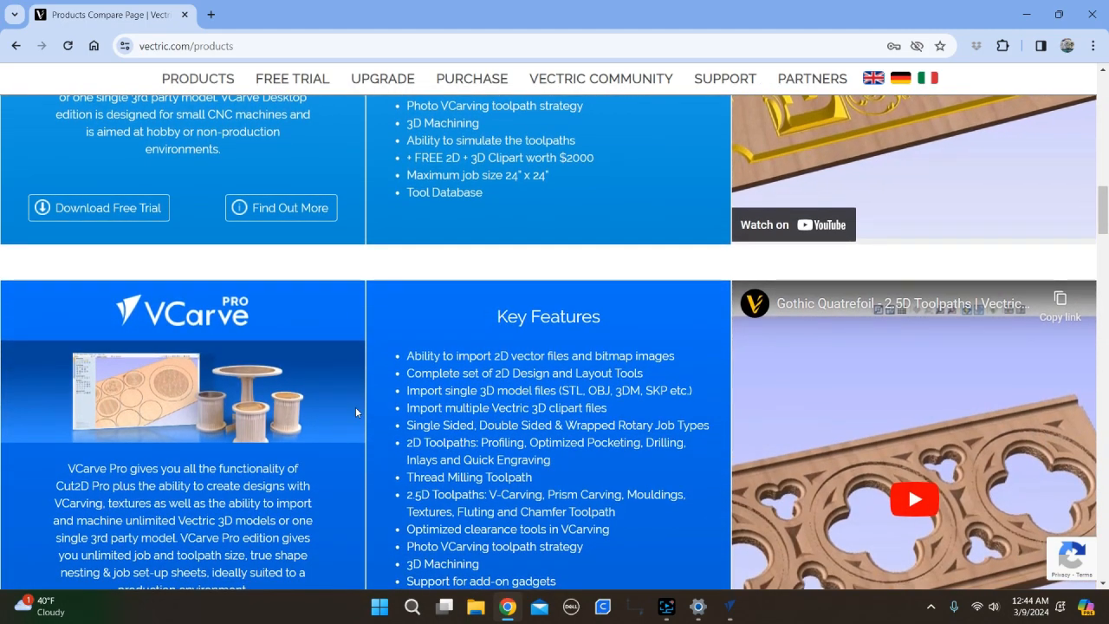
scroll(342, 426, "down", 2)
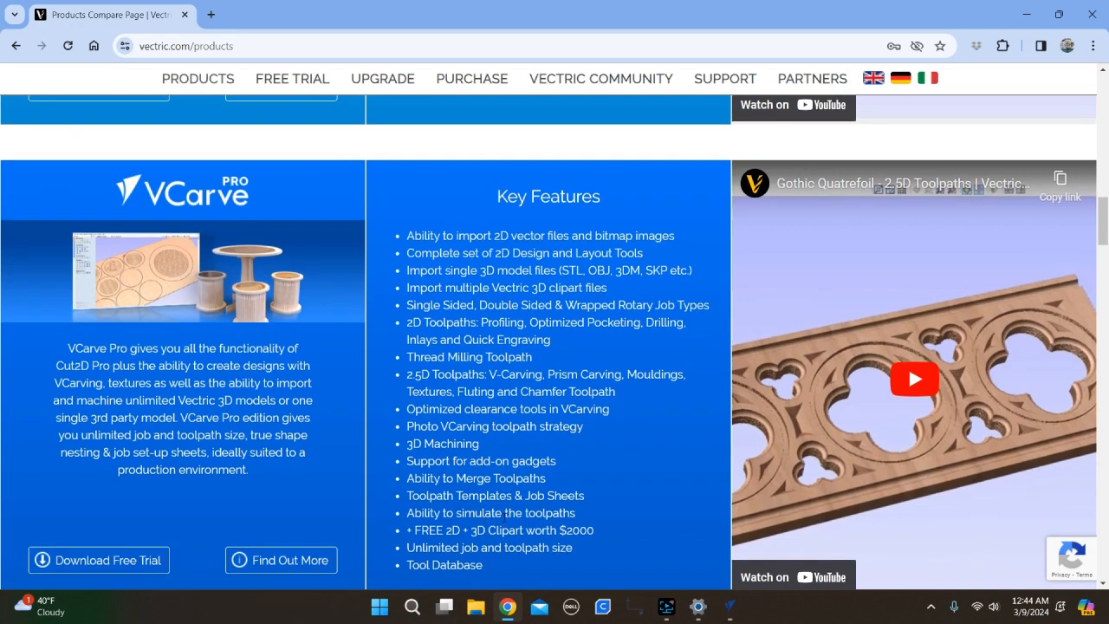
scroll(937, 297, "down", 1)
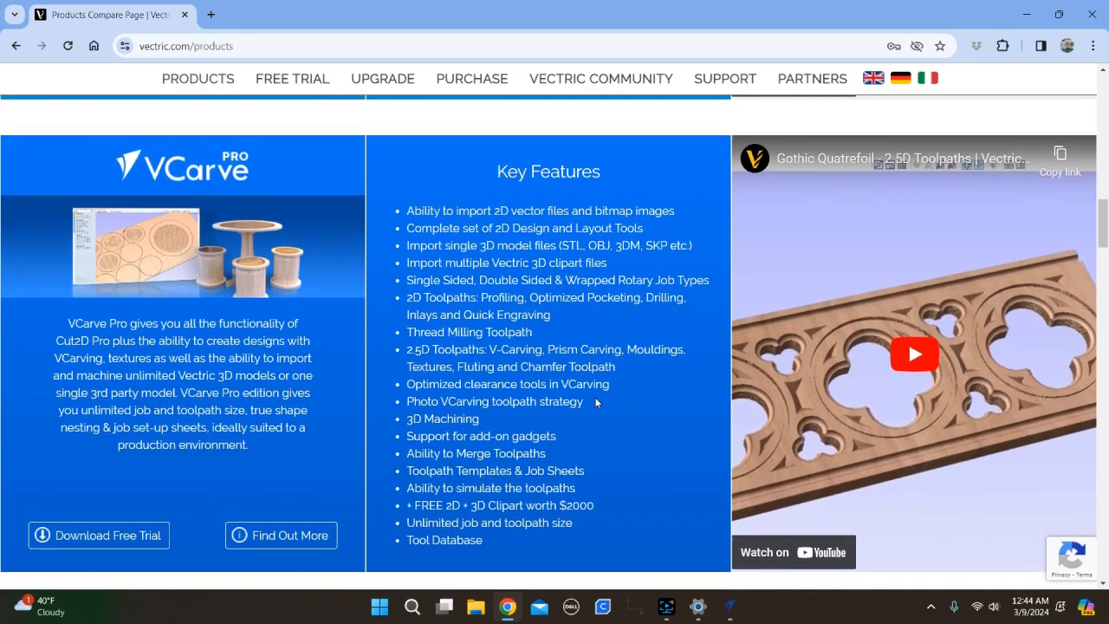
scroll(594, 397, "down", 1)
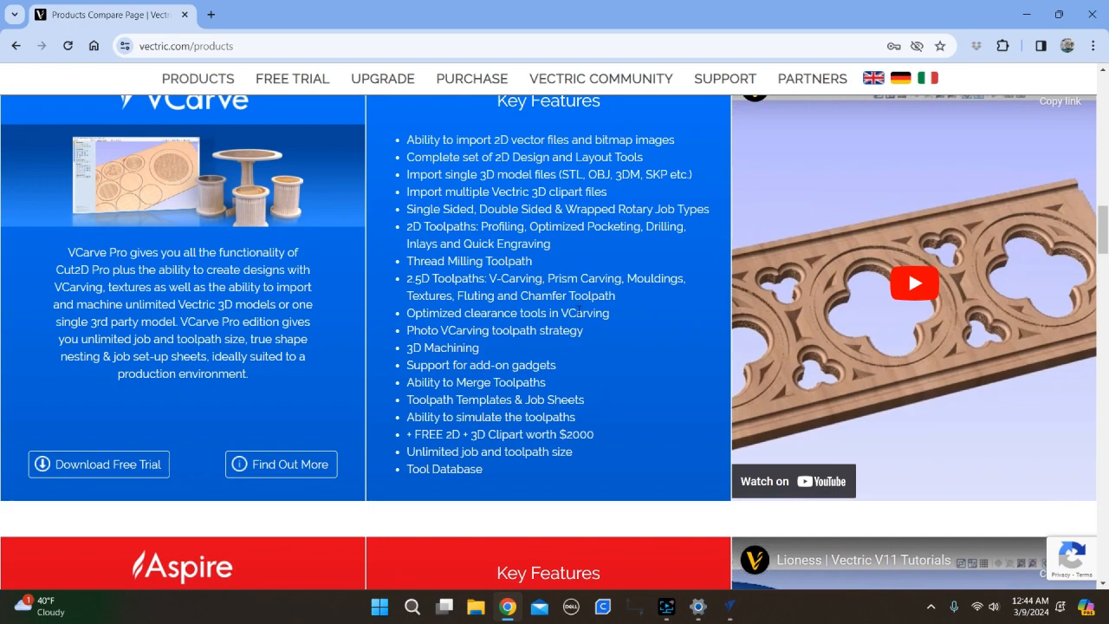
scroll(578, 310, "down", 2)
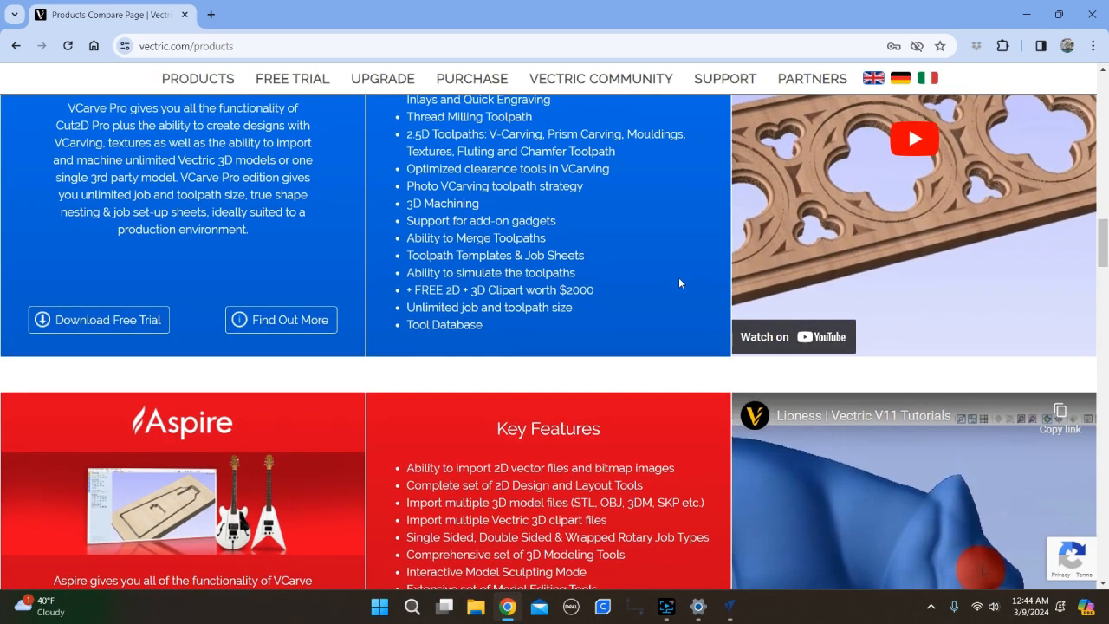
scroll(678, 286, "up", 1)
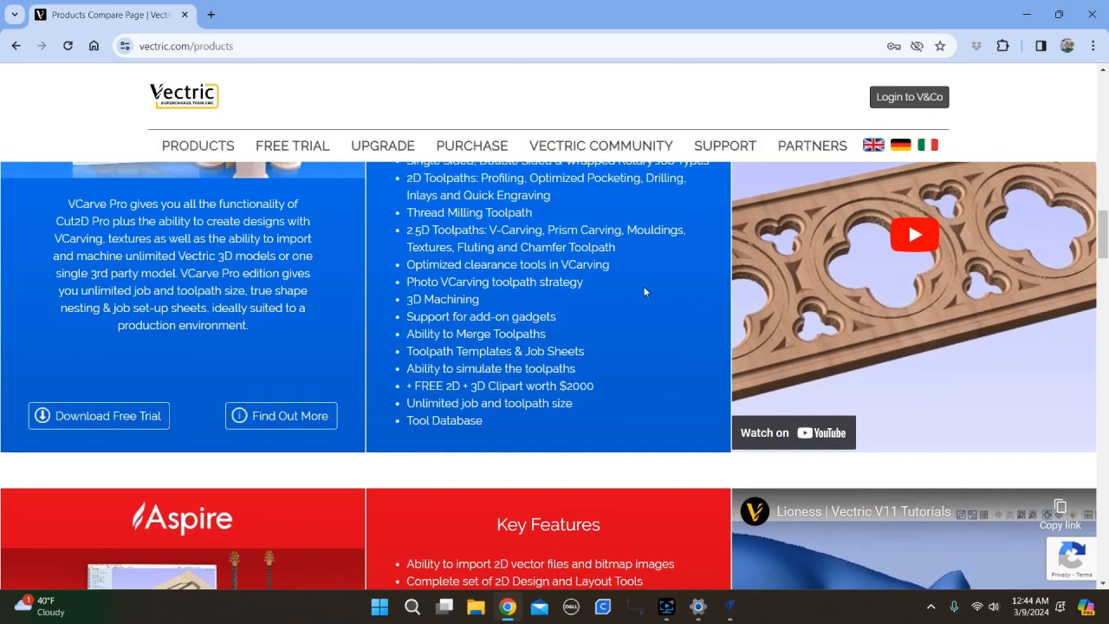
Examine the Aspire description and key features, and compare them with those of VCarve Pro.
scroll(632, 300, "down", 2)
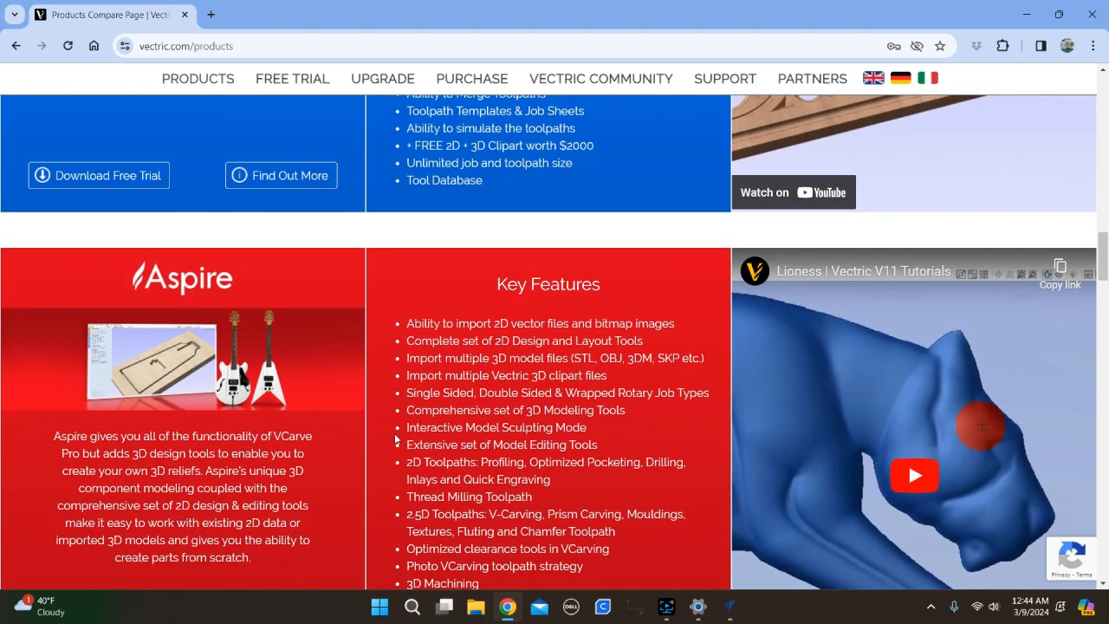
scroll(589, 504, "down", 2)
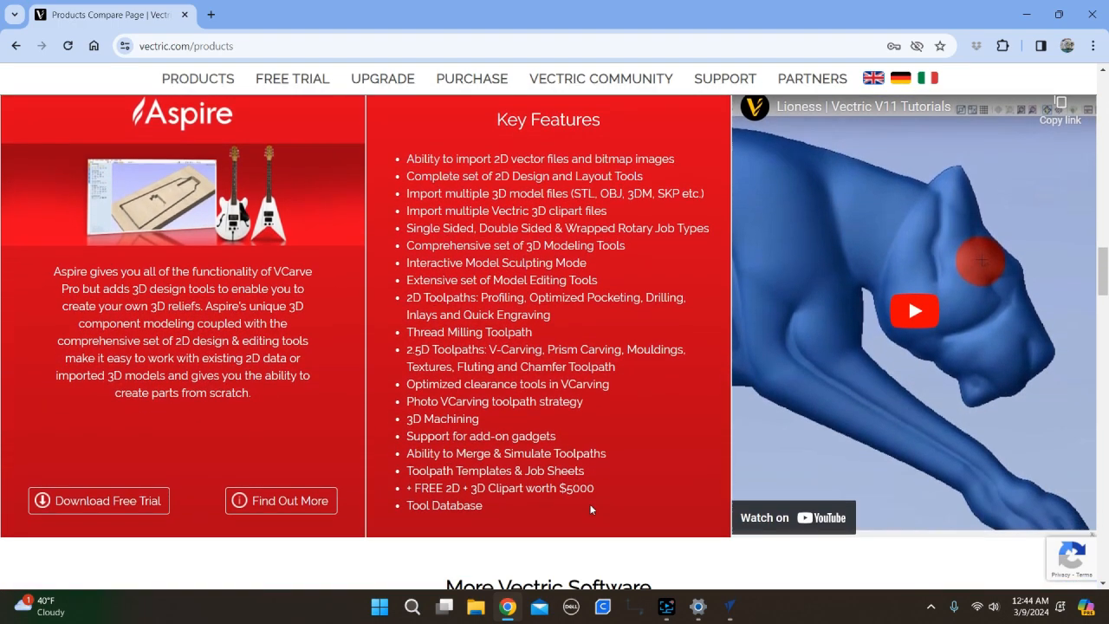
scroll(522, 499, "up", 1)
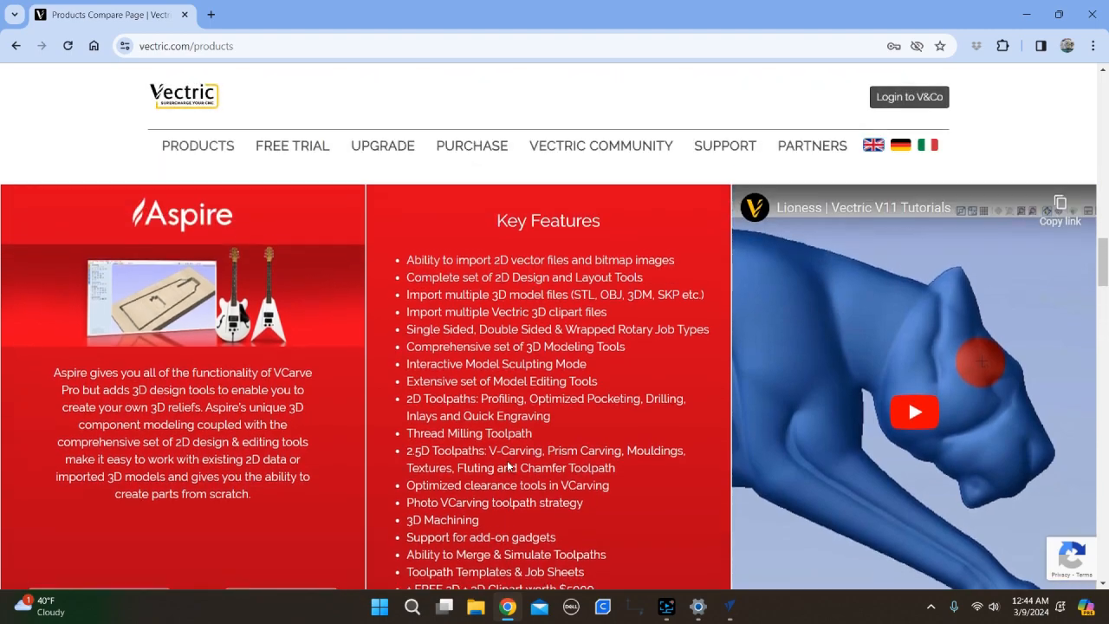
scroll(975, 295, "down", 1)
scroll(512, 454, "down", 3)
scroll(512, 451, "up", 4)
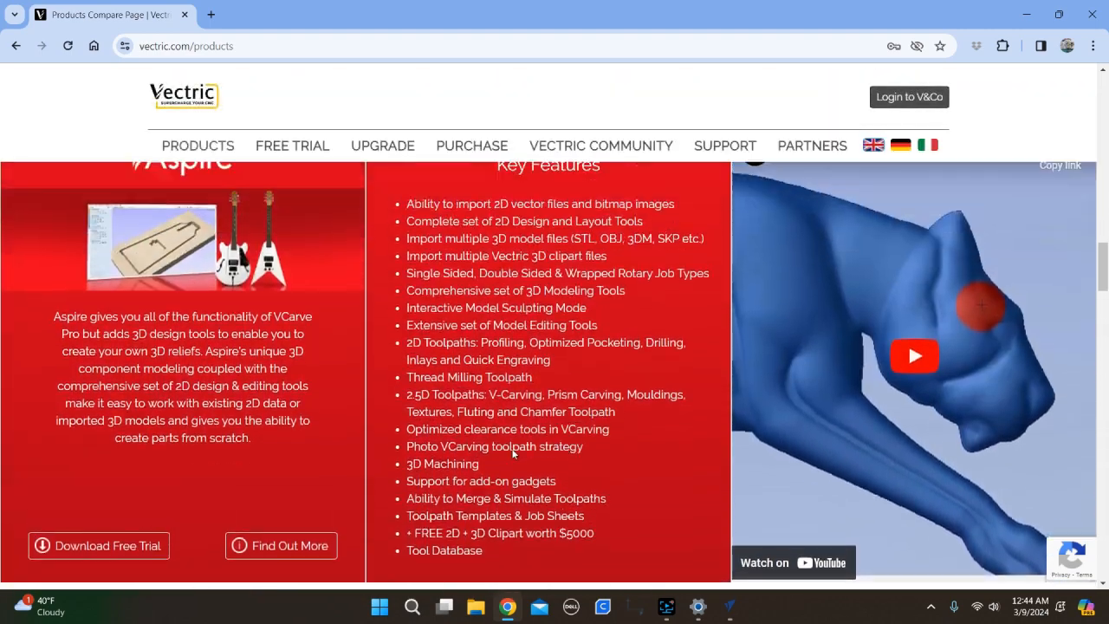
scroll(469, 351, "up", 1)
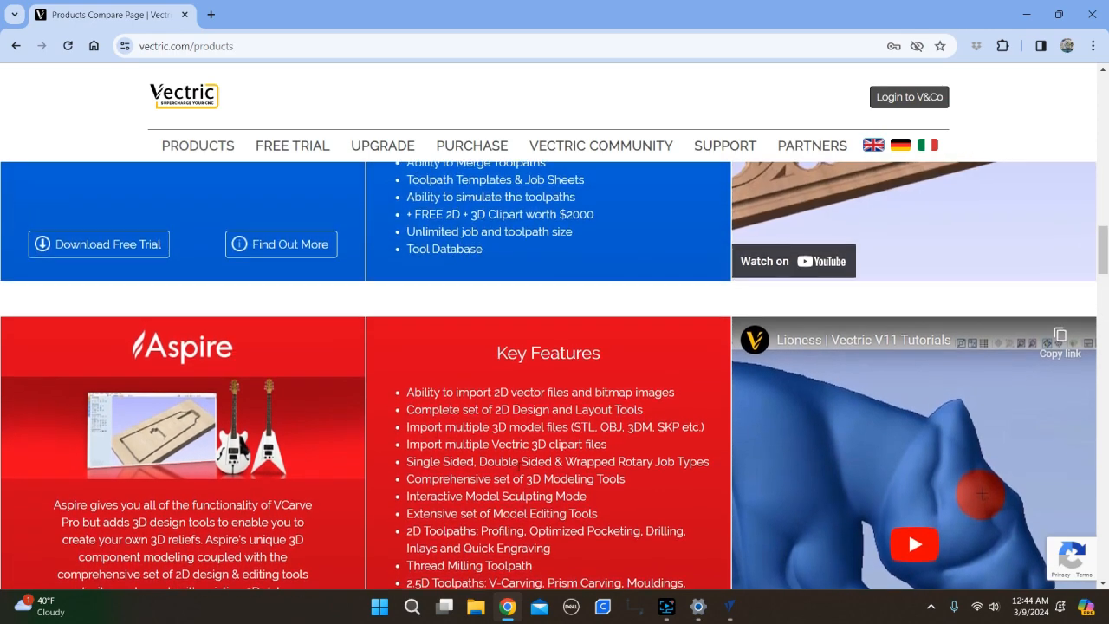
scroll(469, 350, "up", 2)
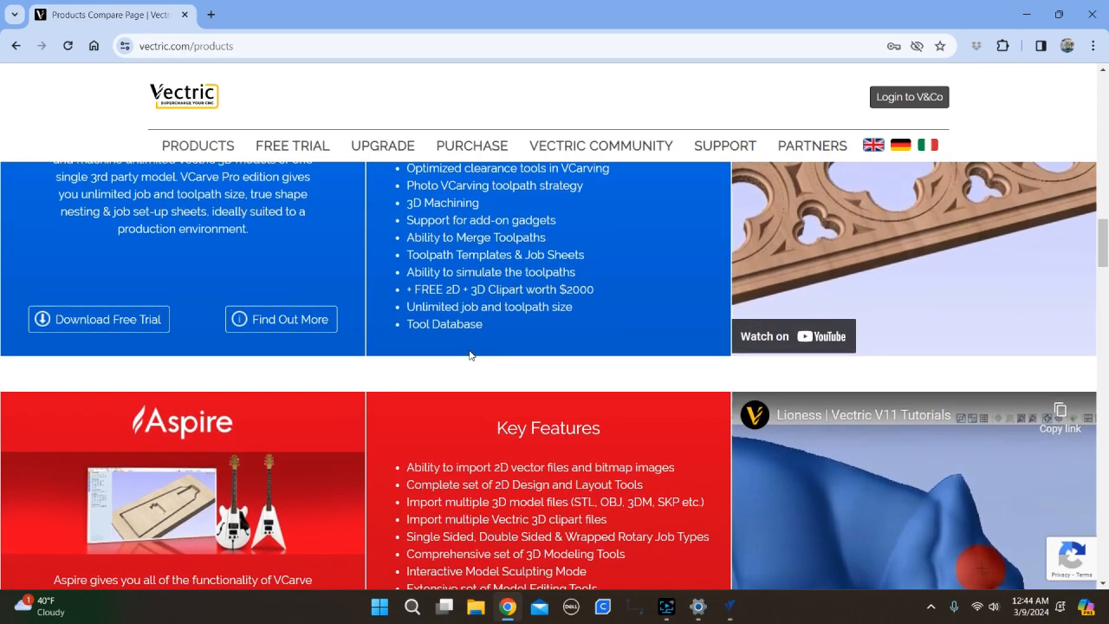
scroll(508, 391, "up", 3)
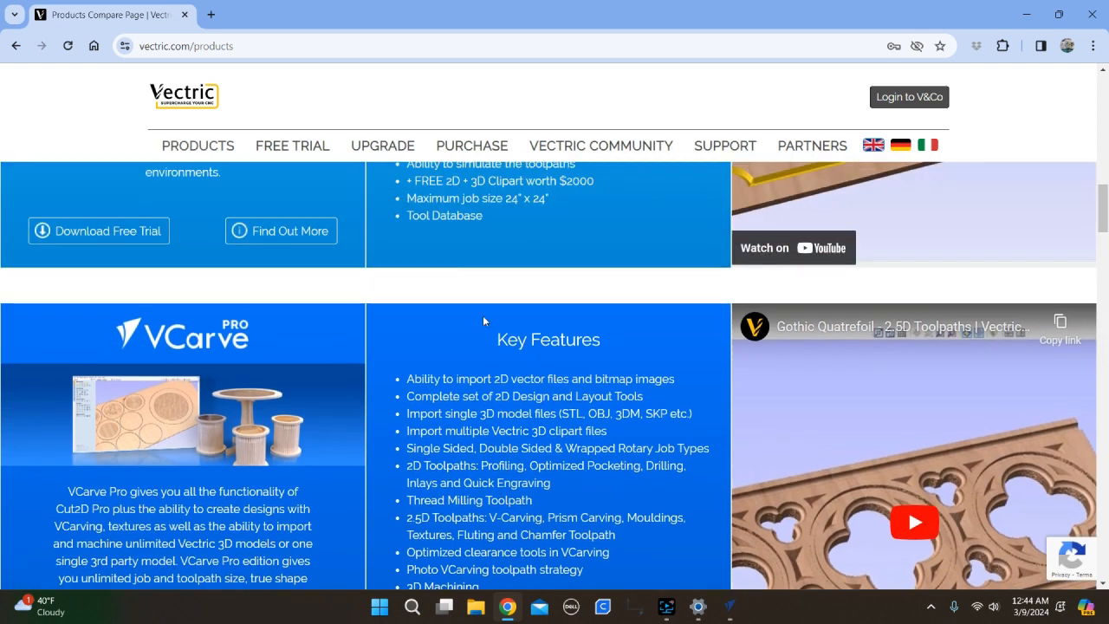
Open the Laser Module product page and go to the description of the new add-on.
left_click(195, 149)
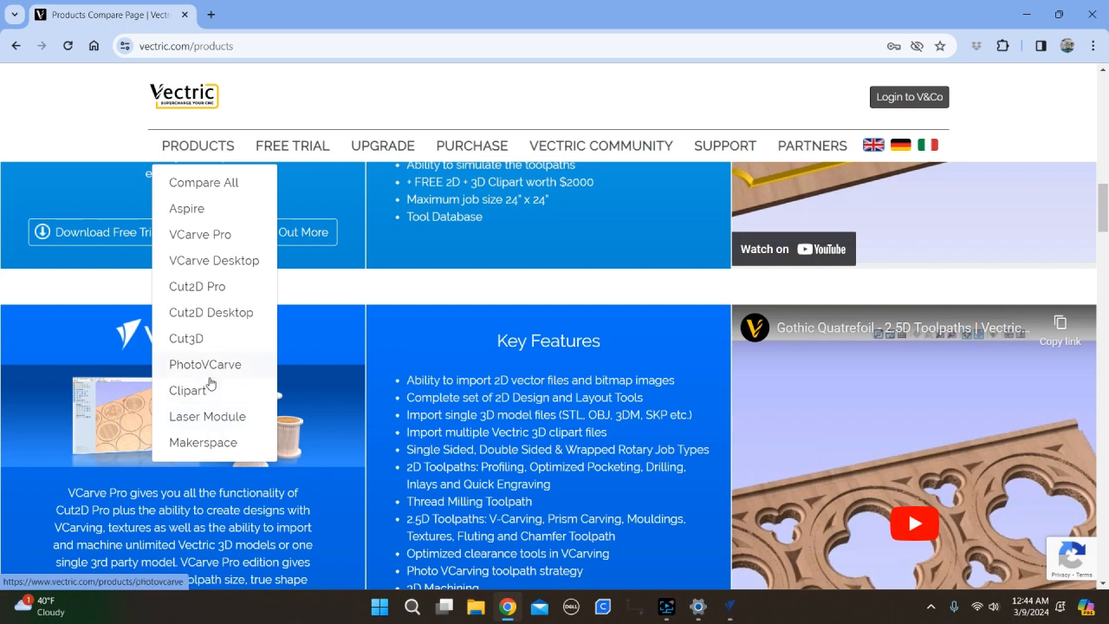
left_click(231, 420)
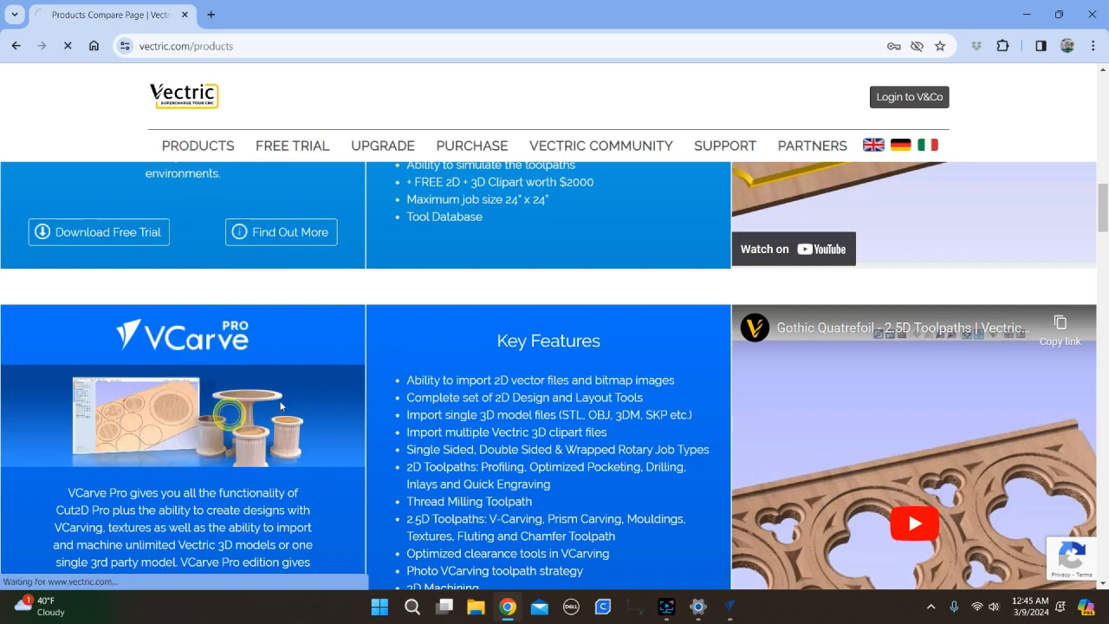
scroll(723, 325, "down", 3)
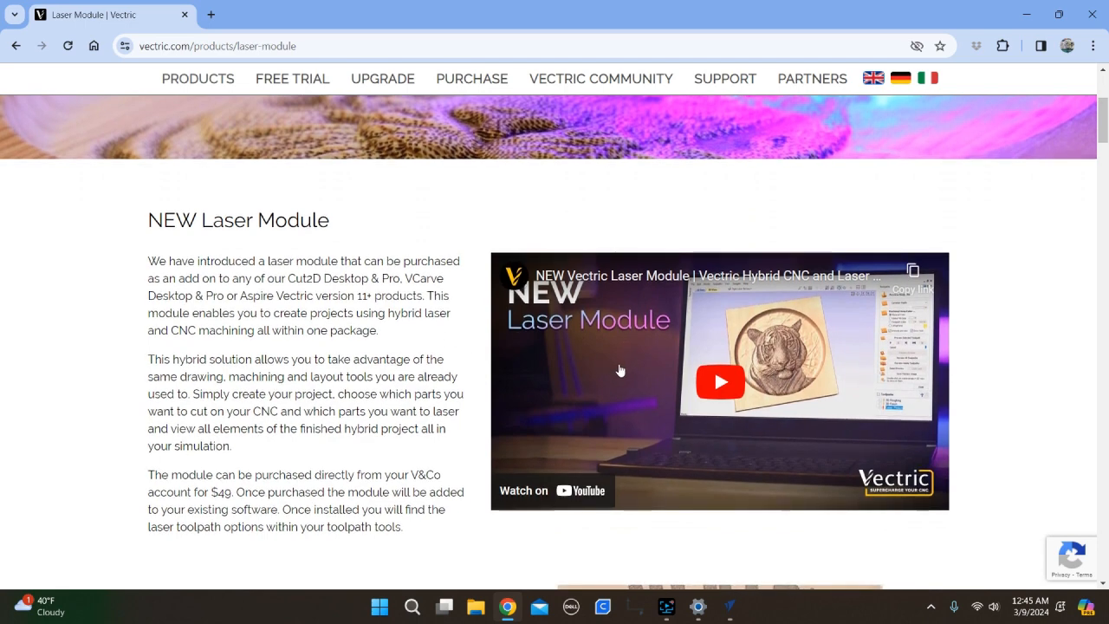
Examine the Laser Module description, purchase conditions and the list of compatible laser hardware.
scroll(620, 372, "down", 1)
scroll(442, 351, "down", 1)
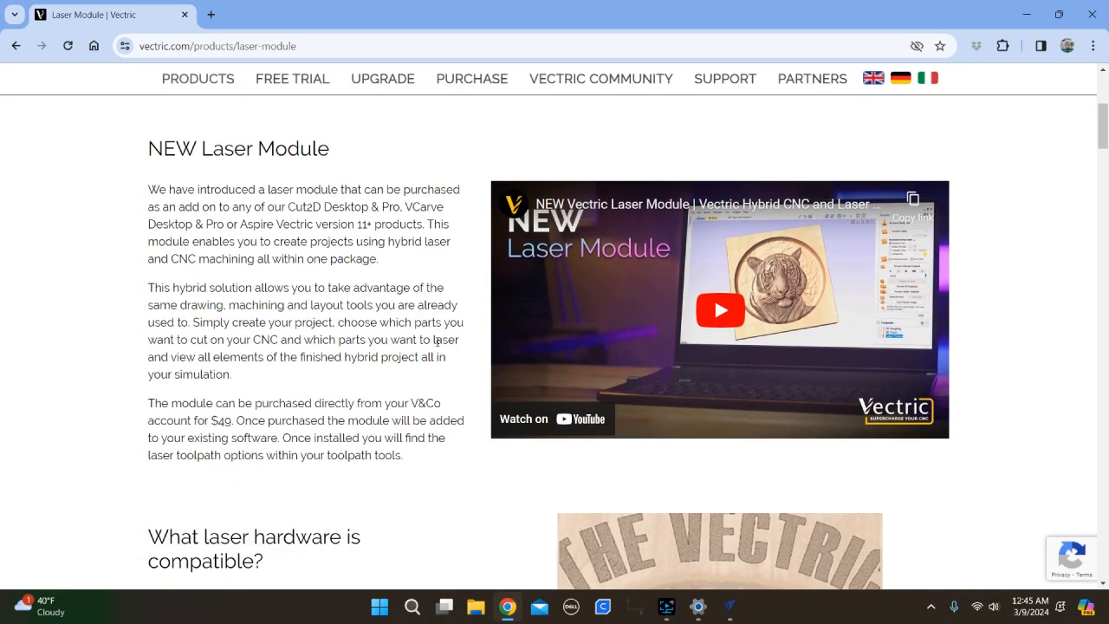
scroll(615, 397, "down", 1)
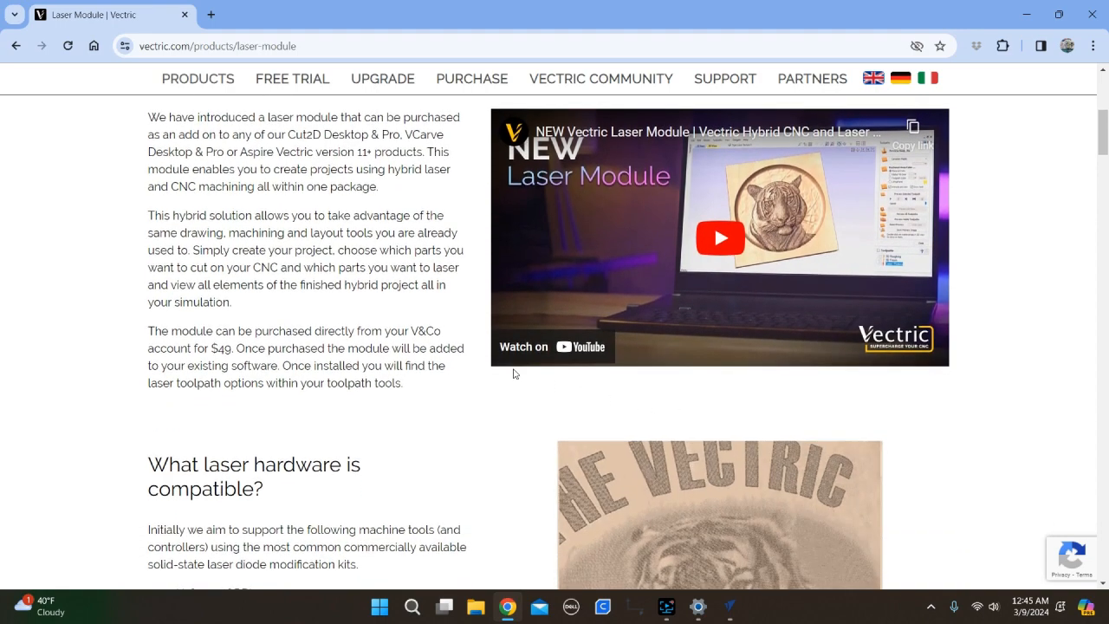
scroll(456, 318, "down", 1)
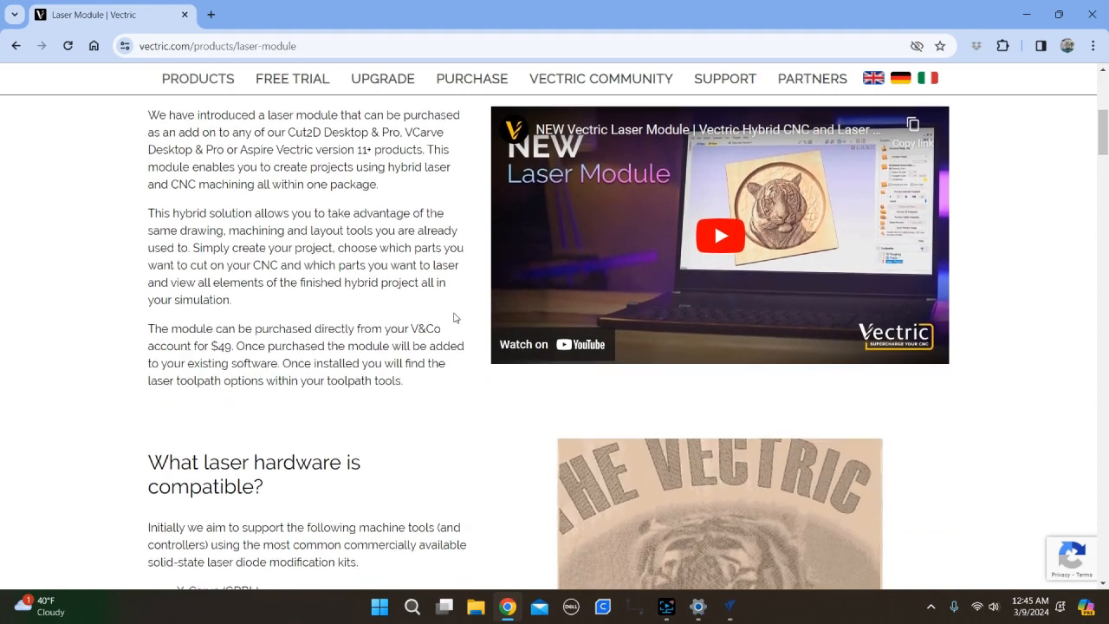
scroll(485, 323, "down", 1)
scroll(518, 369, "down", 1)
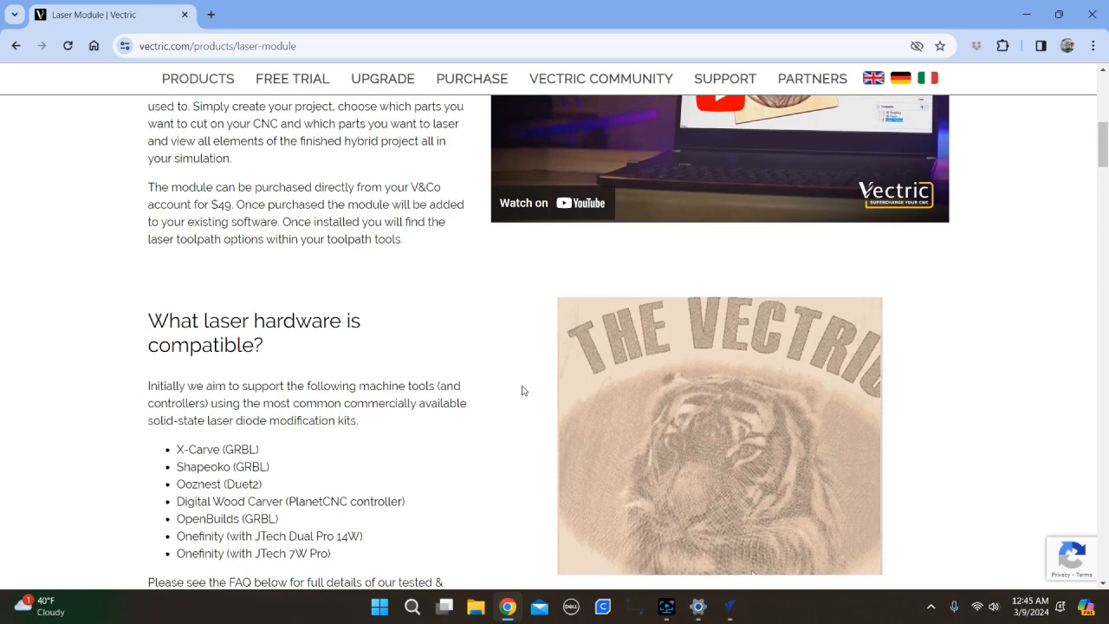
scroll(235, 305, "down", 1)
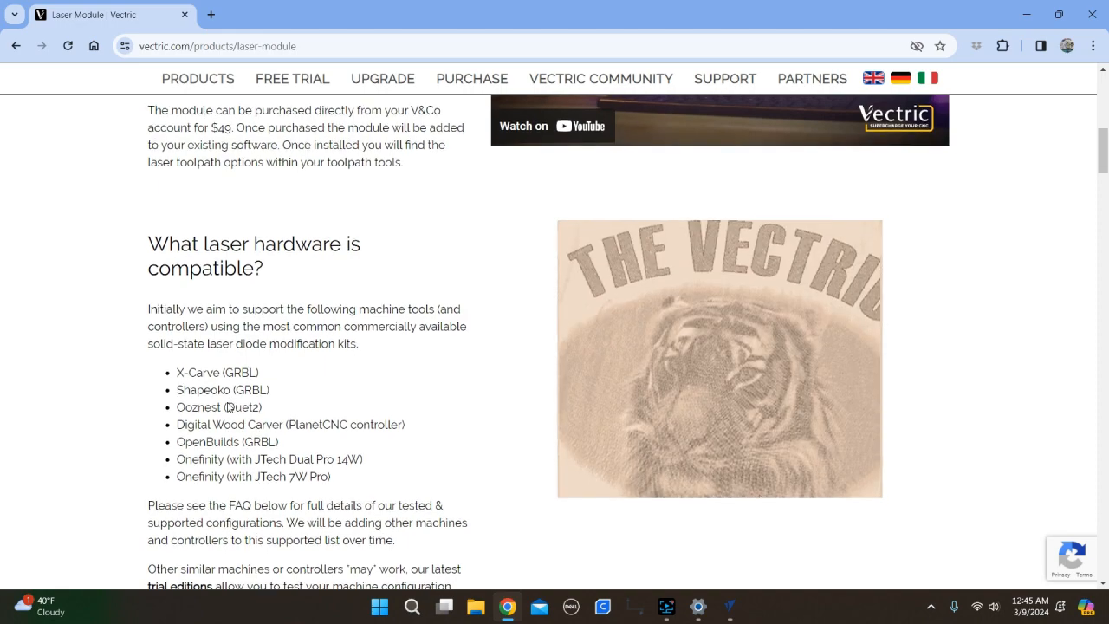
scroll(232, 461, "down", 1)
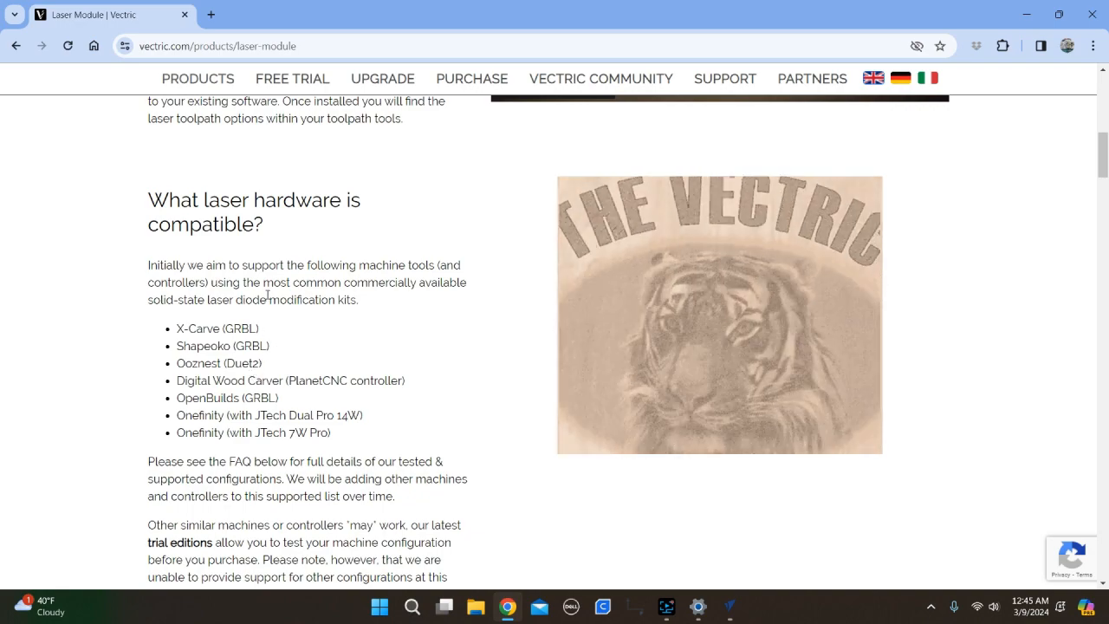
scroll(281, 318, "down", 2)
scroll(339, 278, "up", 1)
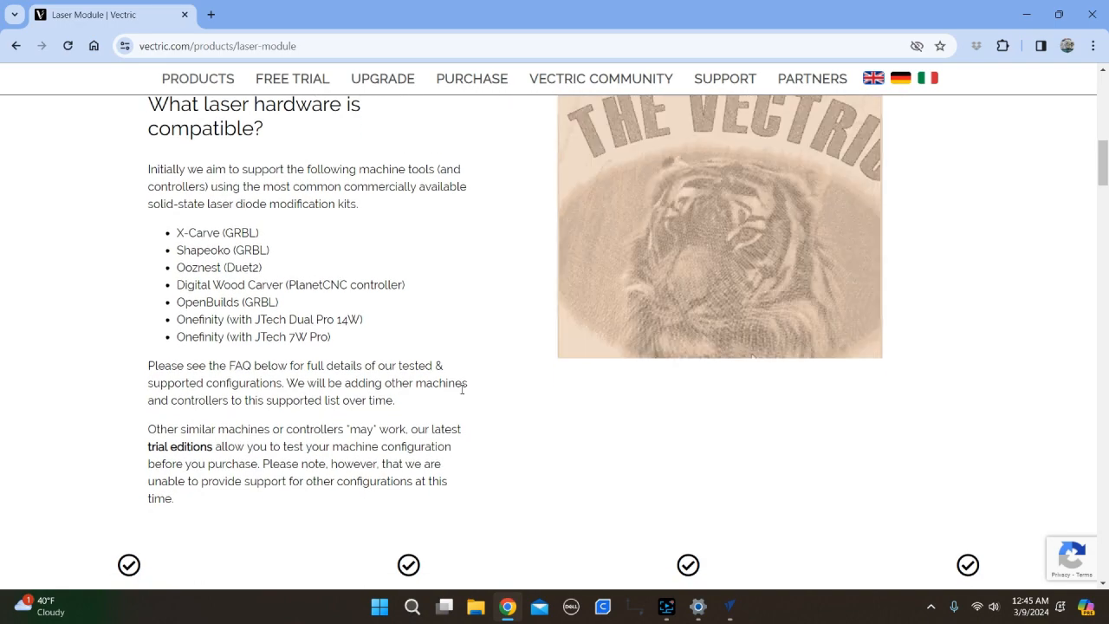
Open the Cut2D Desktop purchase page and check the software's price.
scroll(441, 366, "up", 3)
scroll(395, 392, "up", 5)
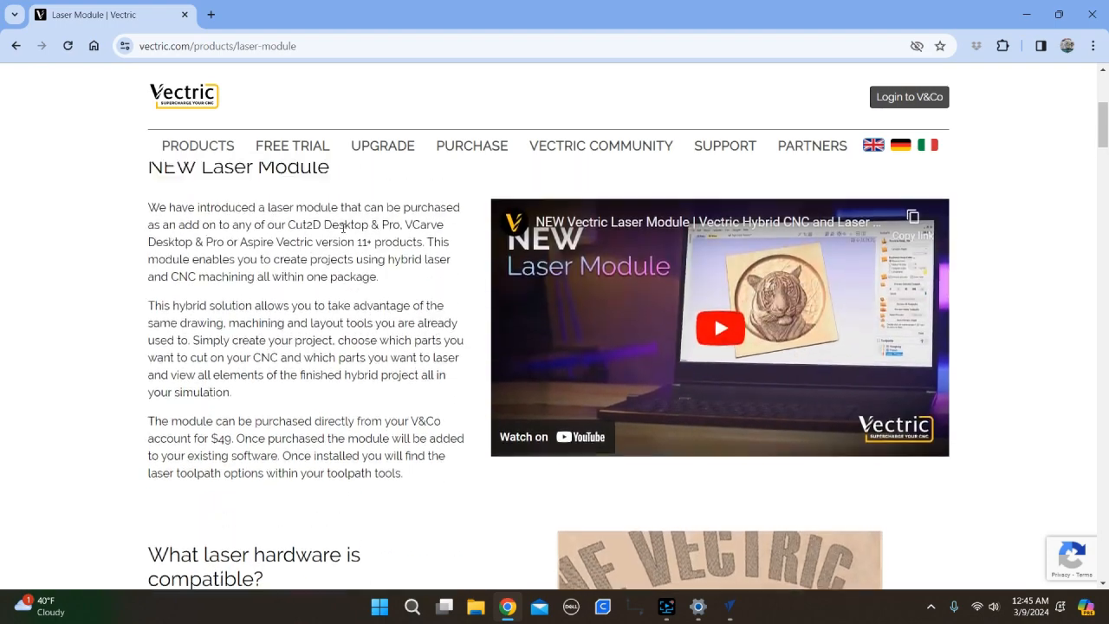
scroll(329, 268, "up", 2)
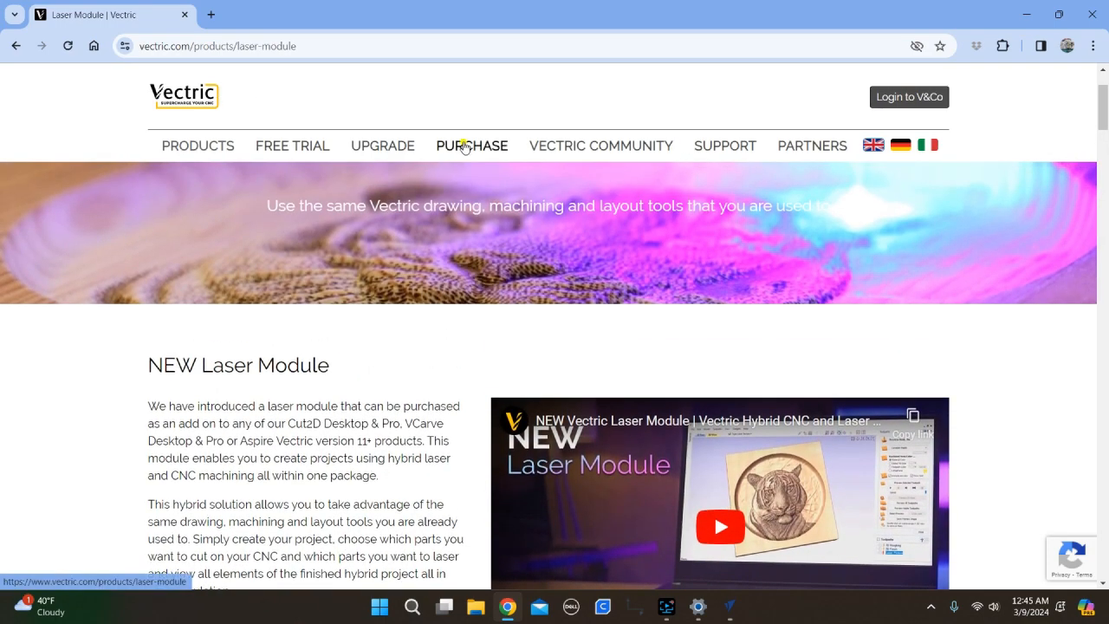
mouse_move(468, 145)
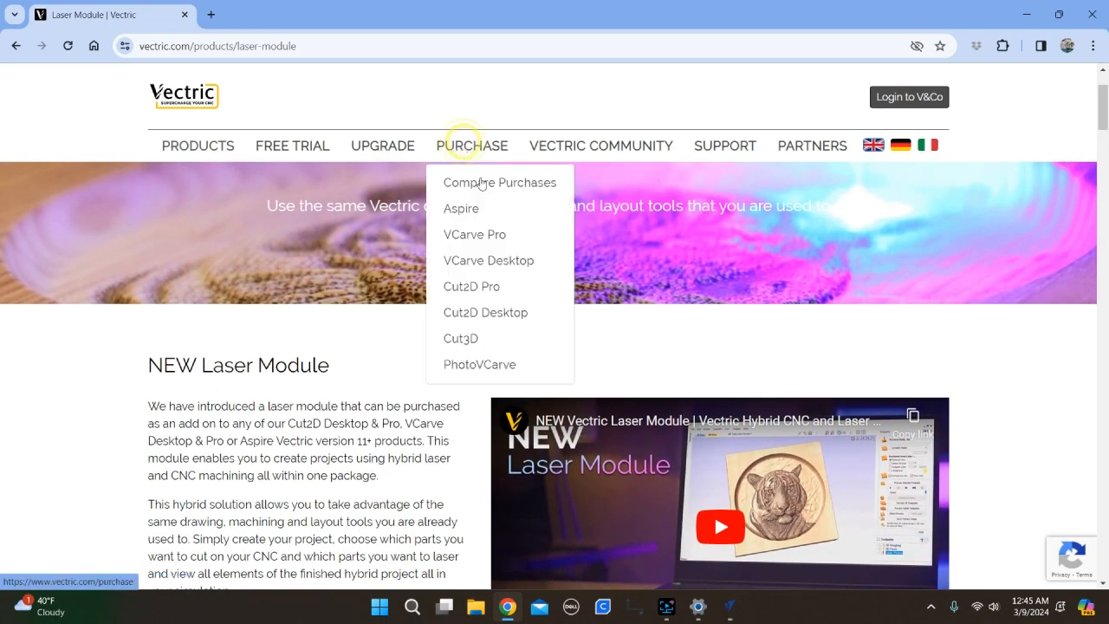
left_click(488, 312)
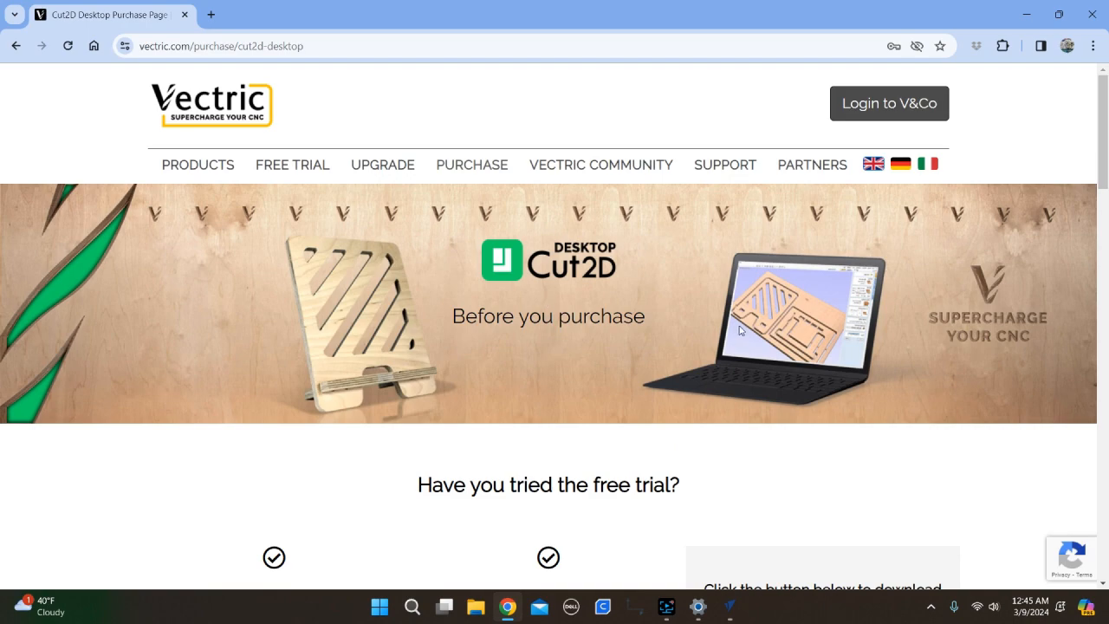
scroll(711, 431, "down", 3)
scroll(706, 431, "down", 3)
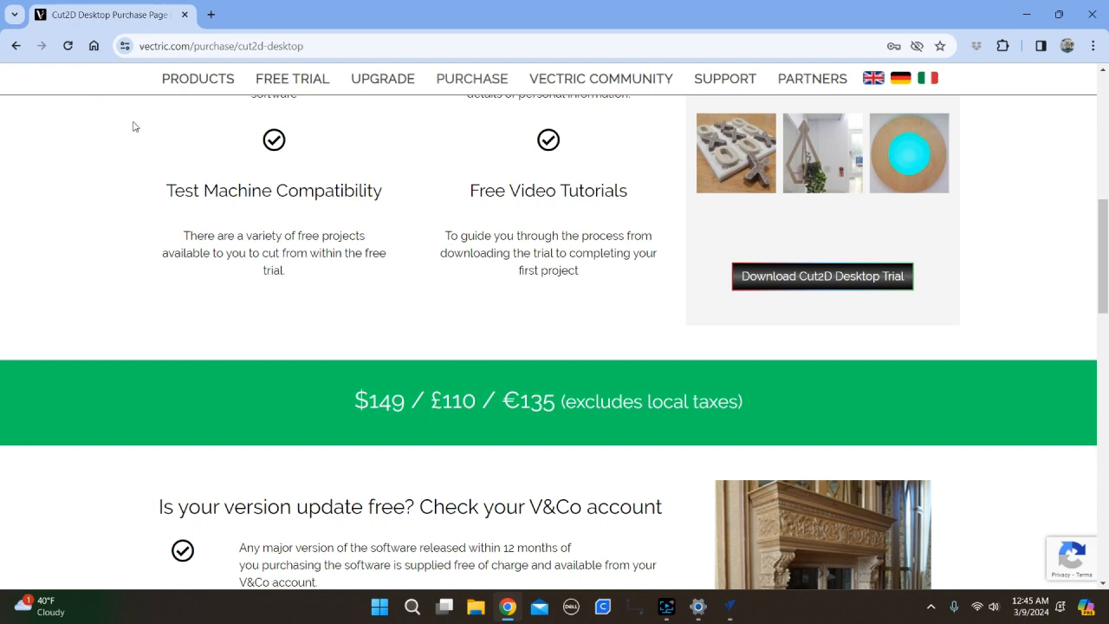
Close the Vectric website and switch to the open VCarve Pro window.
left_click(184, 15)
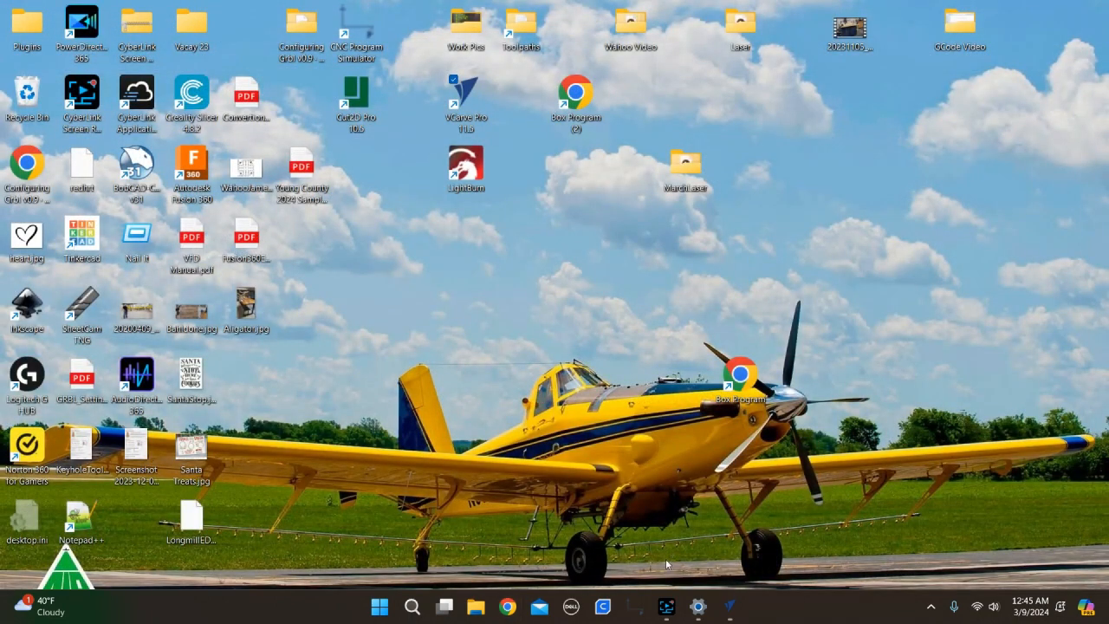
mouse_move(724, 609)
left_click(737, 547)
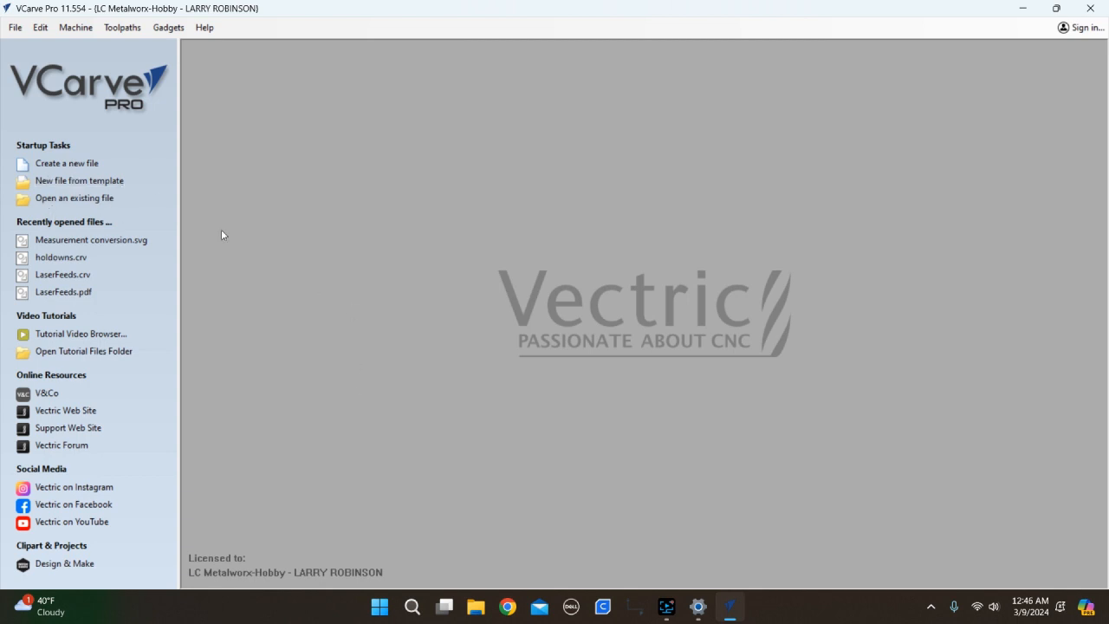
Create a new file with a job width and height of 12 inches each.
left_click(74, 162)
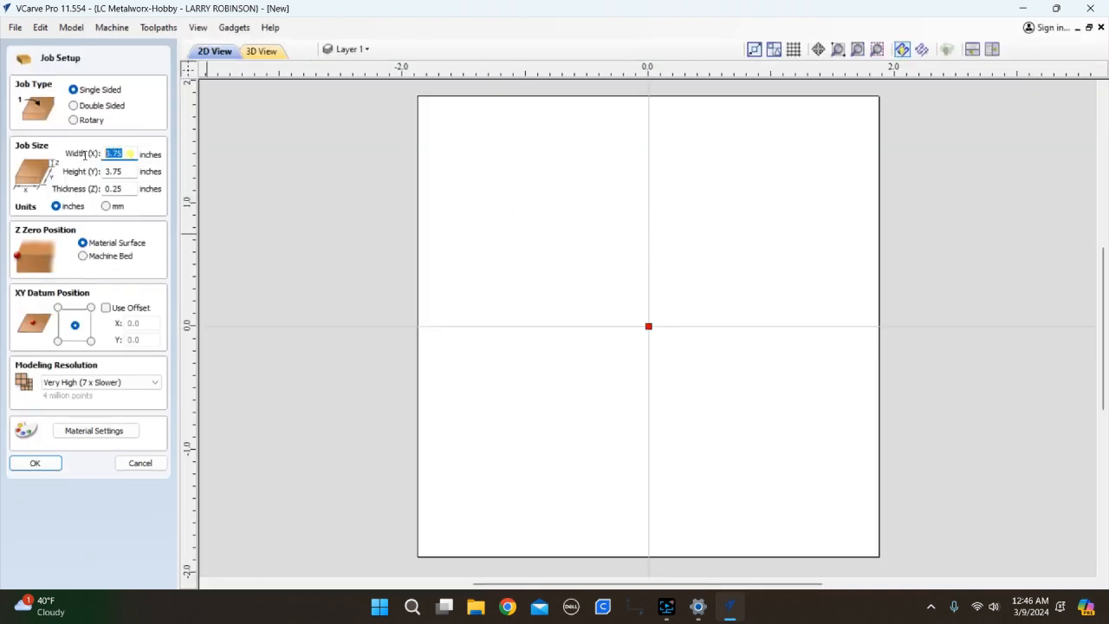
type("12")
key("Tab")
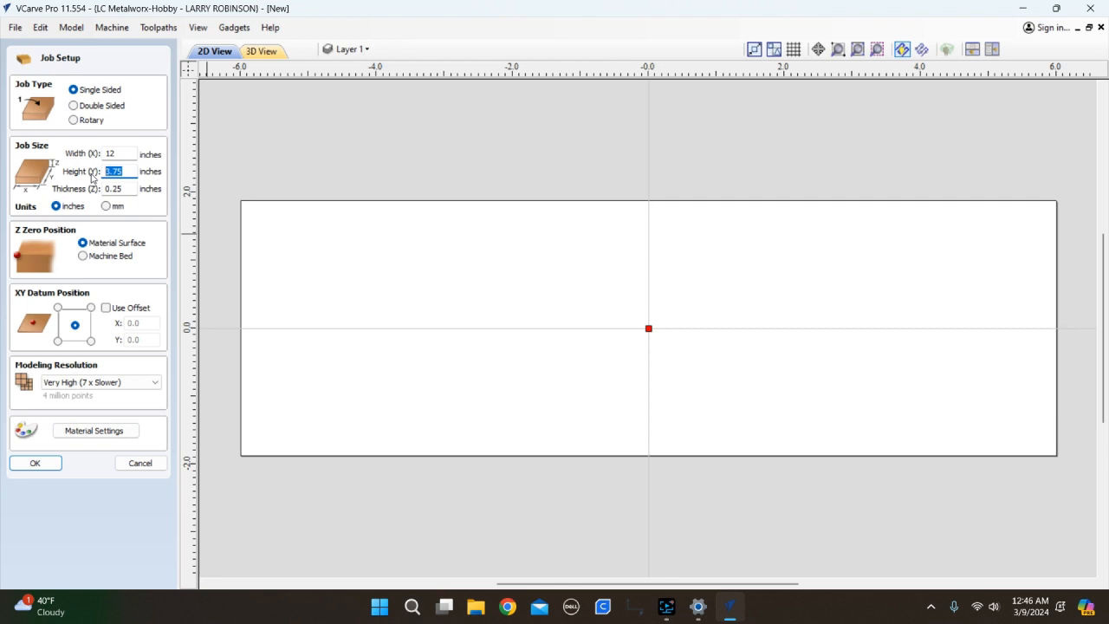
type("12")
key("Return")
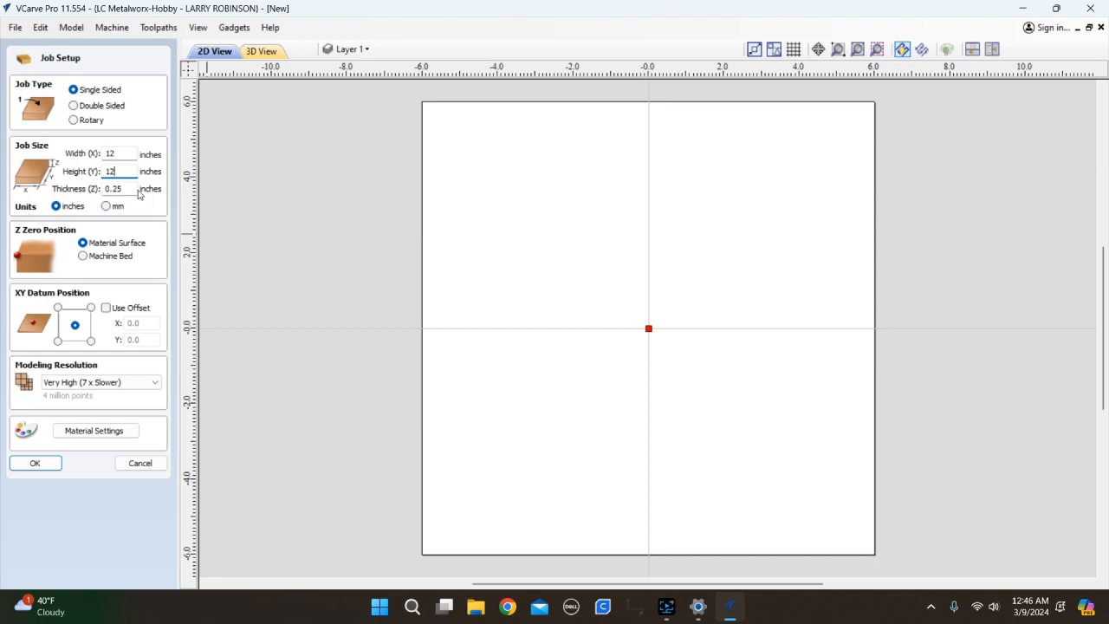
Try millimetre units and the lower-left XY datum, returning to inches and the centre datum.
left_click(104, 207)
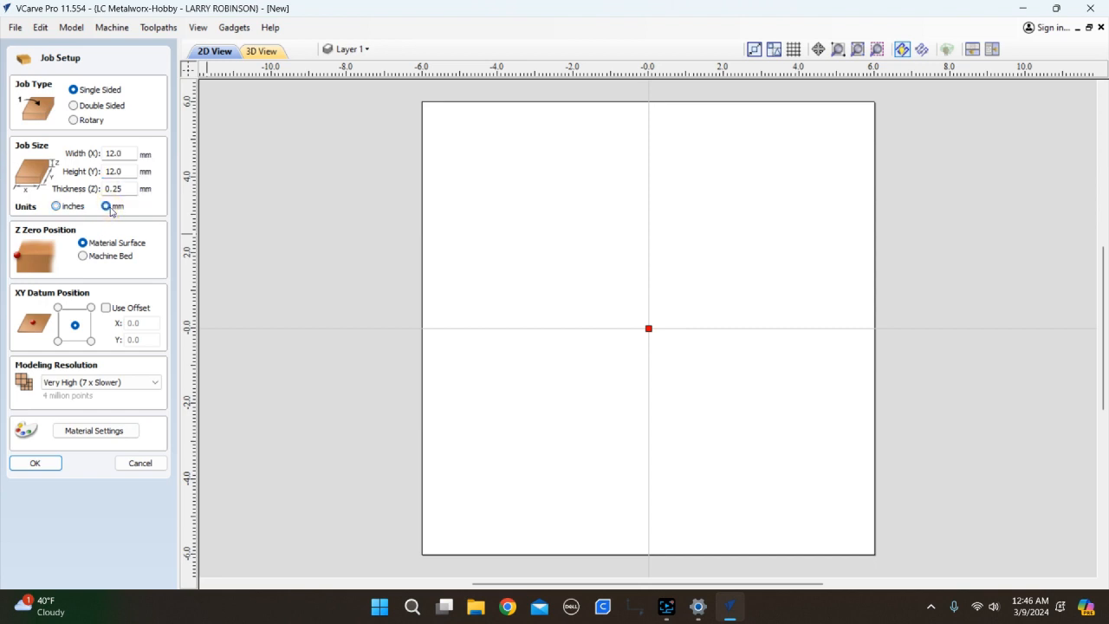
left_click(56, 206)
left_click(57, 341)
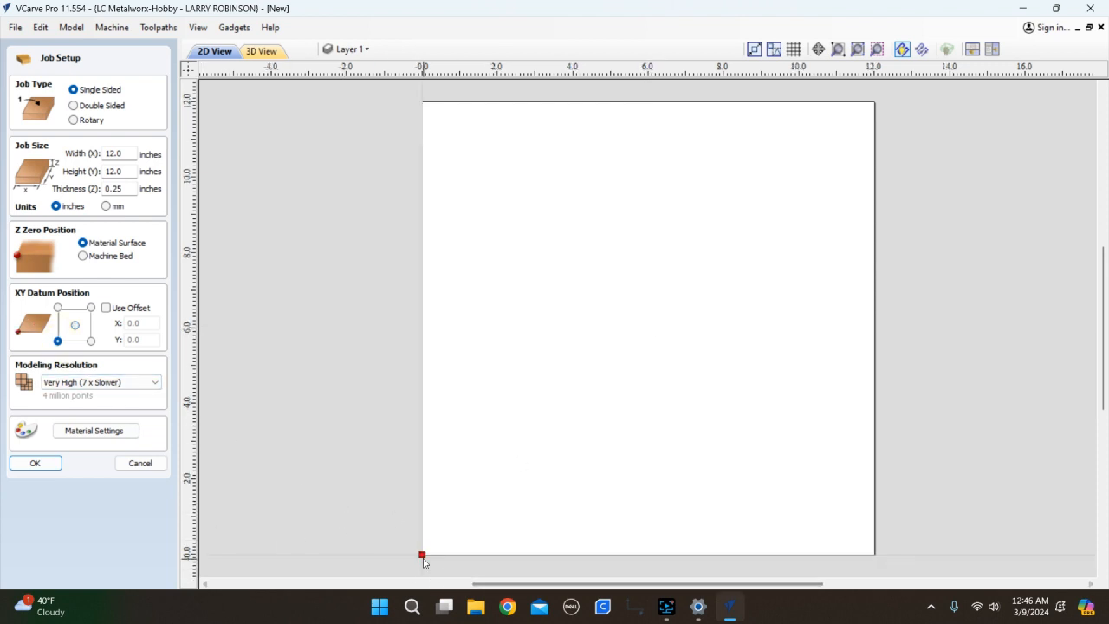
left_click(75, 326)
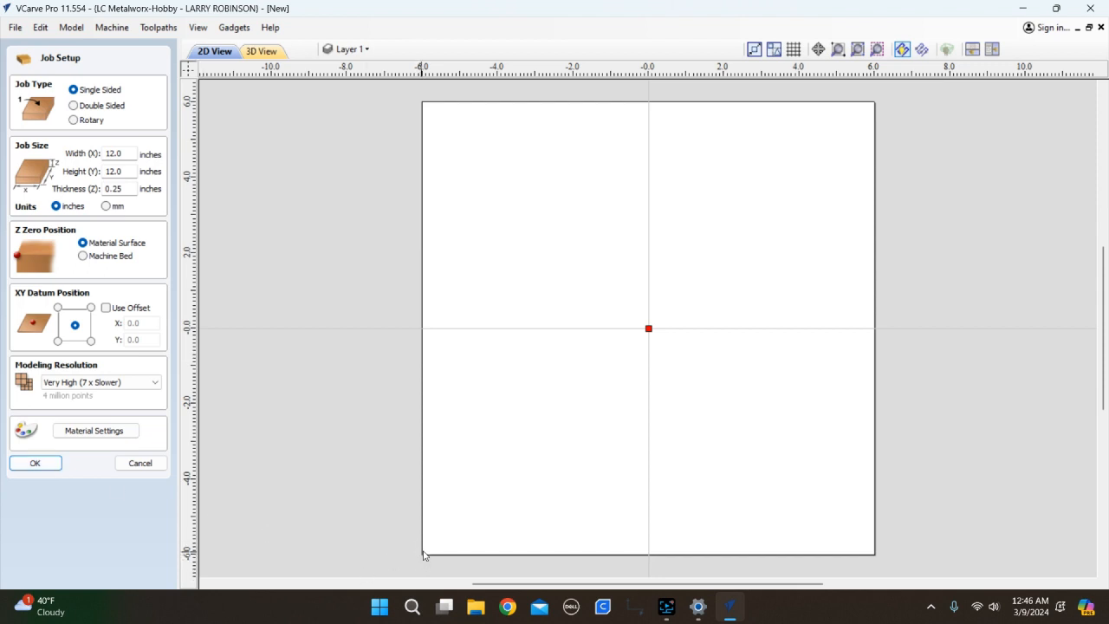
Accept the job setup and import the bitmap TRWS2023.jpg from the Laser folder.
left_click(61, 465)
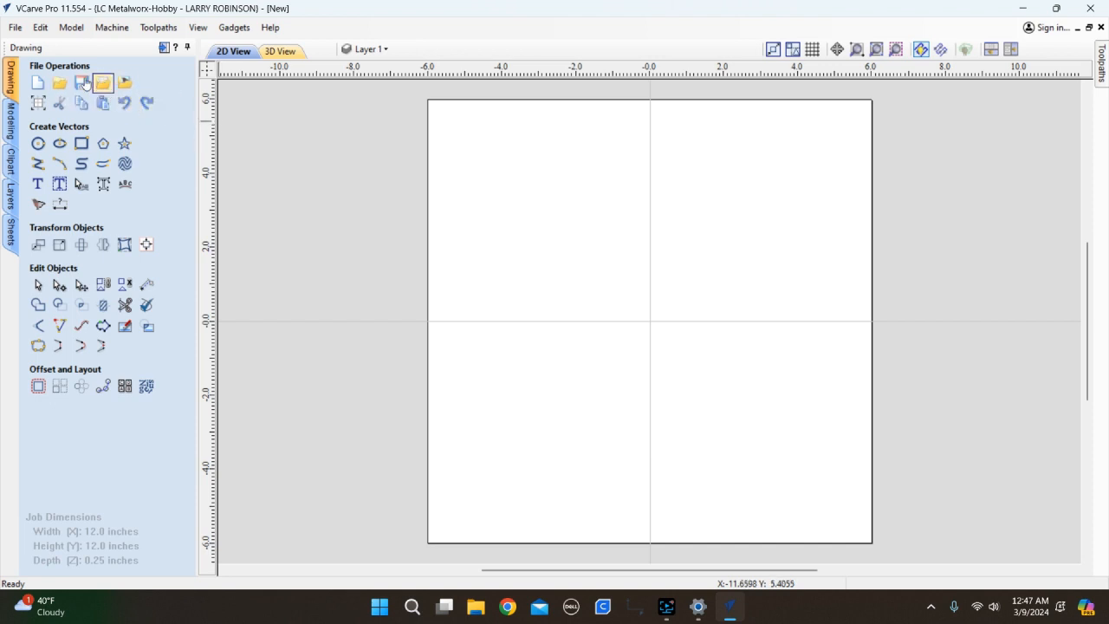
left_click(125, 87)
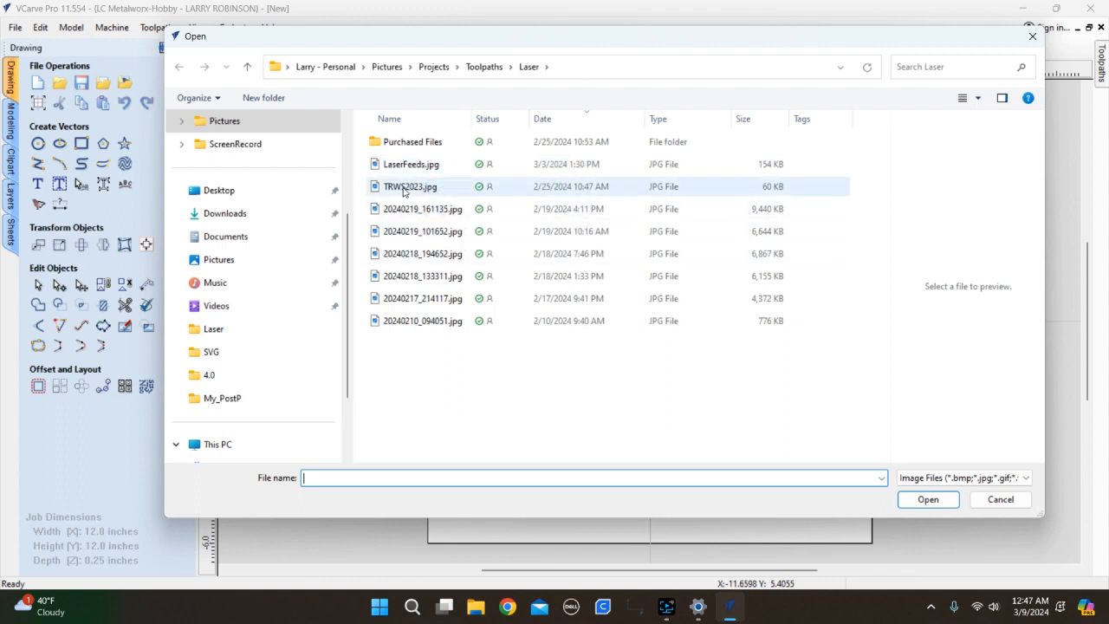
left_click(403, 189)
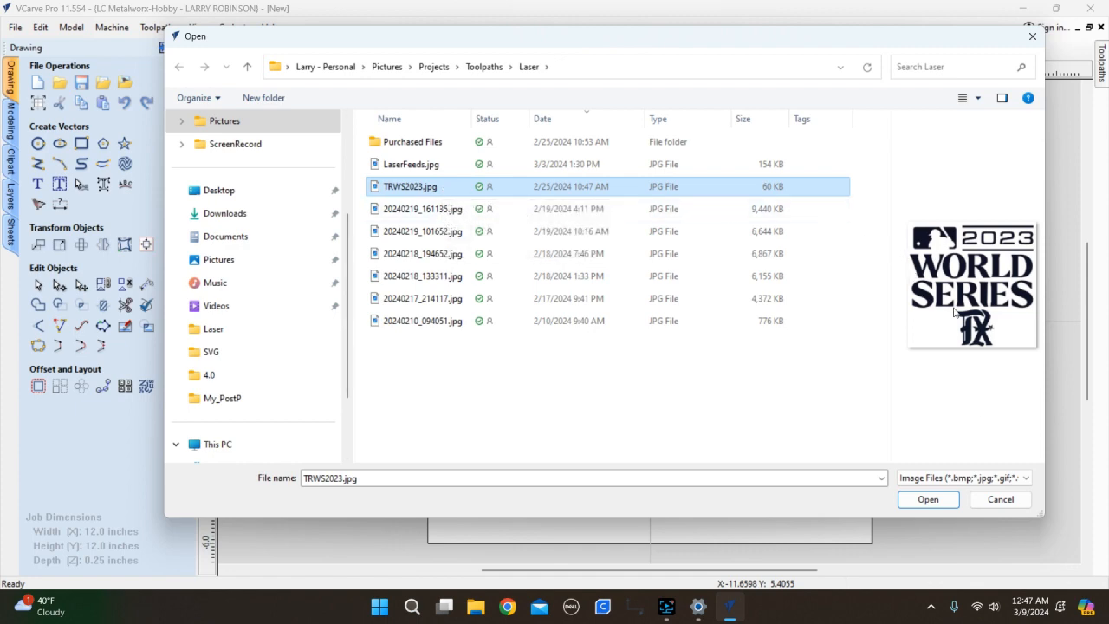
left_click(930, 500)
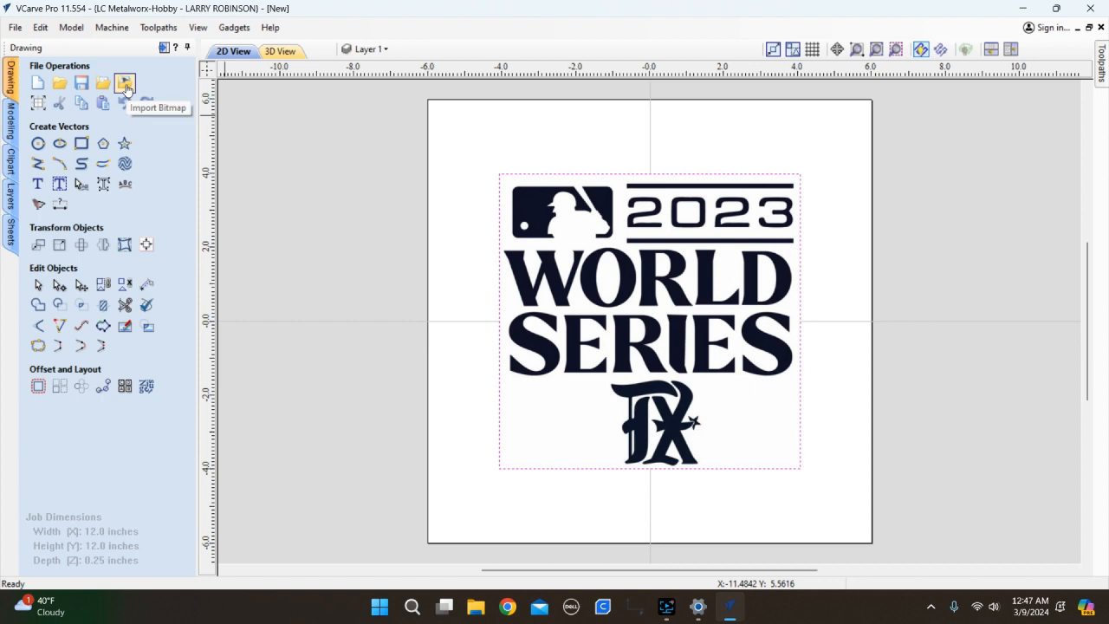
Examine the imported 2023 World Series bitmap and the edge detail of its lettering, keeping it selected.
scroll(701, 273, "up", 1)
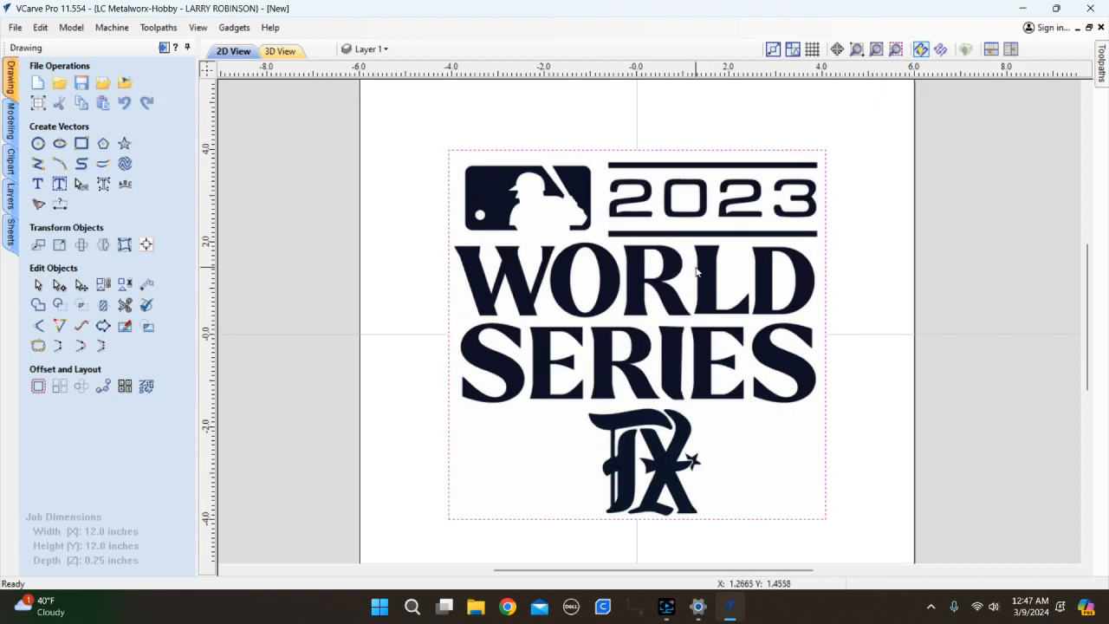
scroll(696, 273, "down", 1)
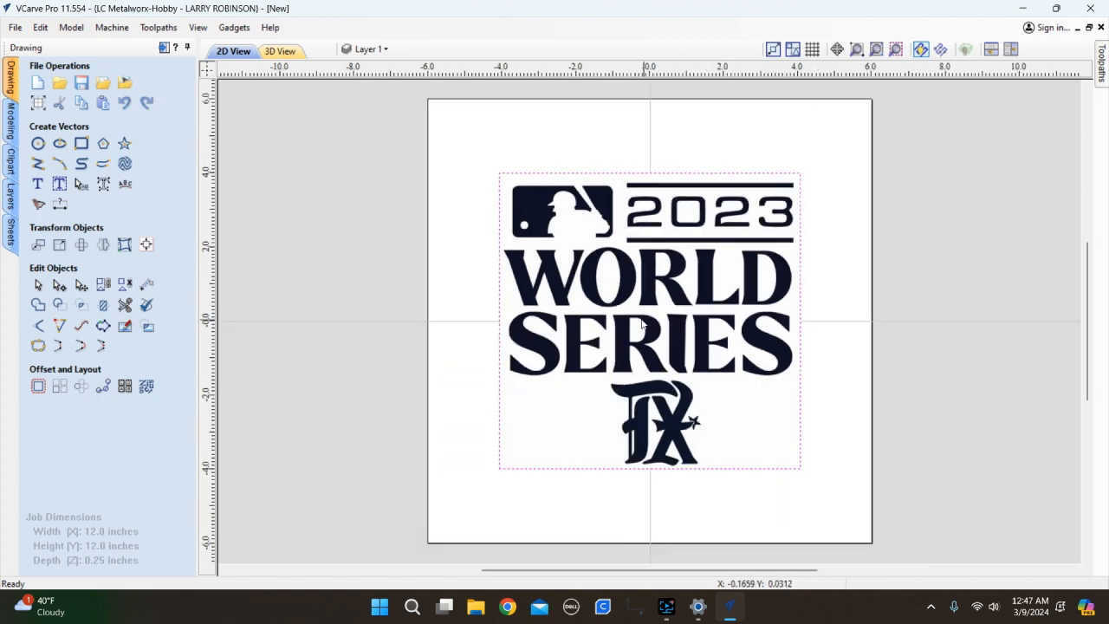
left_click(556, 283)
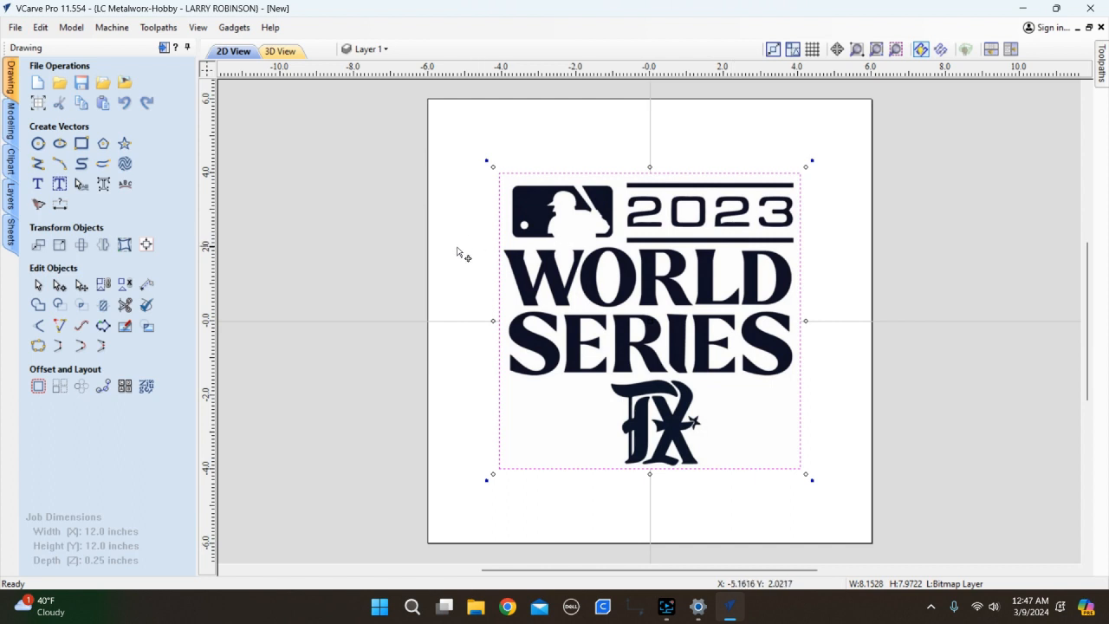
left_click(896, 190)
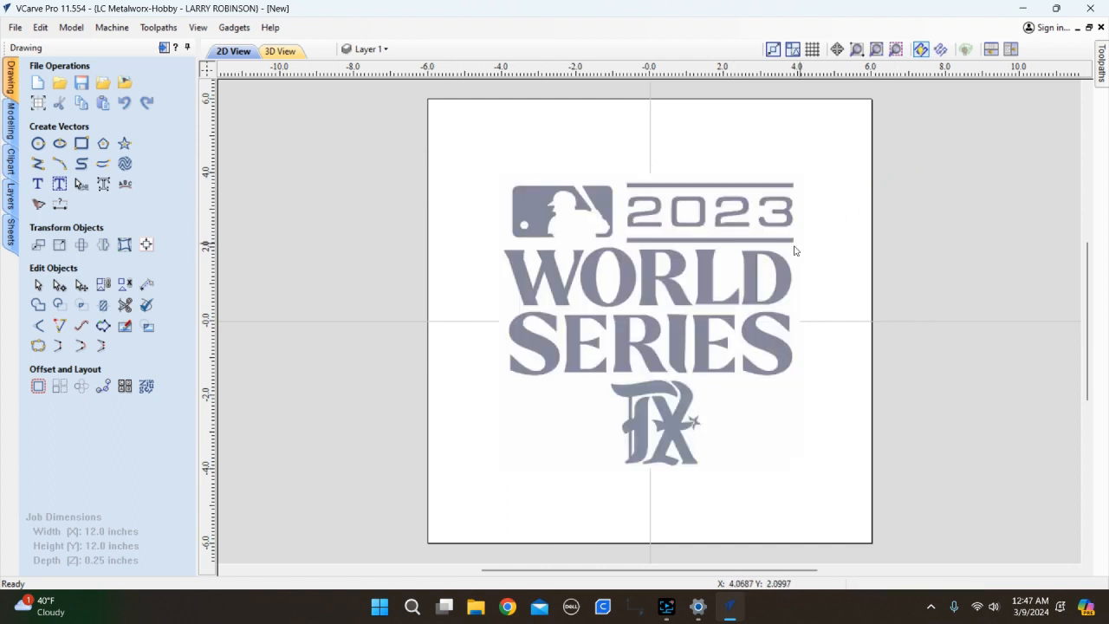
left_click(644, 289)
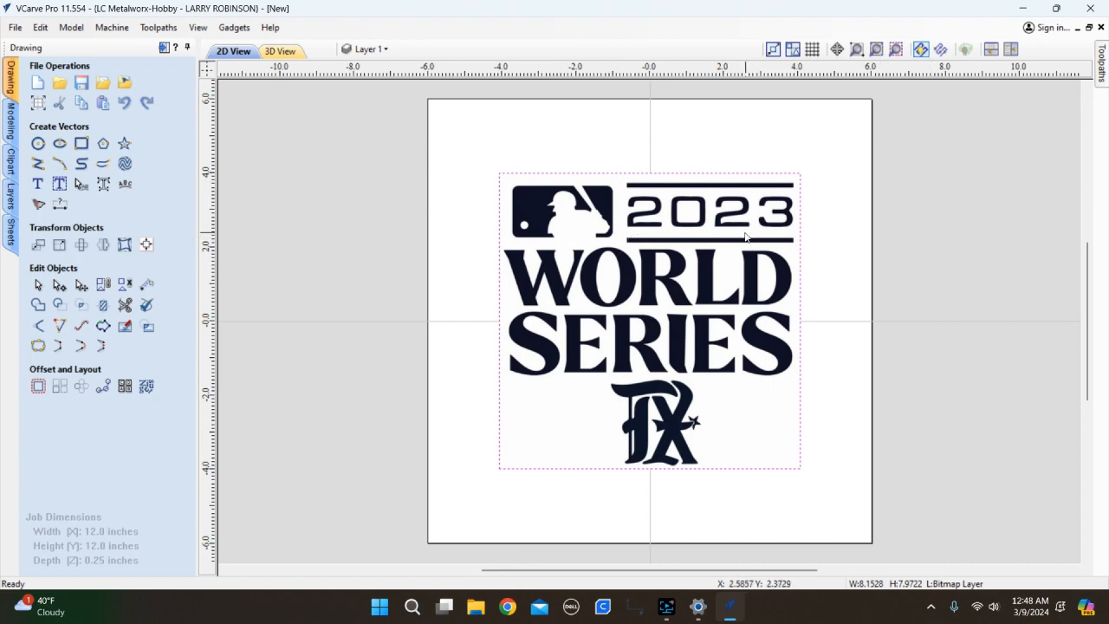
scroll(729, 229, "up", 3)
scroll(729, 229, "up", 3)
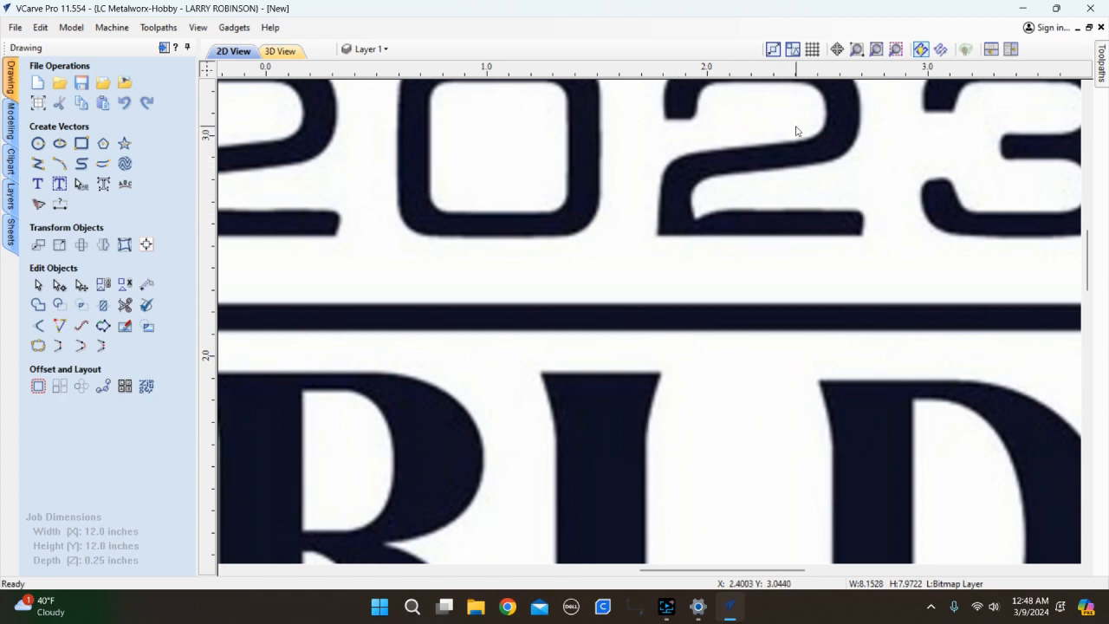
scroll(741, 257, "down", 3)
scroll(581, 241, "down", 2)
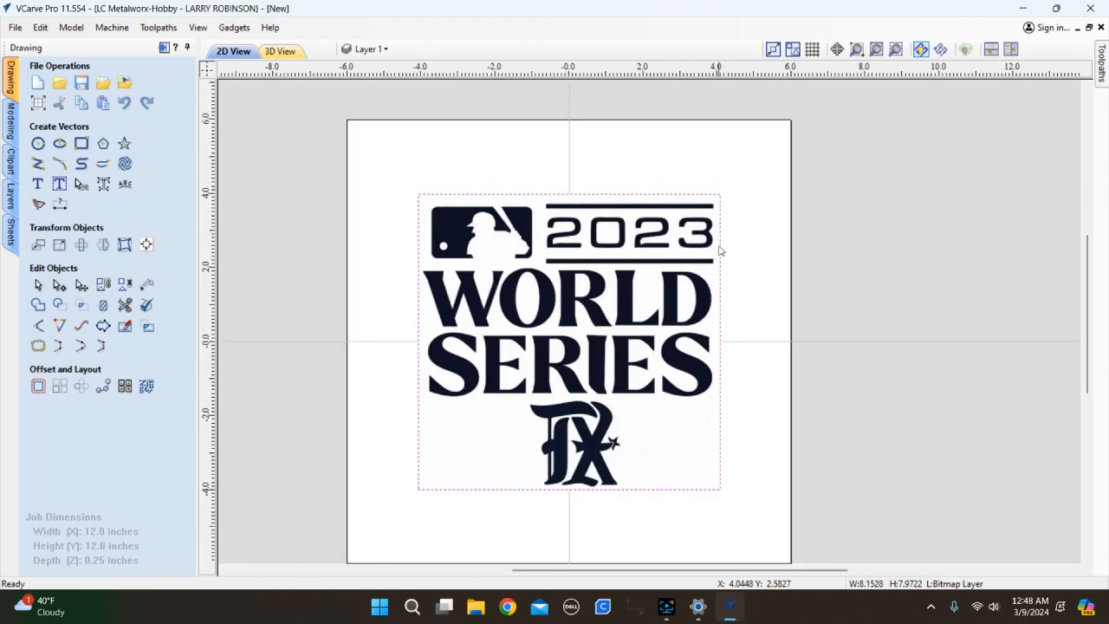
scroll(558, 379, "up", 2)
scroll(558, 379, "down", 1)
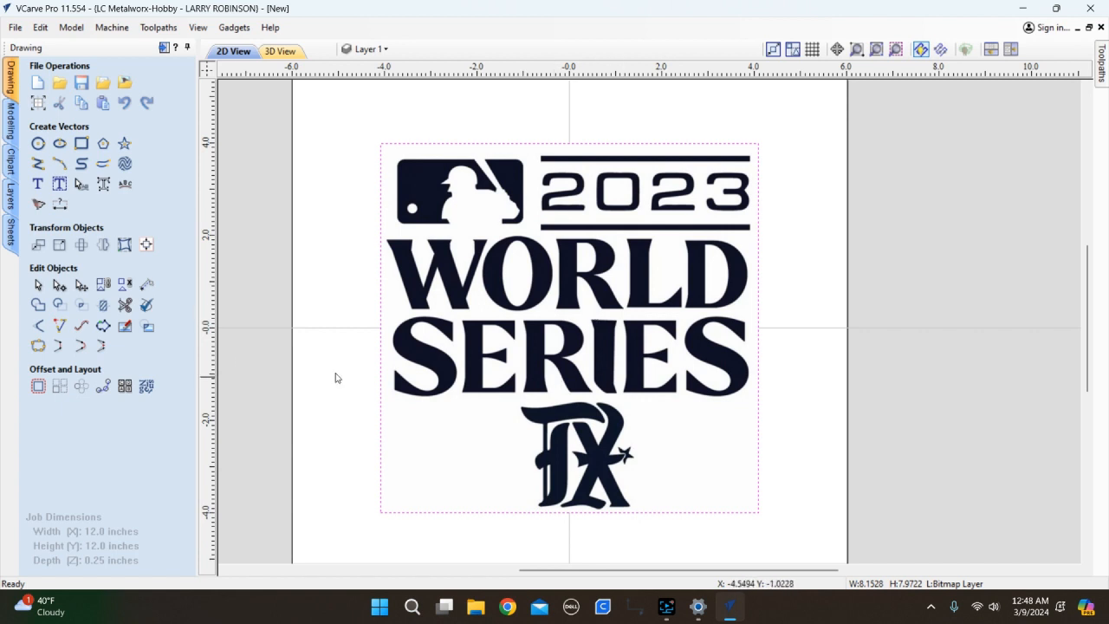
Start a color trace of the World Series bitmap, fitting vectors to the darkest color and the third swatch in the first row.
left_click(37, 205)
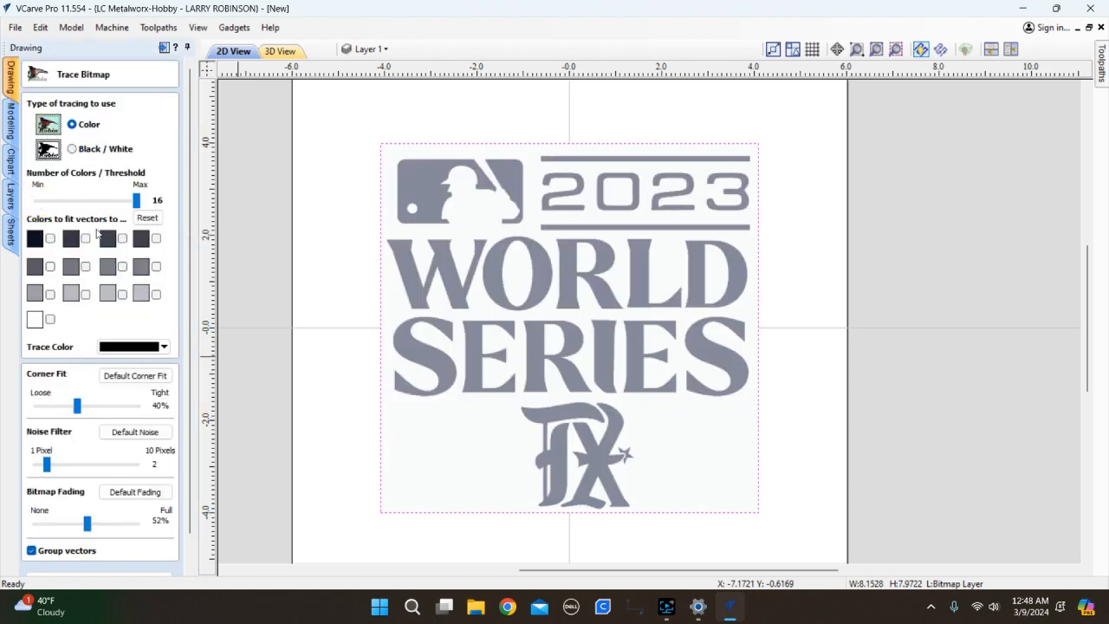
left_click(50, 240)
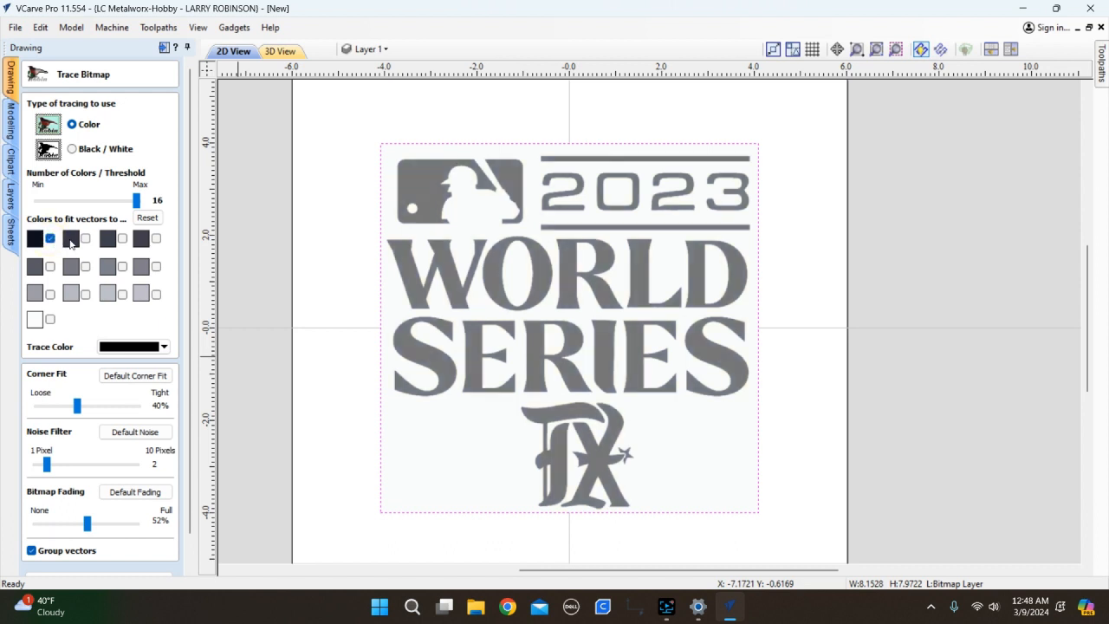
left_click(85, 239)
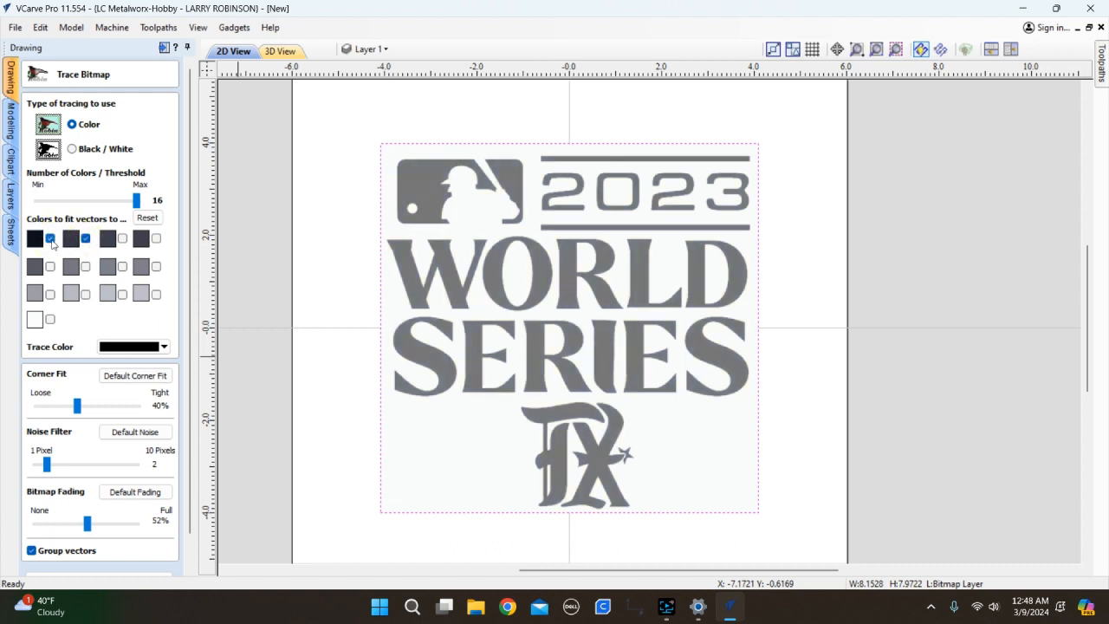
left_click(85, 240)
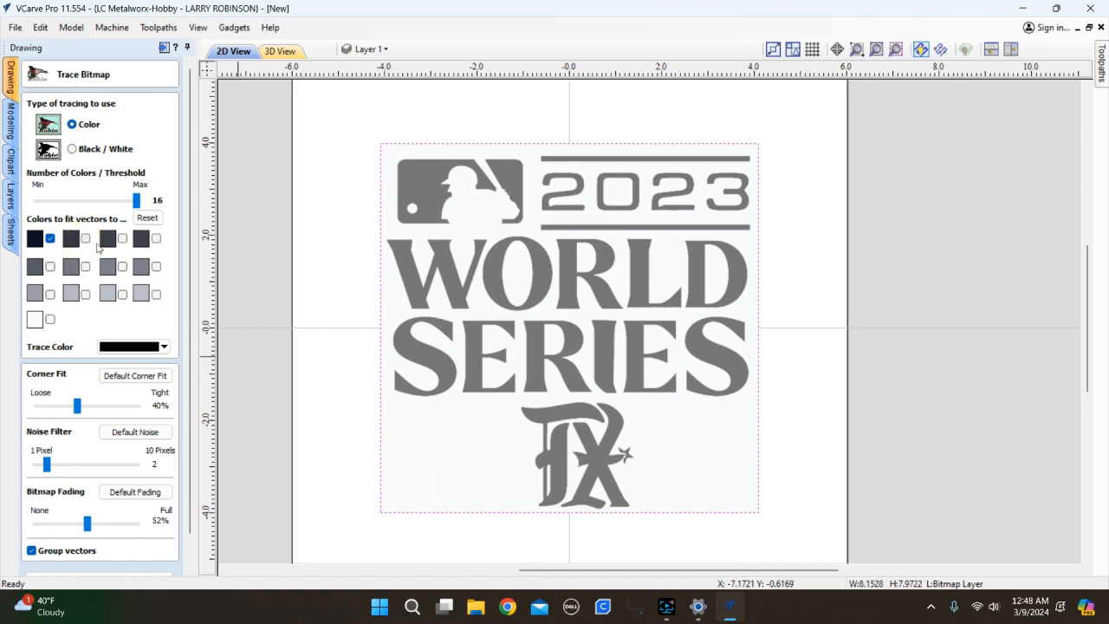
left_click(122, 243)
left_click(122, 243)
left_click(122, 242)
left_click(156, 238)
left_click(156, 238)
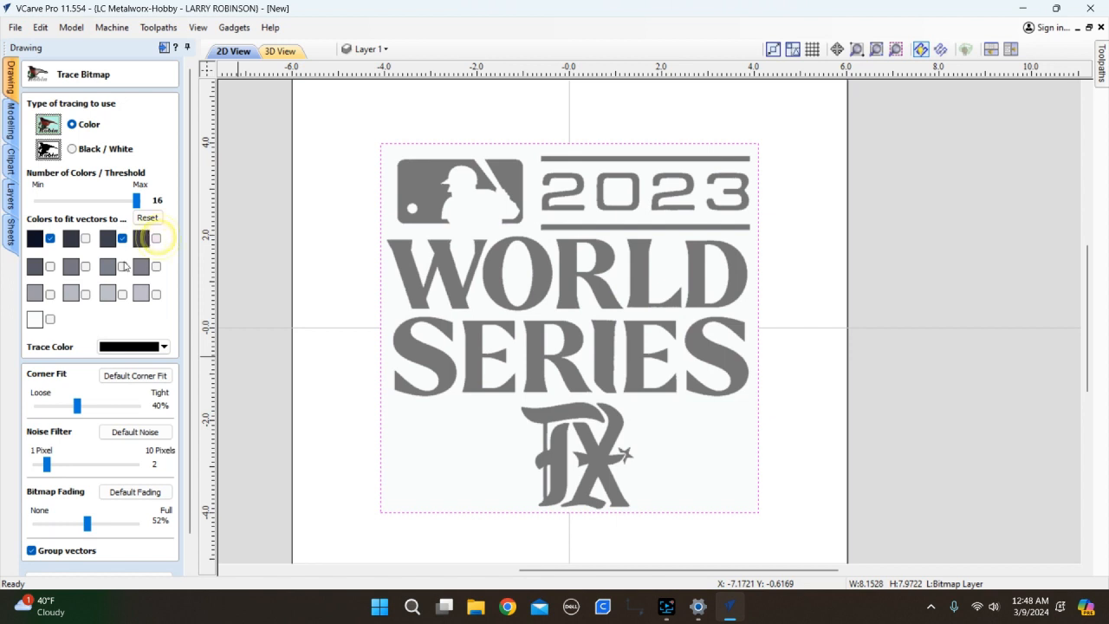
Try adding the first second-row gray, the white and the last light gray to the traced colors, leaving each one excluded.
left_click(50, 267)
left_click(50, 267)
left_click(50, 321)
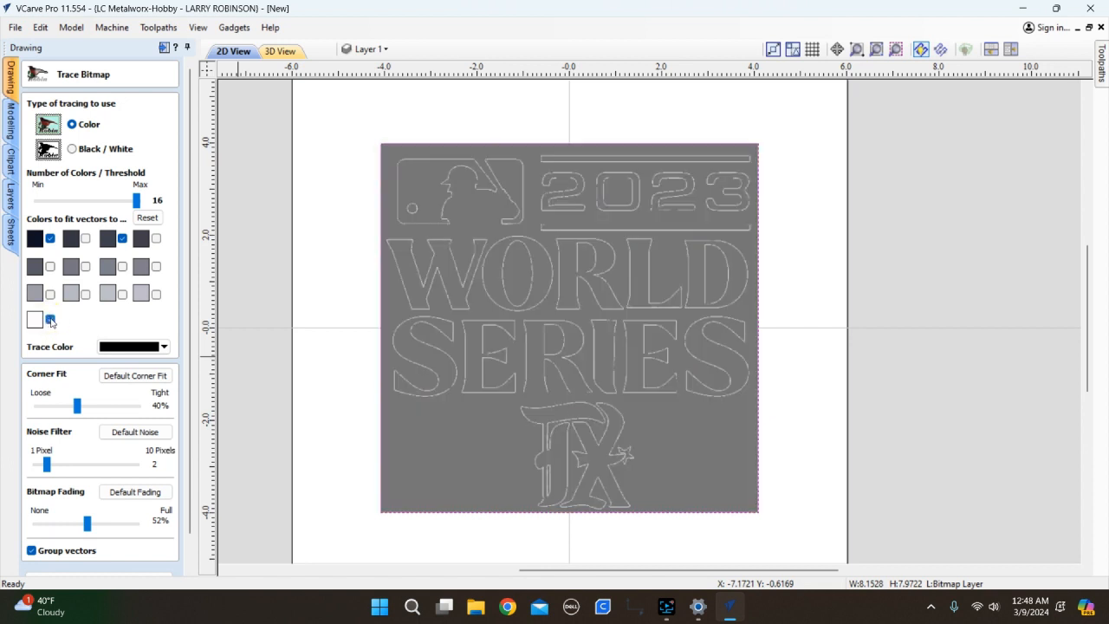
left_click(49, 320)
left_click(156, 293)
left_click(156, 294)
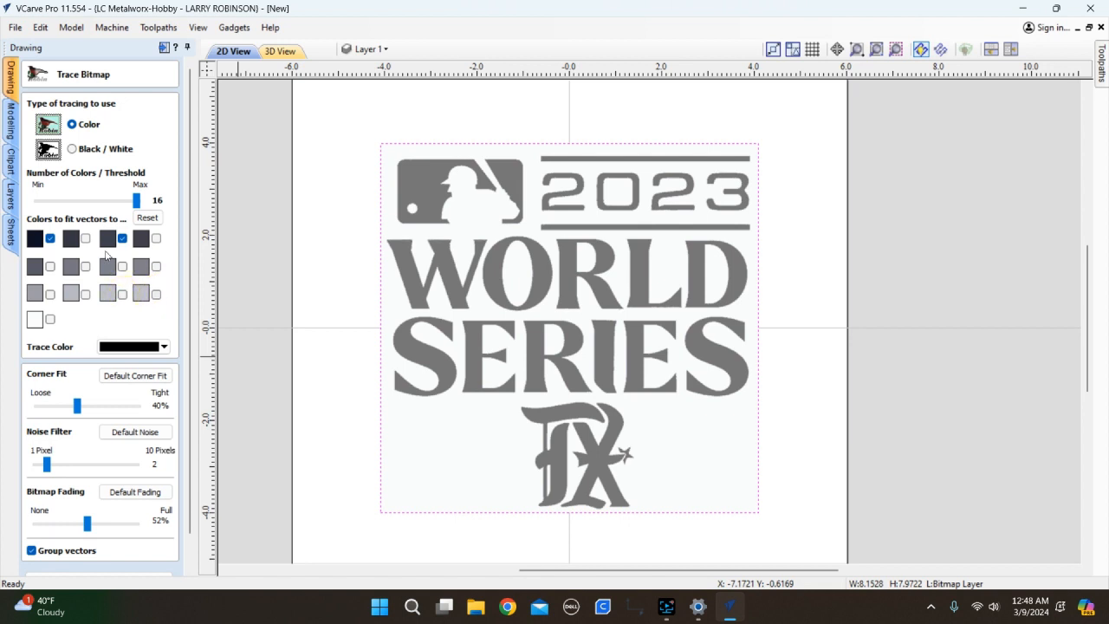
Set the trace's corner fit to 55% and its noise filter to 6 pixels, checking the edges of the TX emblem and star.
mouse_move(76, 406)
left_mouse_down()
mouse_move(111, 407)
mouse_move(92, 407)
left_mouse_up()
left_click_drag(46, 466, 79, 473)
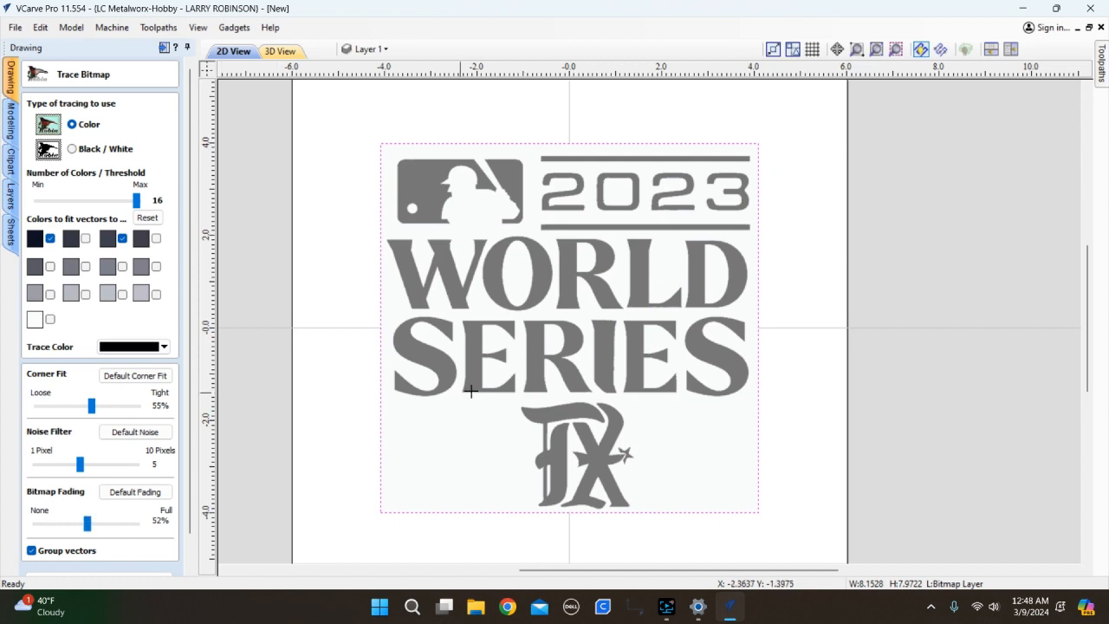
scroll(624, 492, "up", 2)
scroll(624, 493, "up", 3)
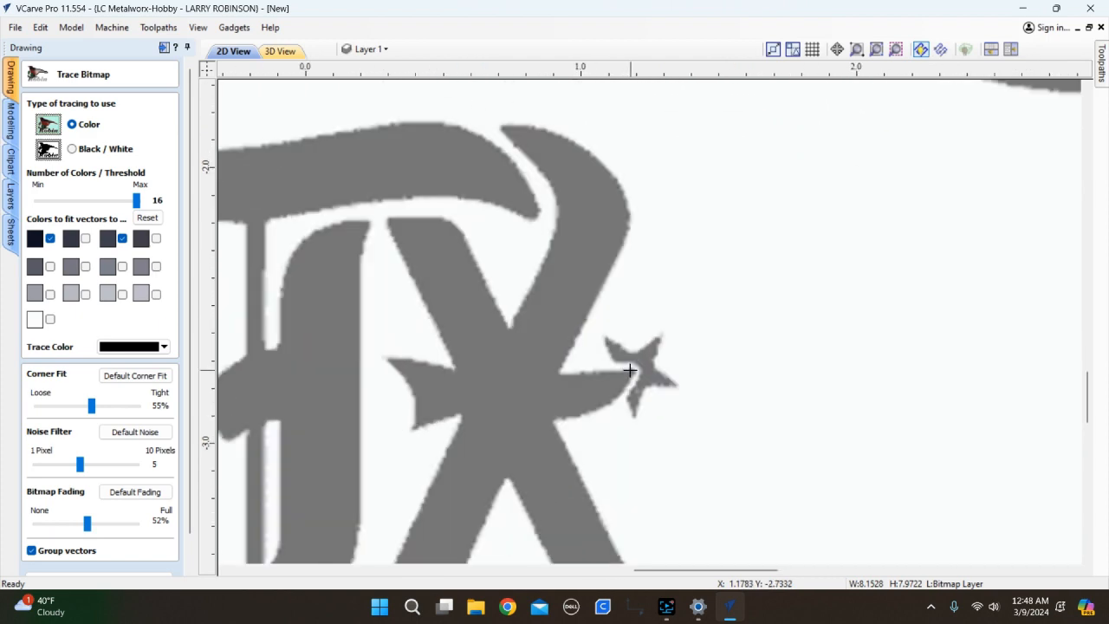
scroll(669, 384, "down", 5)
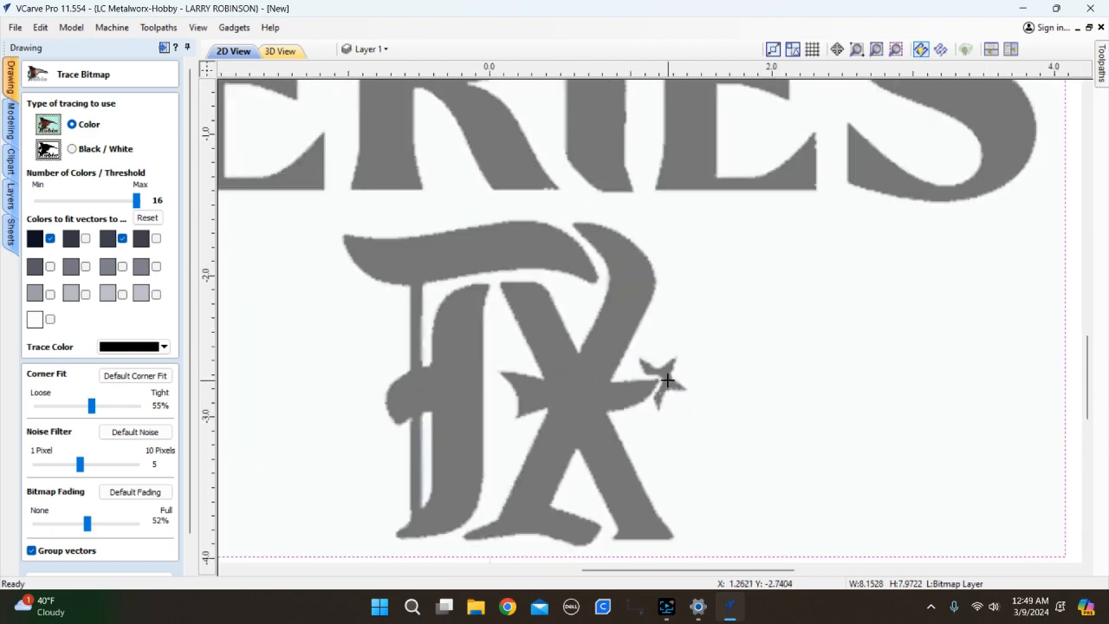
scroll(419, 369, "down", 1)
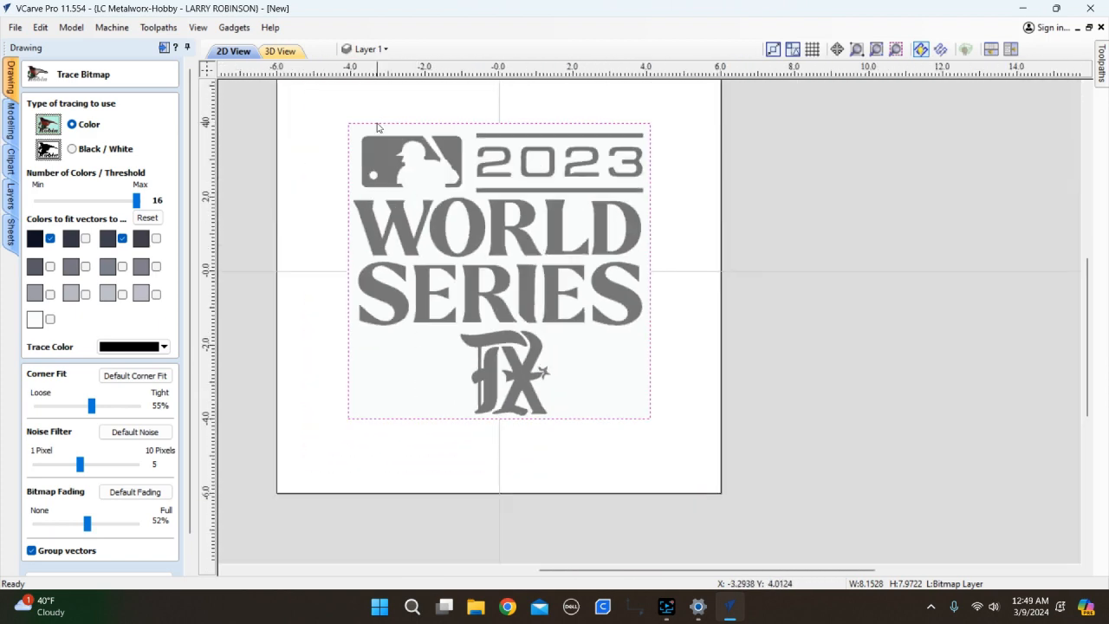
mouse_move(80, 464)
left_mouse_down()
mouse_move(117, 466)
mouse_move(91, 466)
left_mouse_up()
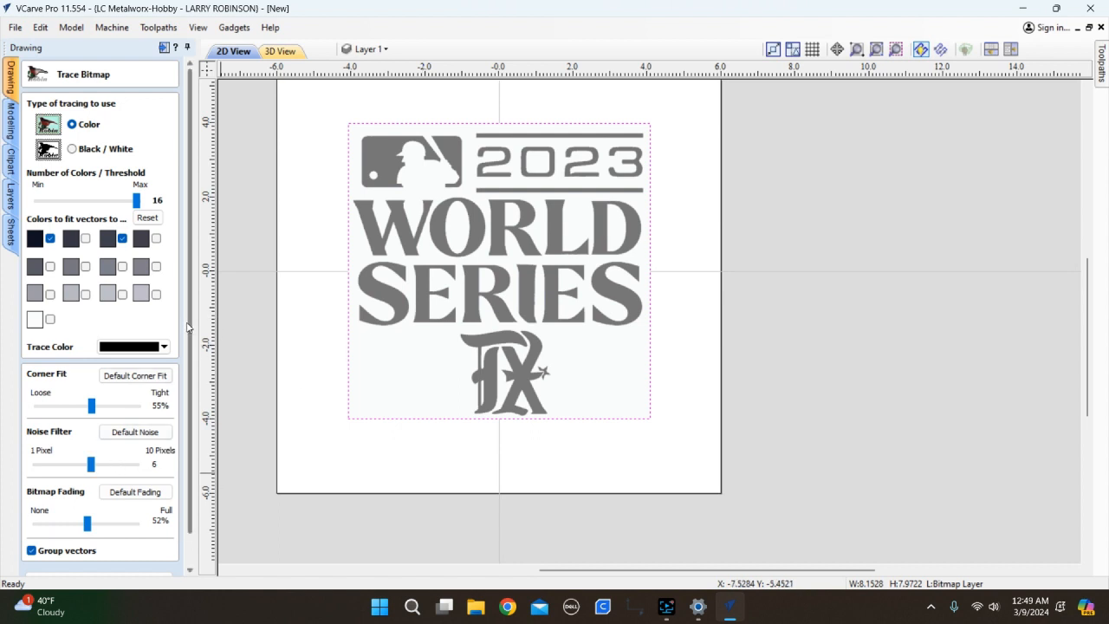
Preview the traced vectors, apply the trace as grouped vectors and close the Trace Bitmap tool.
left_click_drag(190, 323, 189, 372)
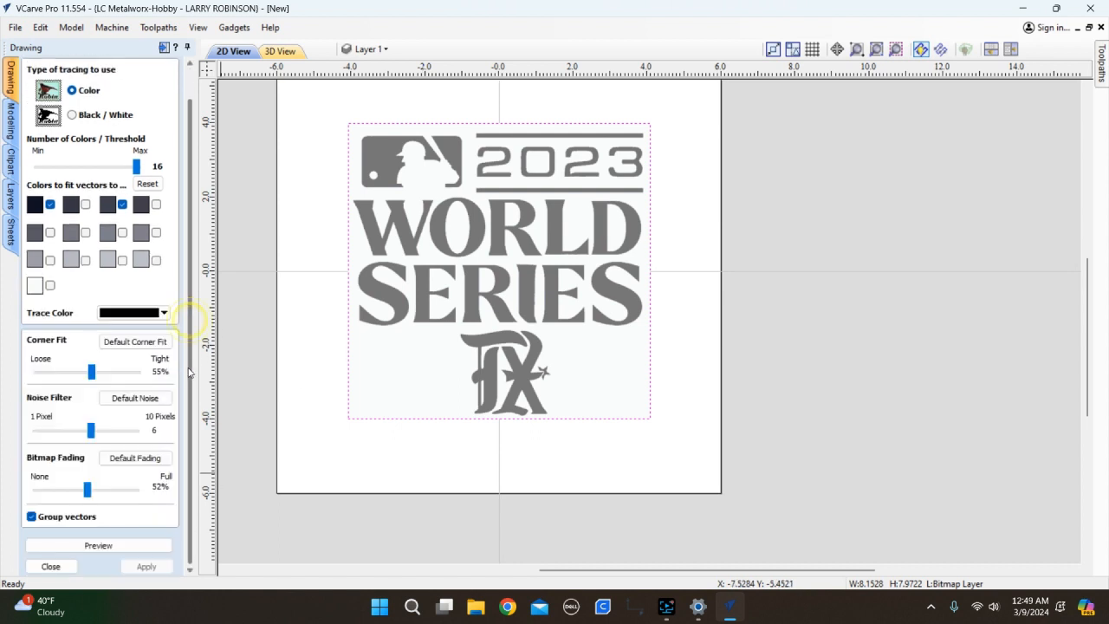
left_click(90, 547)
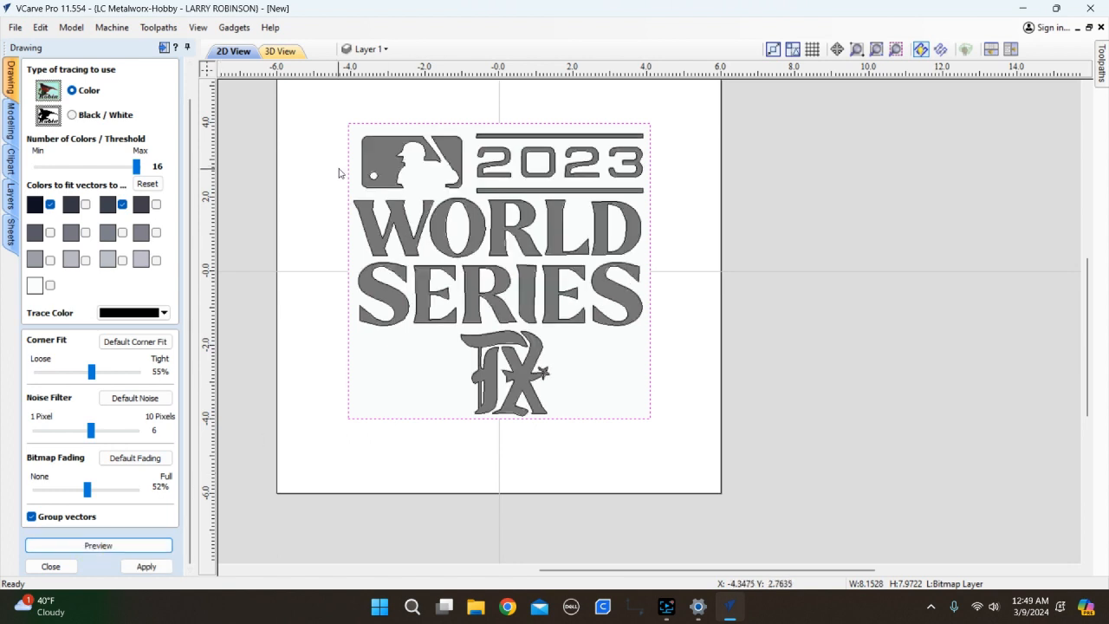
scroll(340, 173, "up", 1)
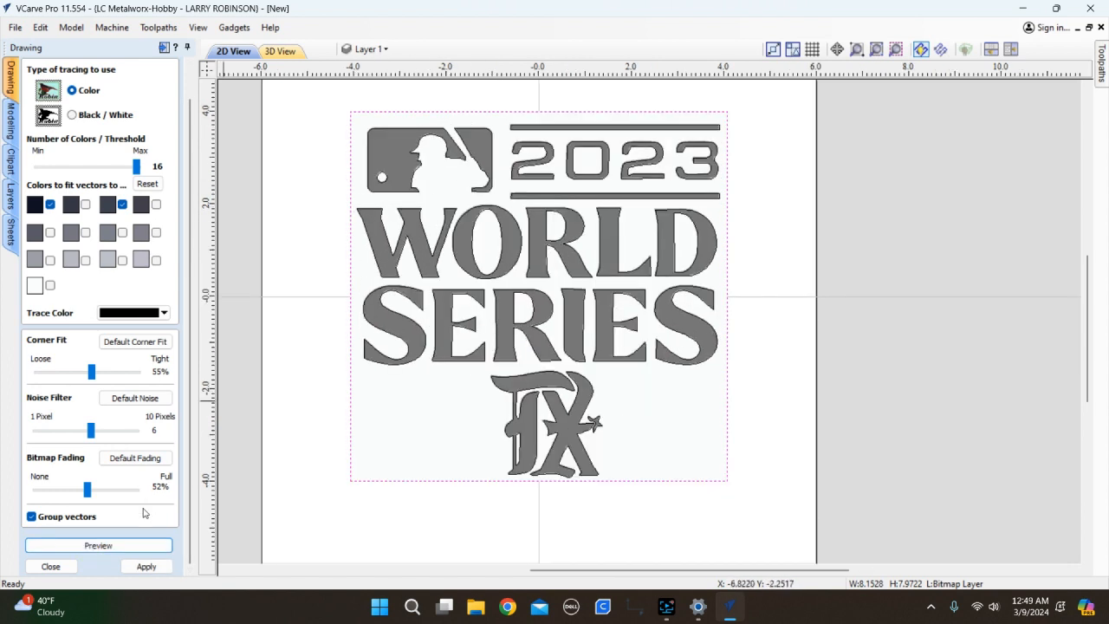
left_click(148, 566)
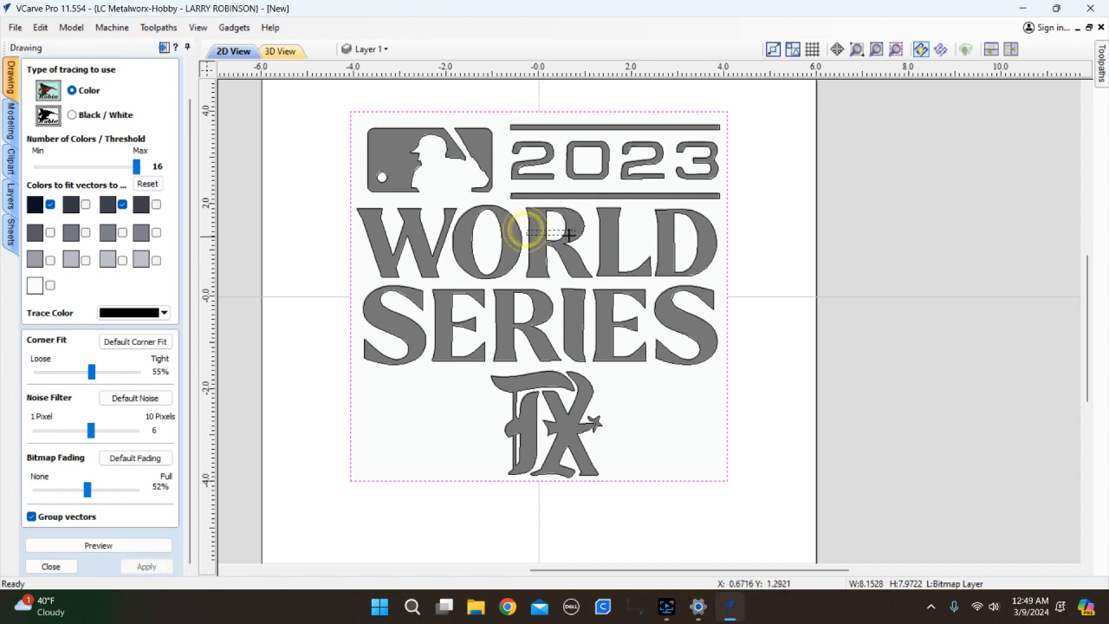
left_click(671, 173)
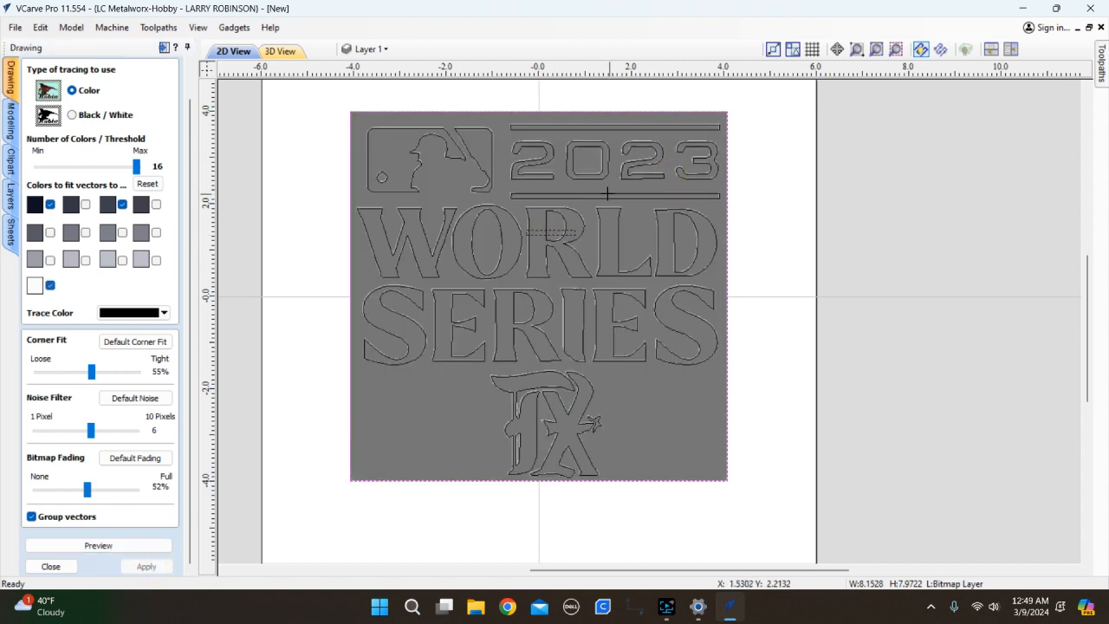
left_click(582, 234)
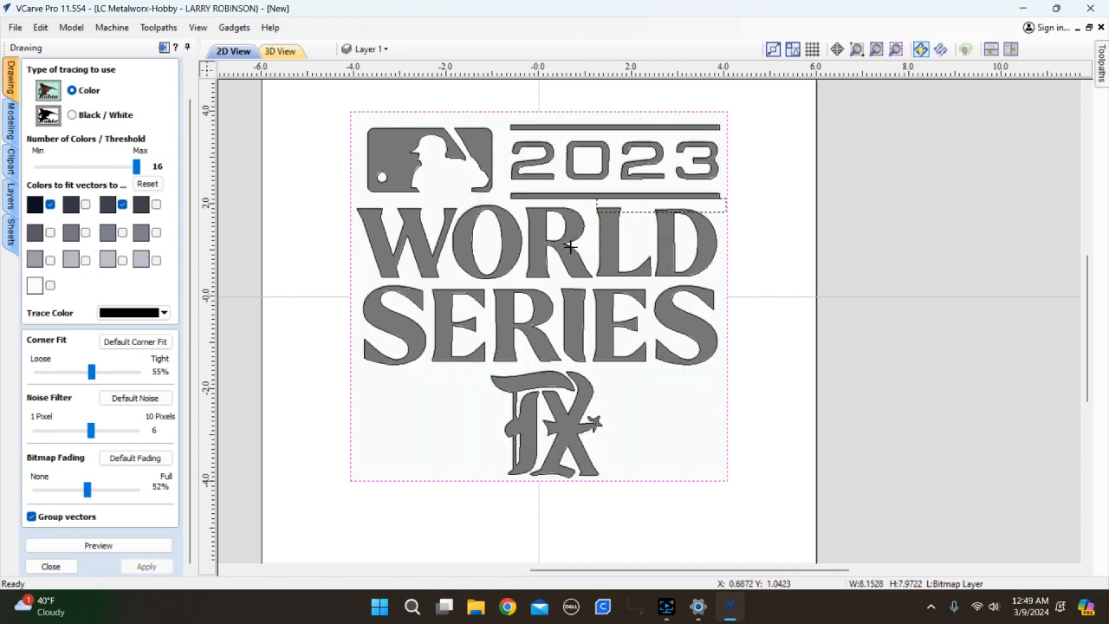
left_click(576, 214)
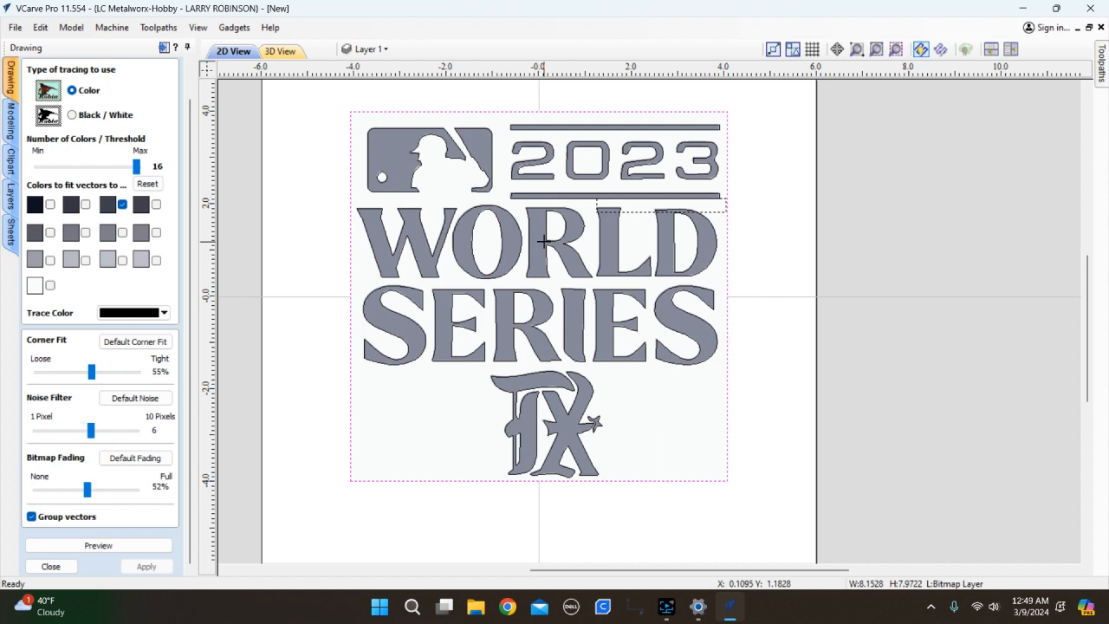
left_click(67, 565)
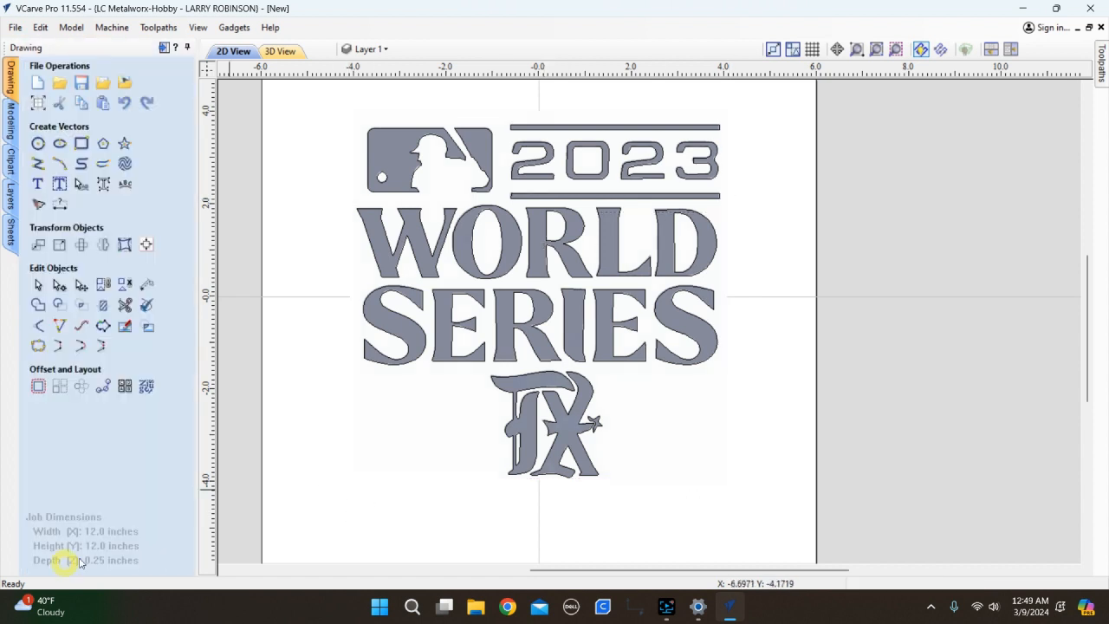
Move the grouped traced vectors horizontally about 9 inches to the right, completely clear of the bitmap.
left_click(568, 200)
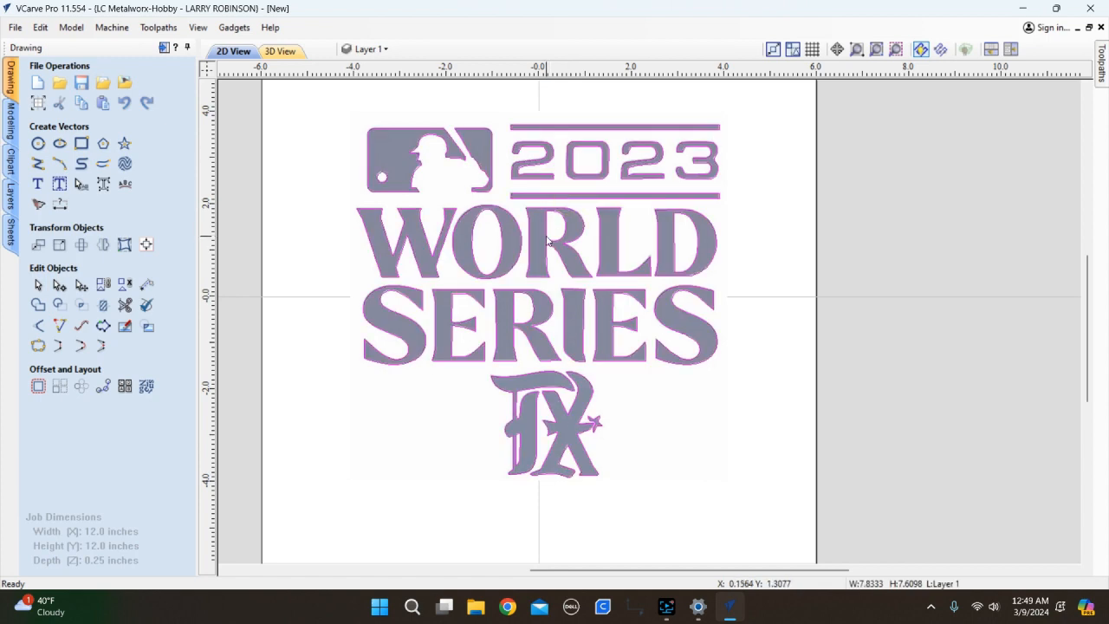
key("Right")
key("Right")
key("Right")
key("Right")
key("Right")
key("Right")
key("Right")
key("Right")
key("Right")
key("Right")
key("Right")
key("Right")
key("Right")
key("Right")
key("Right")
key("Right")
key("Right")
key("Right")
key("Right")
key("Right")
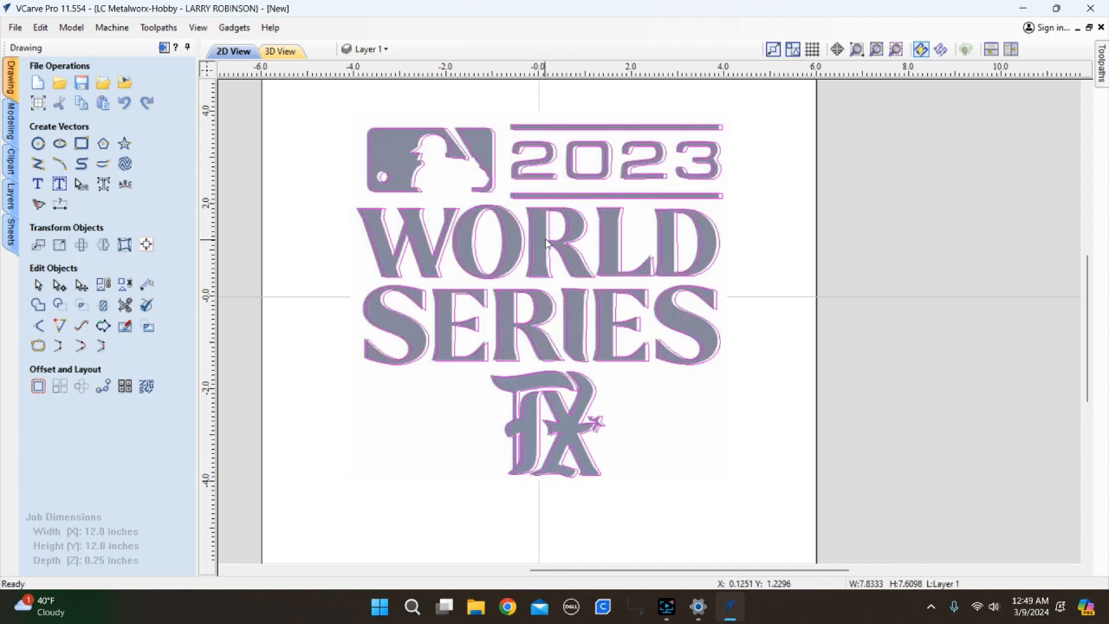
key("Right")
key("Right")
key("Right")
key("Right")
key("Right")
key("Right")
key("Right")
key("Right")
key("Right")
key("Right")
key("Right")
key("Right")
key("Right")
key("Right")
key("Right")
key("Right")
key("Right")
key("Right")
key("Right")
key("Right")
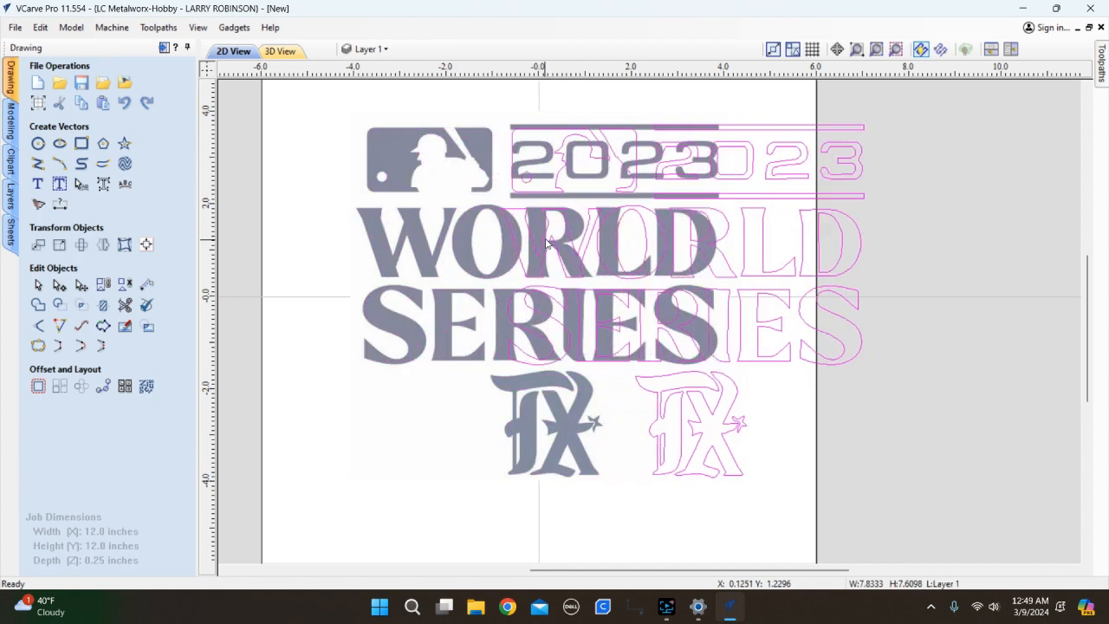
key("Right")
key("Right")
key("Right")
key("Right")
key("Right")
key("Right")
key("Right")
key("Right")
key("Right")
key("Right")
key("Right")
key("Right")
key("Right")
key("Right")
key("Right")
key("Right")
key("Right")
key("Right")
key("Right")
key("Right")
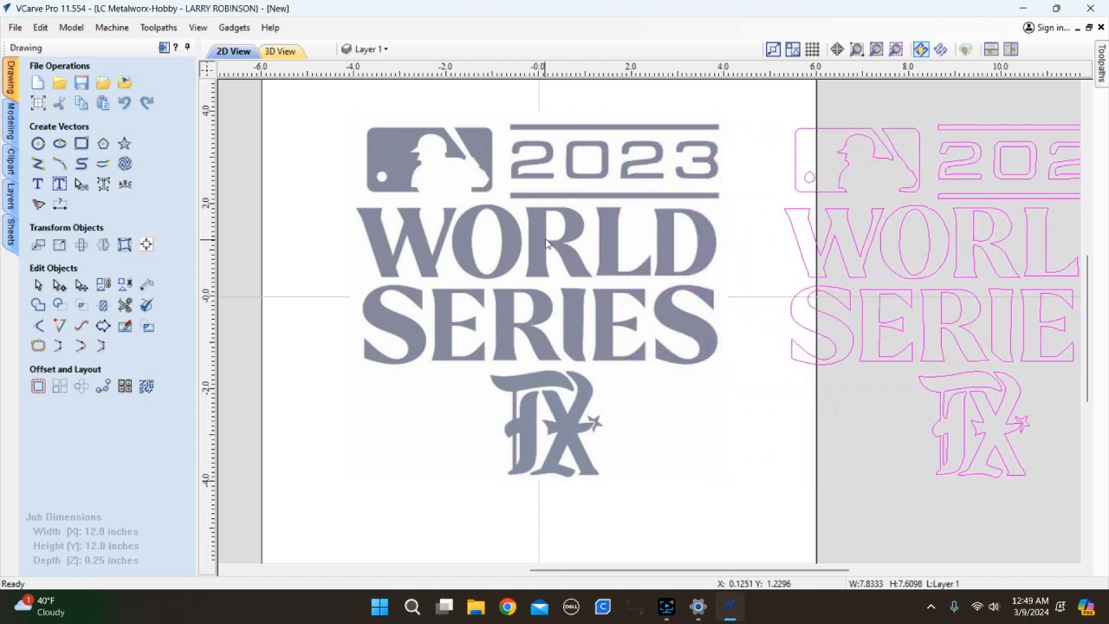
Delete the original World Series bitmap, keeping only the traced vectors.
left_click(559, 220)
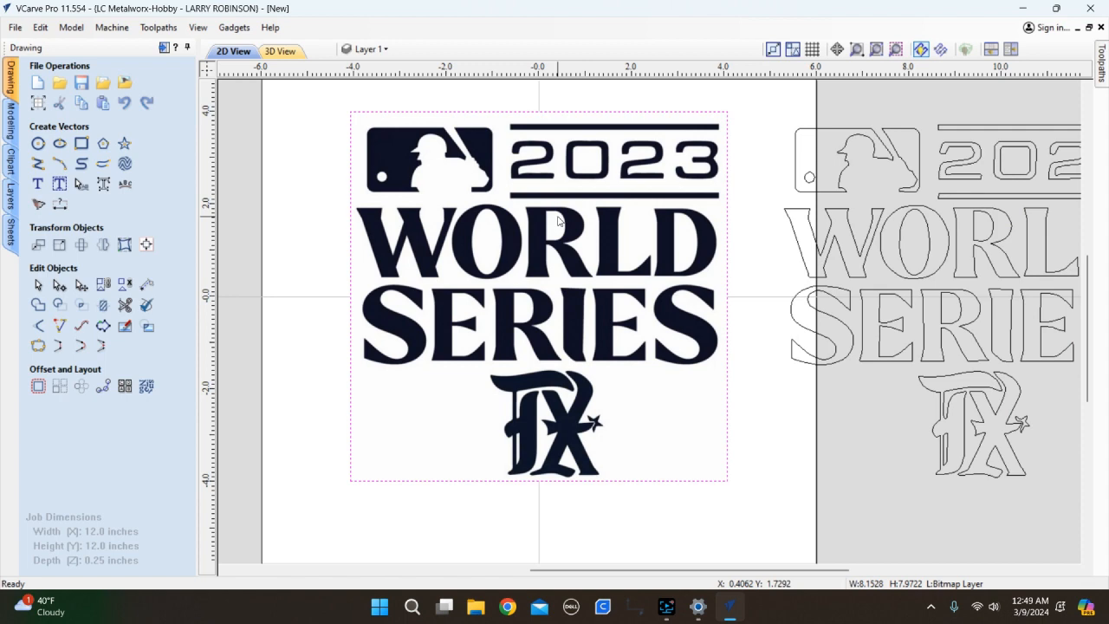
key("Delete")
scroll(460, 235, "down", 2)
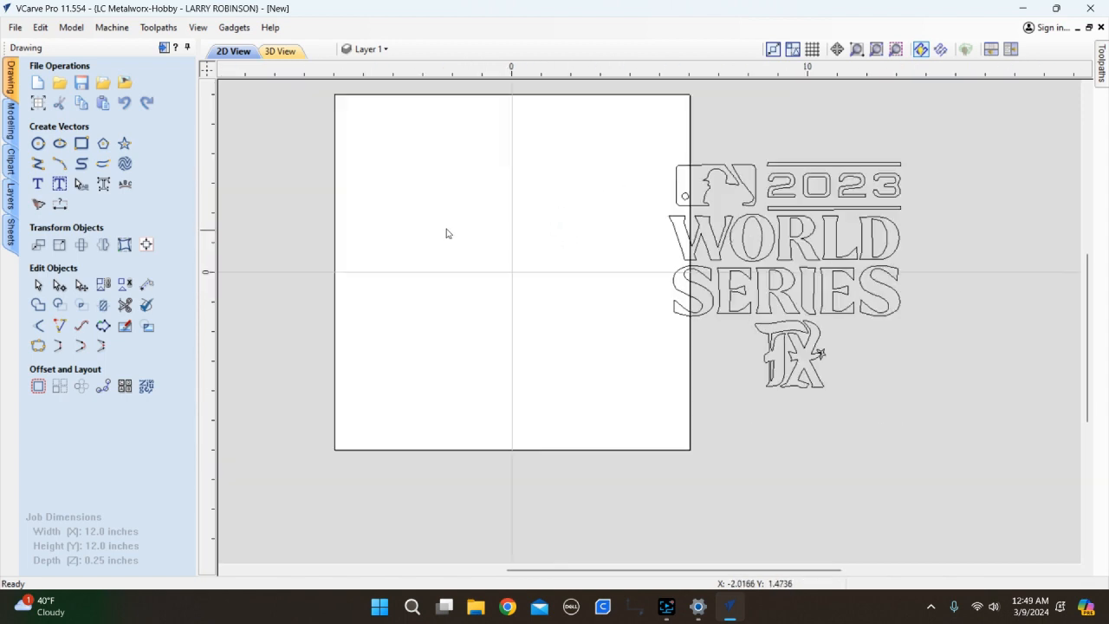
Center the traced logo vectors on the material both horizontally and vertically with the Alignment Tools.
left_click_drag(776, 164, 557, 361)
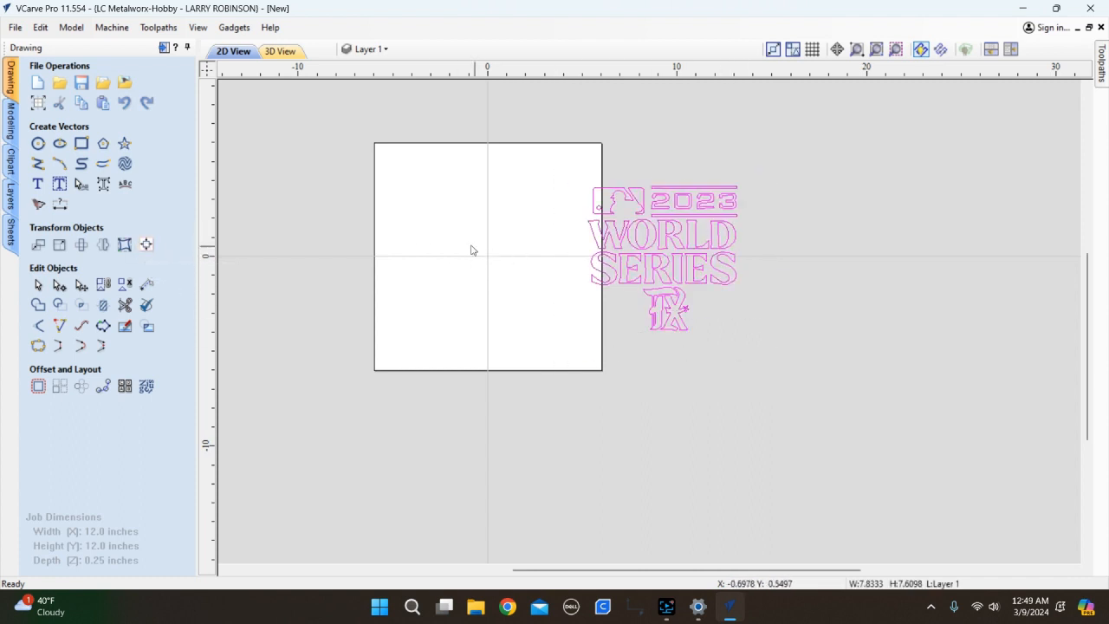
left_click(146, 247)
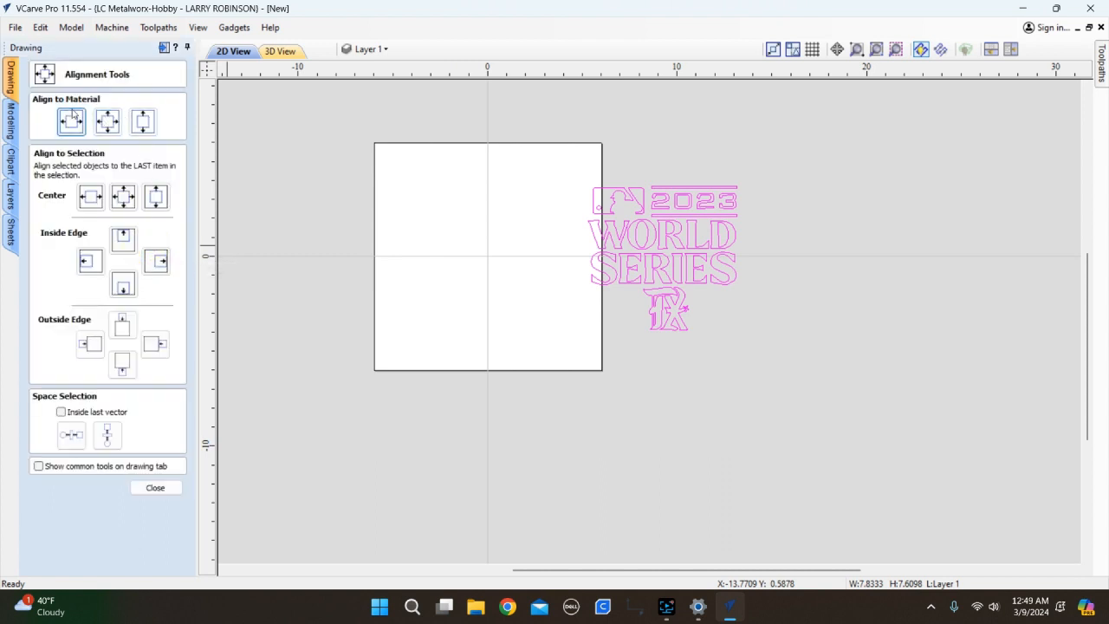
left_click(107, 124)
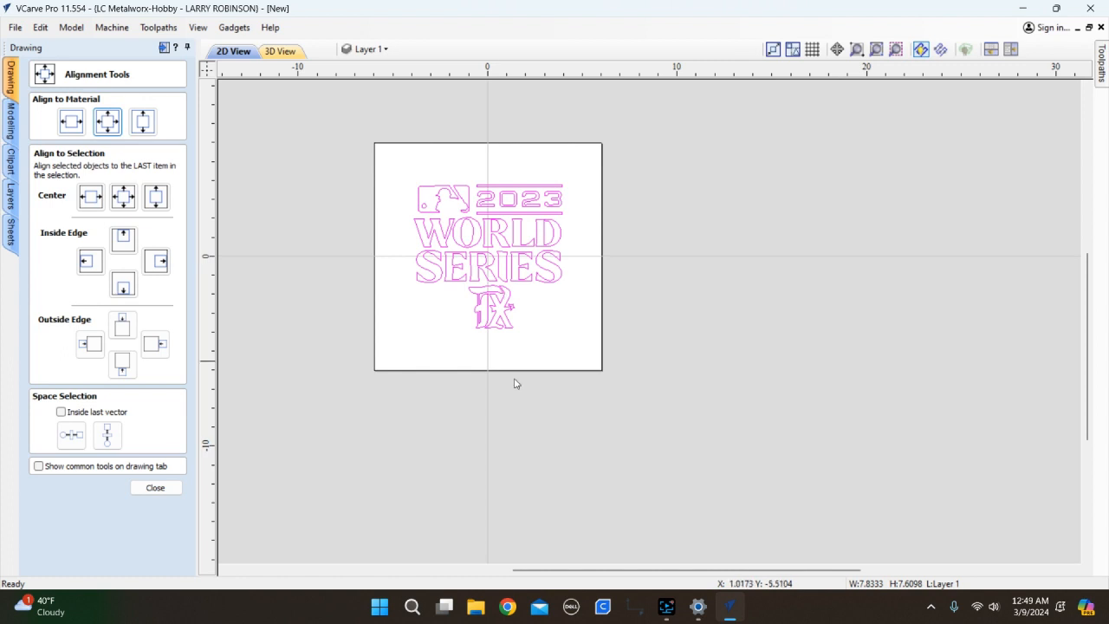
left_click(164, 488)
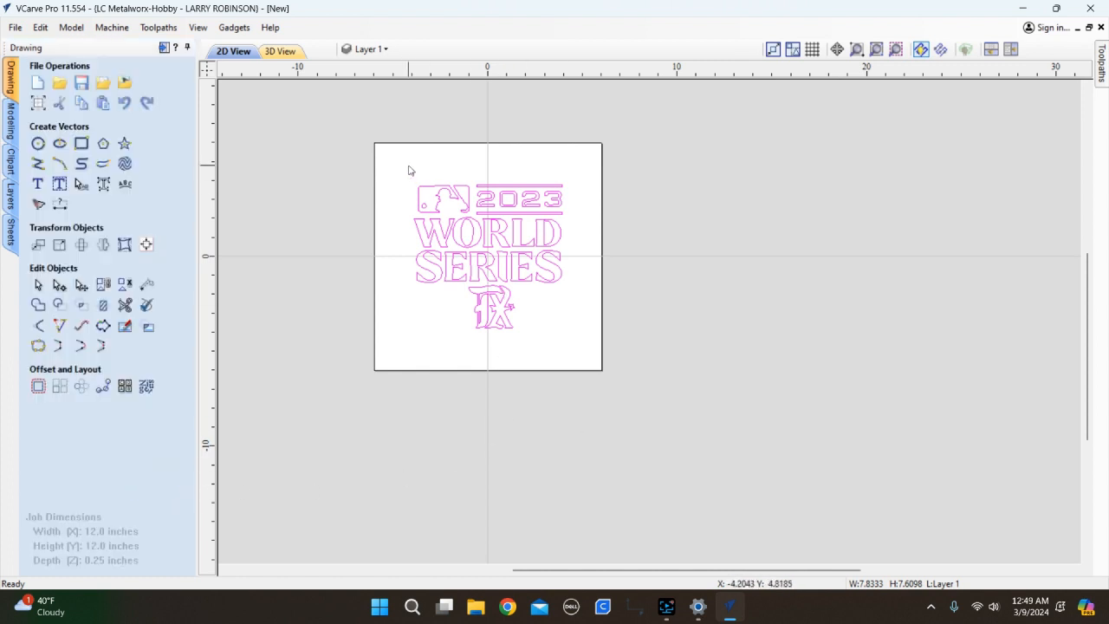
Enter node editing on the traced logo, declining to ungroup the vectors at first and agreeing on the second attempt.
key("F4")
scroll(656, 227, "up", 3)
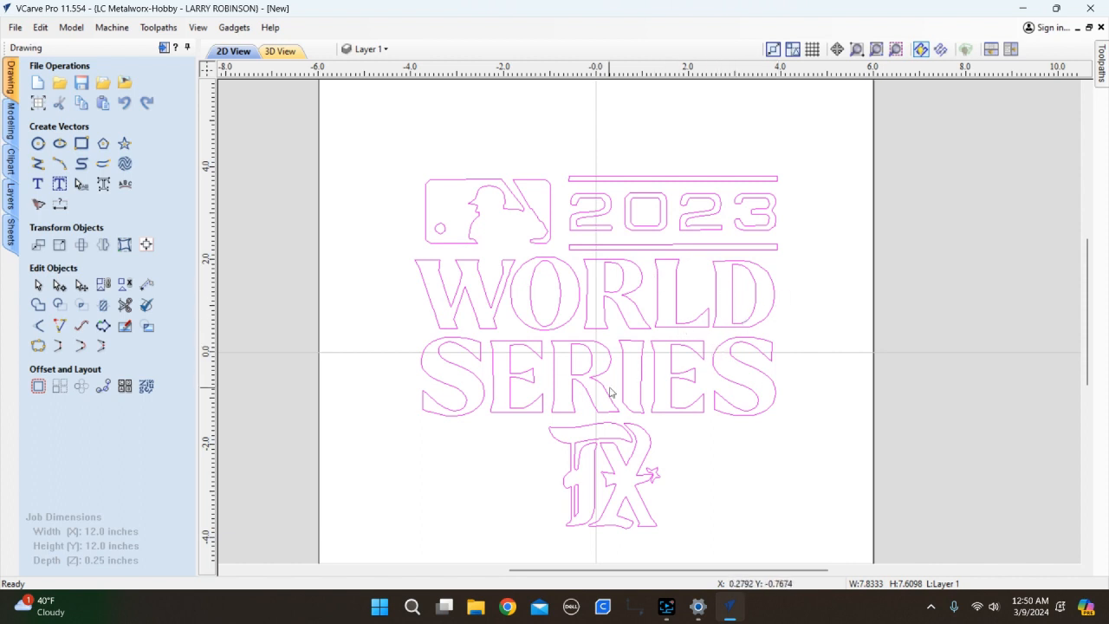
key("n")
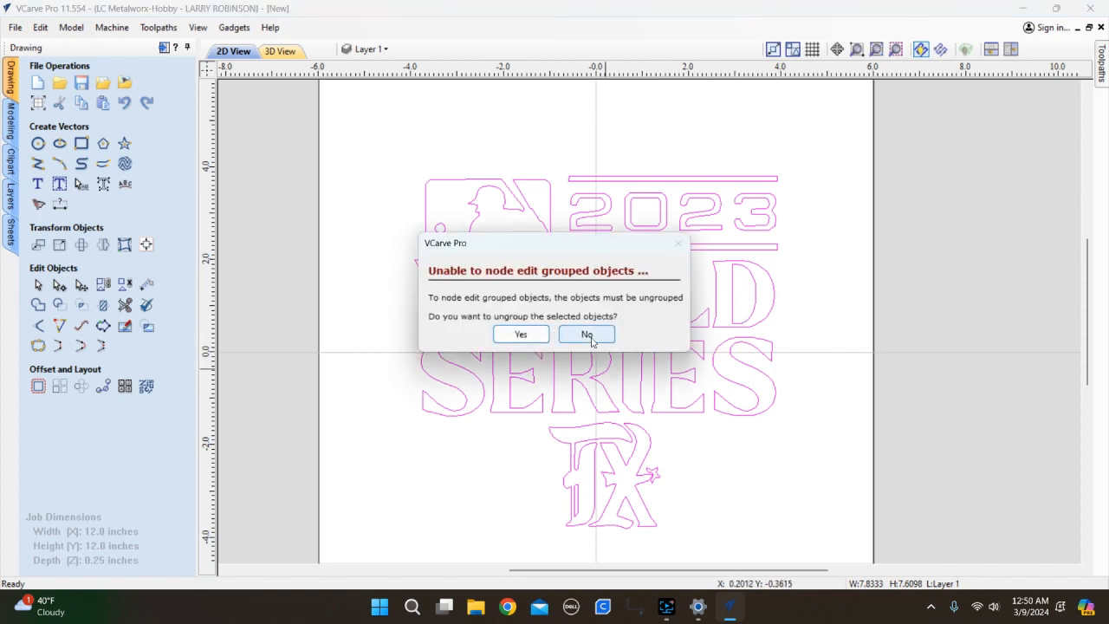
left_click(590, 337)
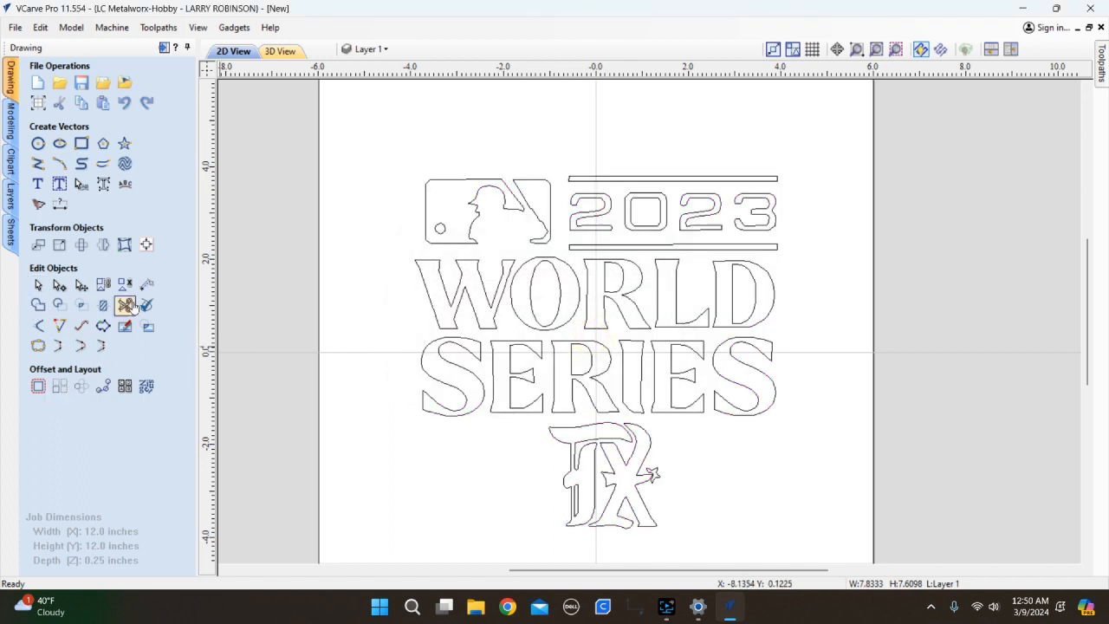
double_click(690, 220)
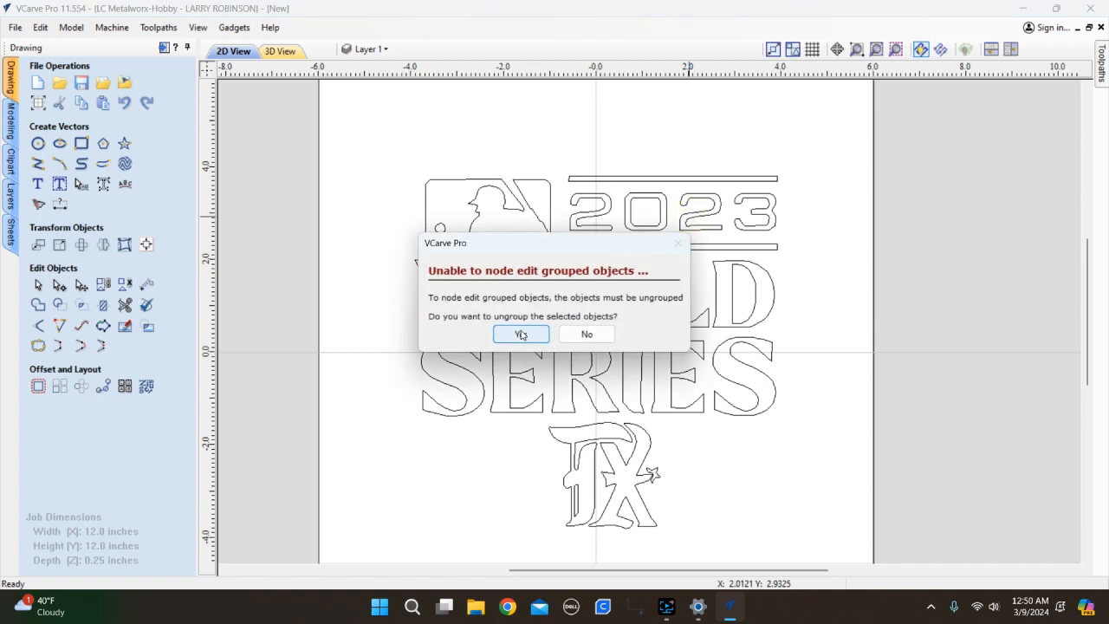
left_click(521, 335)
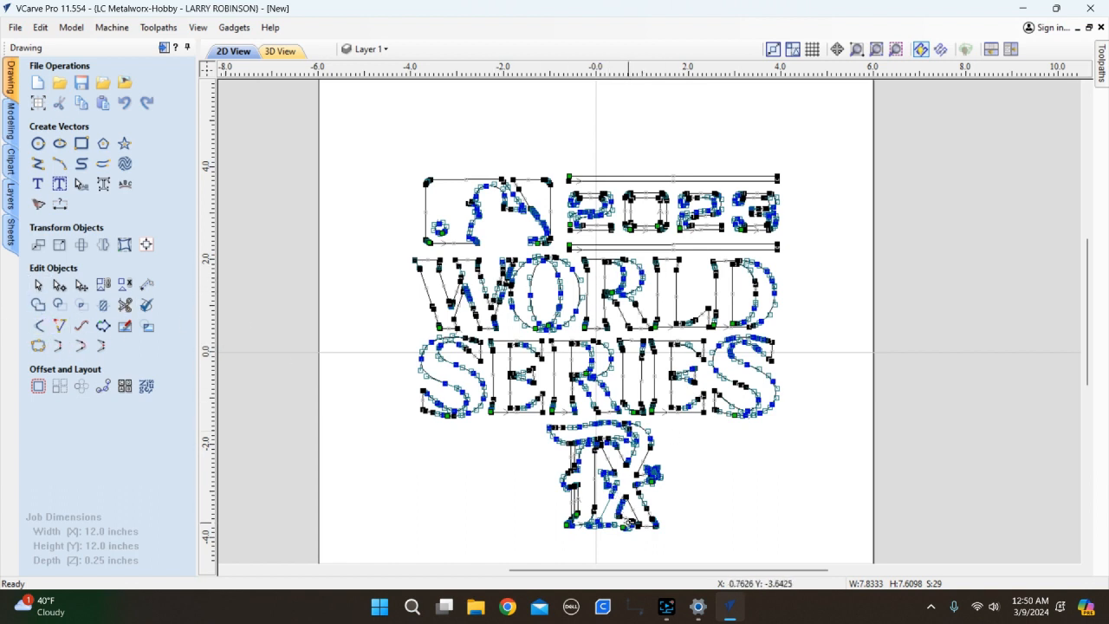
Inspect the nodes of the small star on the TX emblem up close and leave node editing.
scroll(645, 394, "up", 5)
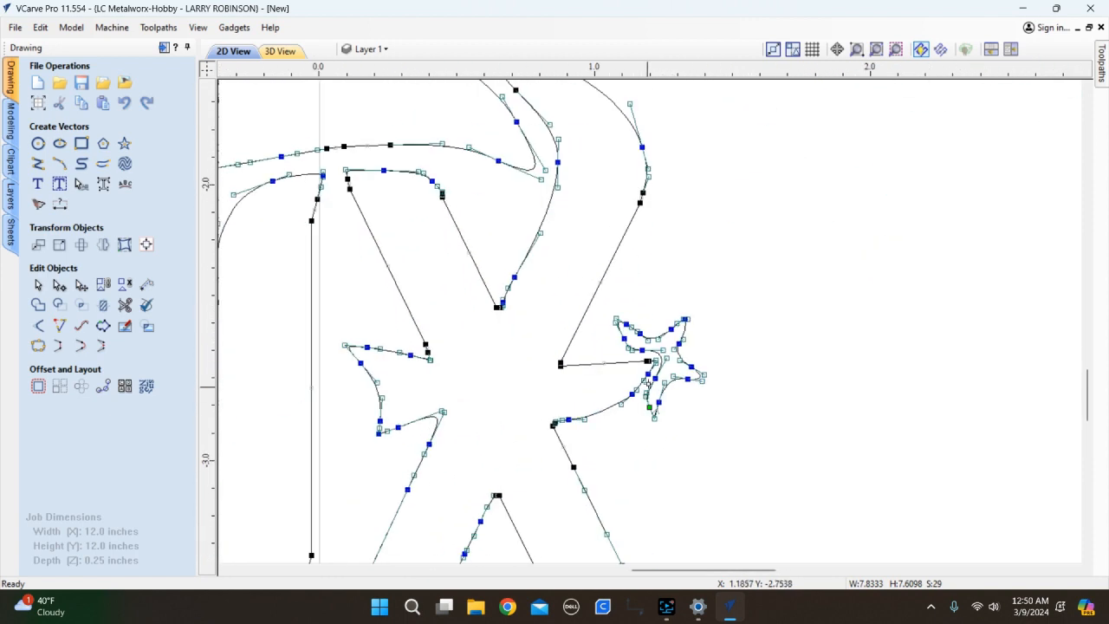
scroll(645, 395, "up", 2)
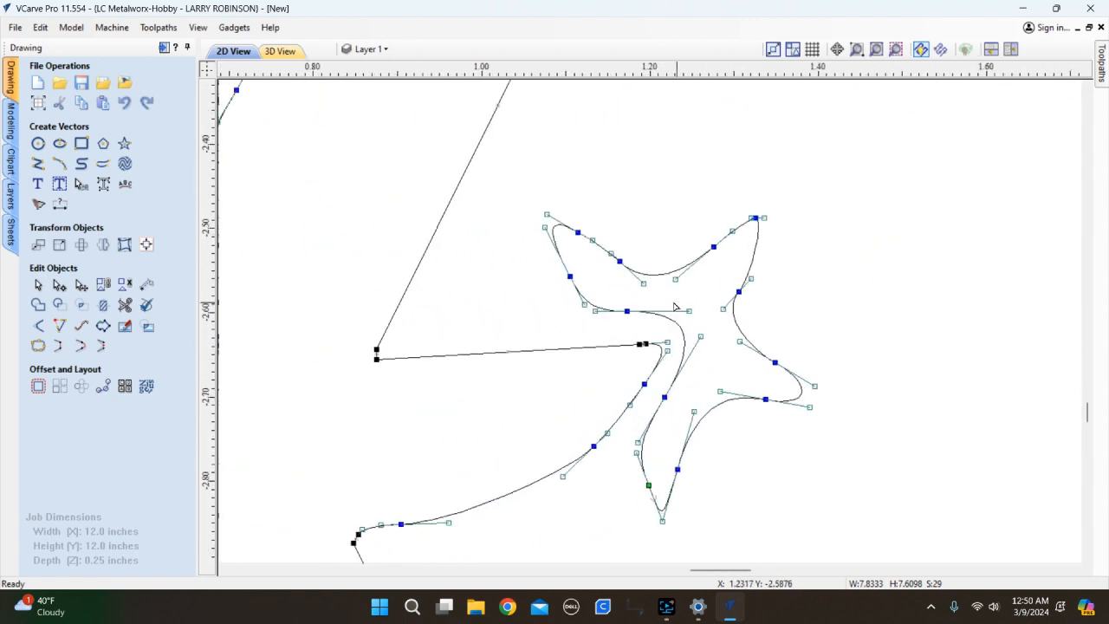
scroll(660, 302, "up", 1)
scroll(670, 319, "down", 1)
key("n")
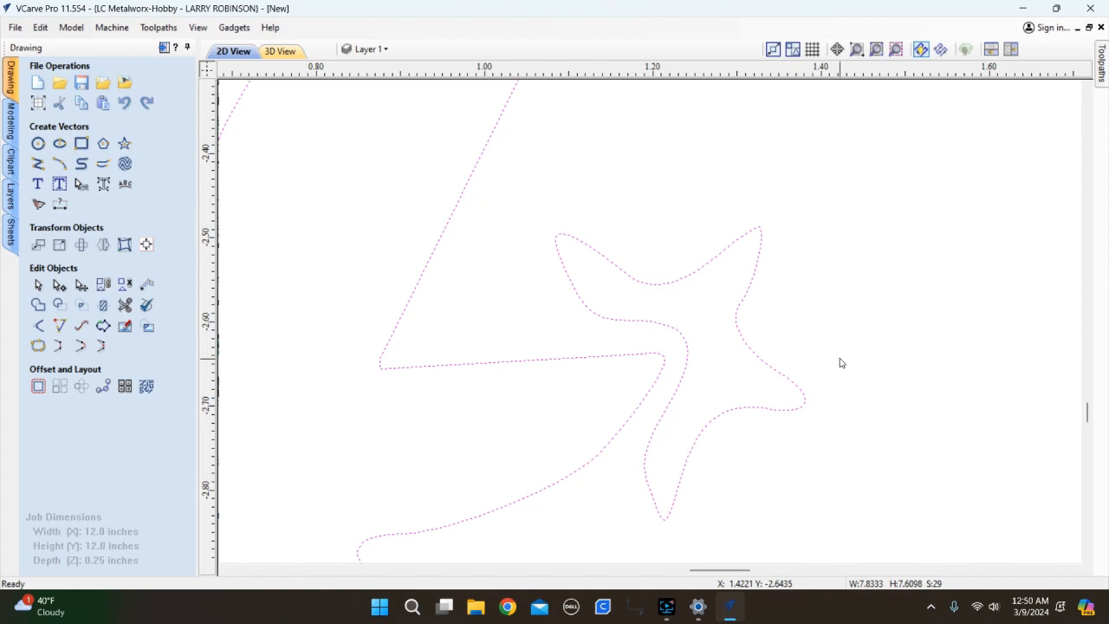
Examine the traced outlines of the lettering, the batter silhouette and the ball for irregular shapes.
scroll(840, 363, "down", 4)
scroll(515, 347, "down", 2)
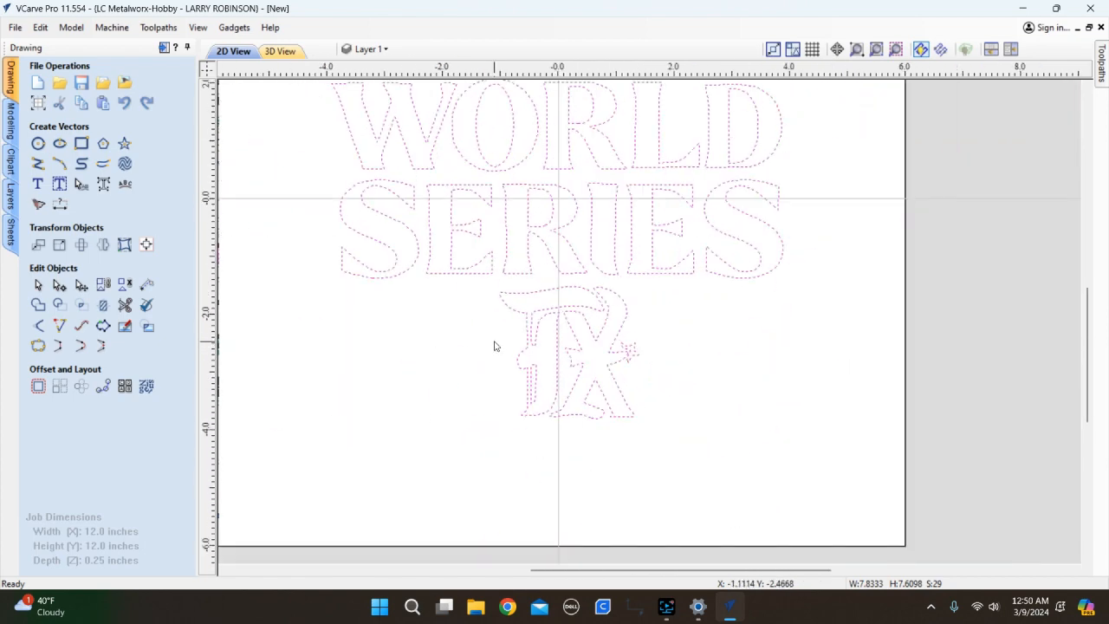
scroll(619, 304, "down", 3)
scroll(455, 154, "up", 4)
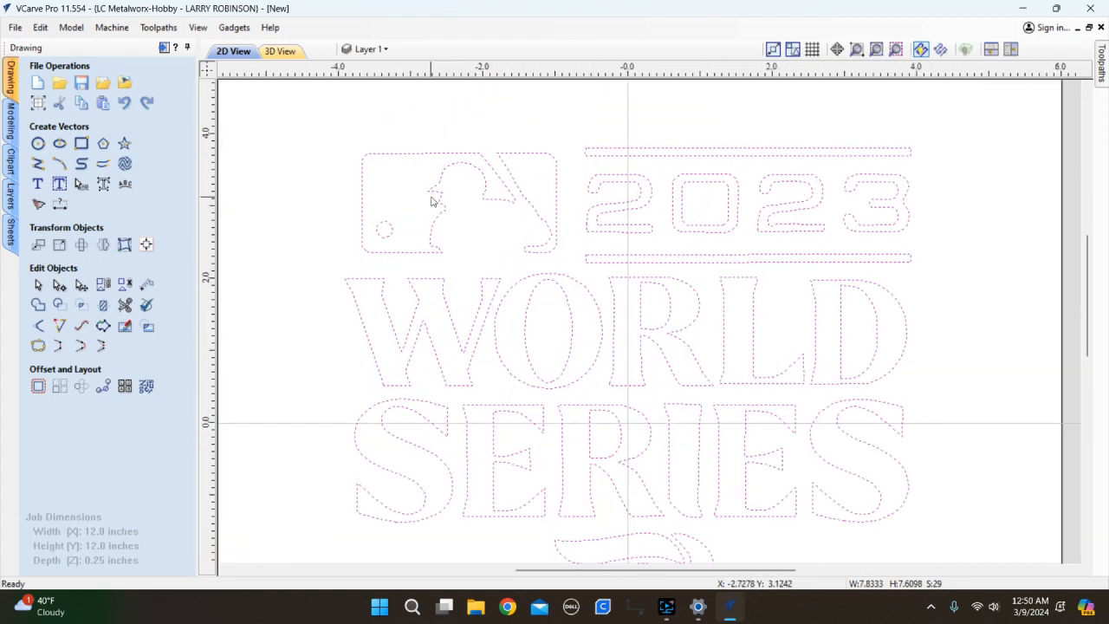
scroll(433, 200, "up", 3)
scroll(618, 227, "up", 3)
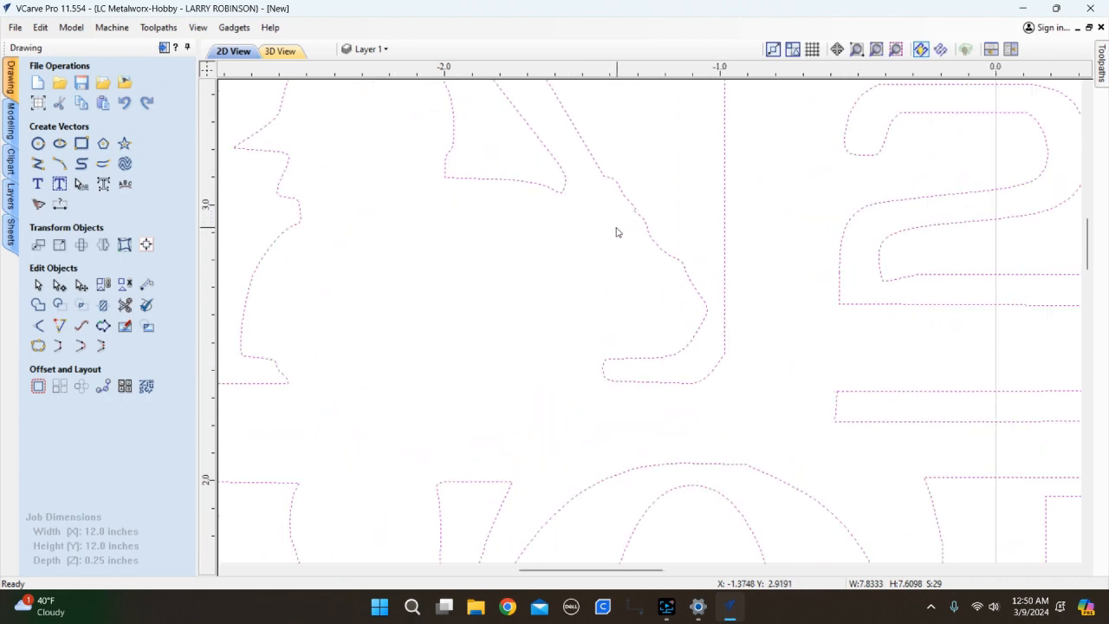
scroll(569, 236, "down", 3)
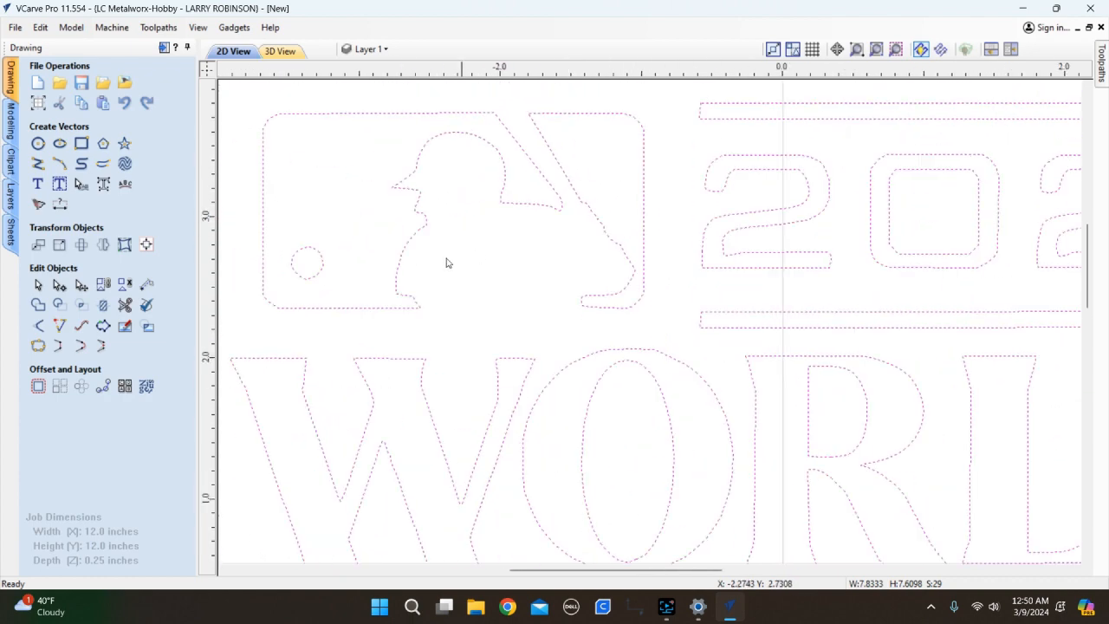
scroll(283, 278, "up", 6)
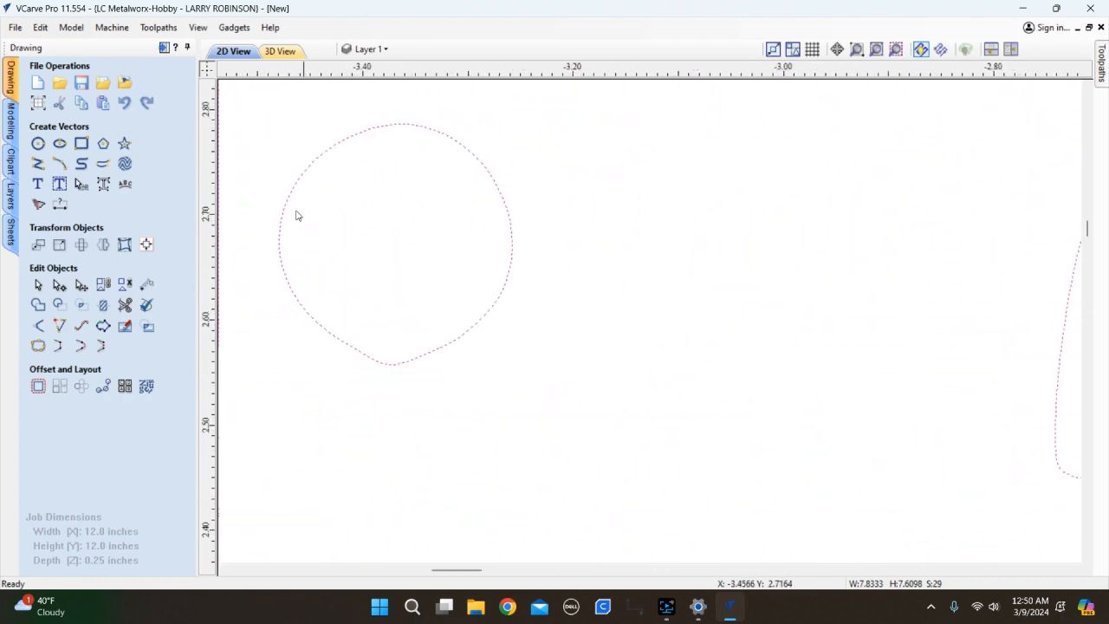
scroll(542, 299, "down", 4)
scroll(555, 299, "up", 6)
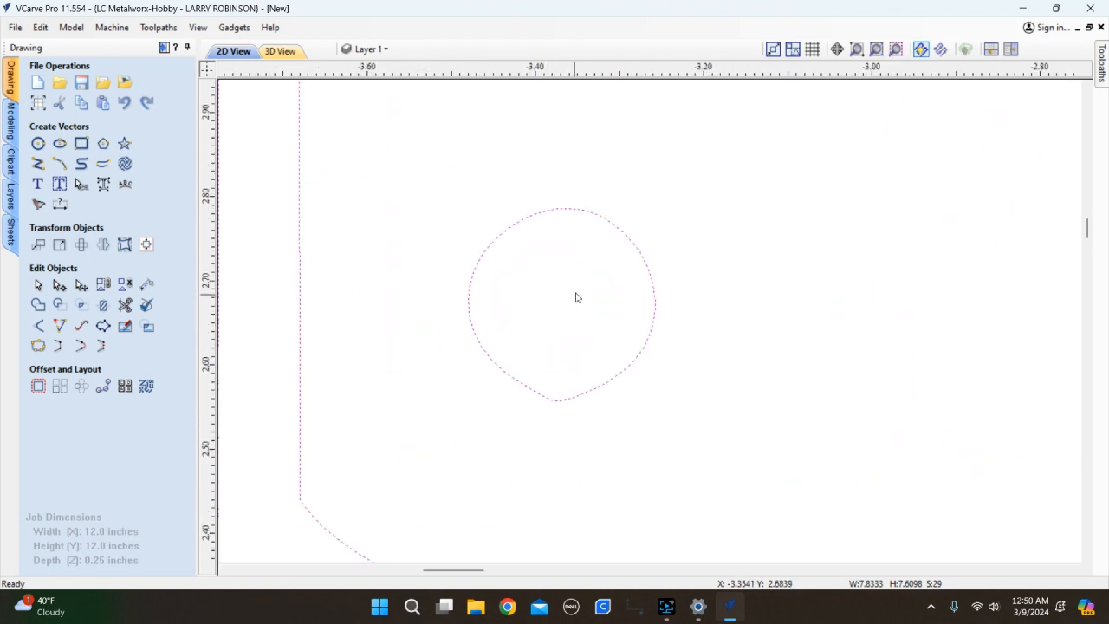
scroll(564, 299, "down", 1)
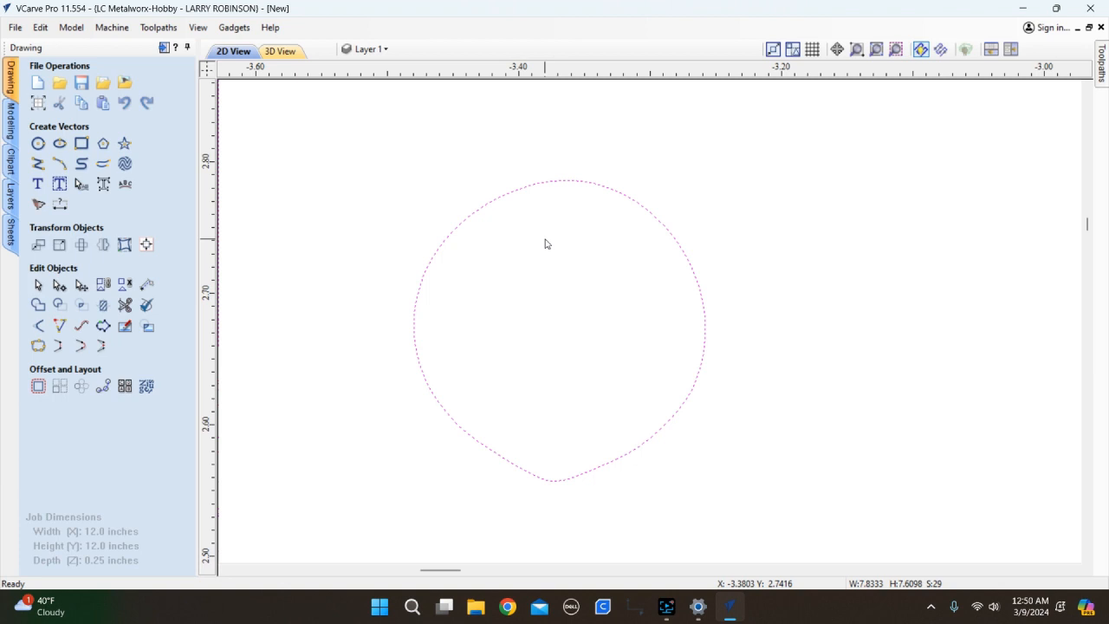
scroll(546, 249, "down", 2)
scroll(552, 344, "up", 1)
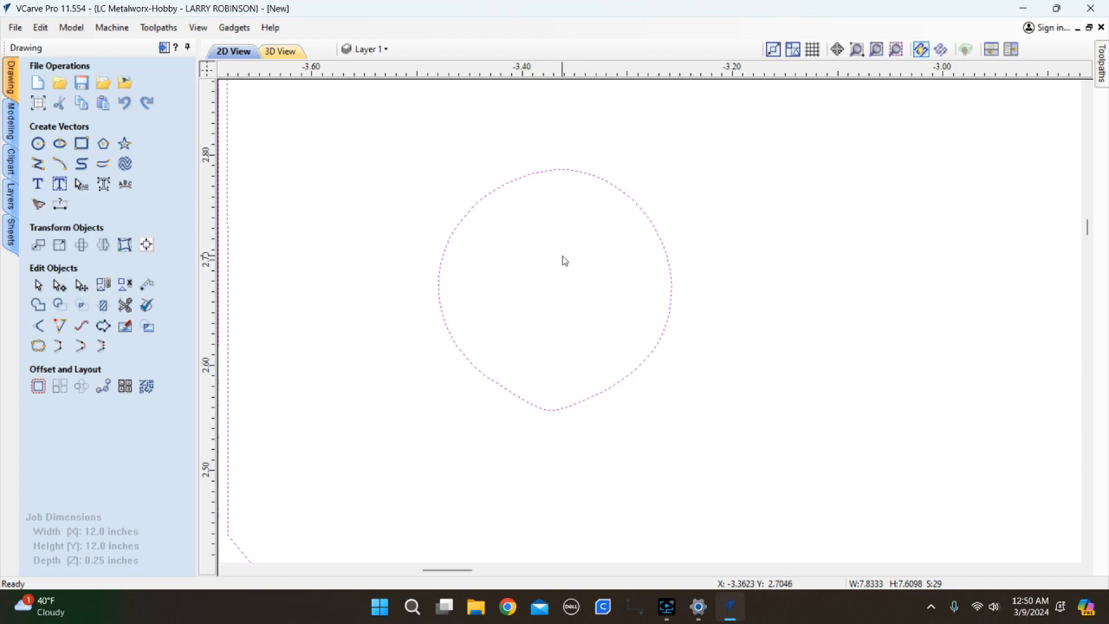
scroll(522, 194, "up", 2)
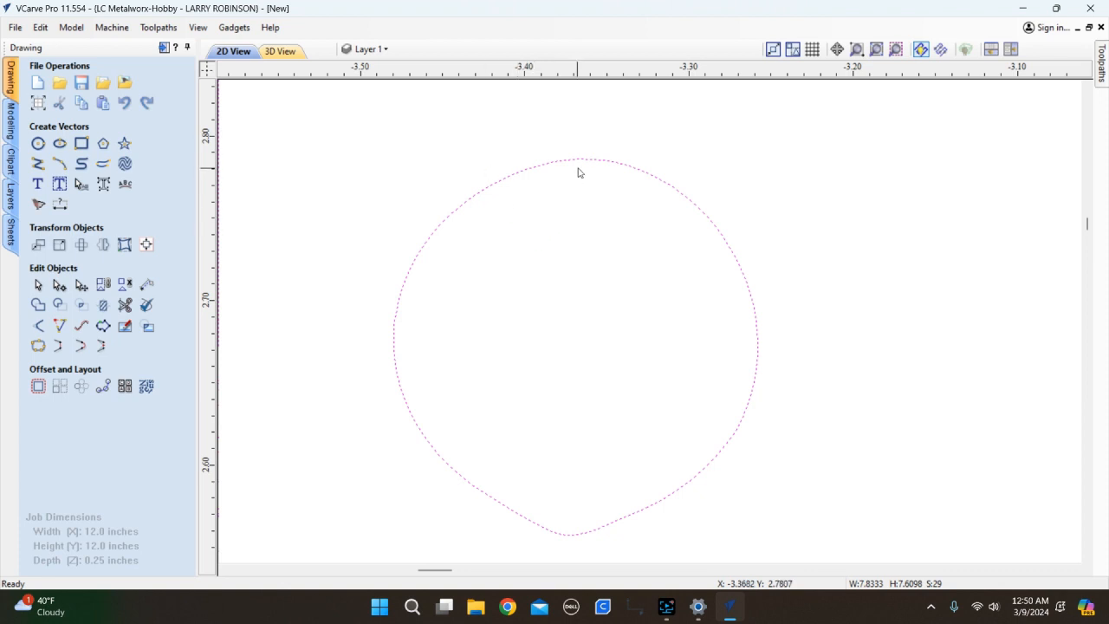
scroll(538, 201, "down", 4)
Select only the traced ball beside the batter and check its width and height with Set Size.
left_click(613, 190)
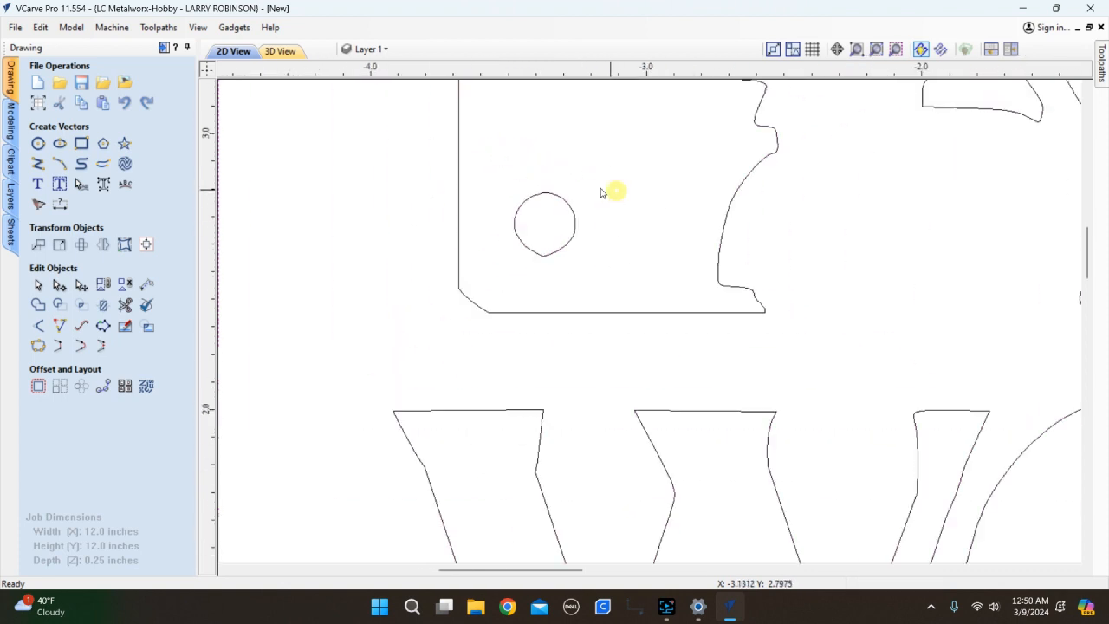
left_click(544, 194)
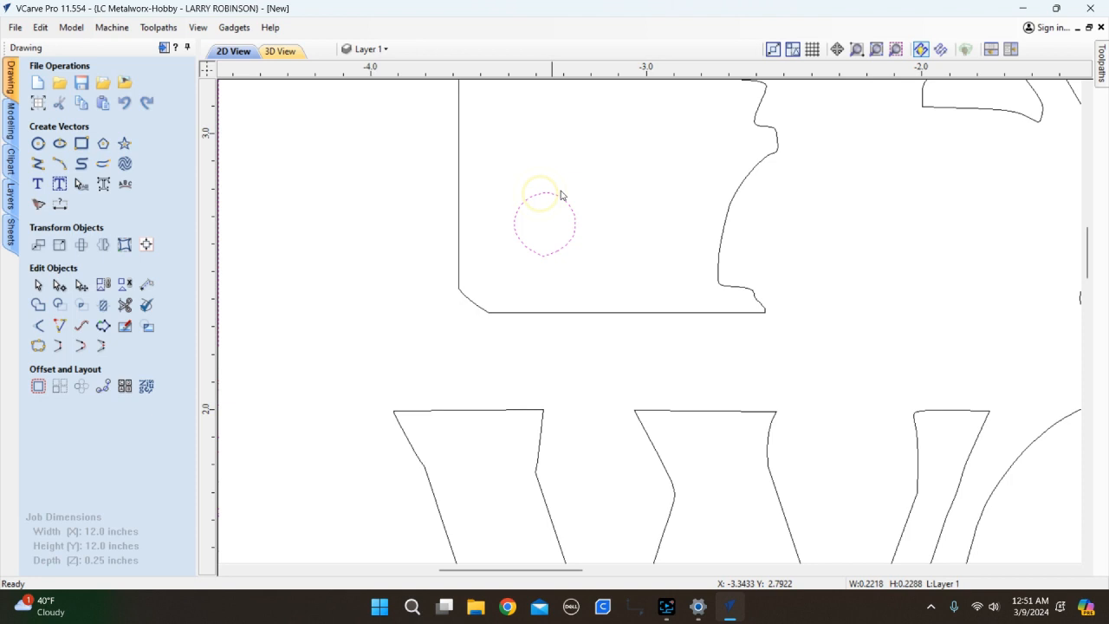
scroll(537, 220, "up", 5)
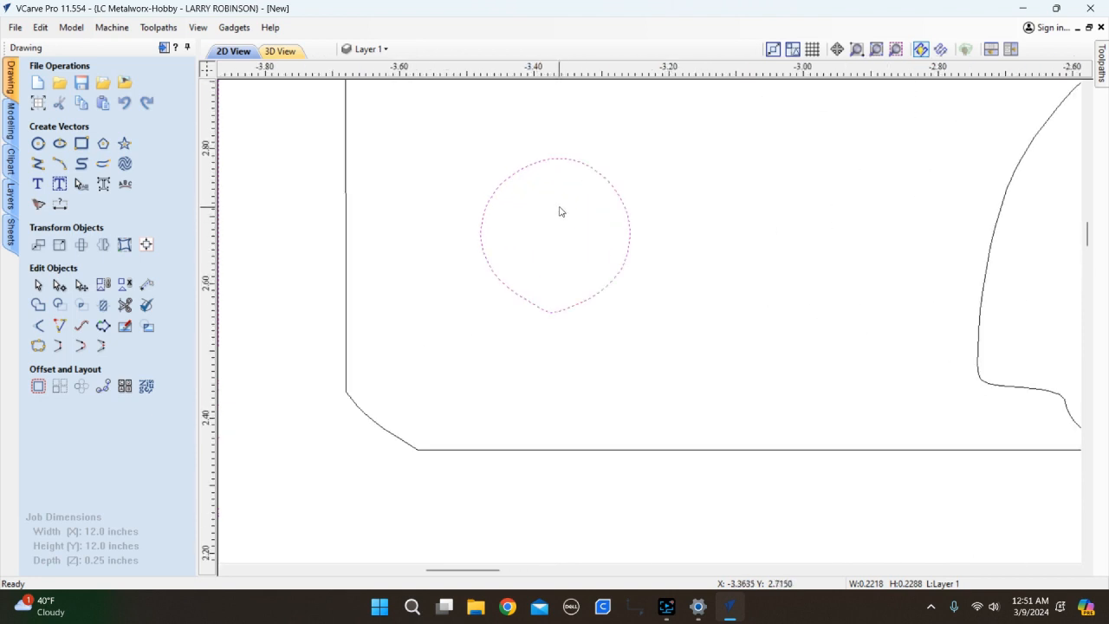
scroll(583, 251, "down", 3)
scroll(572, 191, "up", 3)
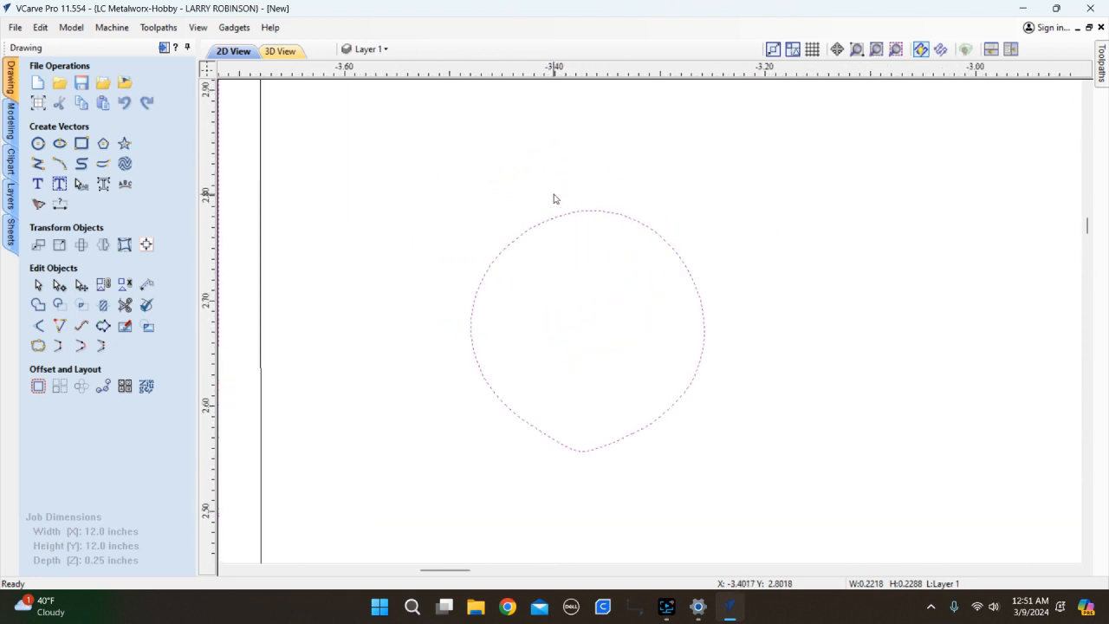
scroll(572, 381, "up", 3)
scroll(582, 377, "down", 3)
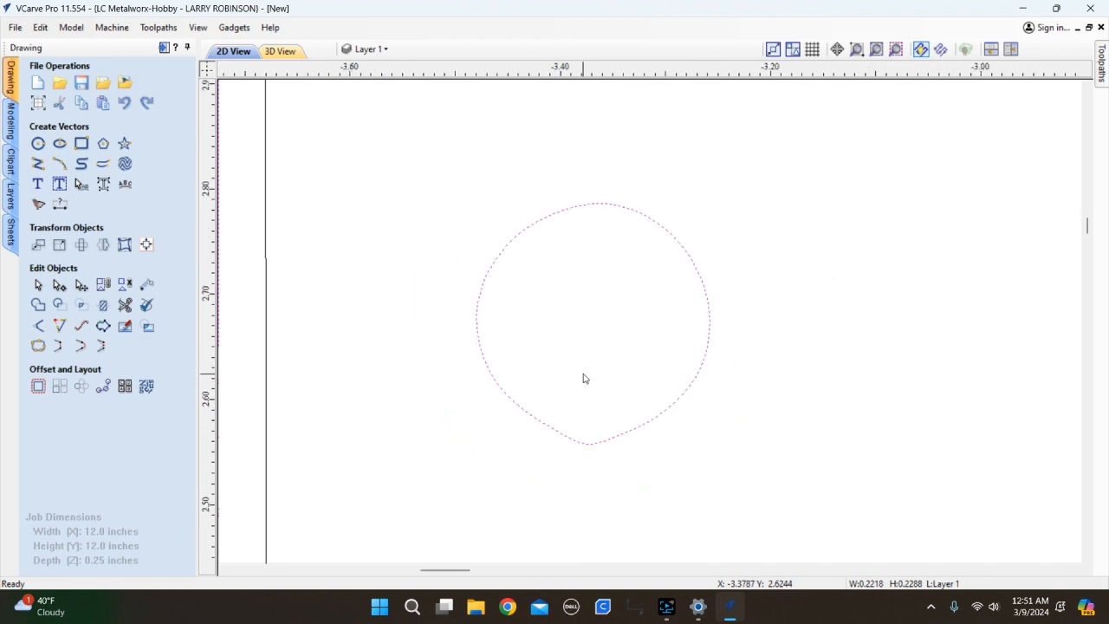
scroll(598, 333, "up", 2)
scroll(579, 282, "down", 1)
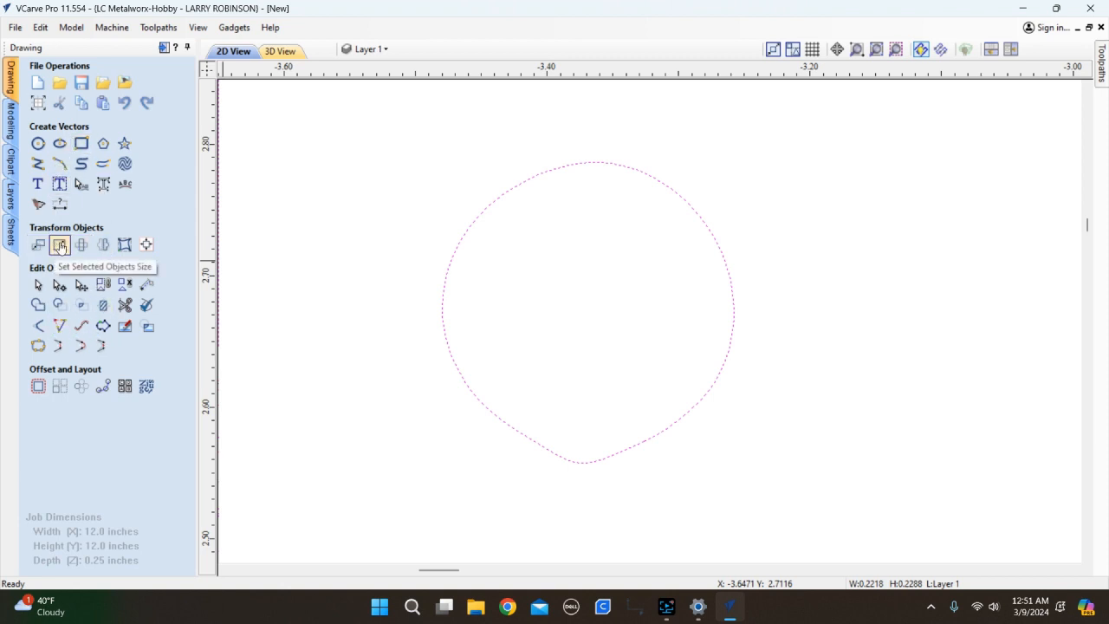
left_click(59, 246)
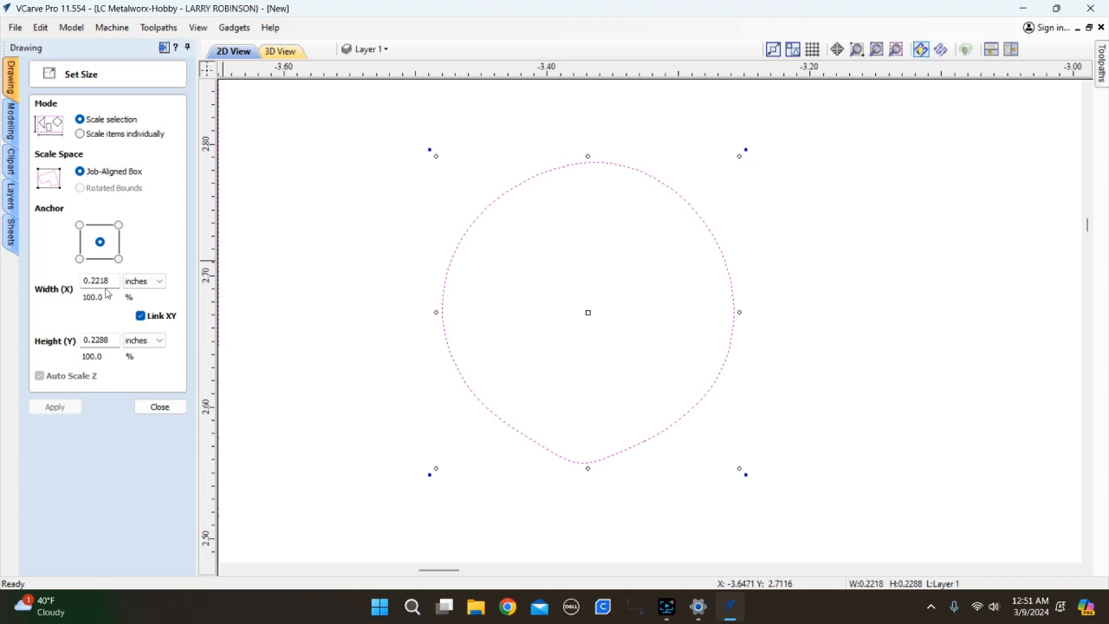
left_click(160, 406)
Review the whole logo on the material and look at the ball's irregular outline in the batter emblem.
scroll(423, 334, "down", 5)
scroll(424, 328, "down", 7)
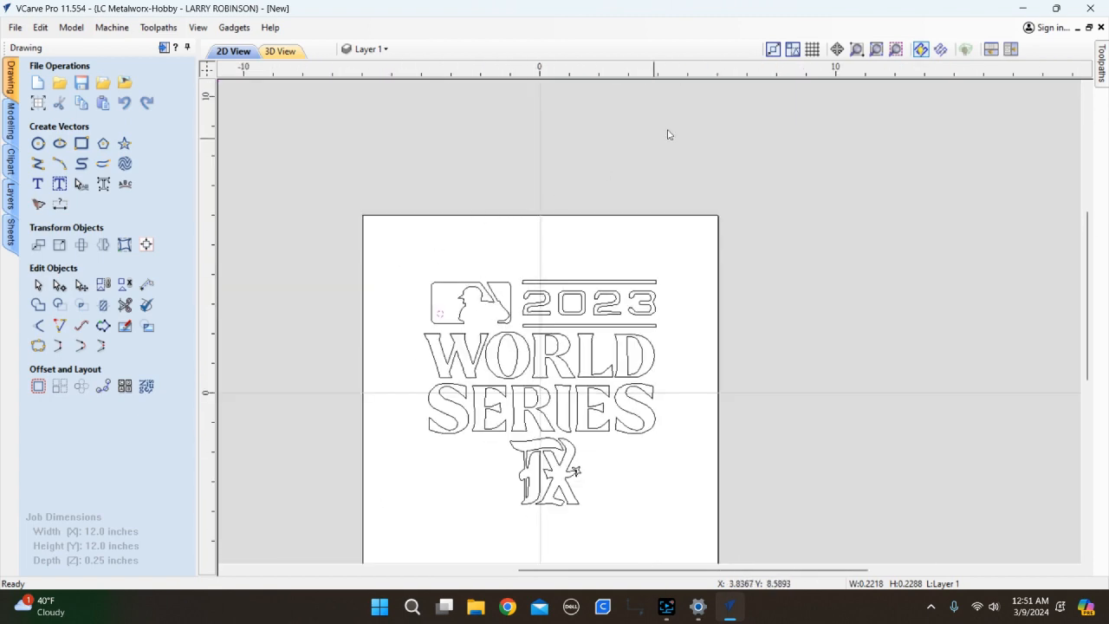
scroll(731, 272, "up", 2)
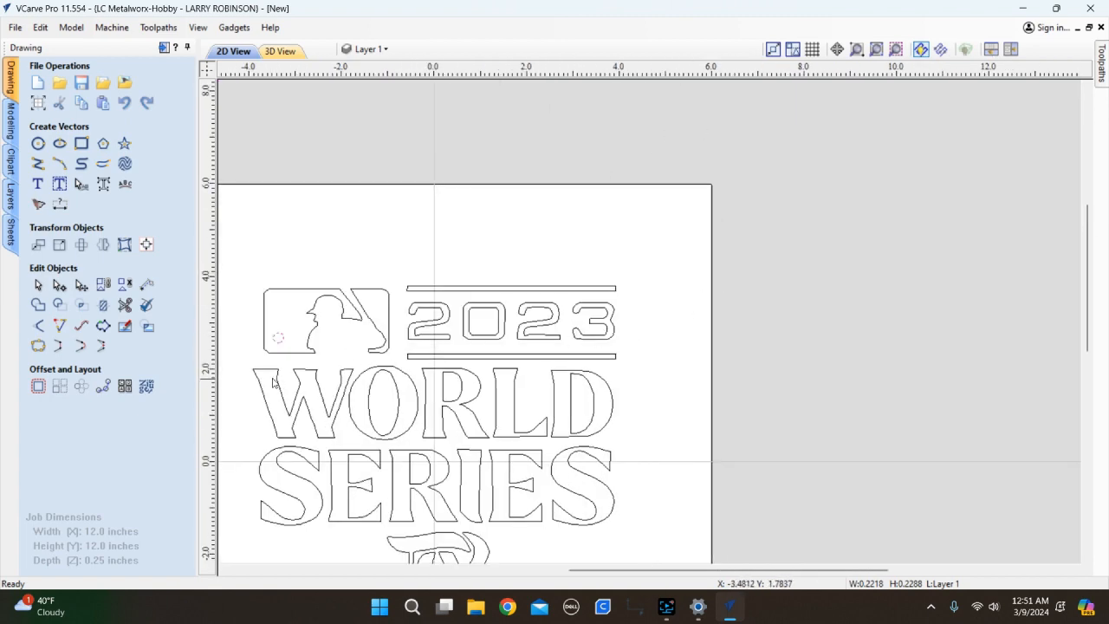
scroll(275, 382, "up", 4)
scroll(292, 346, "up", 1)
scroll(295, 317, "down", 3)
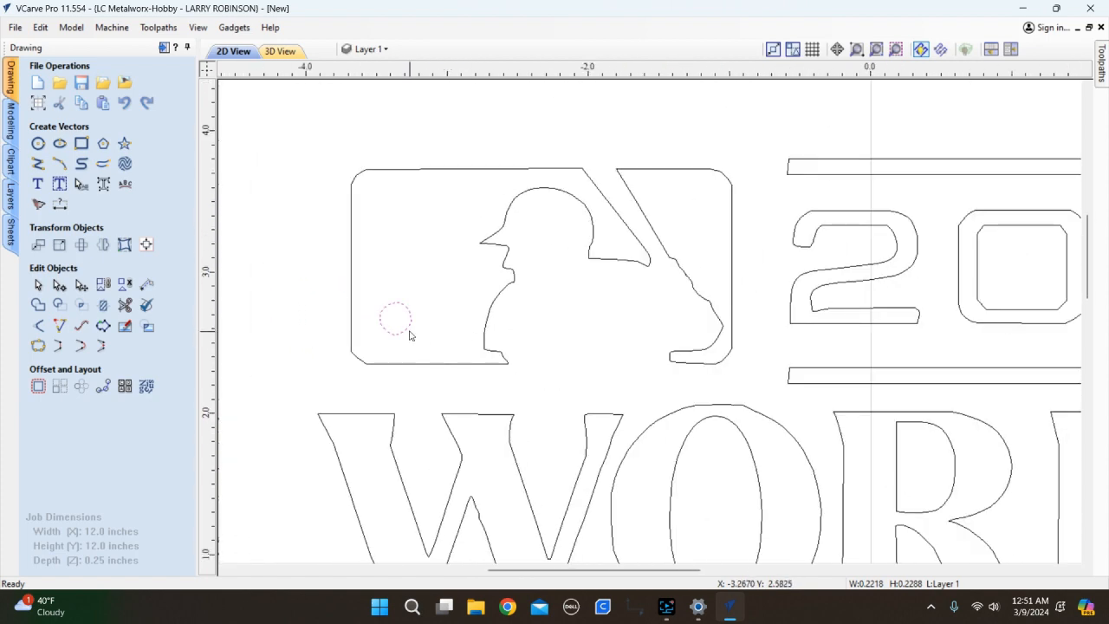
scroll(361, 337, "up", 1)
scroll(342, 327, "up", 1)
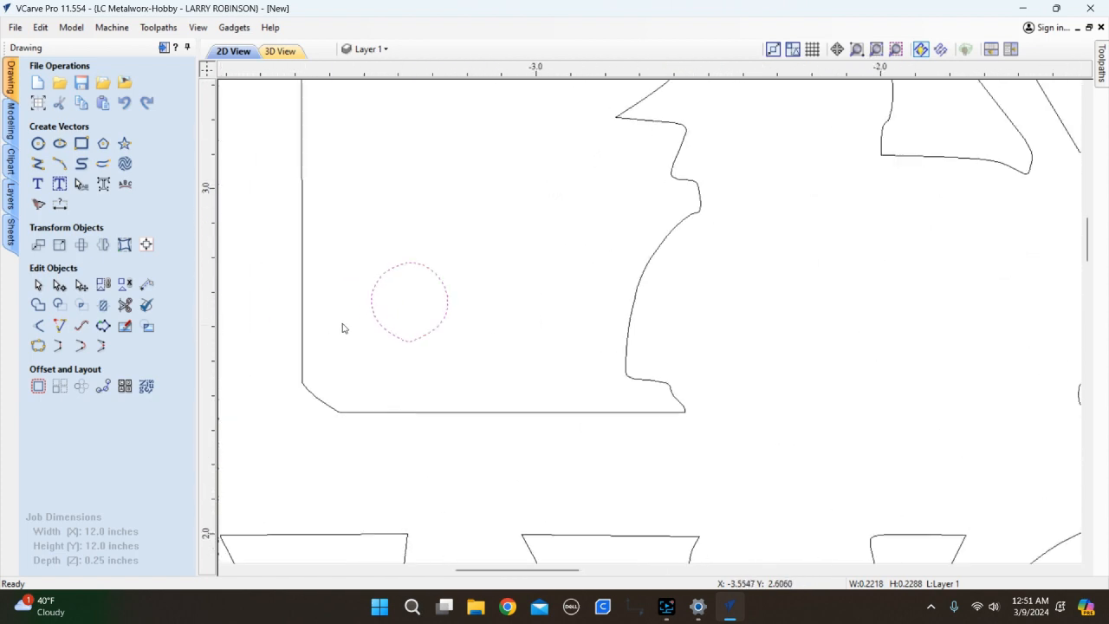
Try resizing the traced ball to 0.25 x 0.25 inches with Link XY off, and undo the resize.
left_click(58, 246)
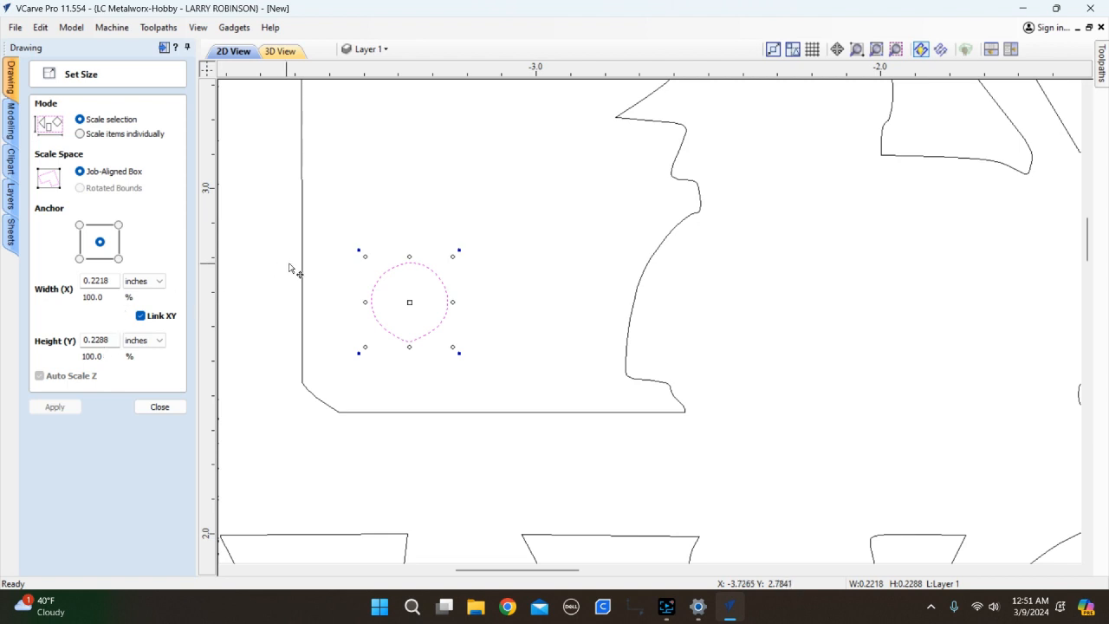
left_click(141, 316)
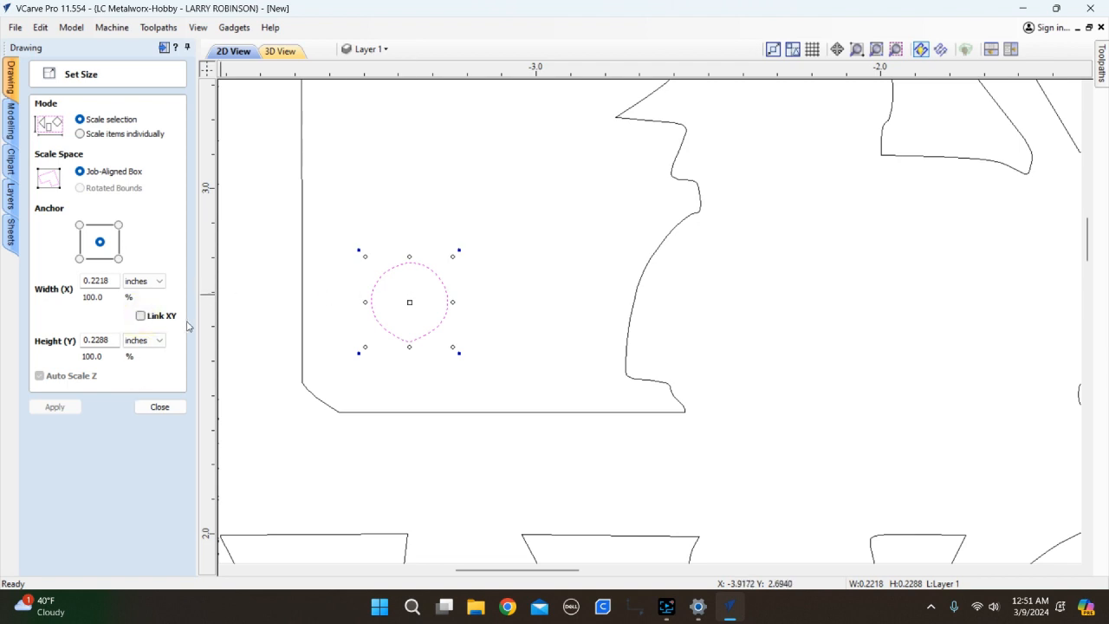
left_click(140, 316)
left_click(141, 317)
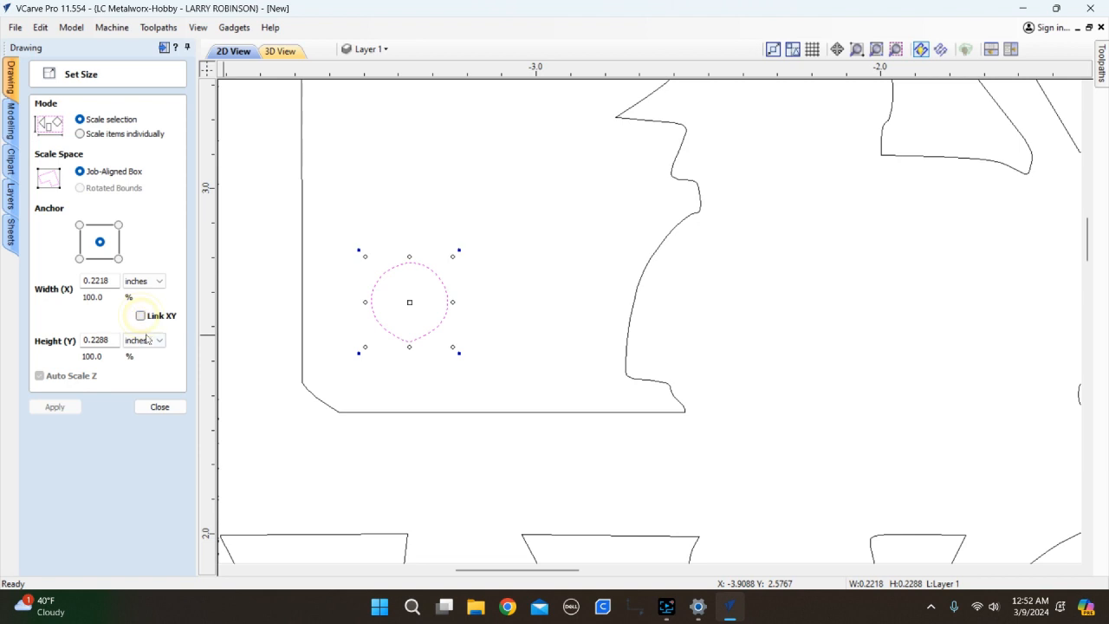
double_click(112, 283)
type(".25")
double_click(114, 342)
type(".25")
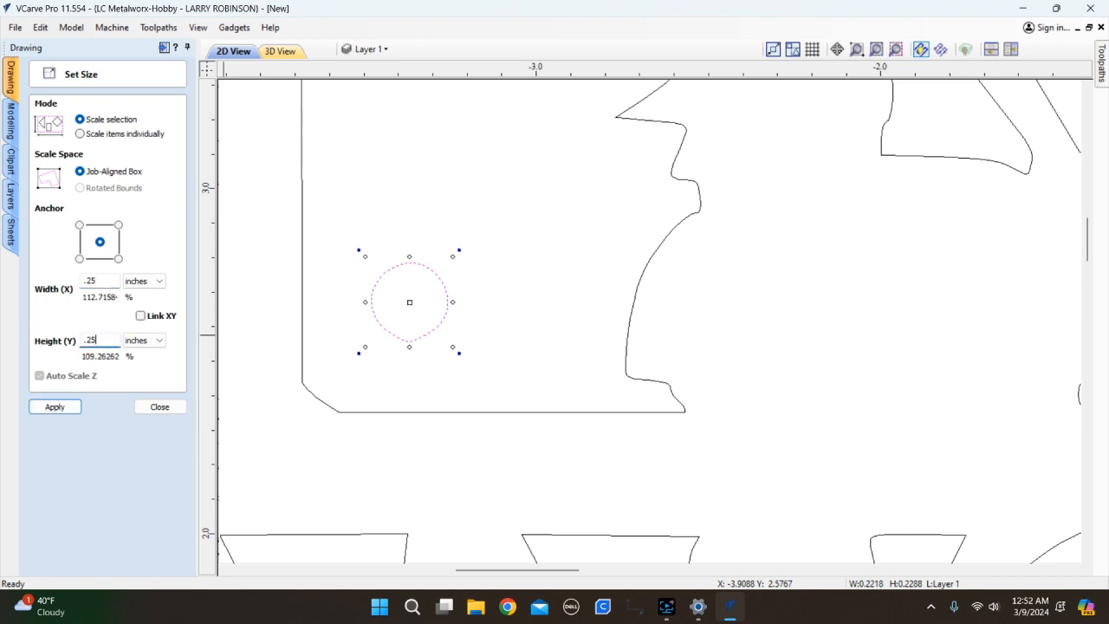
left_click(54, 408)
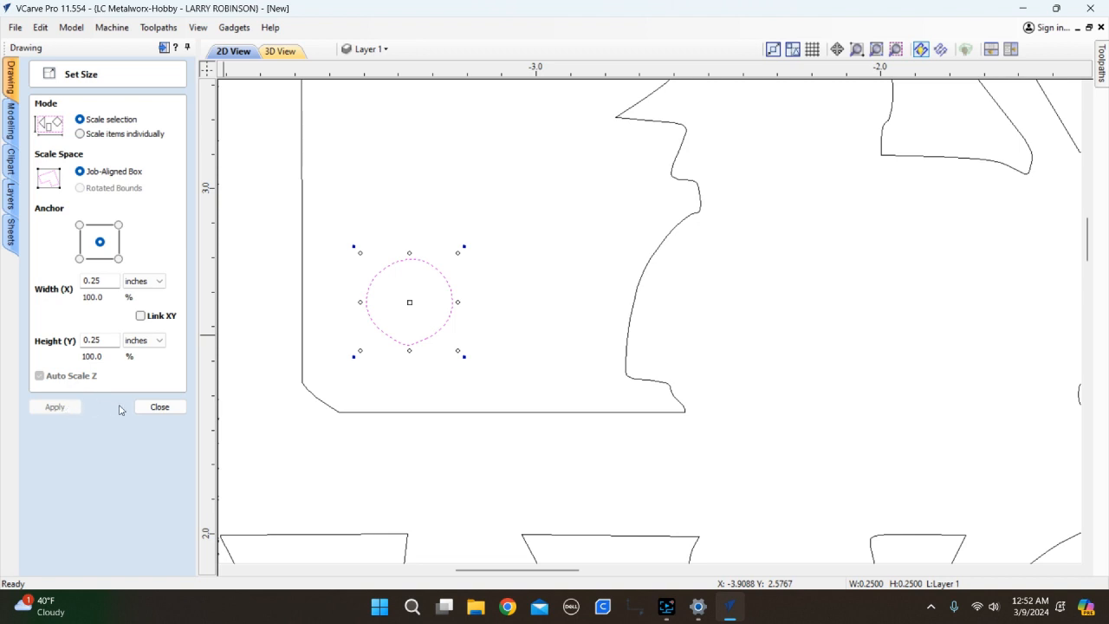
key("ctrl+z")
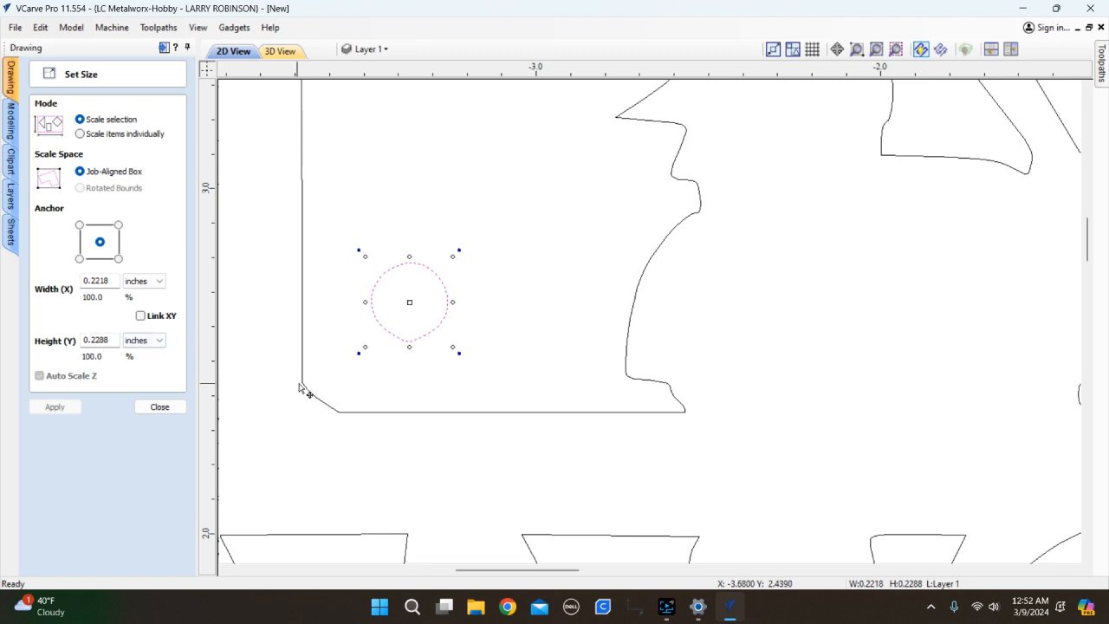
left_click(159, 407)
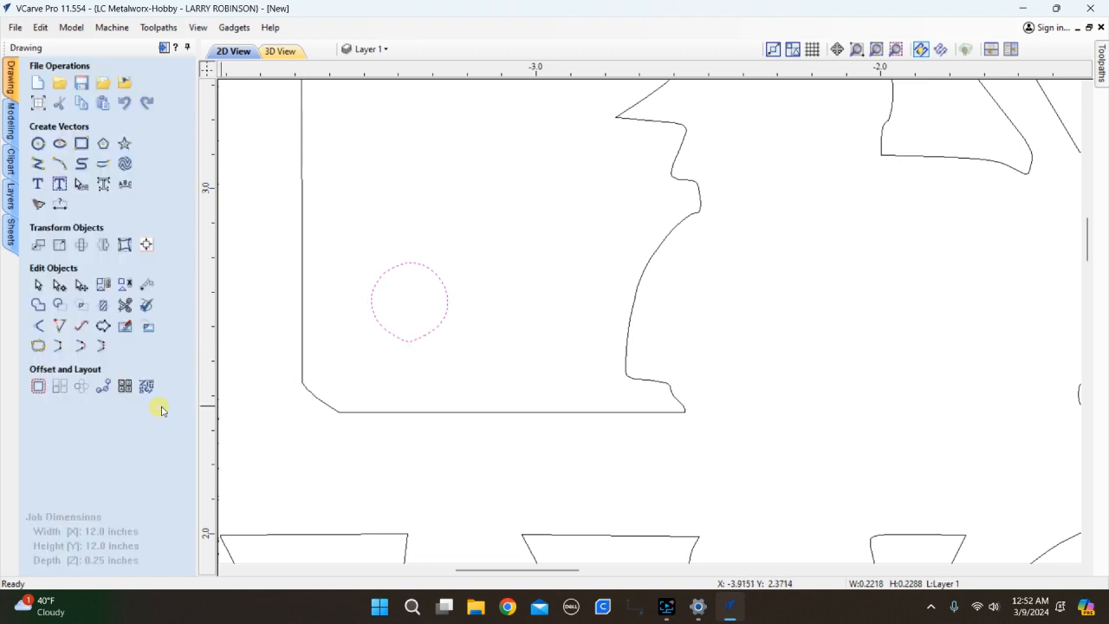
Draw a 0.23-inch diameter circle over the traced ball, centered at about X -3.37, Y 2.67.
left_click(38, 144)
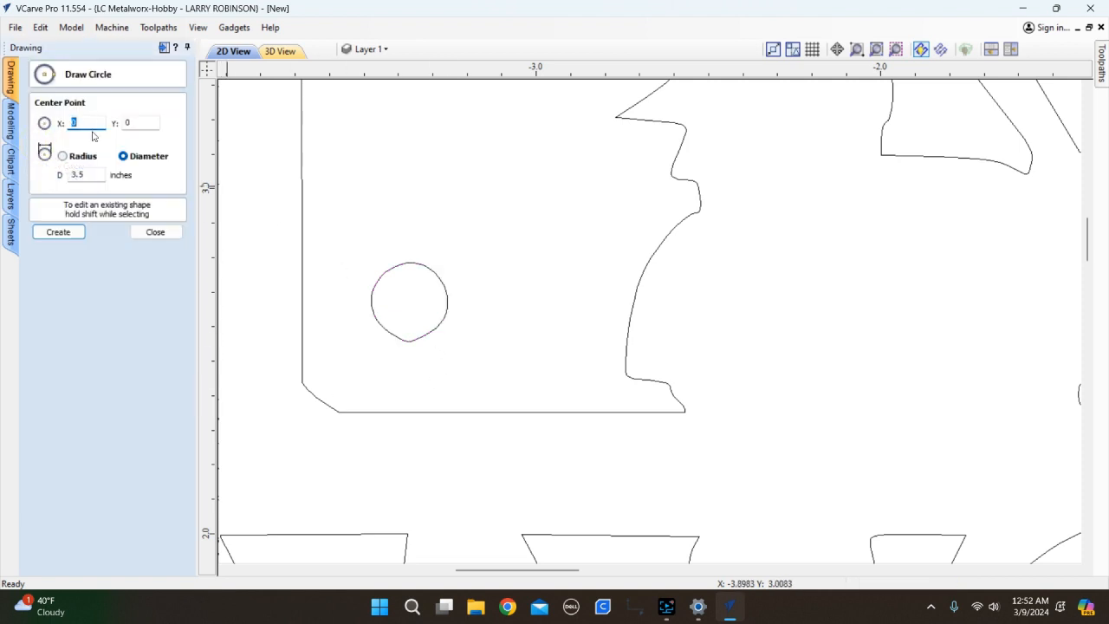
left_click_drag(85, 175, 54, 179)
type(".23")
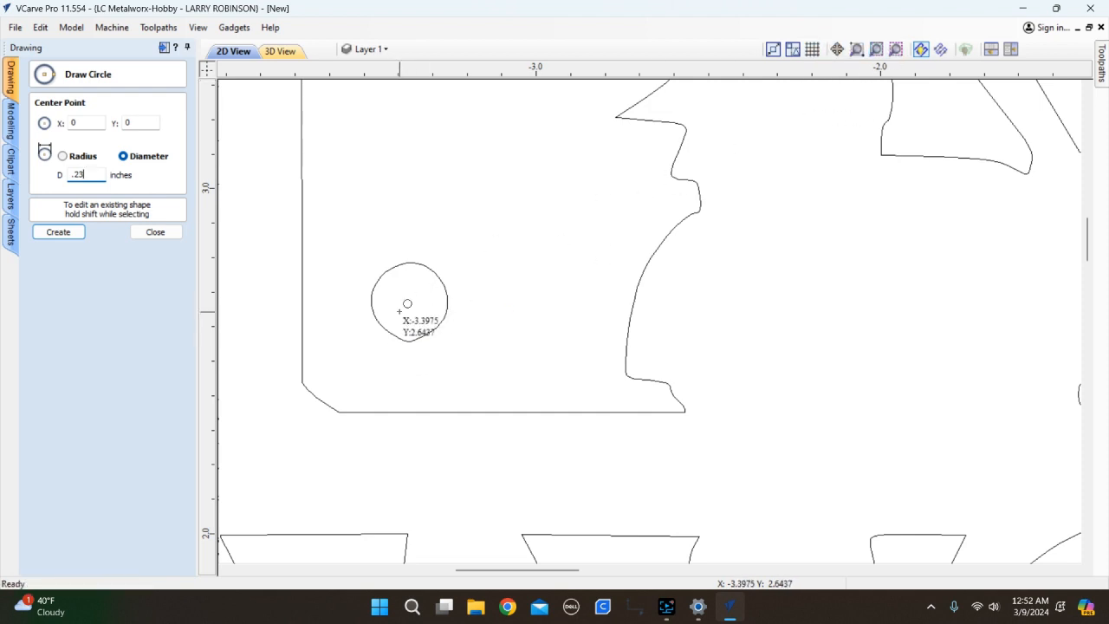
scroll(408, 304, "up", 3)
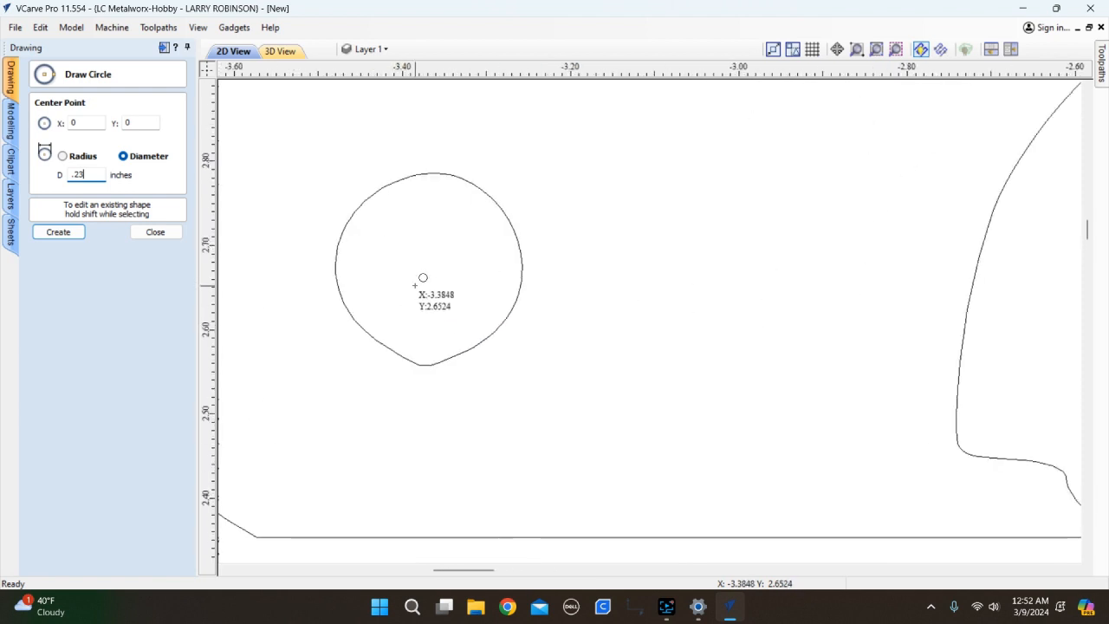
left_click(428, 268)
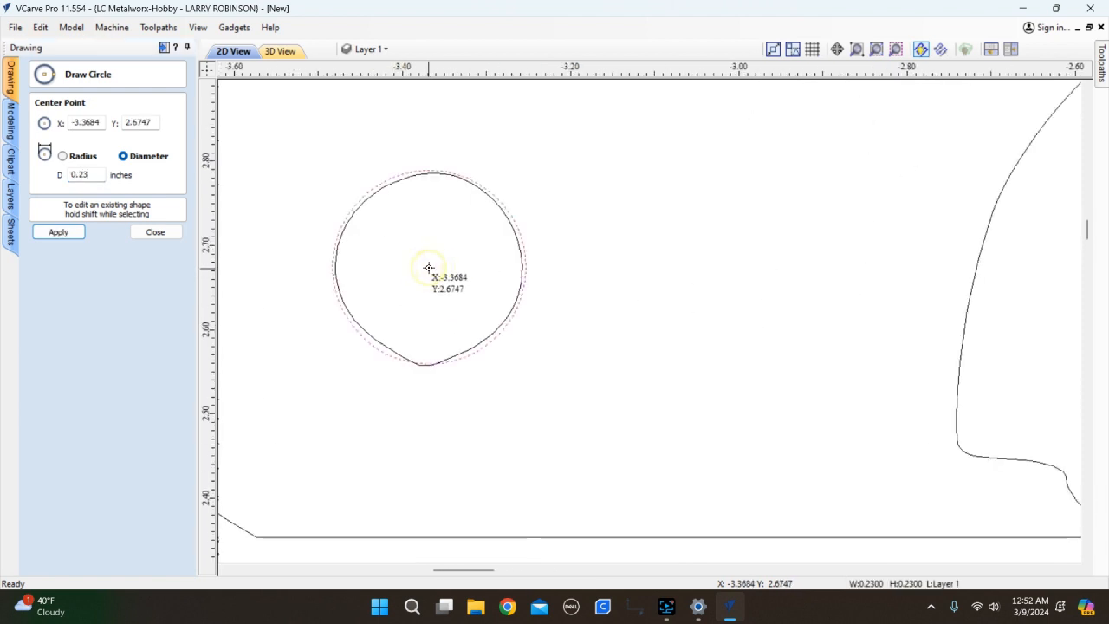
left_click(154, 233)
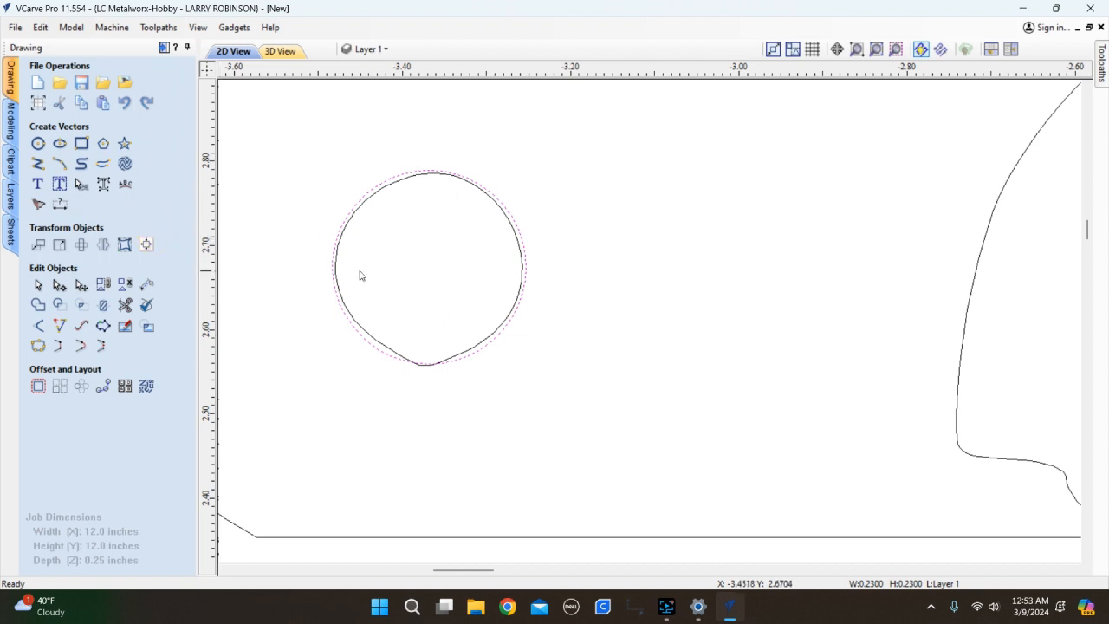
Delete the irregular traced ball beneath the new circle and inspect the circle's nodes.
left_click(367, 331)
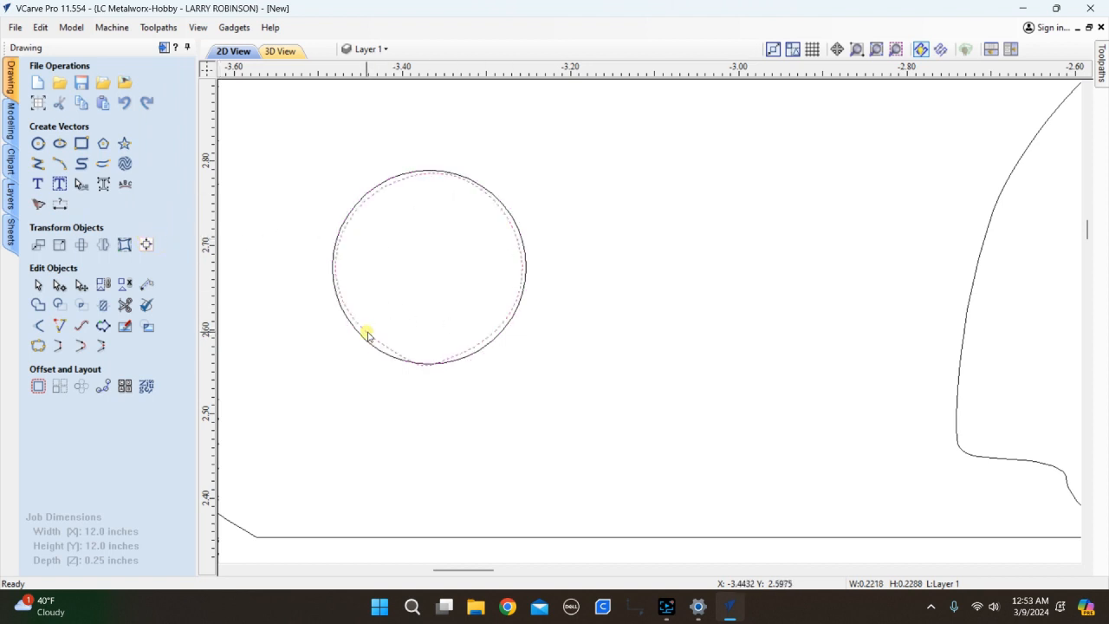
left_click(544, 334)
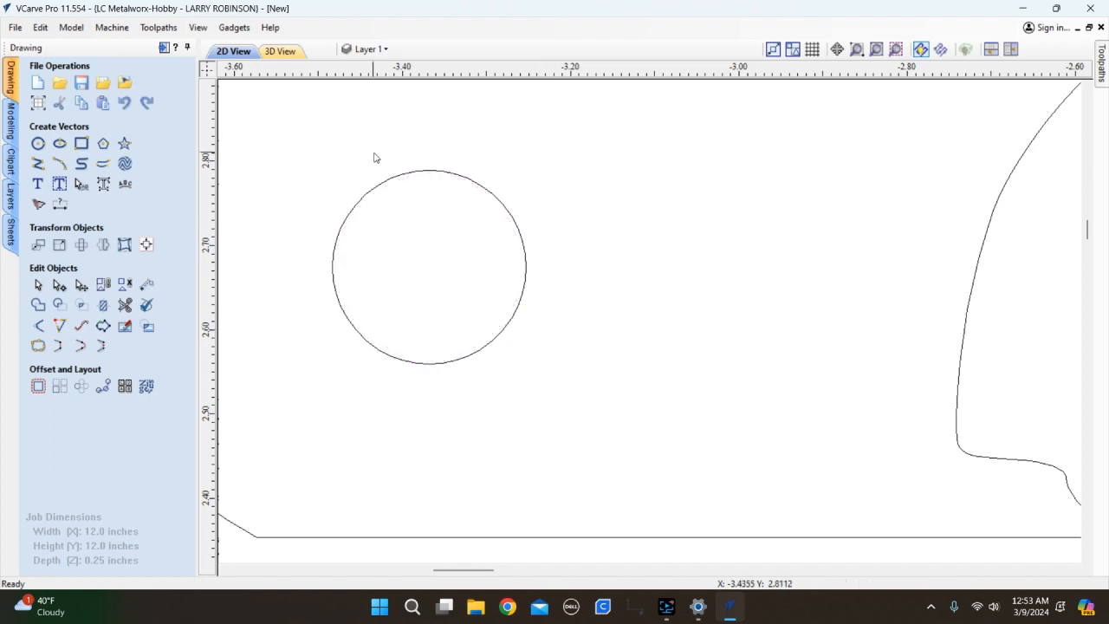
left_click(392, 180)
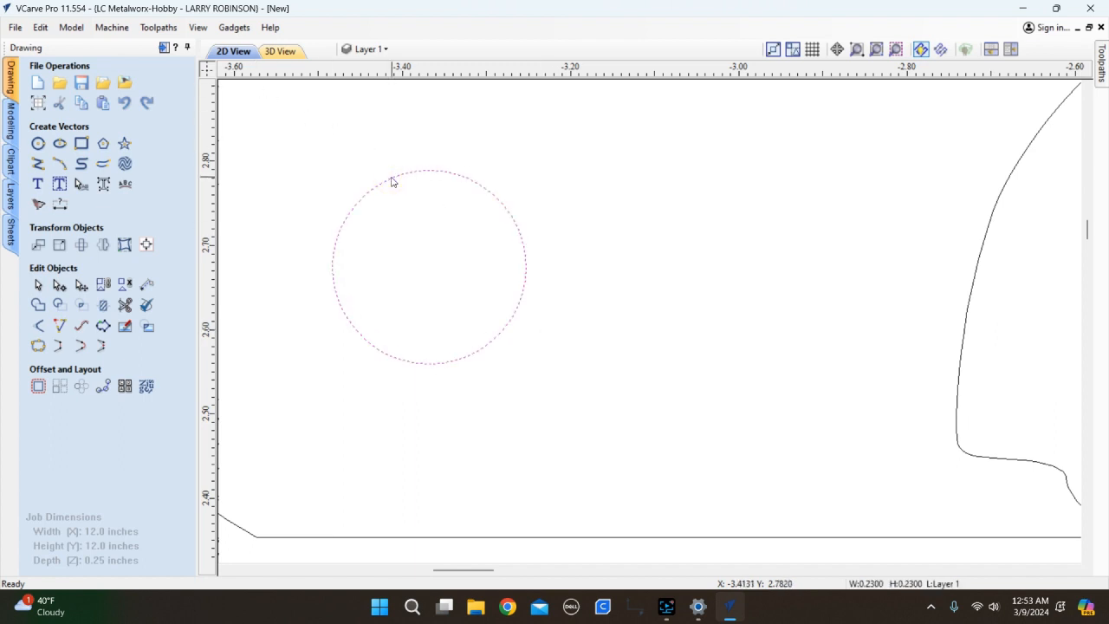
key("n")
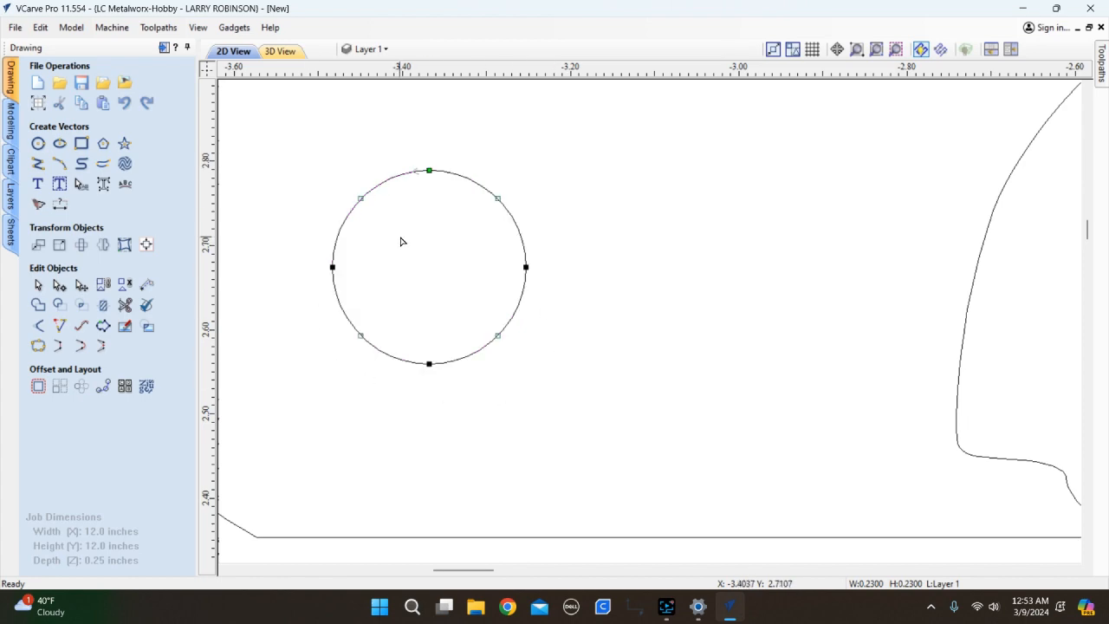
key("n")
Select the small traced star beside the TX emblem and check its width and height with Set Size.
scroll(413, 251, "down", 5)
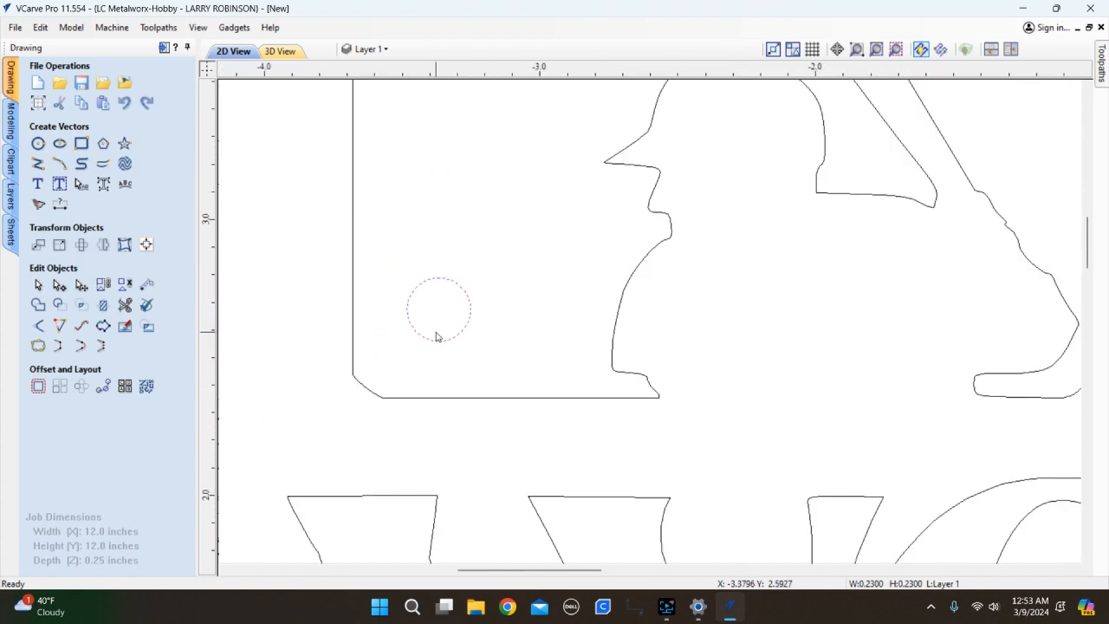
scroll(379, 270, "down", 5)
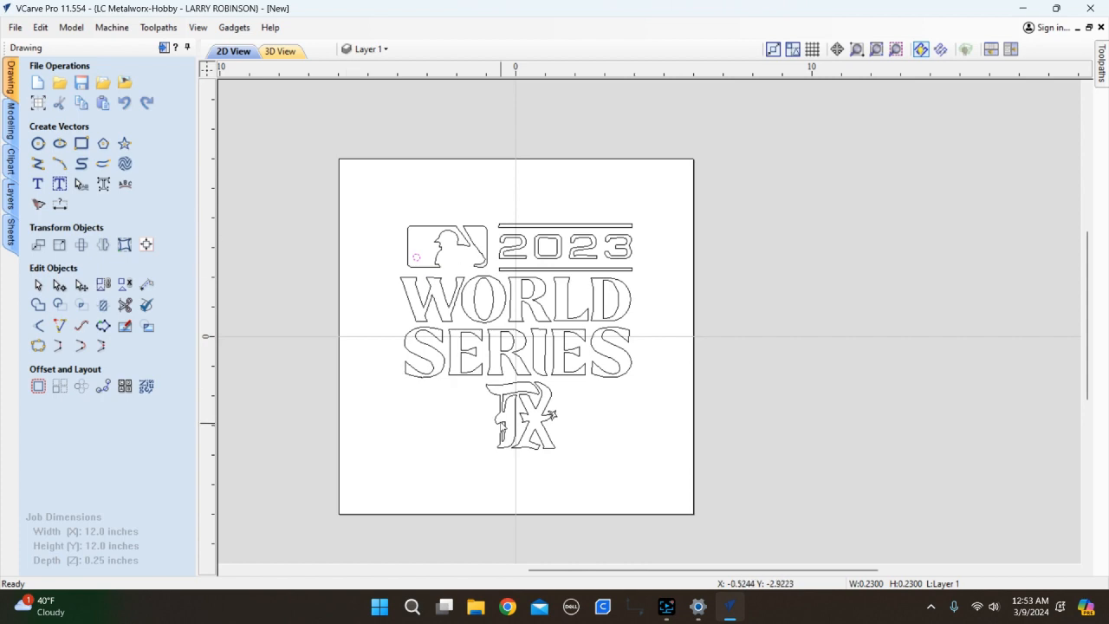
scroll(529, 429, "up", 10)
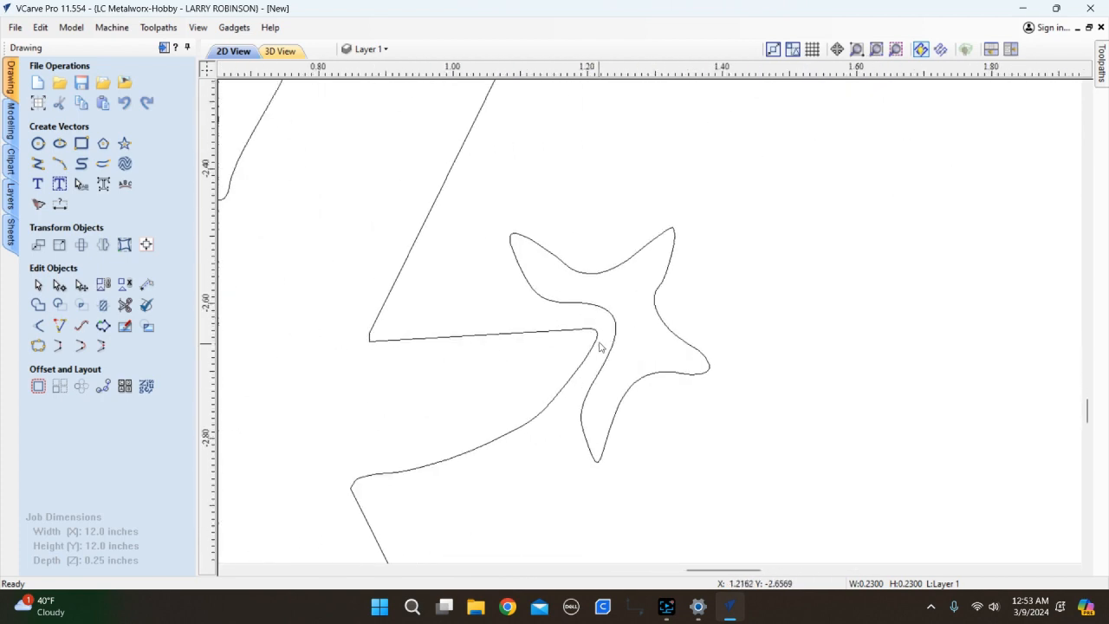
scroll(711, 370, "down", 2)
scroll(486, 334, "down", 2)
scroll(511, 332, "down", 2)
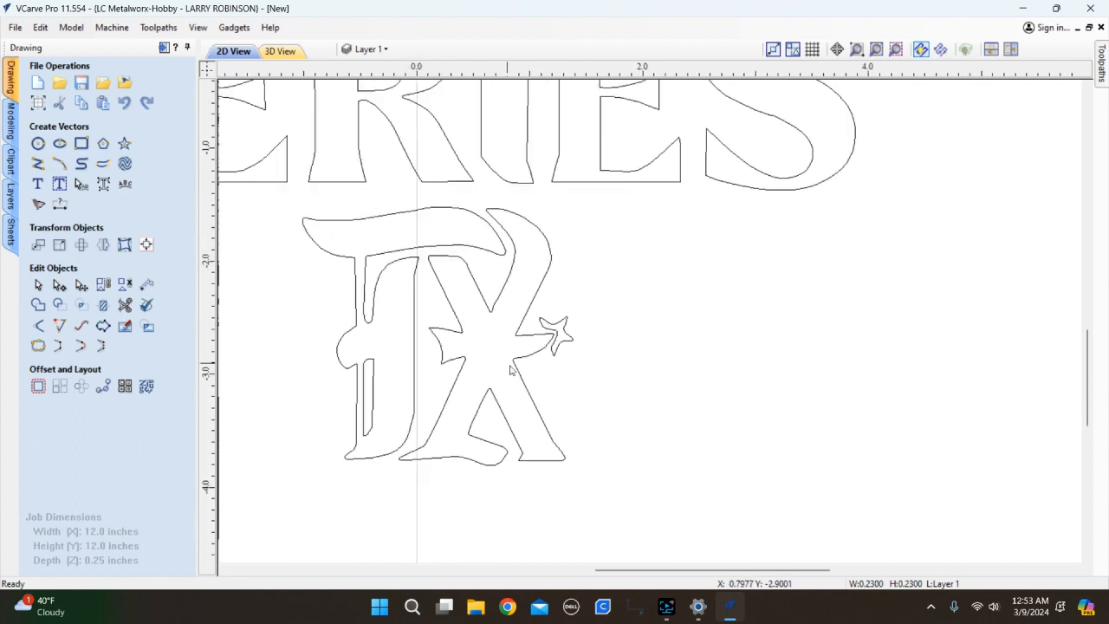
scroll(545, 382, "up", 2)
scroll(545, 308, "up", 2)
left_click(593, 278)
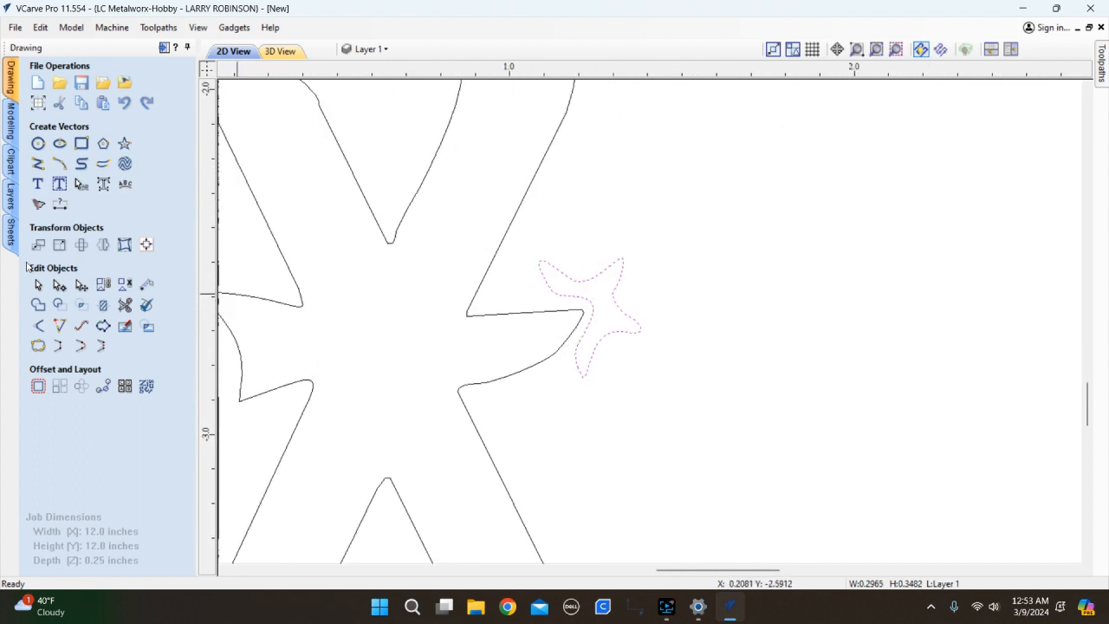
left_click(59, 244)
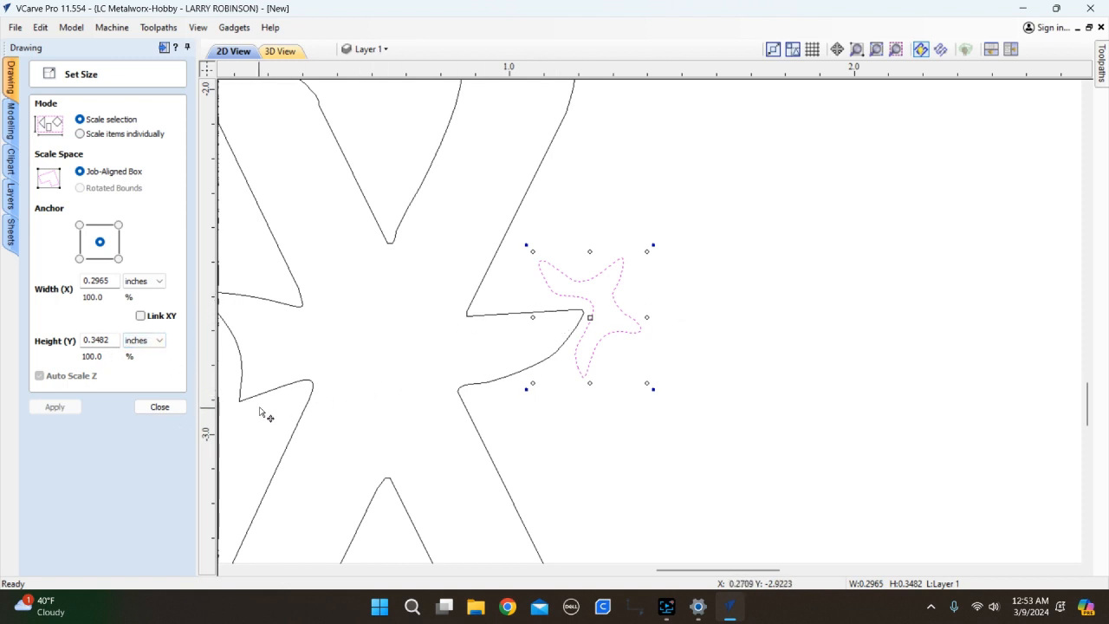
left_click(159, 408)
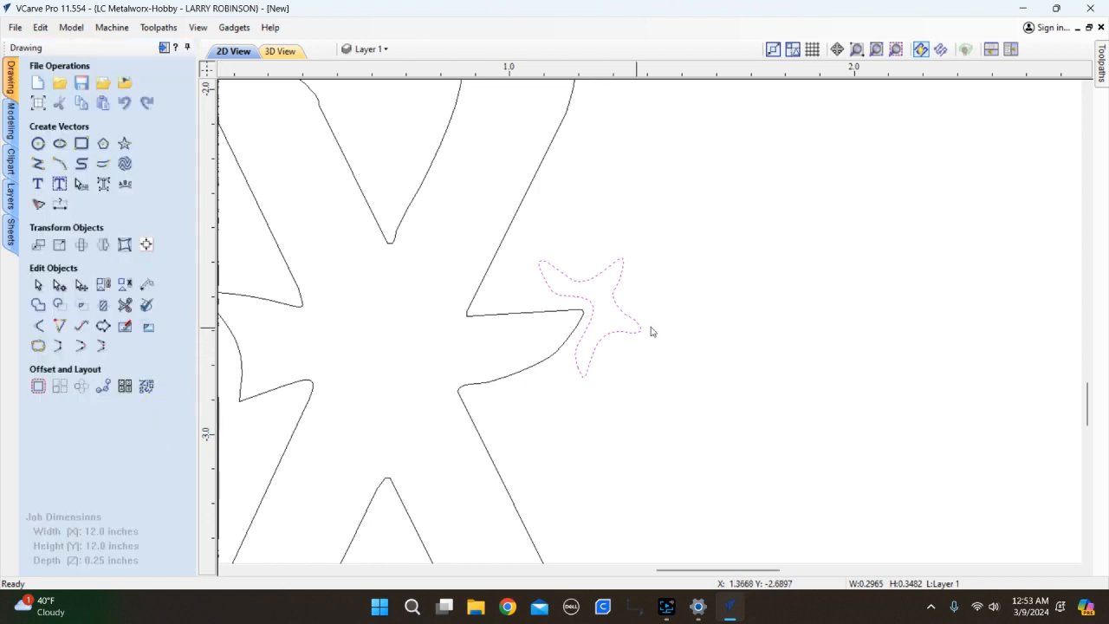
Replace the traced star with a five-point star of 0.2-inch outer radius and 40% inner radius, centered at X 1.2413, Y -2.6285.
left_click(124, 143)
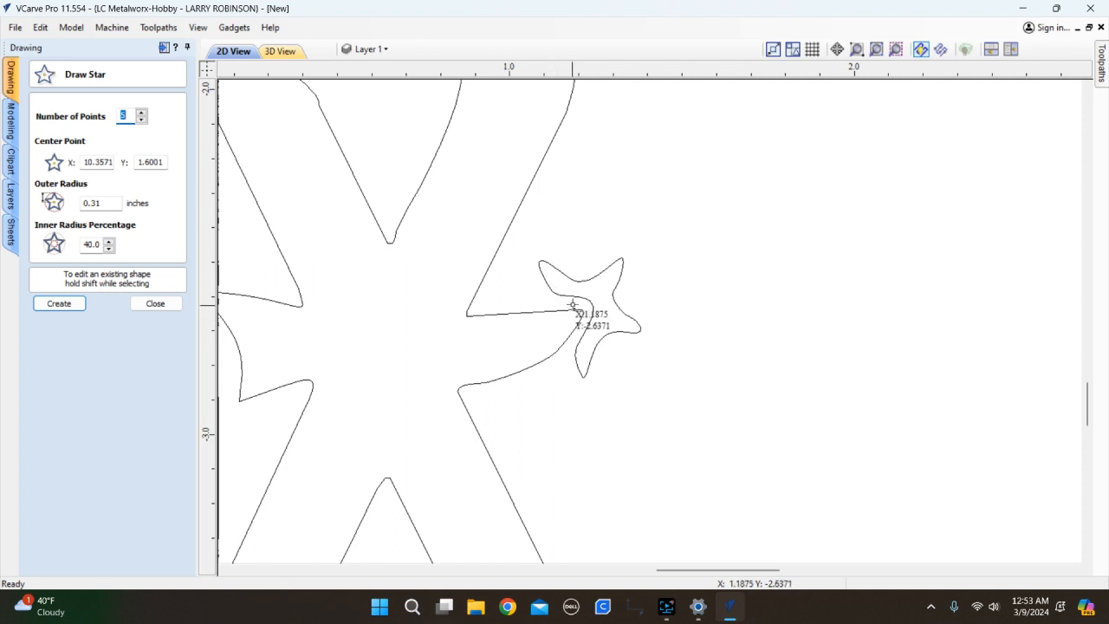
left_click_drag(594, 306, 595, 312)
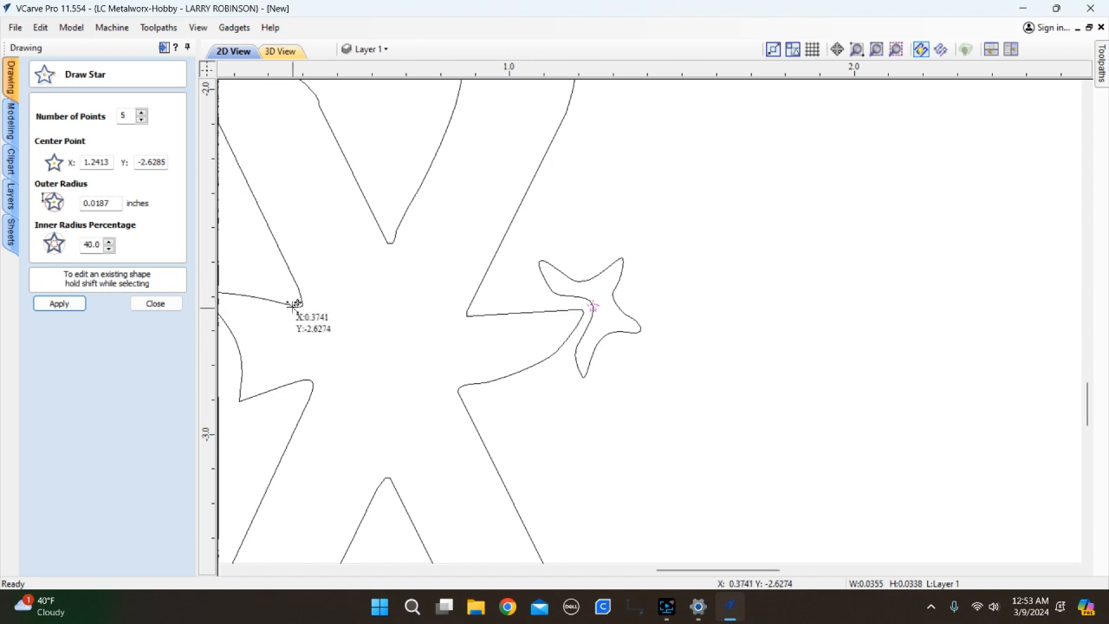
key("ctrl+z")
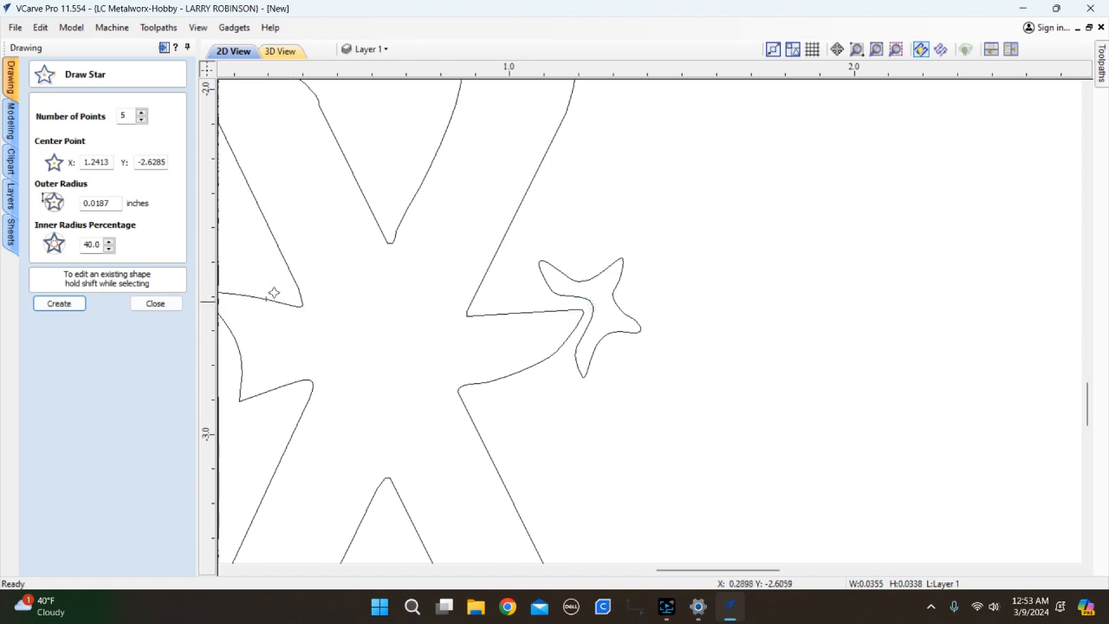
double_click(113, 202)
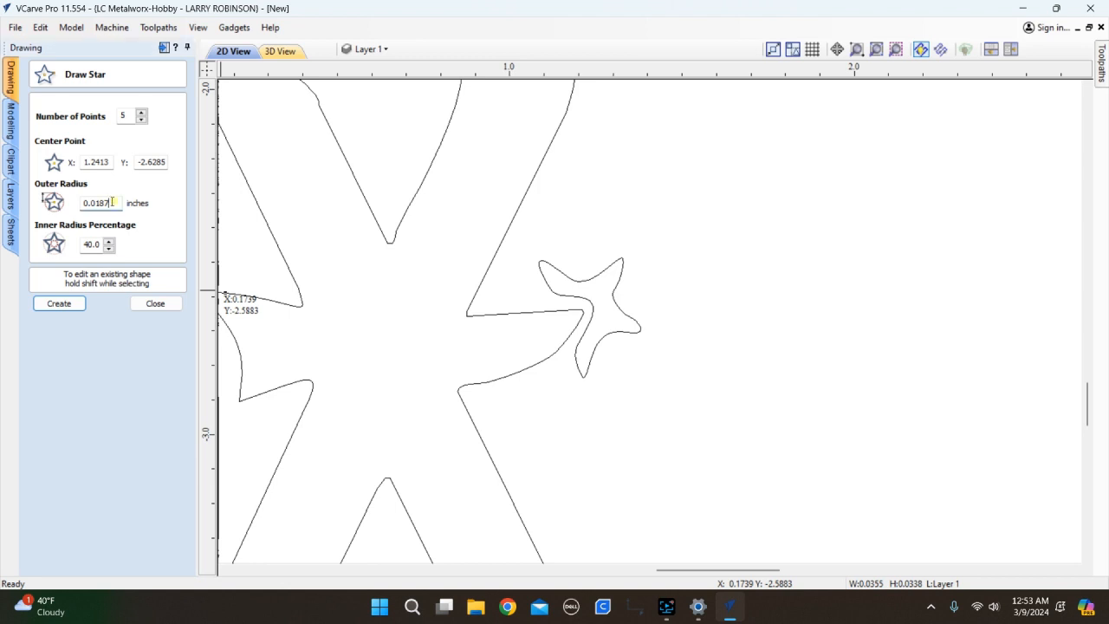
type(".2")
left_click(58, 304)
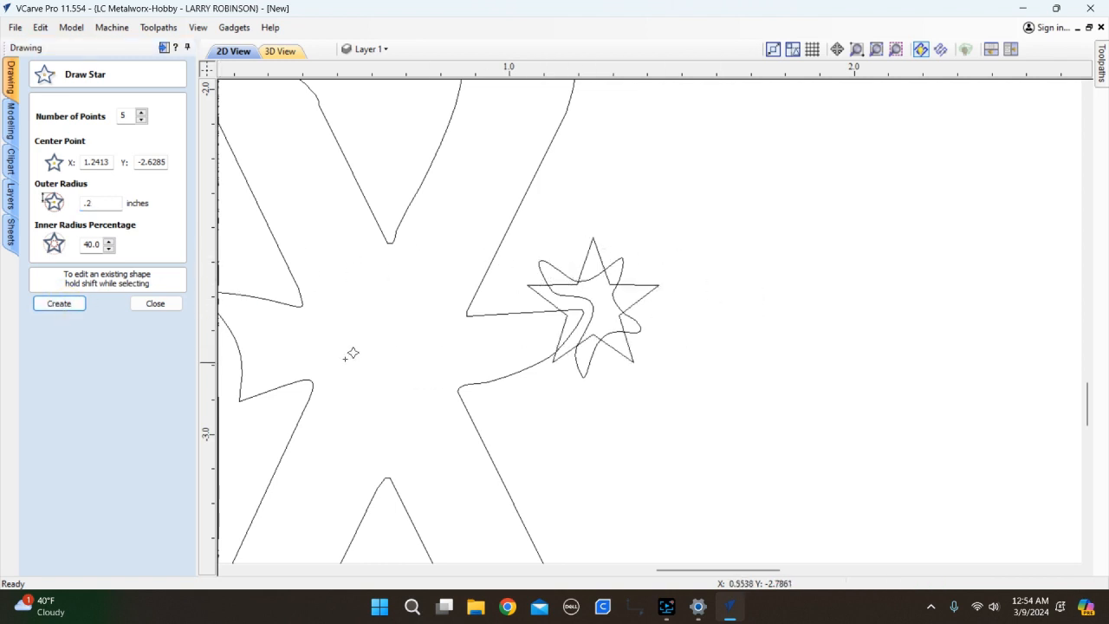
left_click(155, 304)
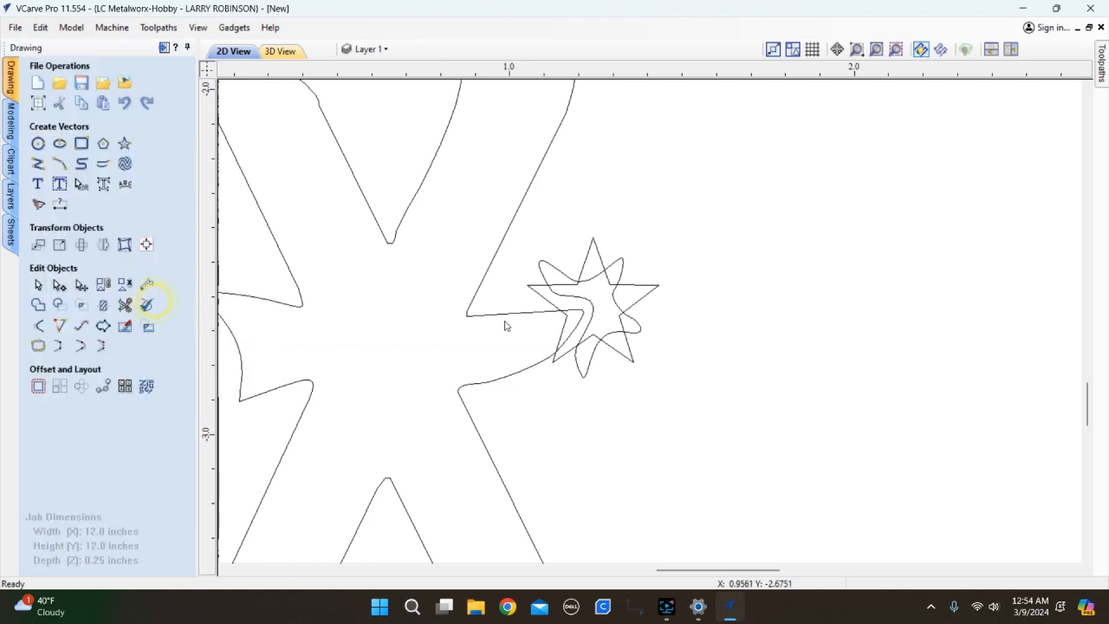
left_click(623, 267)
key("Delete")
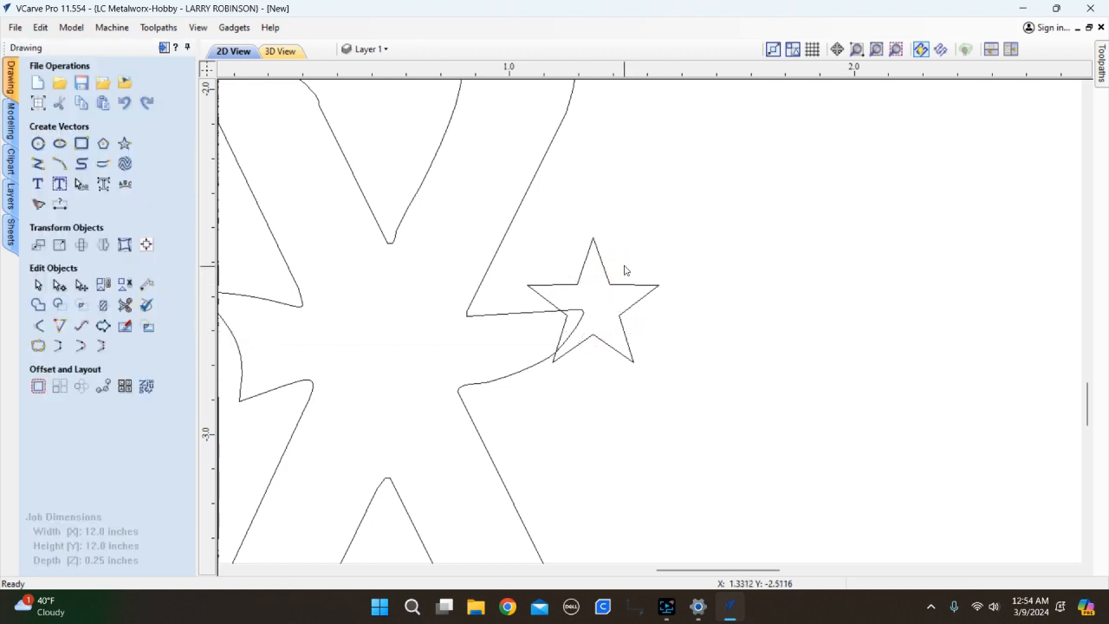
Nudge the new star slightly down and to the right over the pointed tip of the X.
scroll(558, 320, "up", 2)
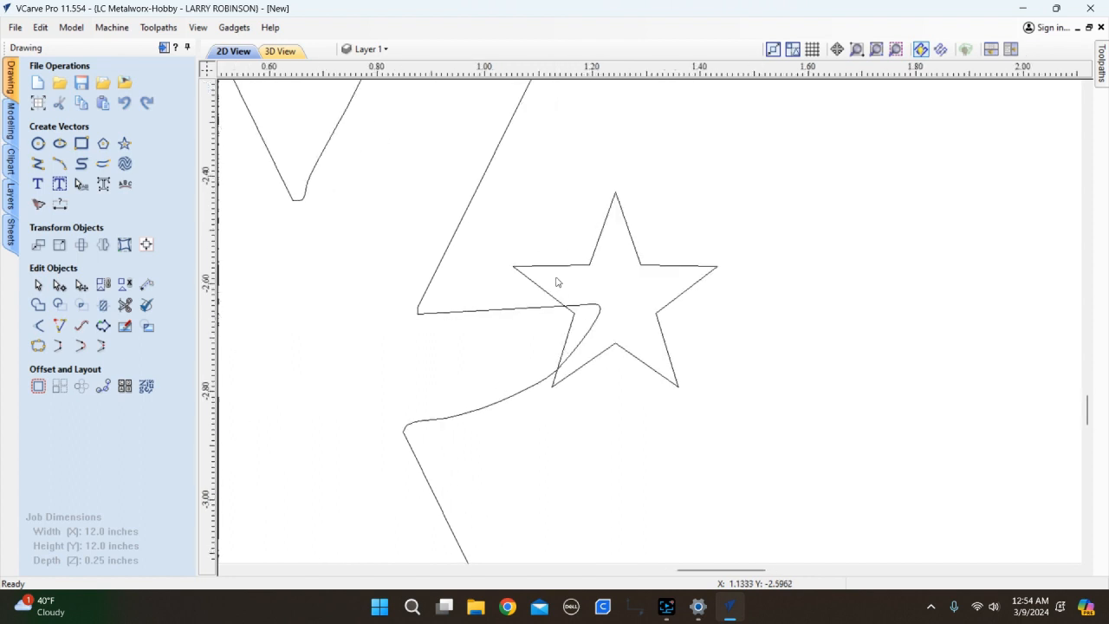
left_click(602, 234)
key("Down")
key("Down")
key("Down")
key("Down")
key("Down")
key("Down")
key("Right")
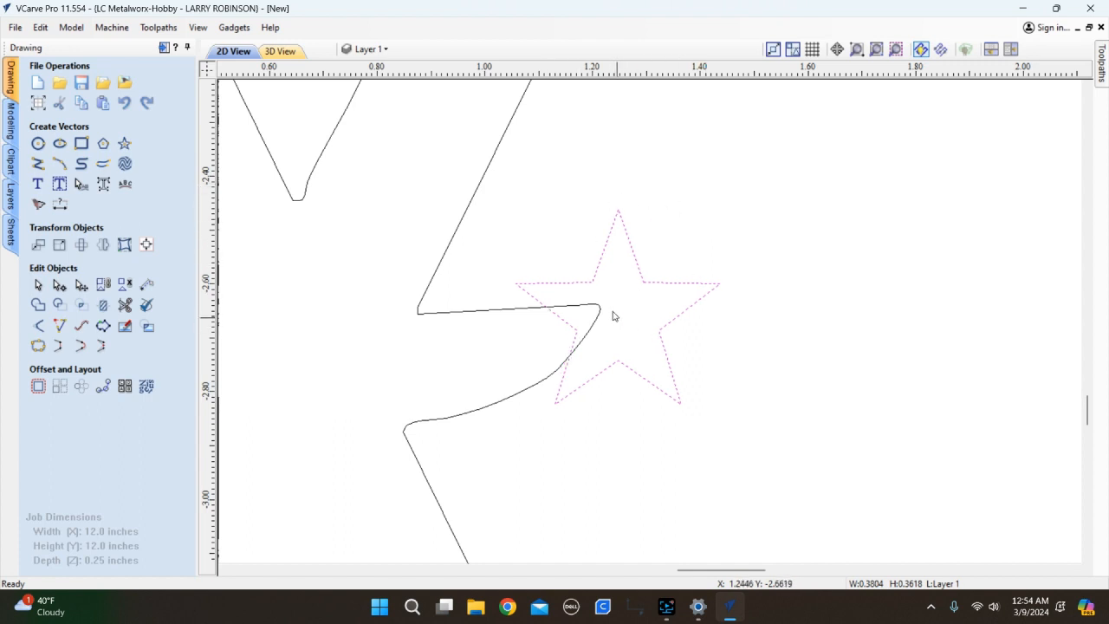
scroll(567, 312, "up", 1)
scroll(684, 344, "down", 4)
scroll(668, 360, "down", 2)
scroll(651, 376, "up", 2)
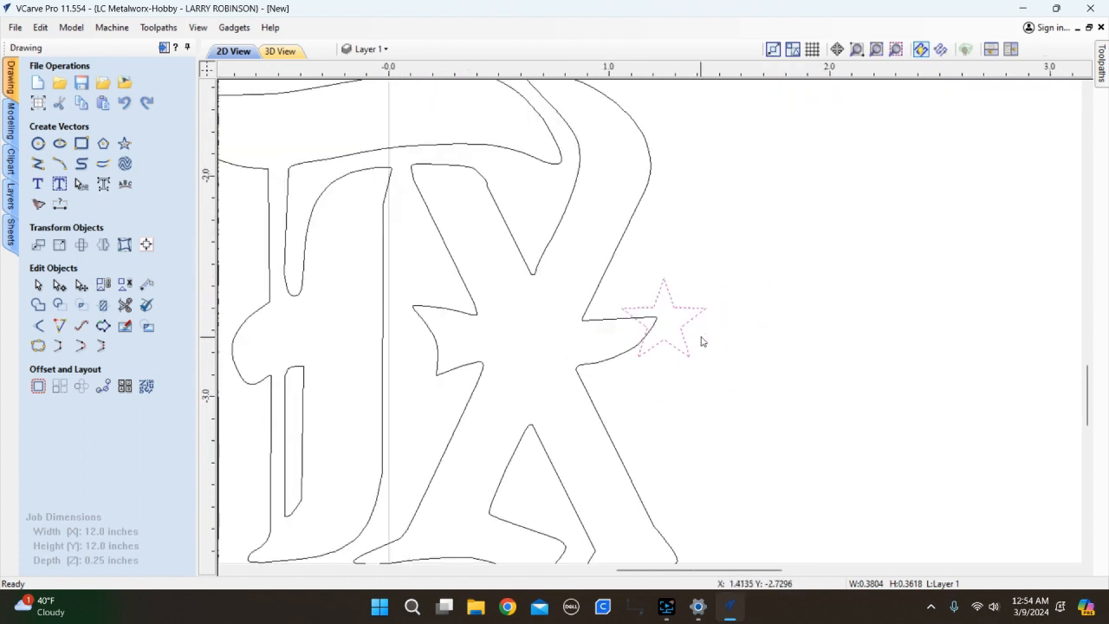
left_click(758, 324)
Trim the overlapping sections of the star and the X's pointed tip with Interactive Vector Trim, rejoining them into one outline.
scroll(636, 343, "up", 4)
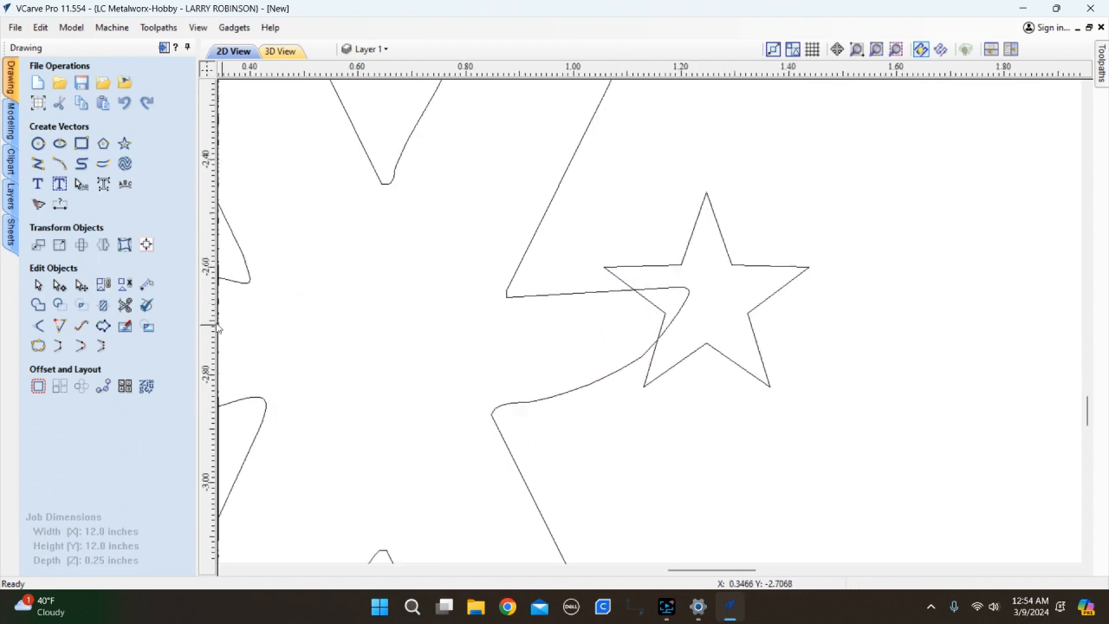
left_click(125, 305)
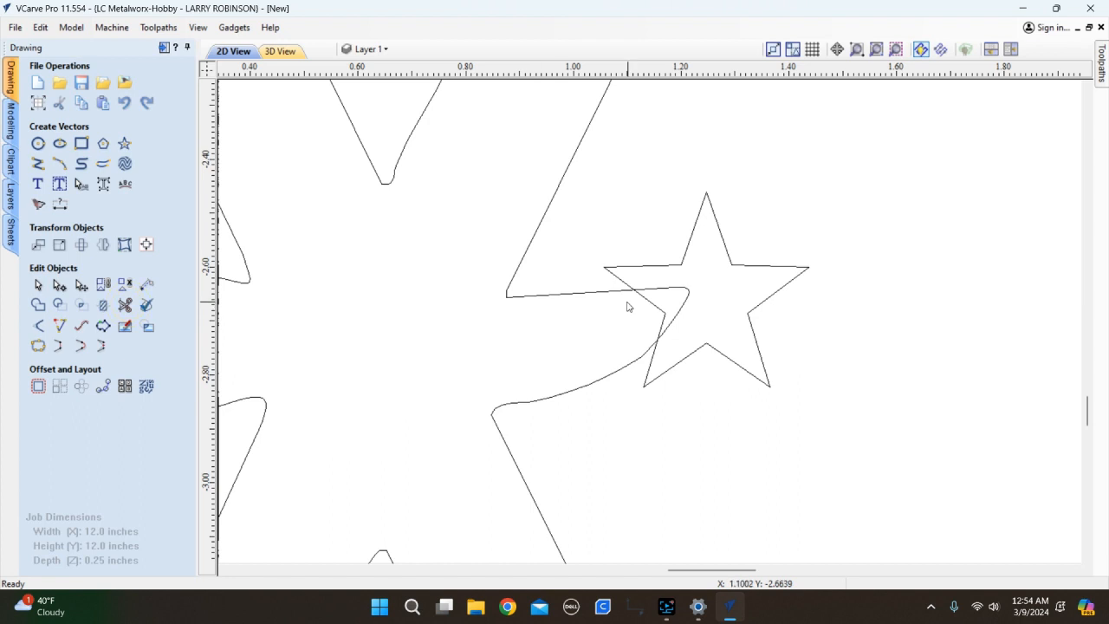
left_click(127, 308)
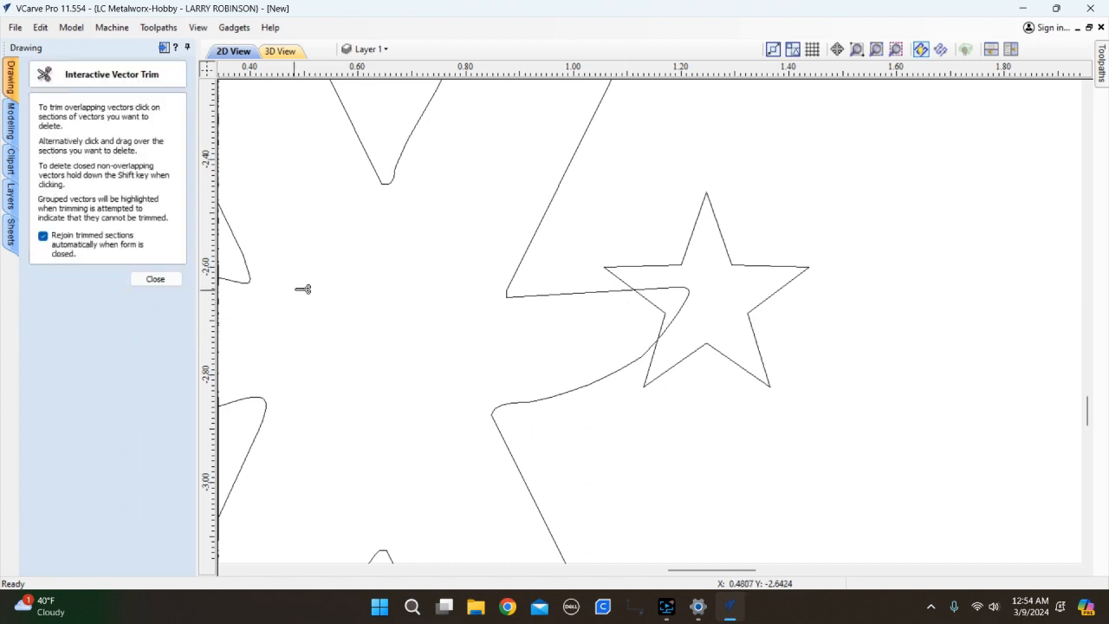
left_click(161, 281)
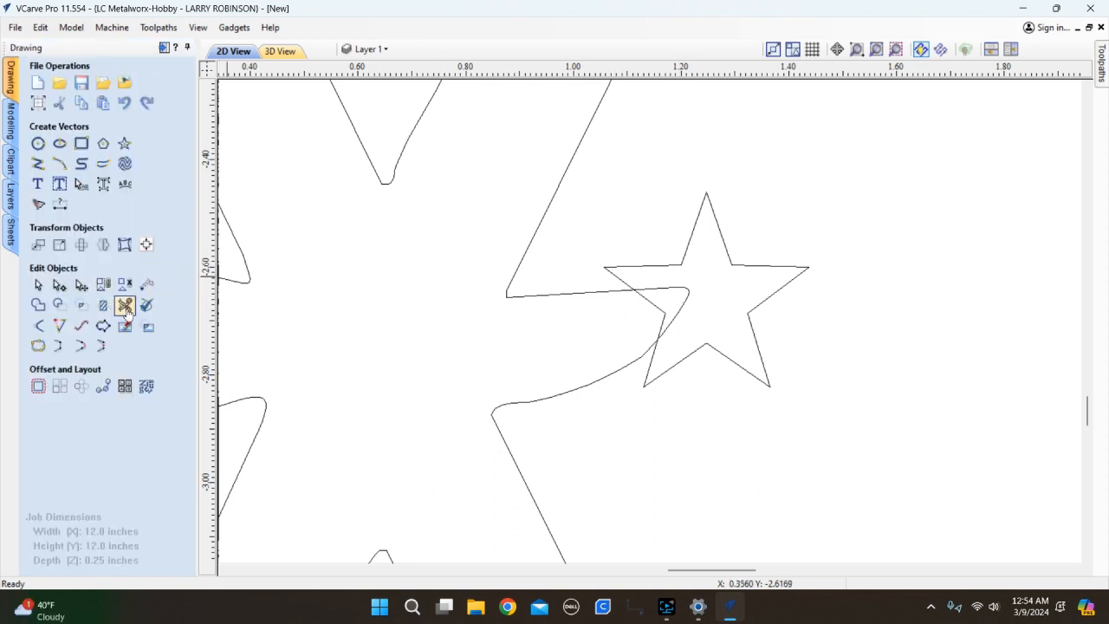
left_click(125, 304)
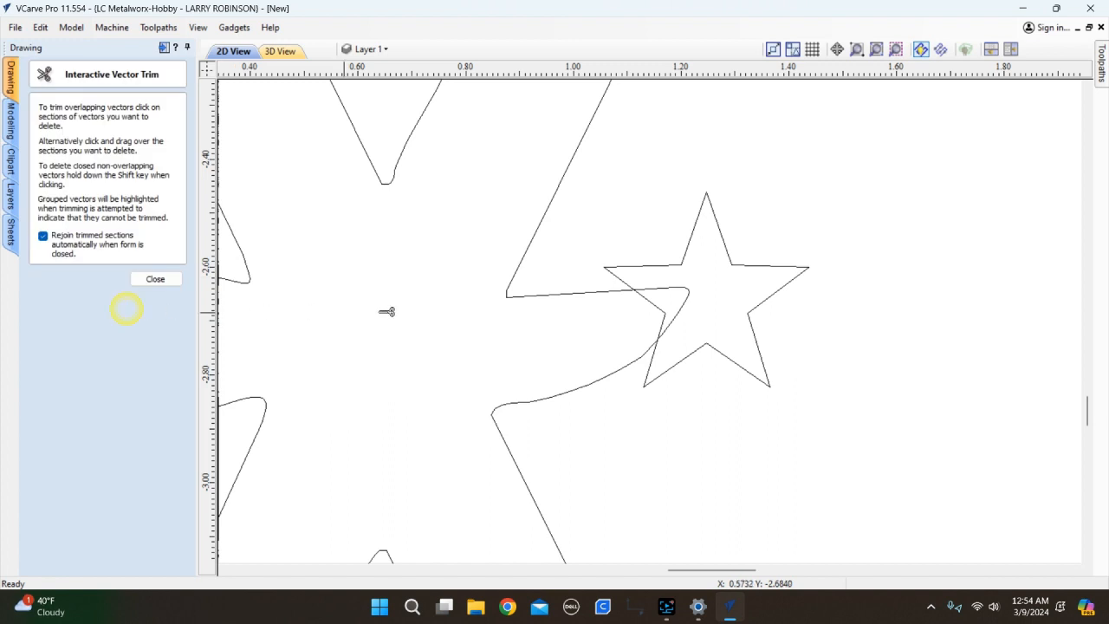
left_click(654, 305)
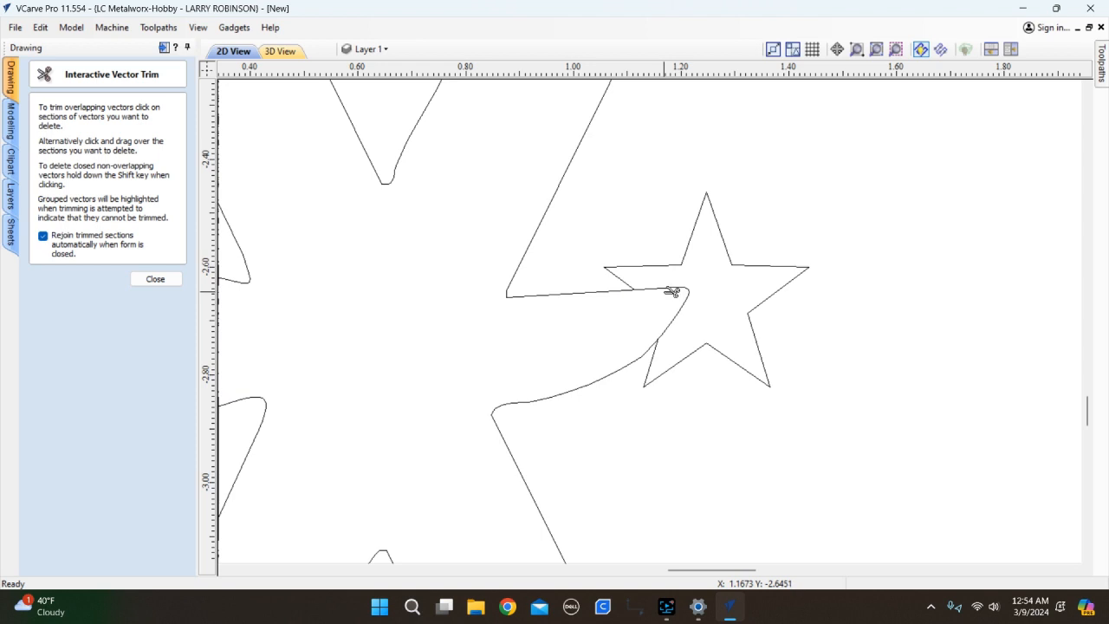
left_click(673, 292)
scroll(682, 309, "up", 3)
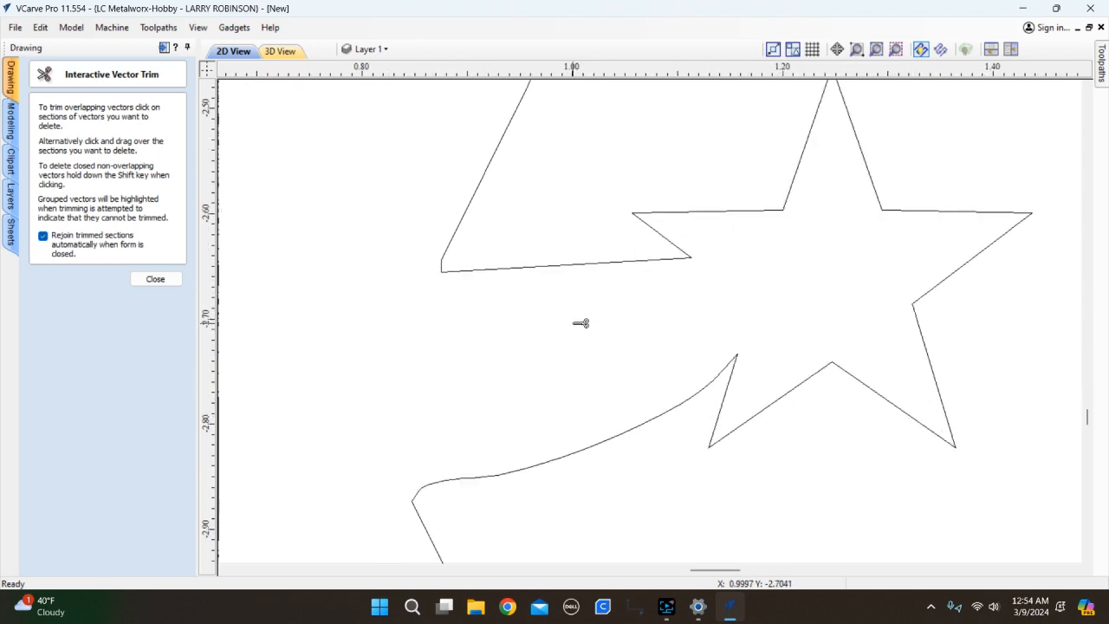
scroll(588, 299, "down", 2)
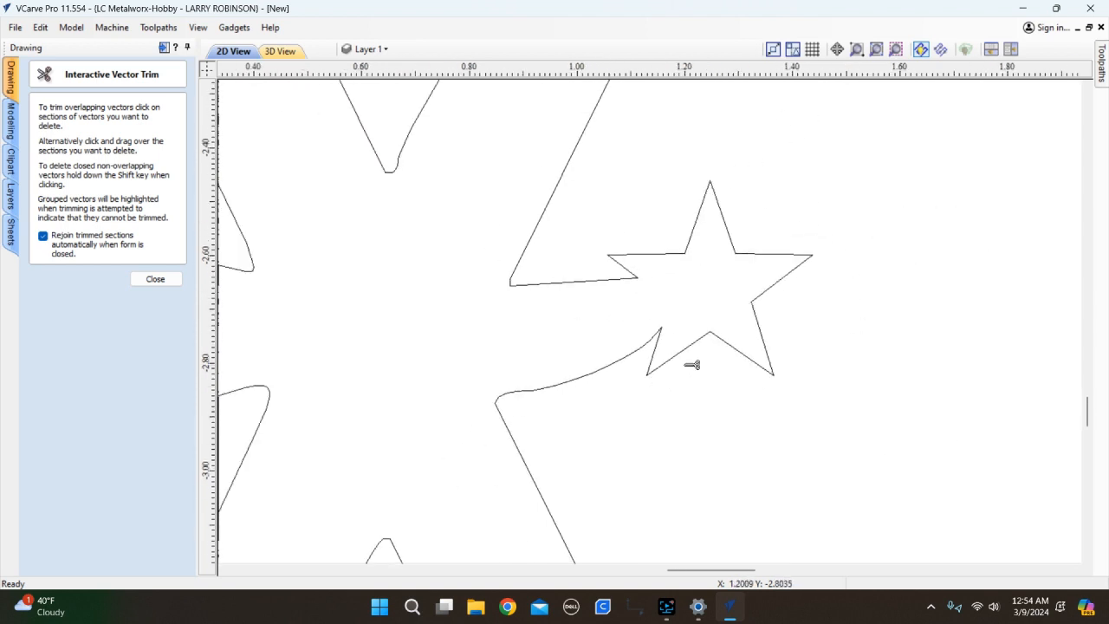
left_click(155, 279)
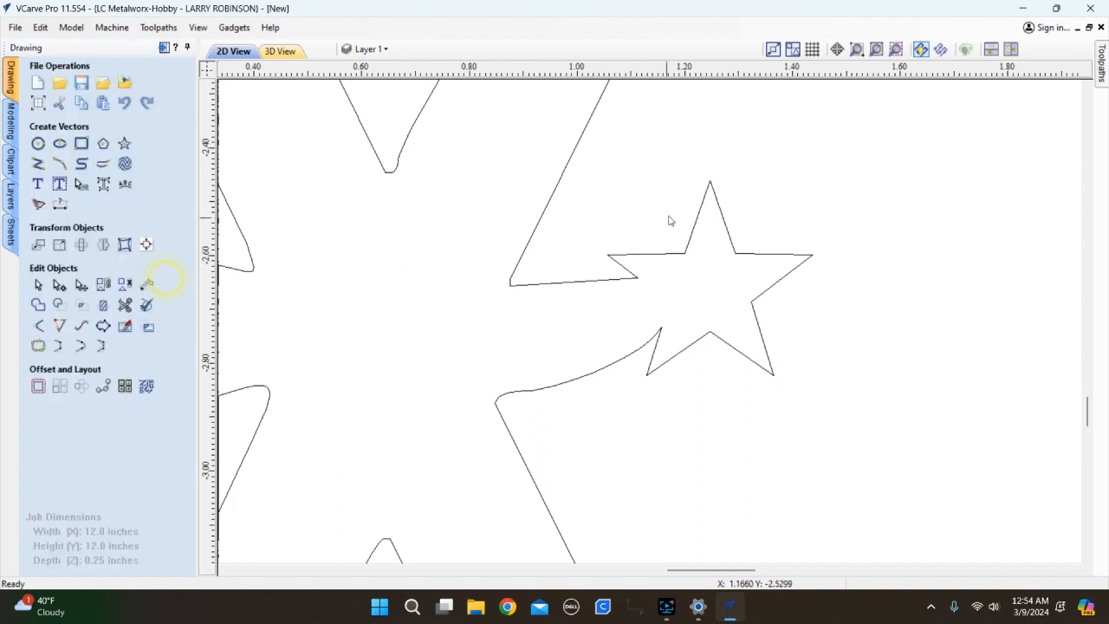
Try a 0.02-inch normal fillet on the star's top point, and undo it.
scroll(714, 198, "up", 1)
scroll(713, 198, "up", 1)
scroll(709, 195, "down", 2)
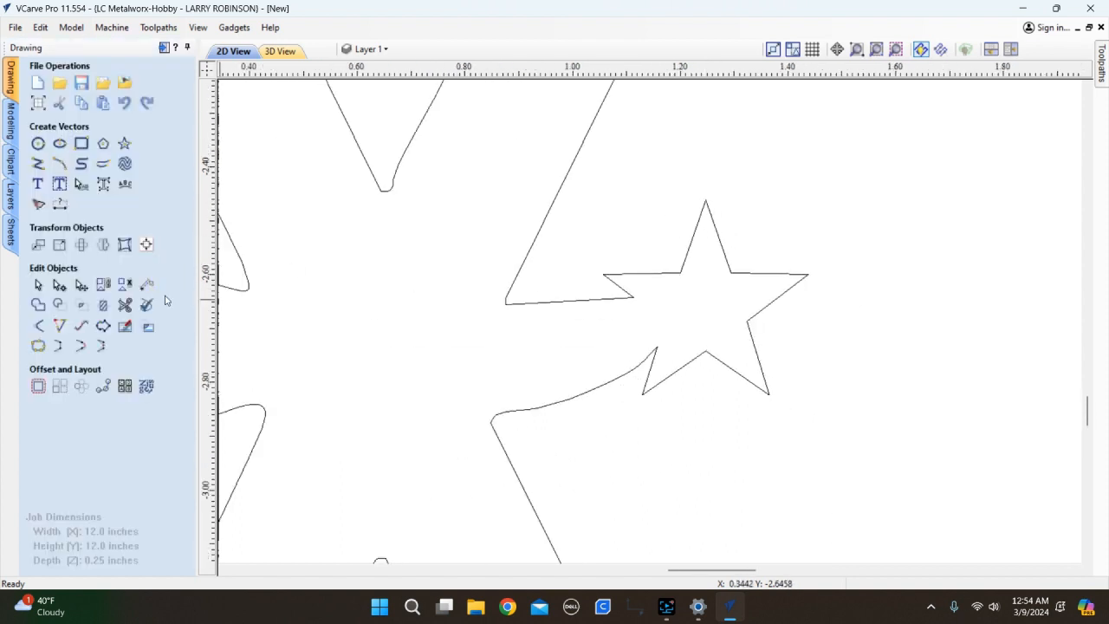
left_click(38, 327)
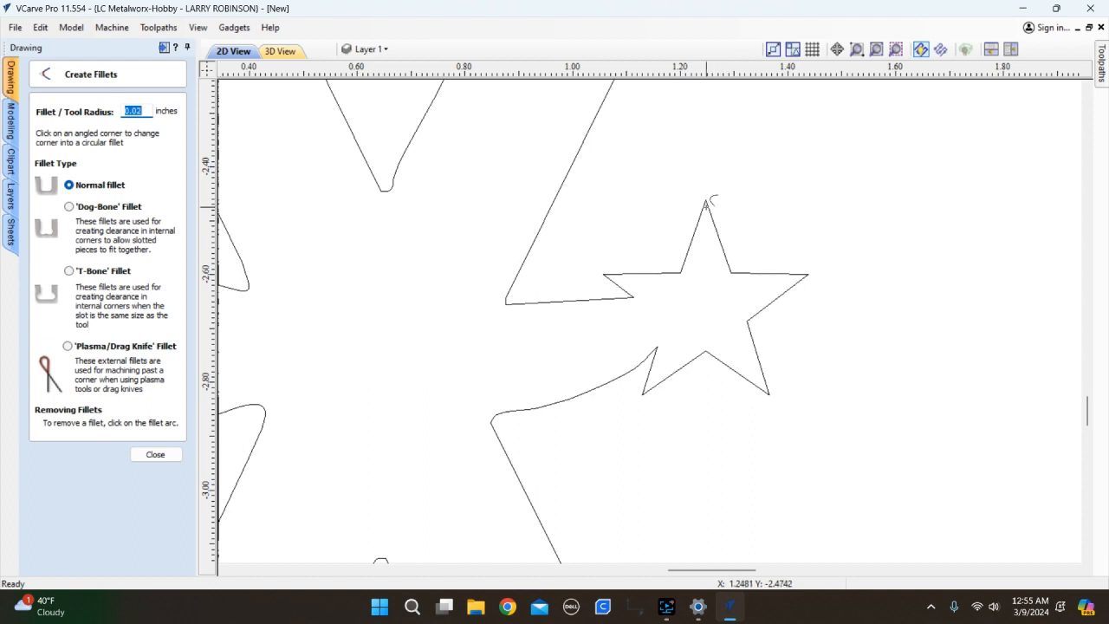
left_click(707, 205)
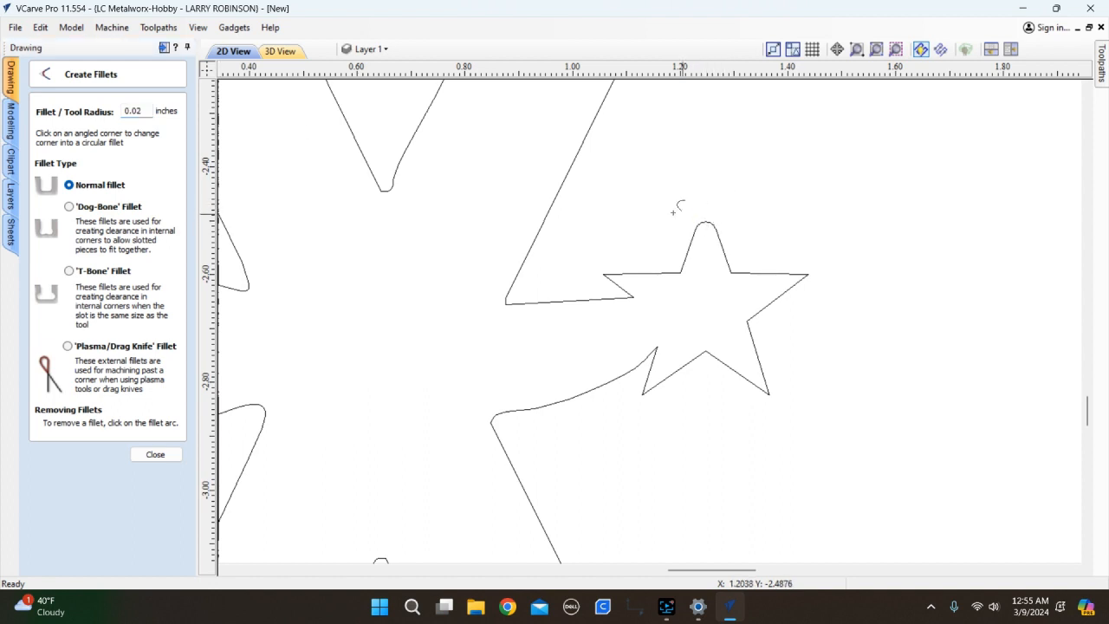
key("ctrl+z")
Round the star's top point with a 0.010-inch normal fillet.
left_click(147, 110)
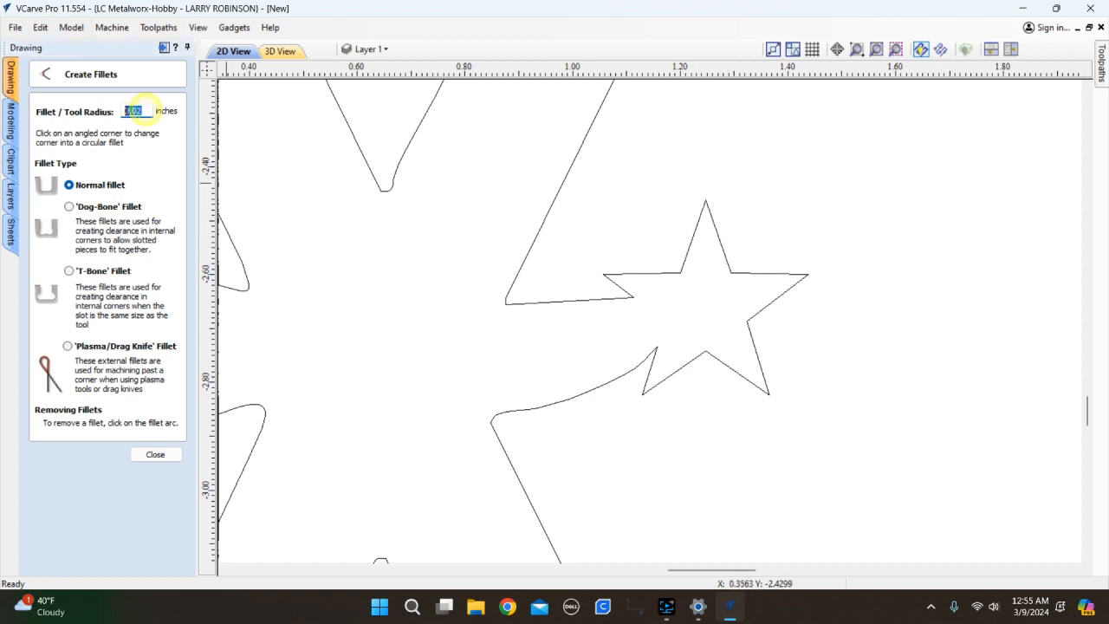
type(".")
left_click(706, 201)
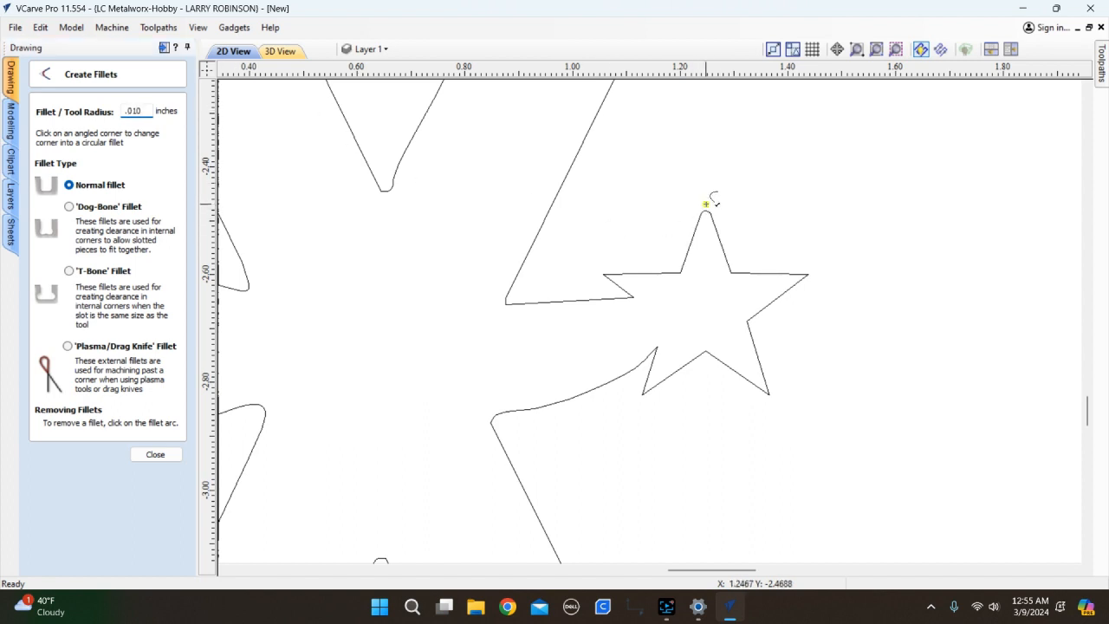
Round the star's remaining four outer points with 0.010-inch normal fillets and finish filleting.
left_click(805, 277)
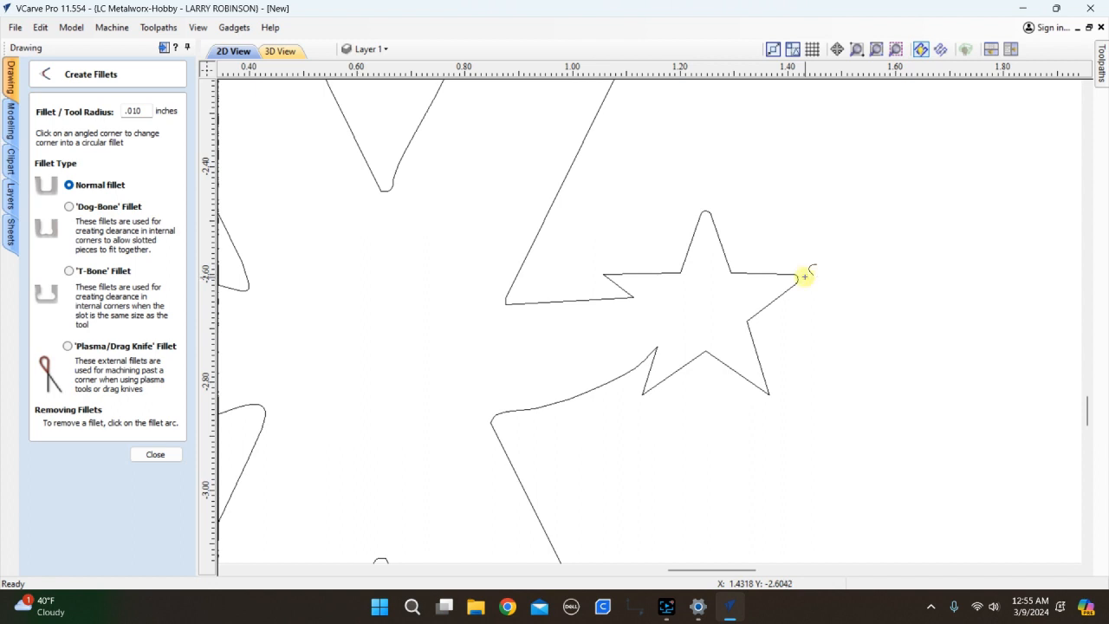
left_click(768, 392)
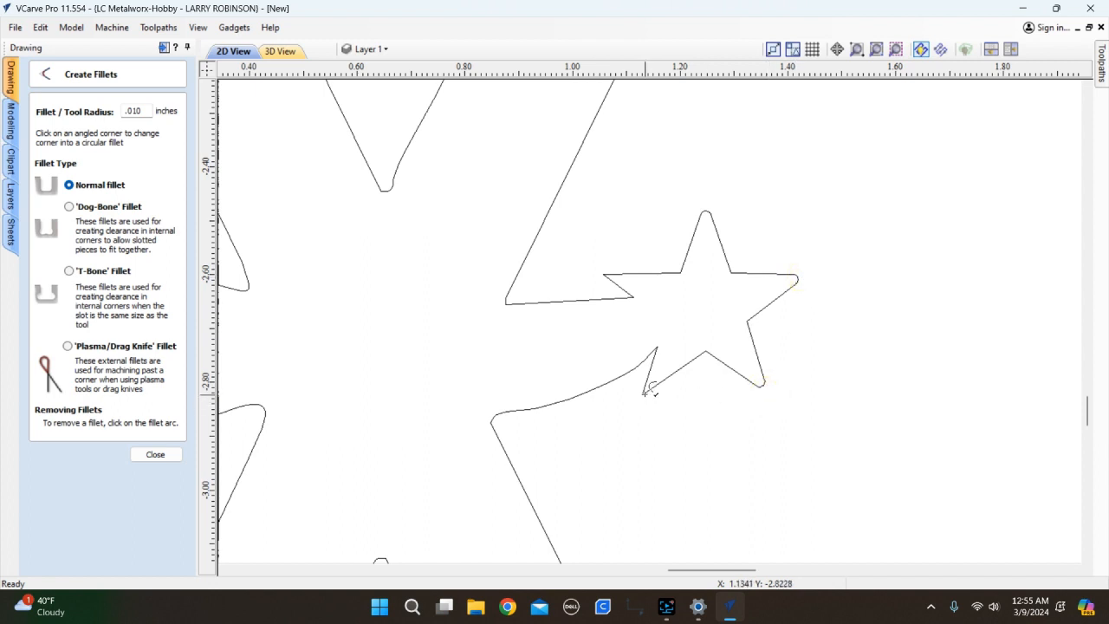
left_click(645, 391)
left_click(607, 277)
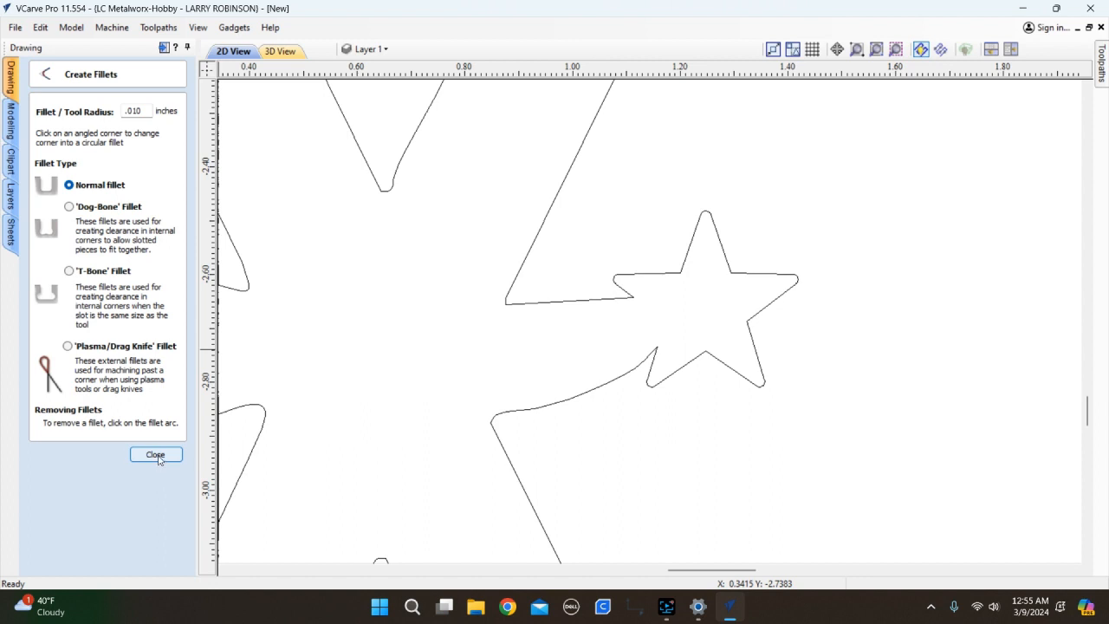
key("Escape")
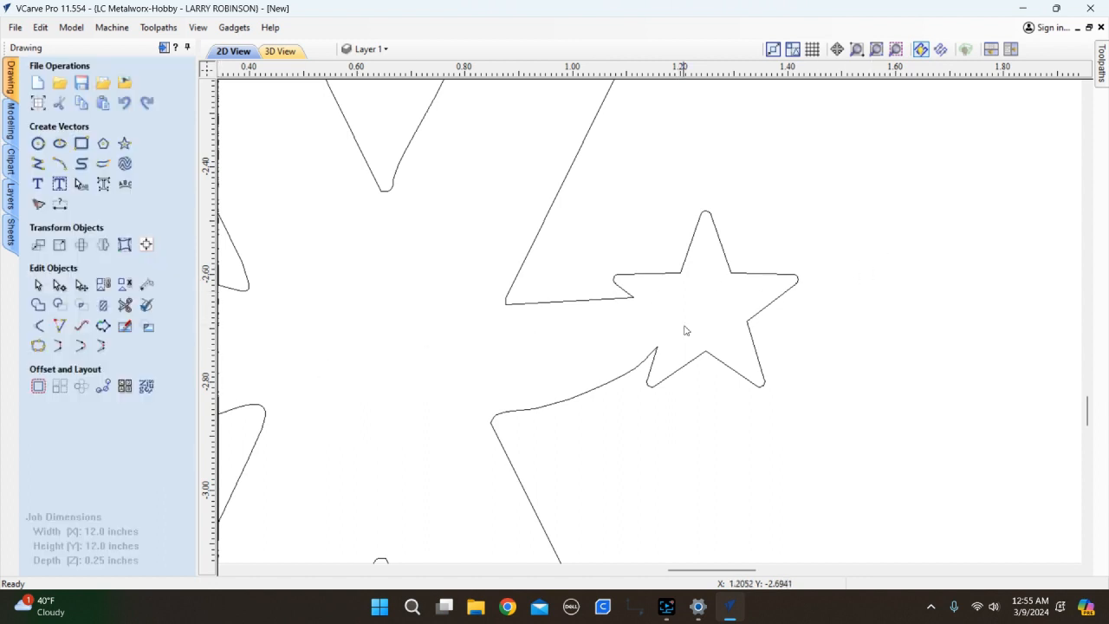
Inspect the joined star and X, and examine the nodes along the T's outer outline in node editing mode.
scroll(686, 330, "down", 5)
scroll(770, 272, "up", 3)
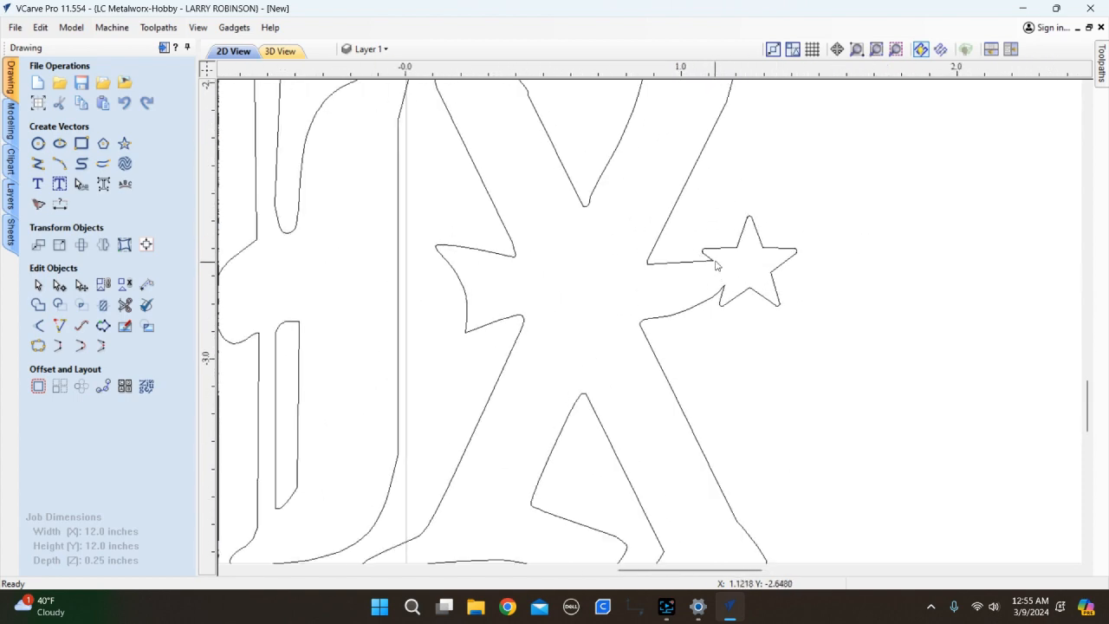
scroll(789, 259, "down", 1)
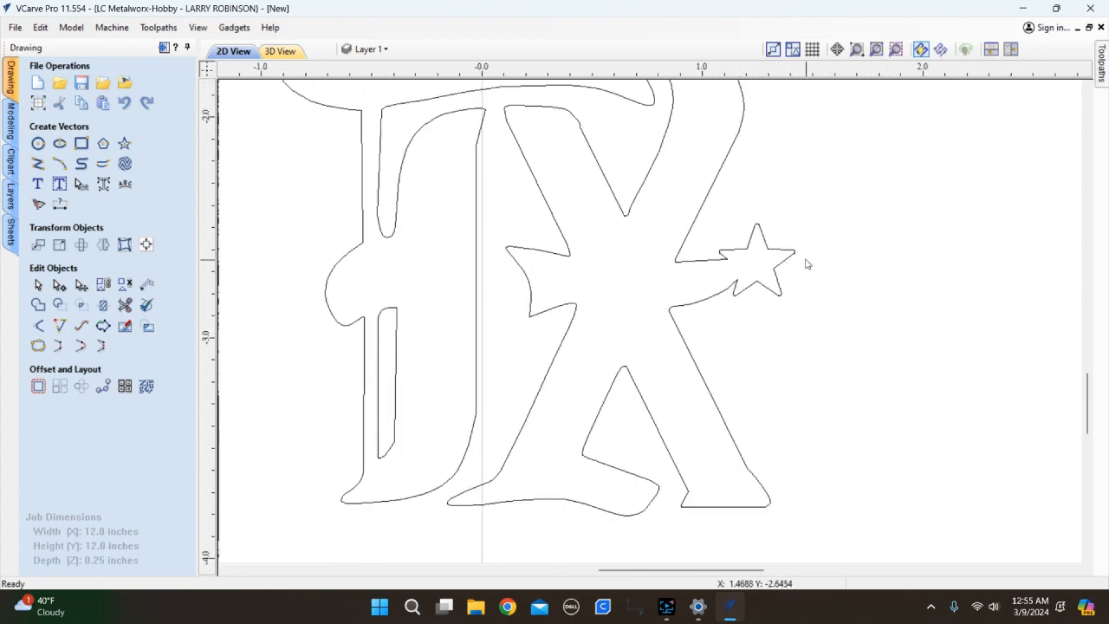
scroll(807, 264, "down", 1)
scroll(564, 174, "up", 2)
scroll(563, 165, "down", 2)
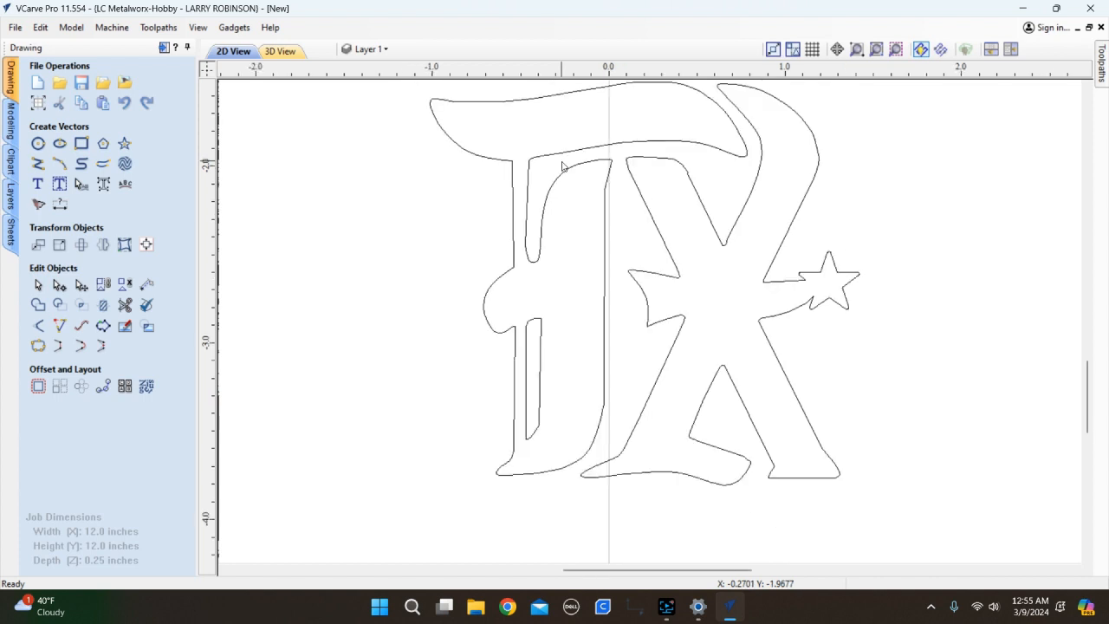
left_click(531, 113)
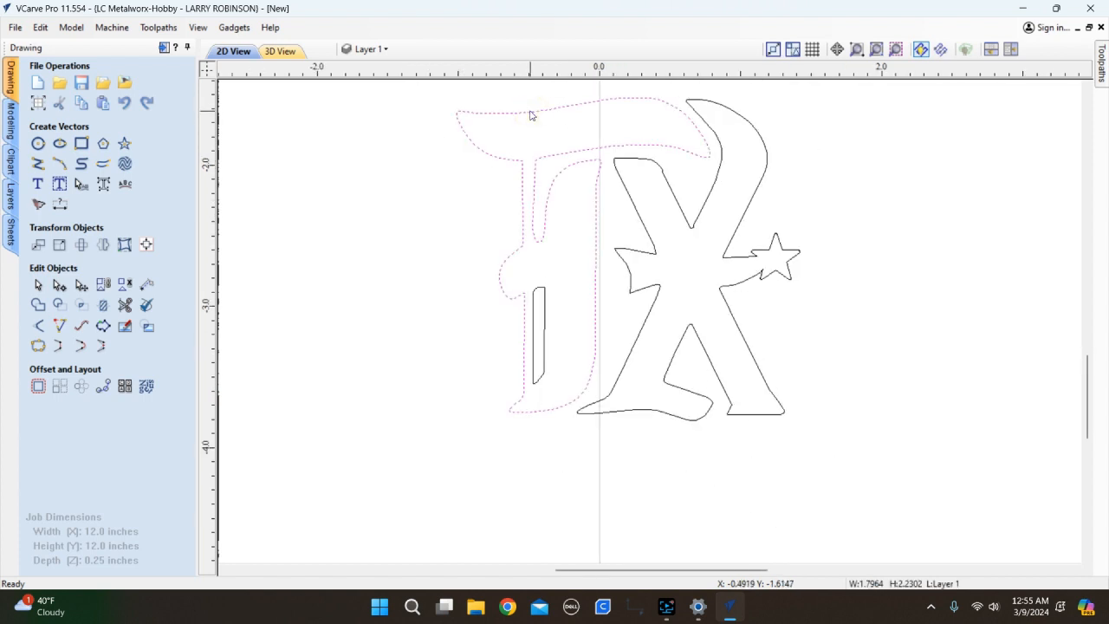
key("n")
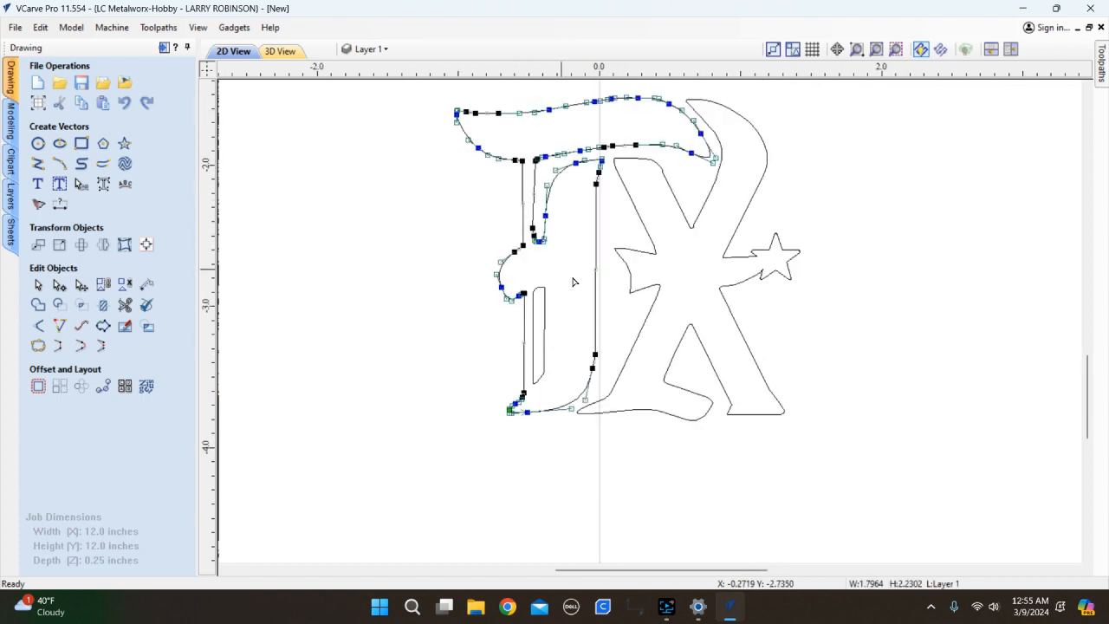
scroll(603, 169, "up", 3)
scroll(607, 256, "down", 3)
scroll(547, 312, "up", 2)
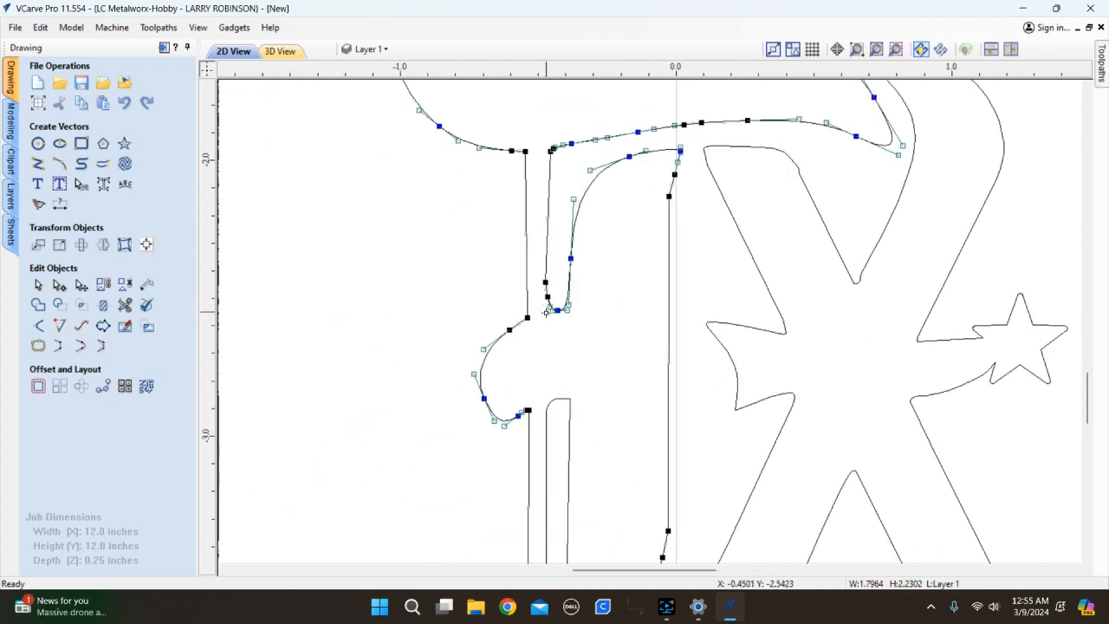
scroll(524, 375, "up", 1)
scroll(513, 365, "down", 3)
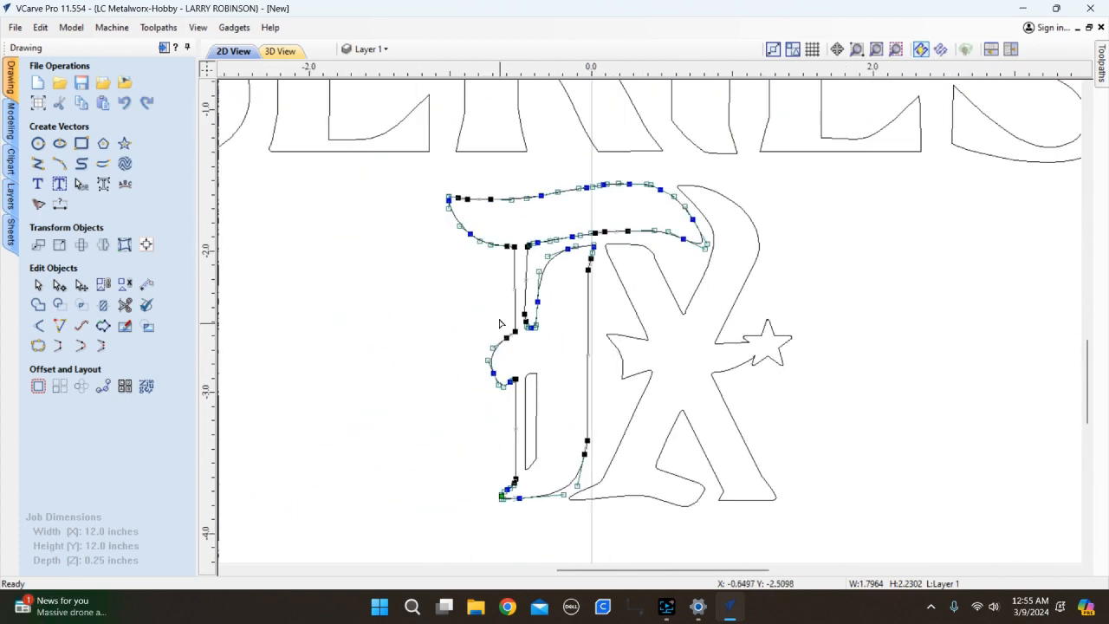
scroll(479, 215, "up", 3)
scroll(882, 243, "up", 1)
scroll(673, 378, "down", 4)
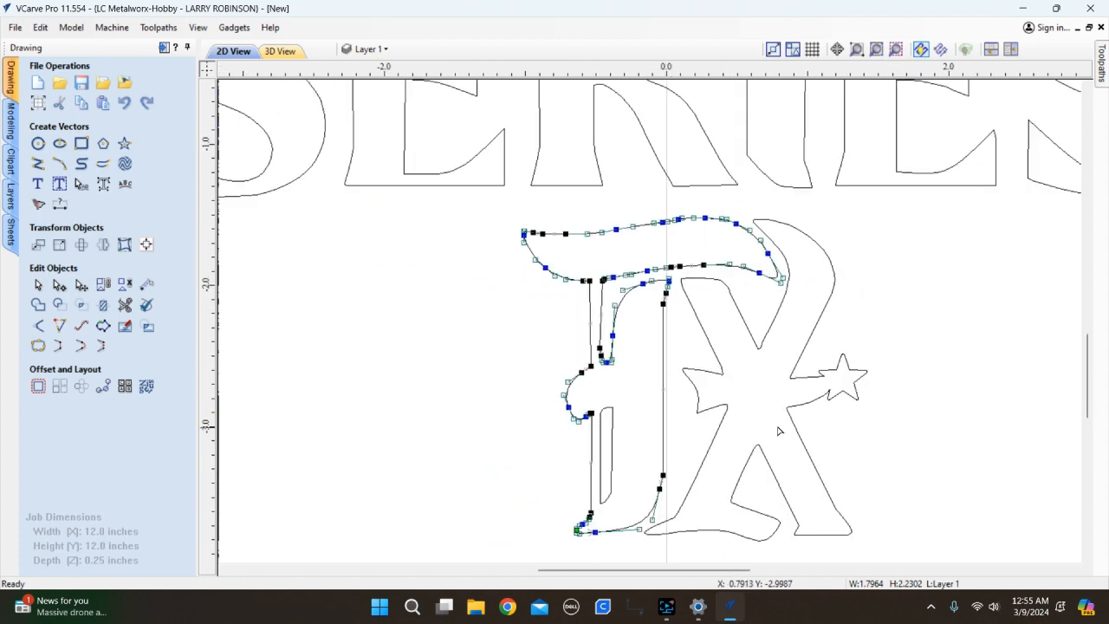
scroll(782, 432, "up", 2)
scroll(703, 404, "down", 1)
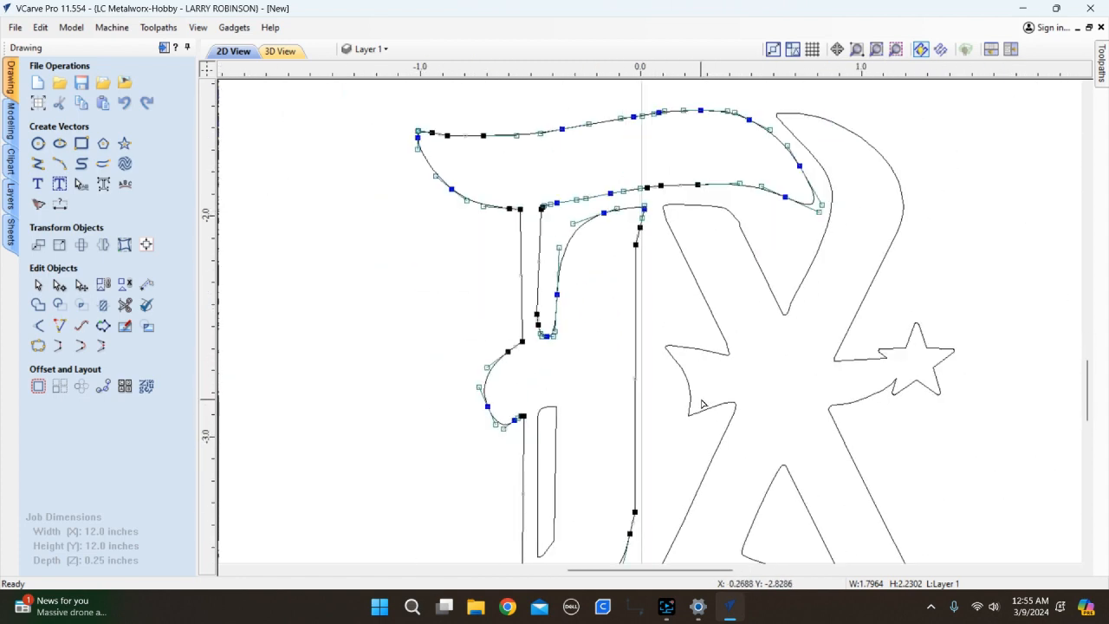
Examine the nodes along the X and star outline close up, and leave node editing.
left_click(710, 352)
scroll(754, 330, "down", 2)
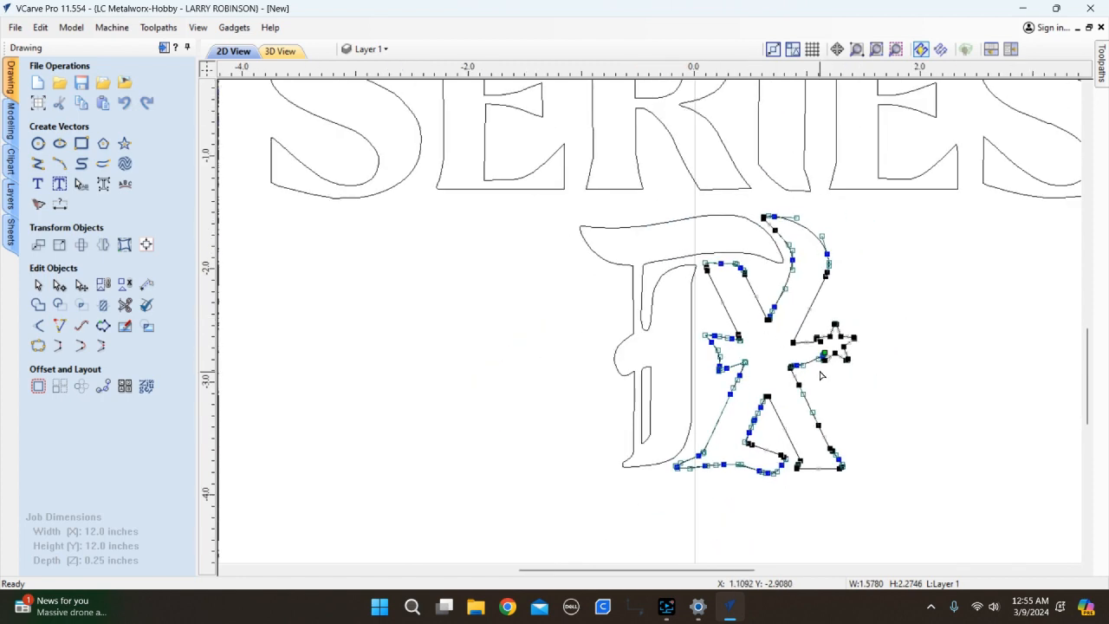
scroll(780, 338, "up", 3)
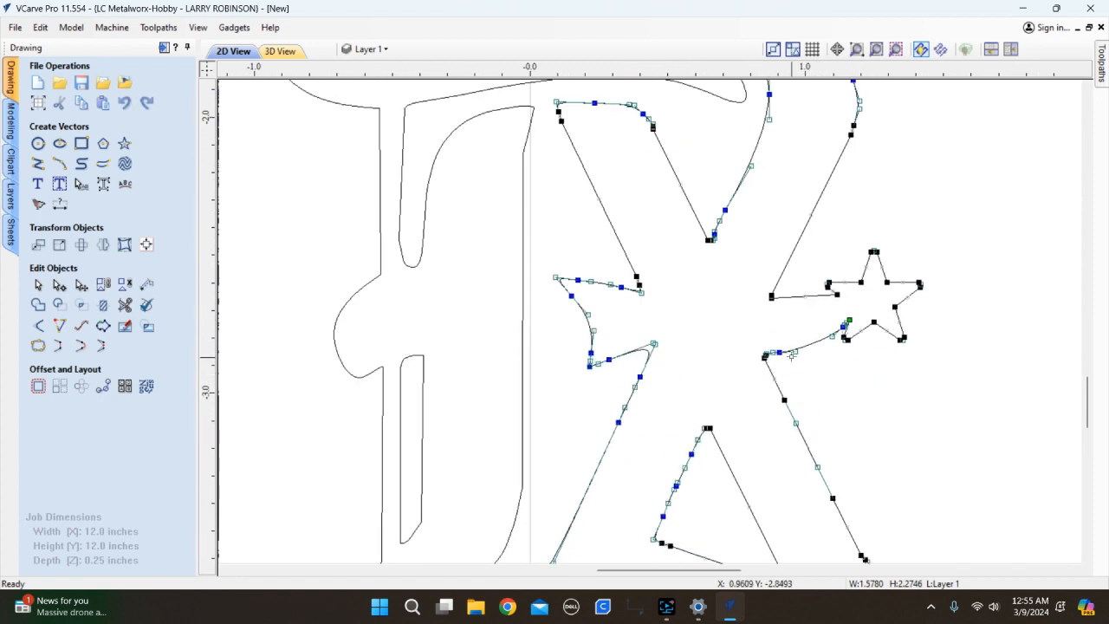
scroll(790, 357, "up", 4)
scroll(790, 340, "down", 4)
scroll(806, 322, "up", 3)
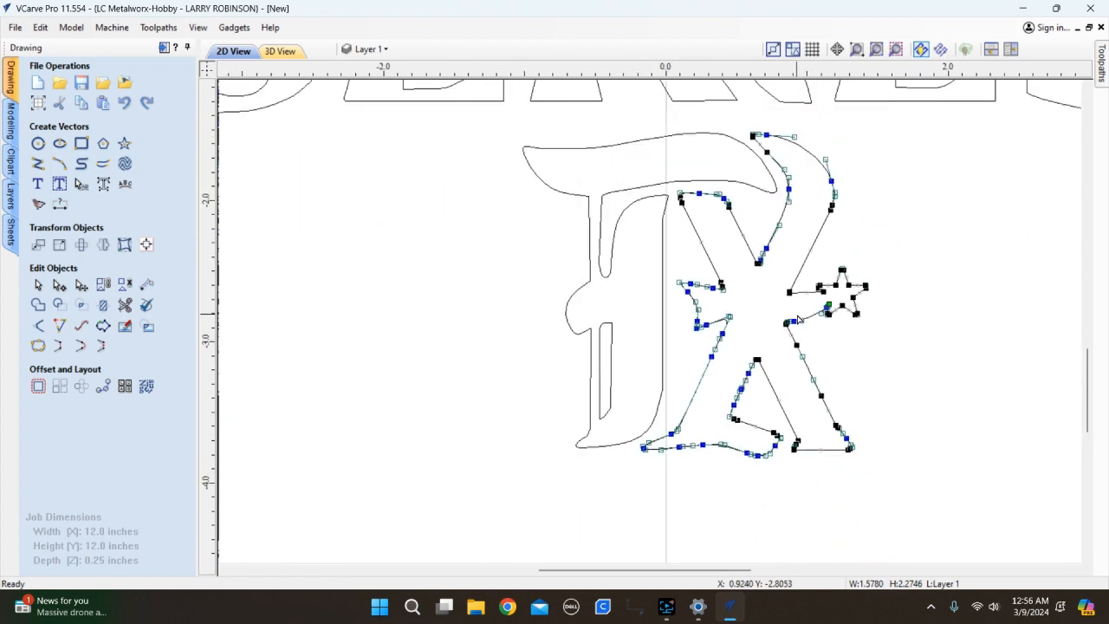
scroll(808, 440, "down", 3)
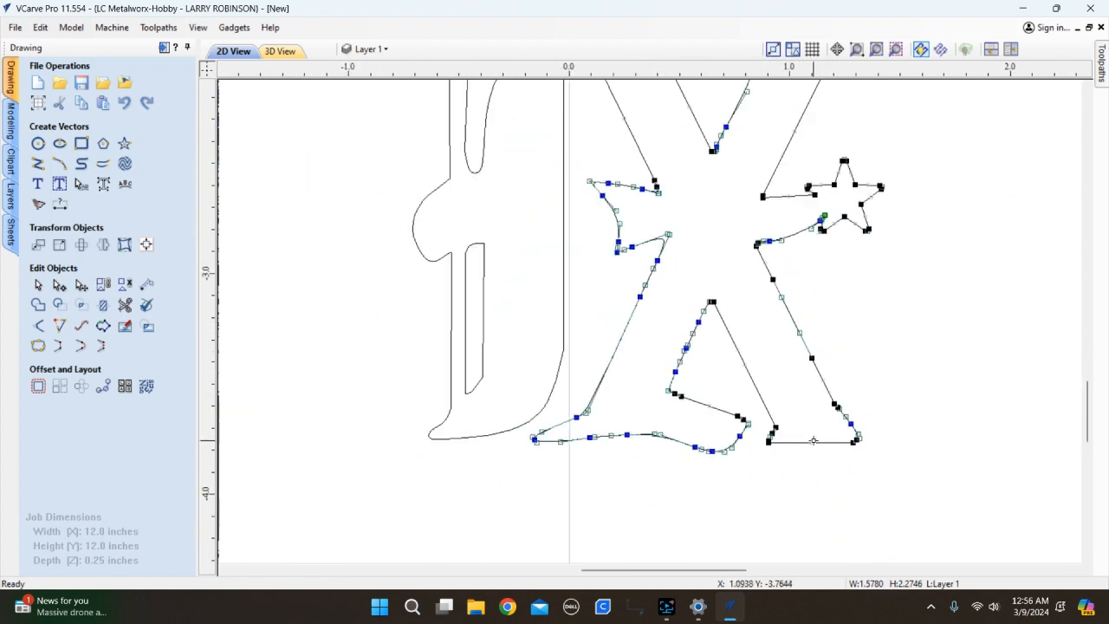
key("n")
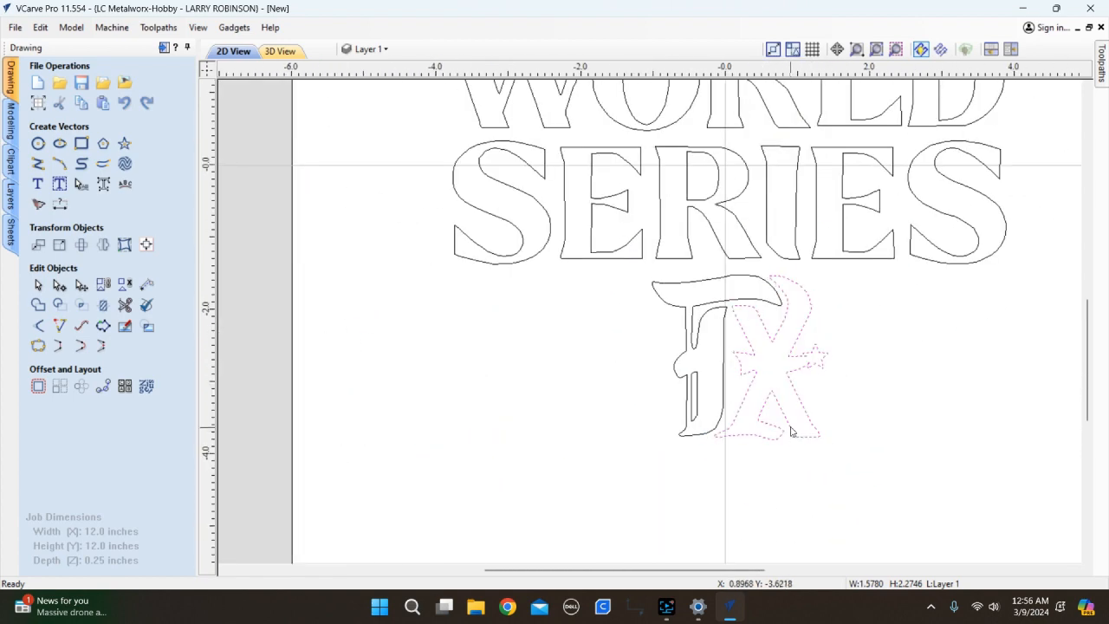
Select the W of WORLD and examine its nodes, especially around its upper corners, in node editing mode.
scroll(632, 389, "down", 4)
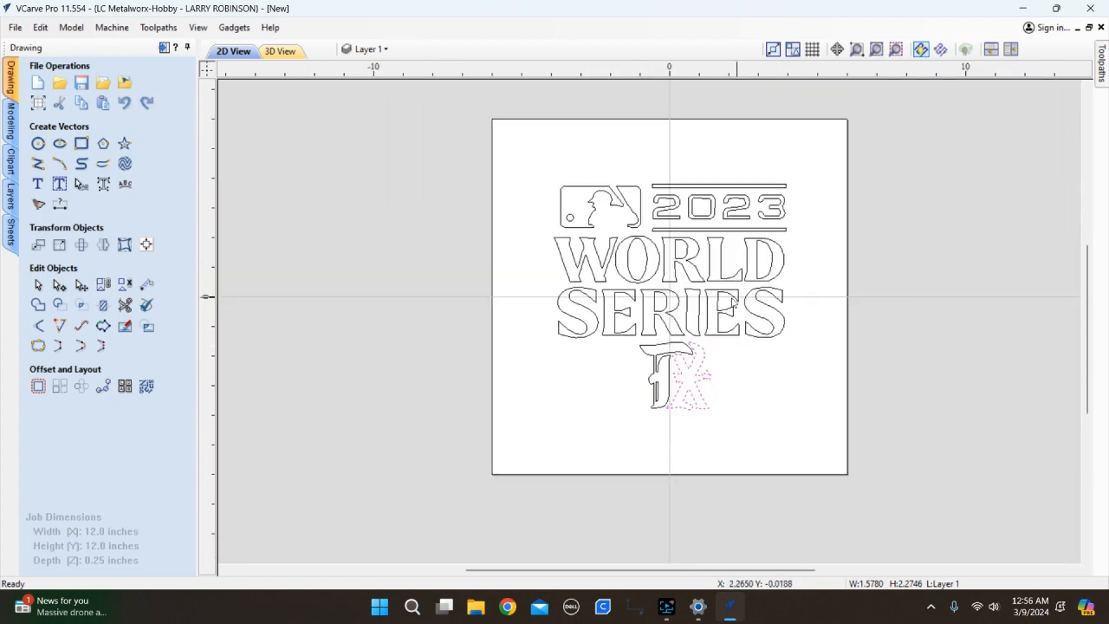
scroll(627, 311, "up", 2)
left_click(570, 188)
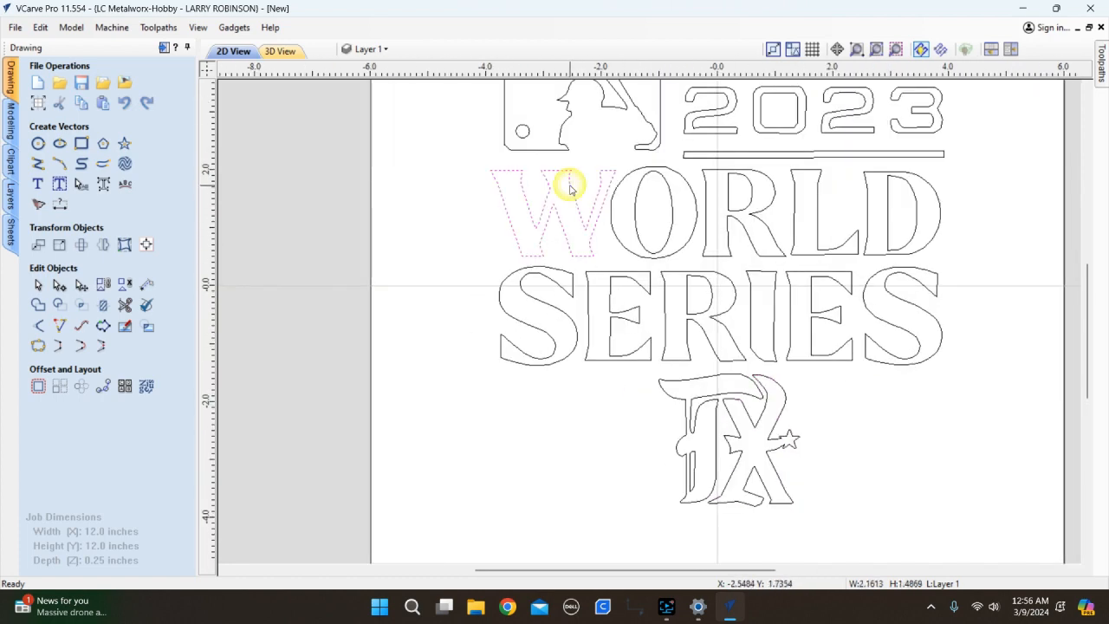
scroll(582, 209, "up", 1)
key("n")
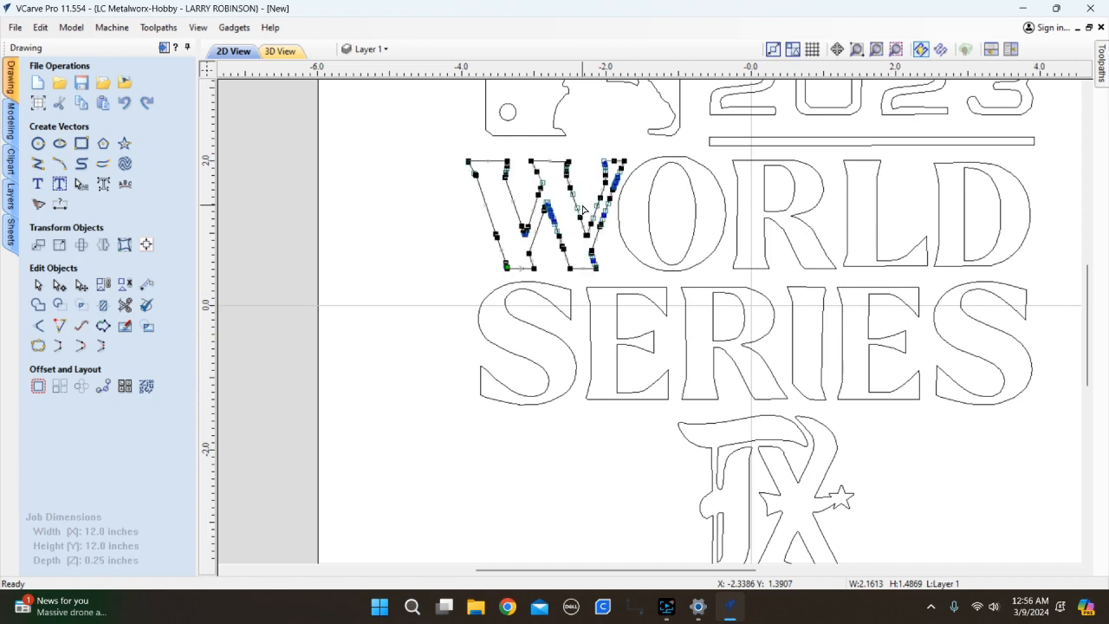
scroll(611, 183, "up", 5)
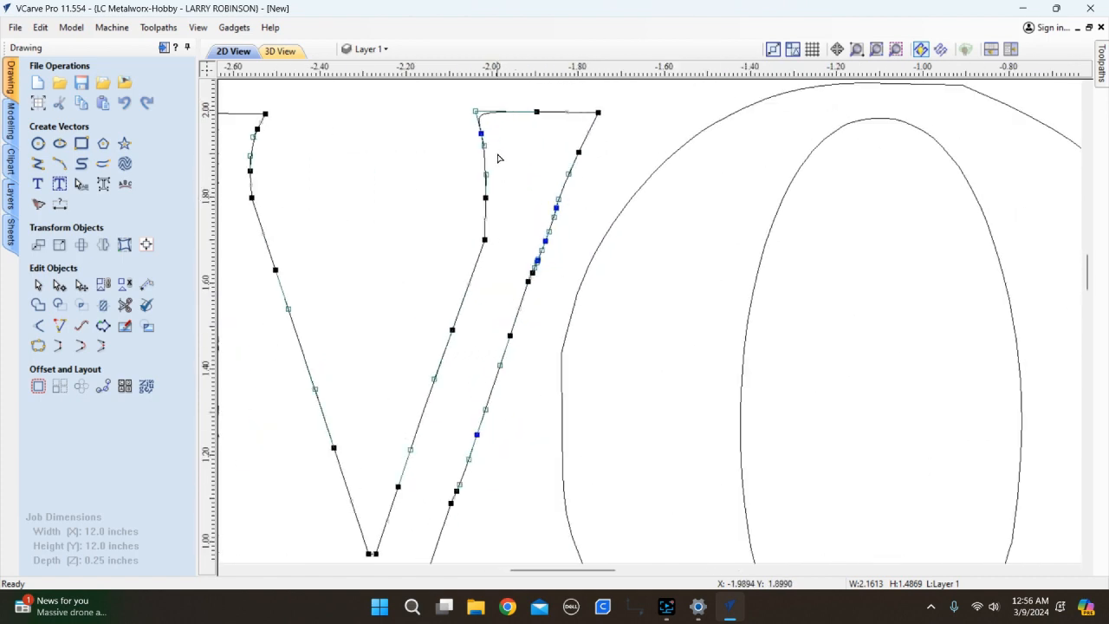
scroll(503, 181, "down", 2)
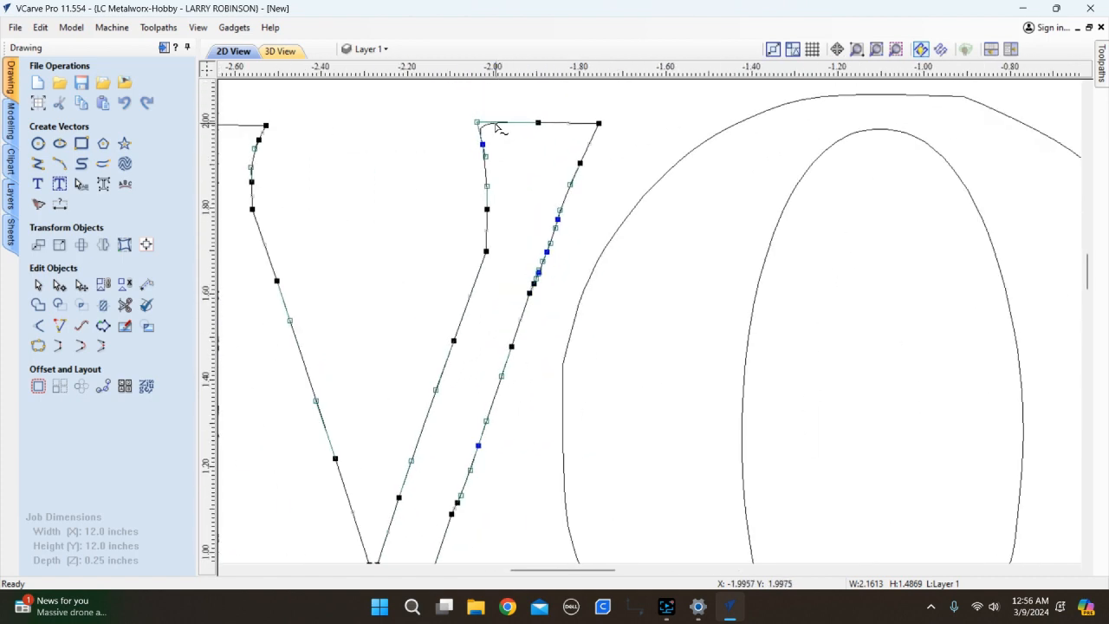
scroll(505, 193, "down", 2)
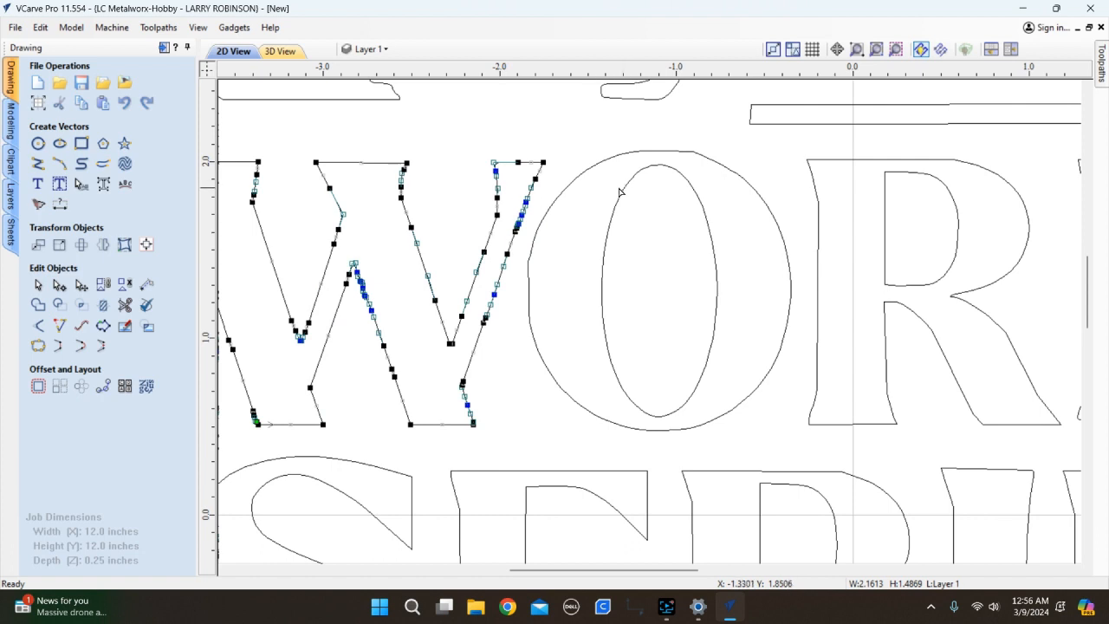
Examine the nodes on the outer outline of the O in WORLD and return to viewing the whole job.
left_click(566, 189)
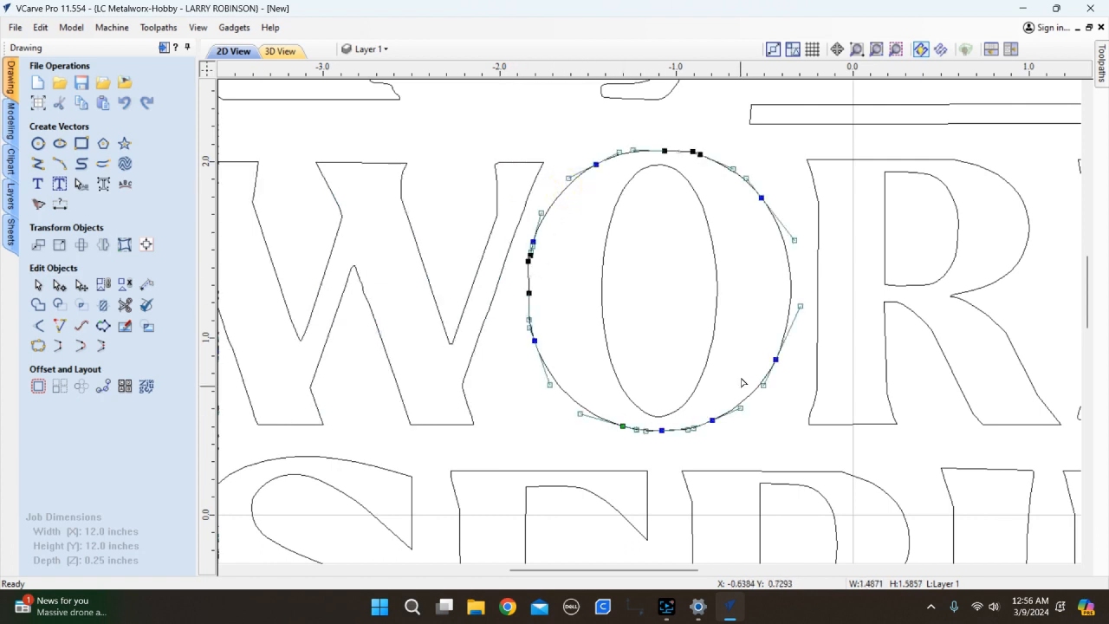
key("n")
scroll(584, 273, "down", 5)
scroll(586, 276, "down", 3)
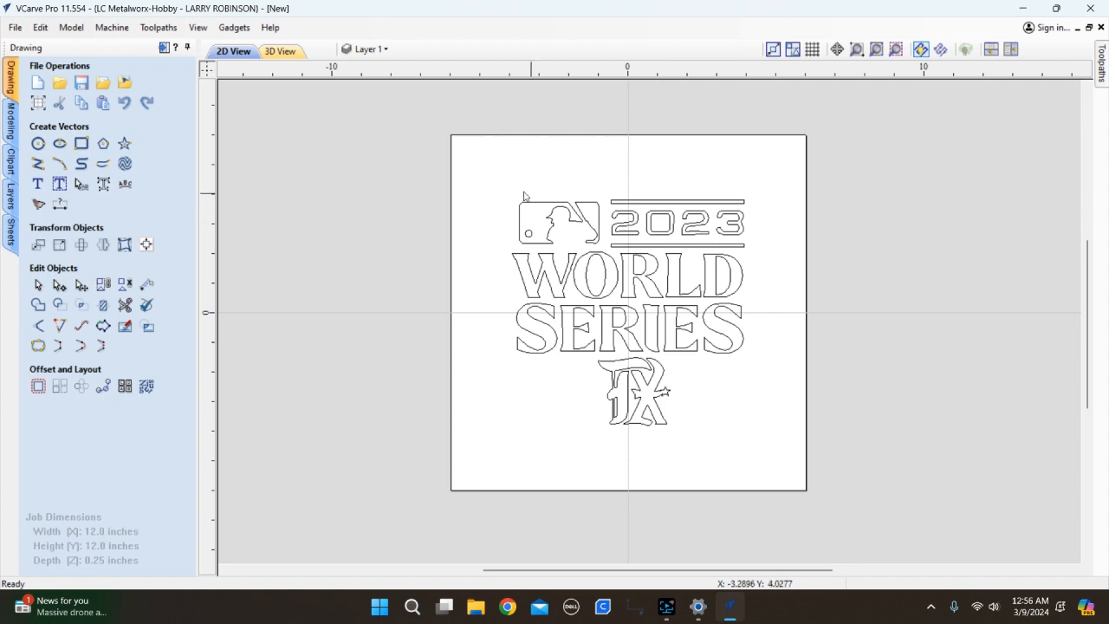
Close VCarve Pro without saving the changes and open LightBurn from the desktop.
left_click(1090, 8)
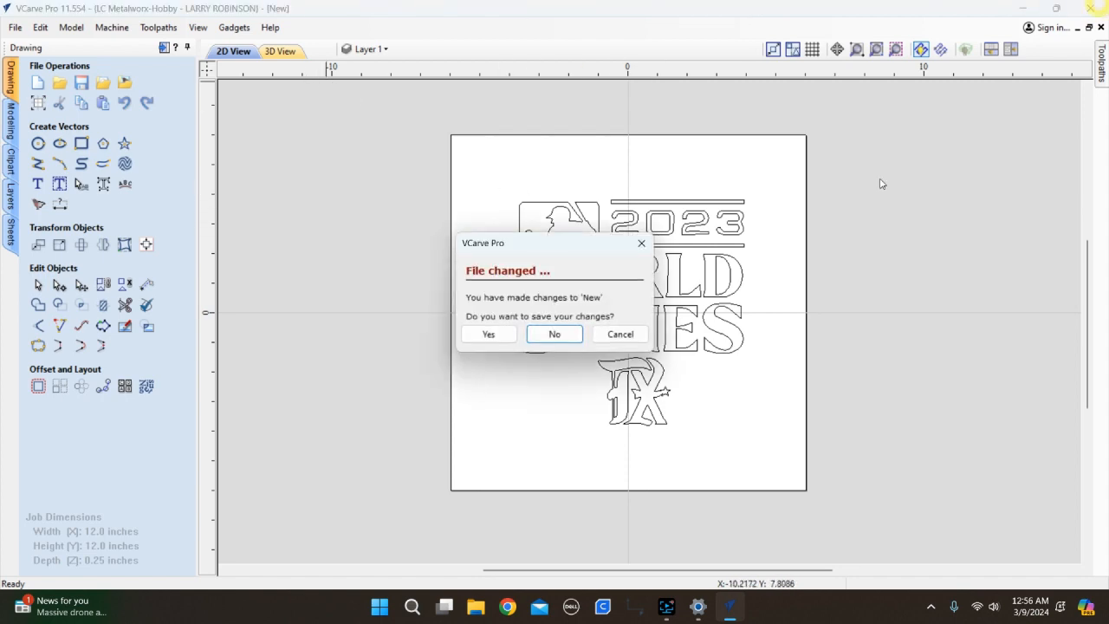
left_click(554, 335)
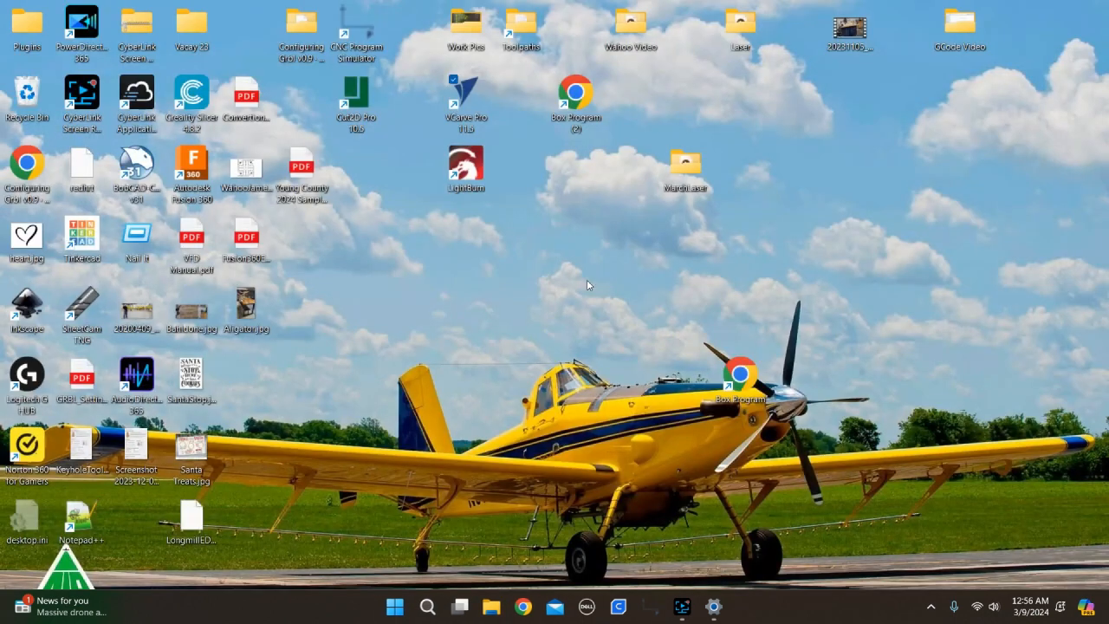
double_click(466, 176)
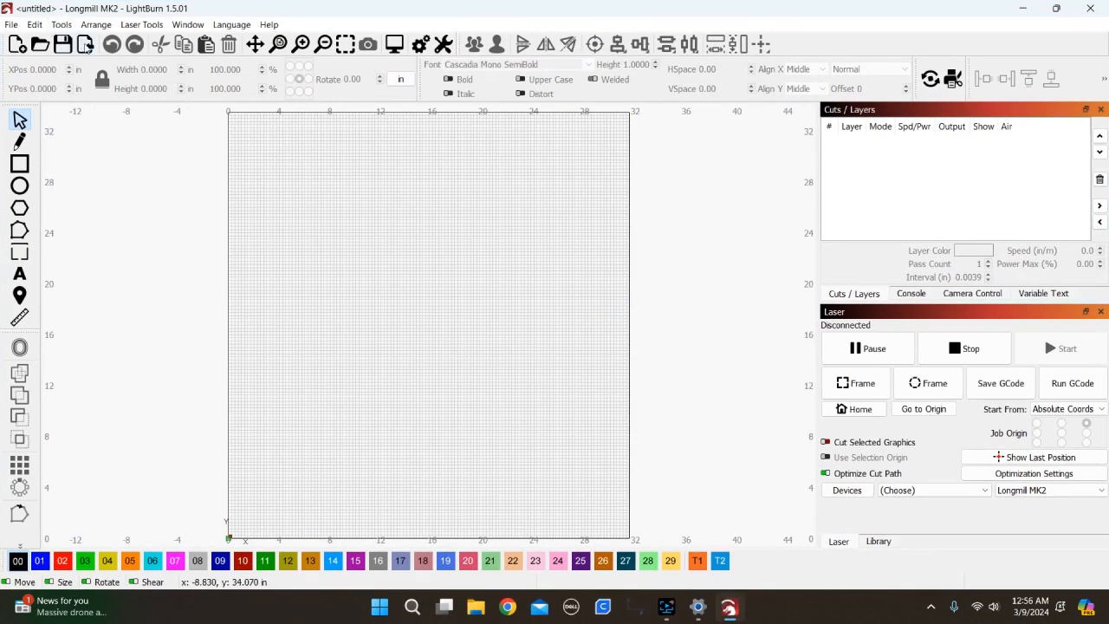
Import Worldjob1.gcode from the Laser folder and inspect the World Series design up close.
left_click(86, 45)
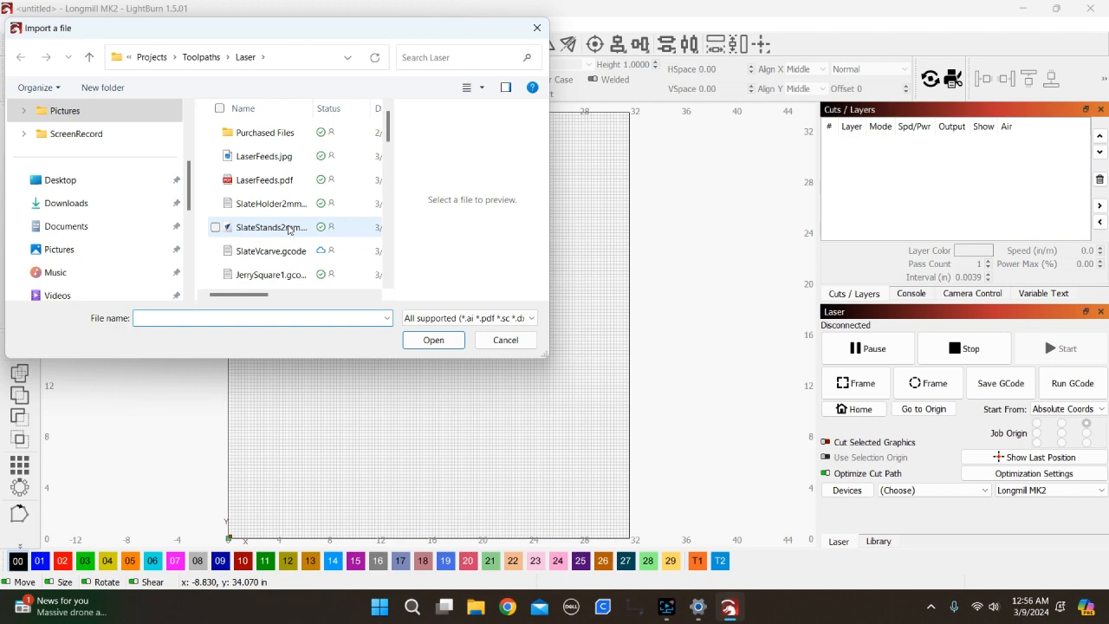
scroll(301, 202, "down", 1)
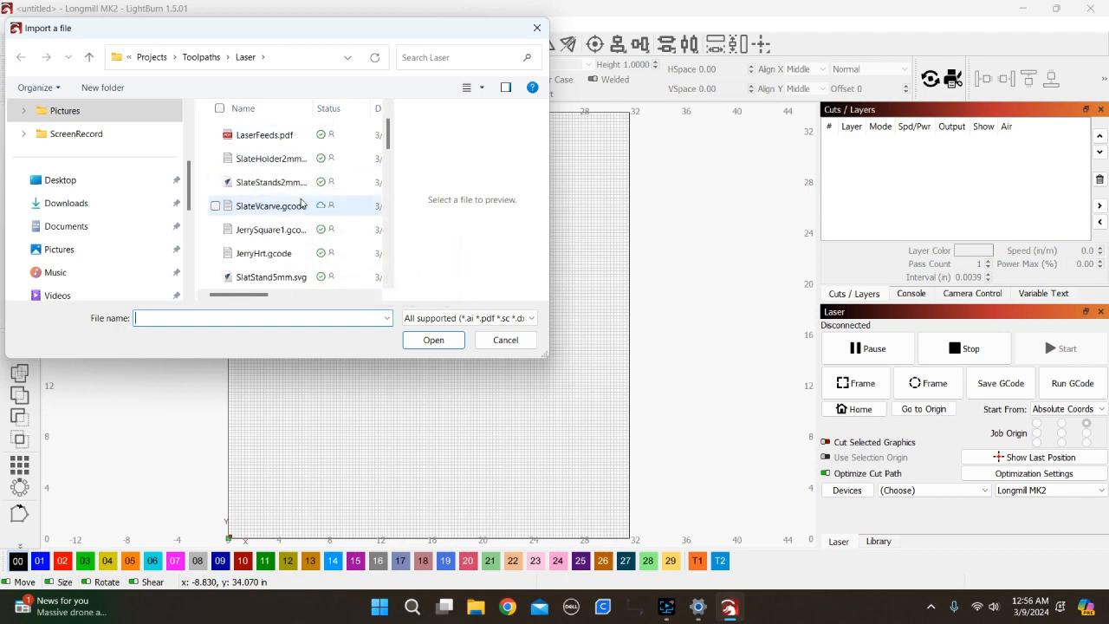
scroll(302, 203, "down", 3)
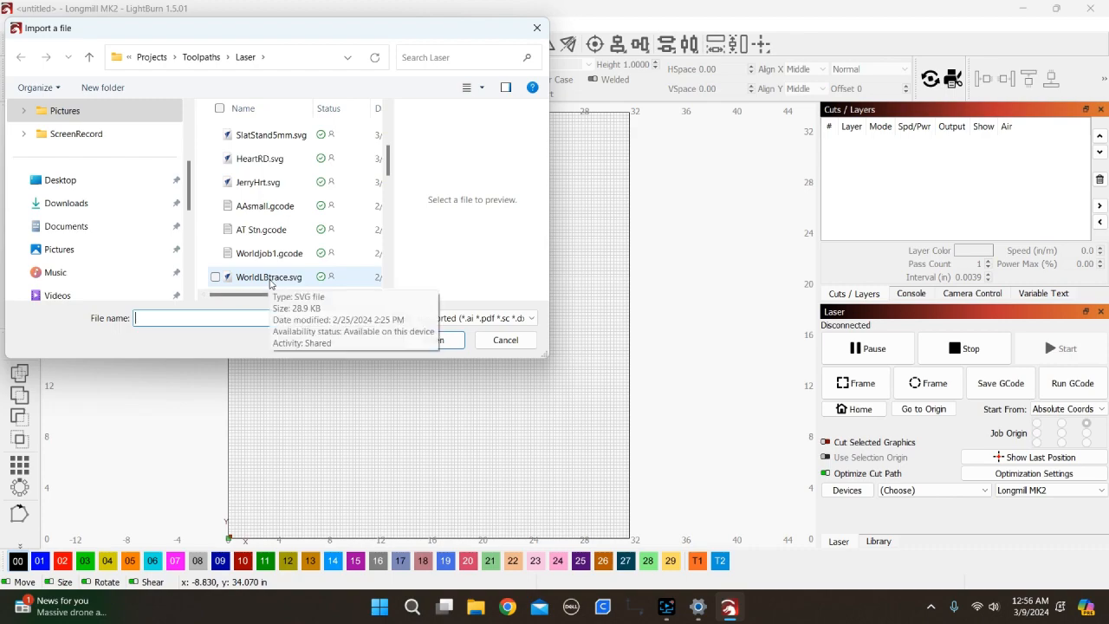
left_click(263, 252)
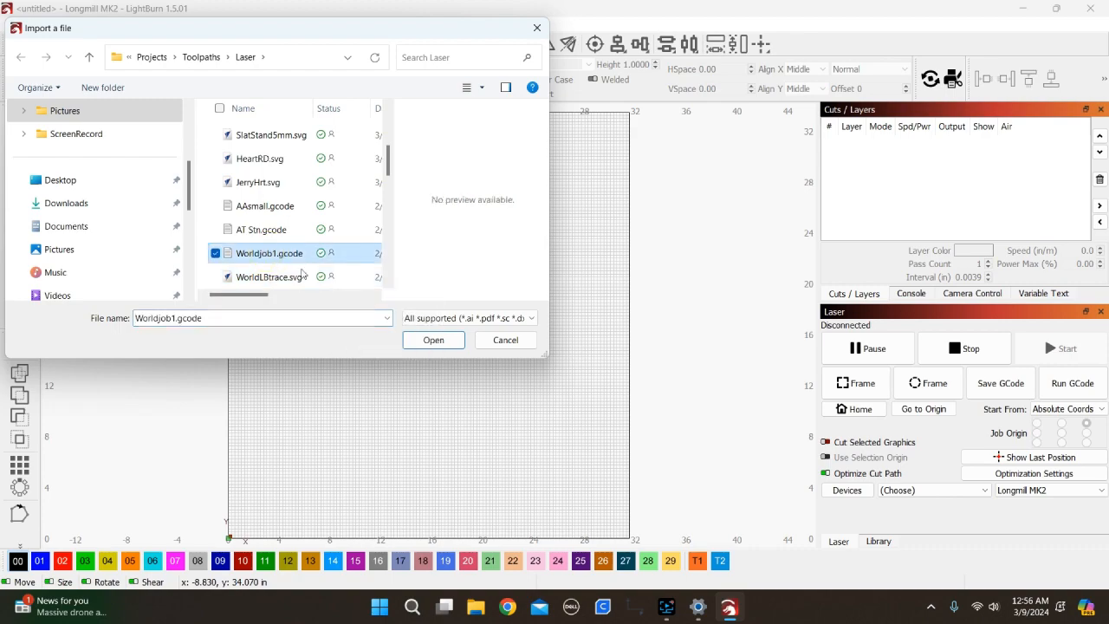
left_click(424, 343)
scroll(427, 292, "up", 5)
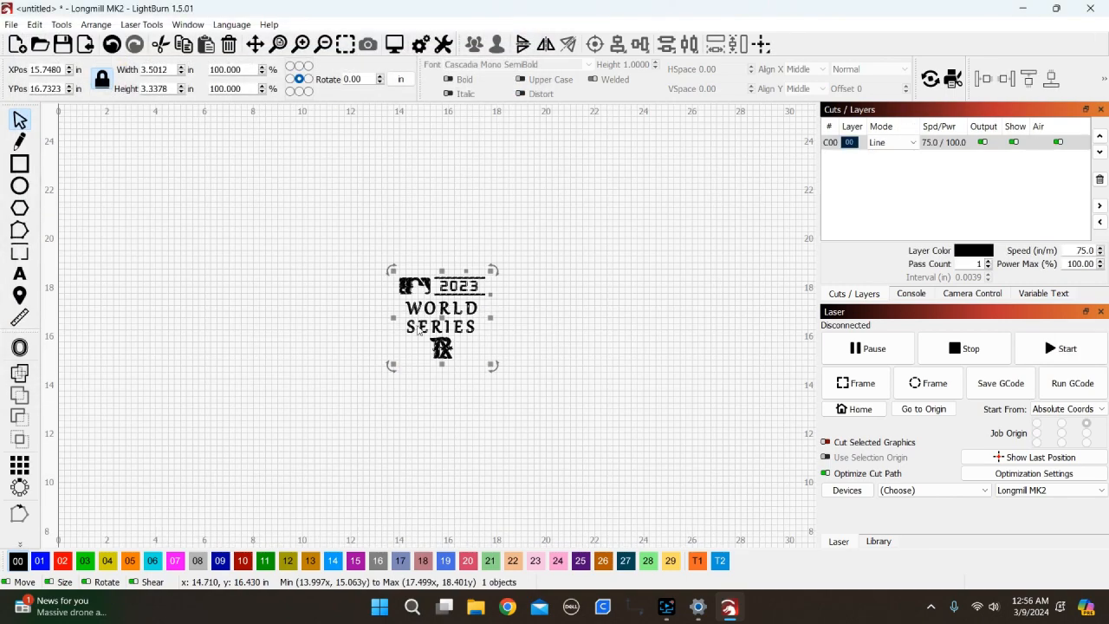
scroll(427, 291, "up", 3)
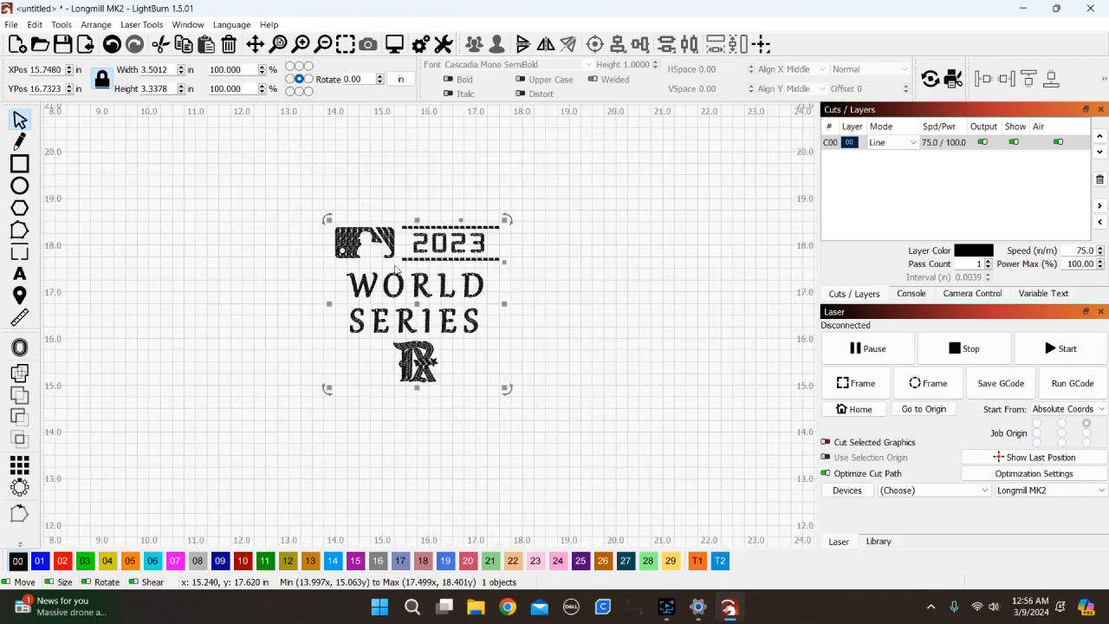
scroll(405, 295, "up", 3)
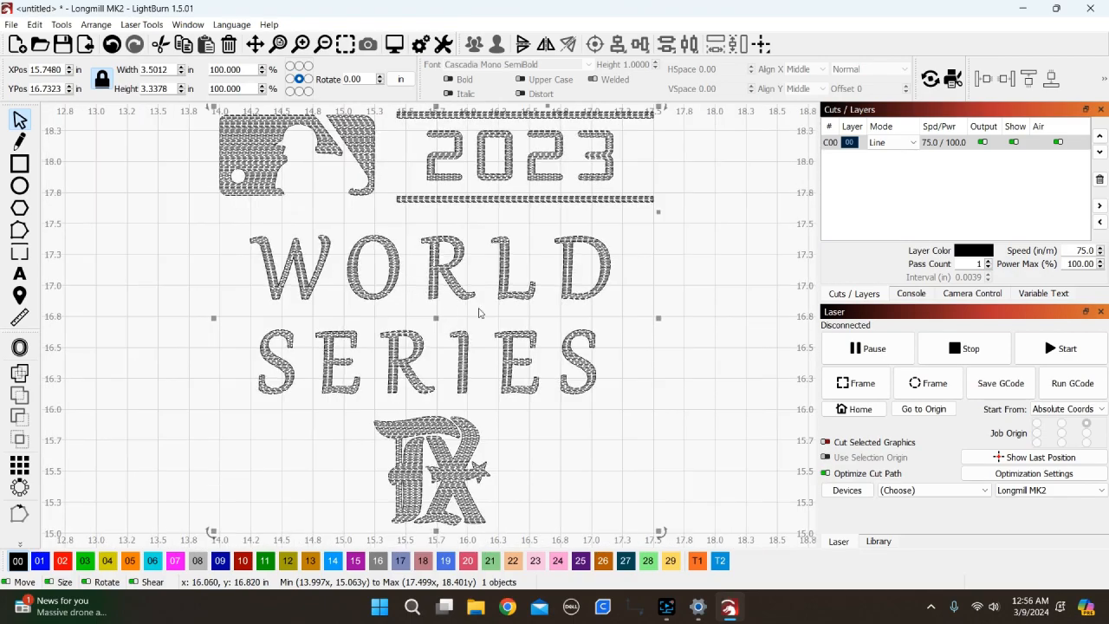
Display the edit nodes of the World Series artwork and examine them on the lettering and the baseball batter logo.
scroll(533, 331, "down", 2)
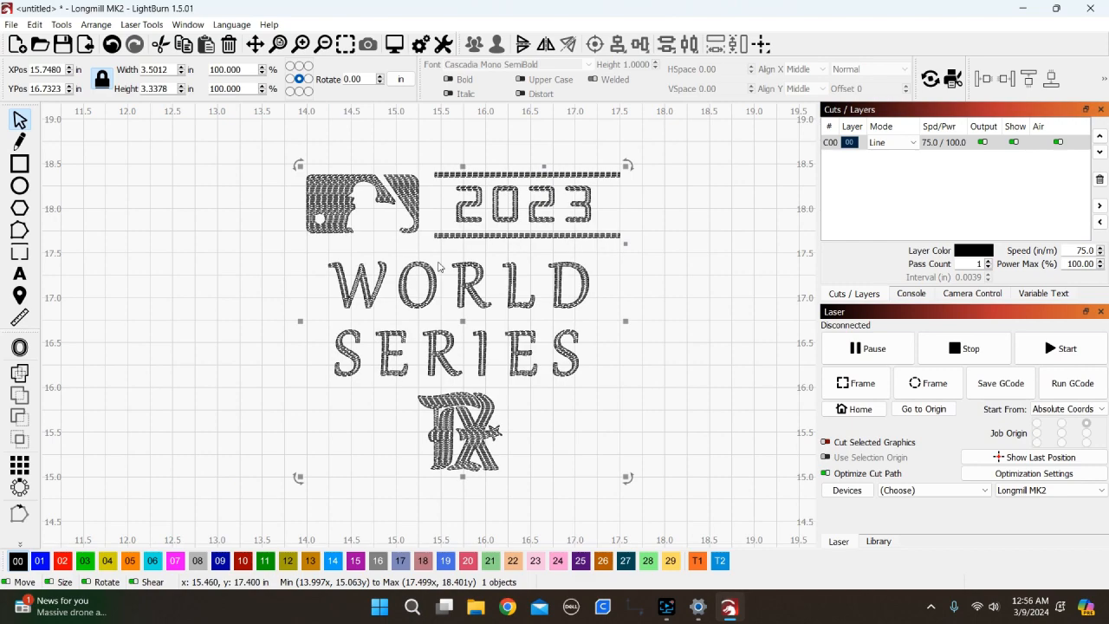
scroll(427, 237, "up", 1)
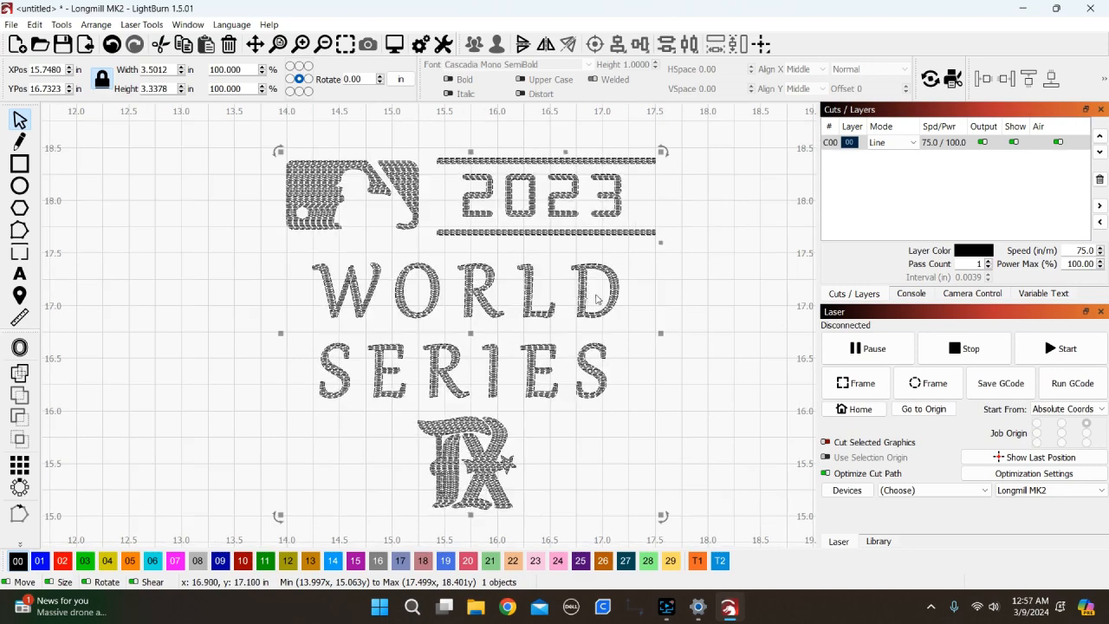
scroll(584, 275, "up", 3)
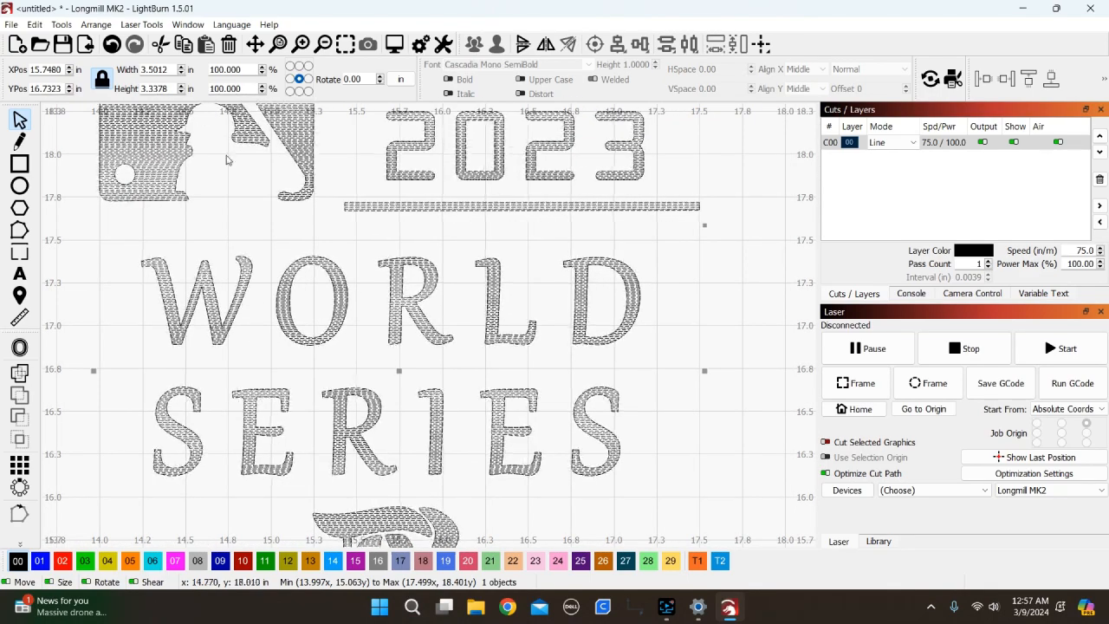
left_click(21, 230)
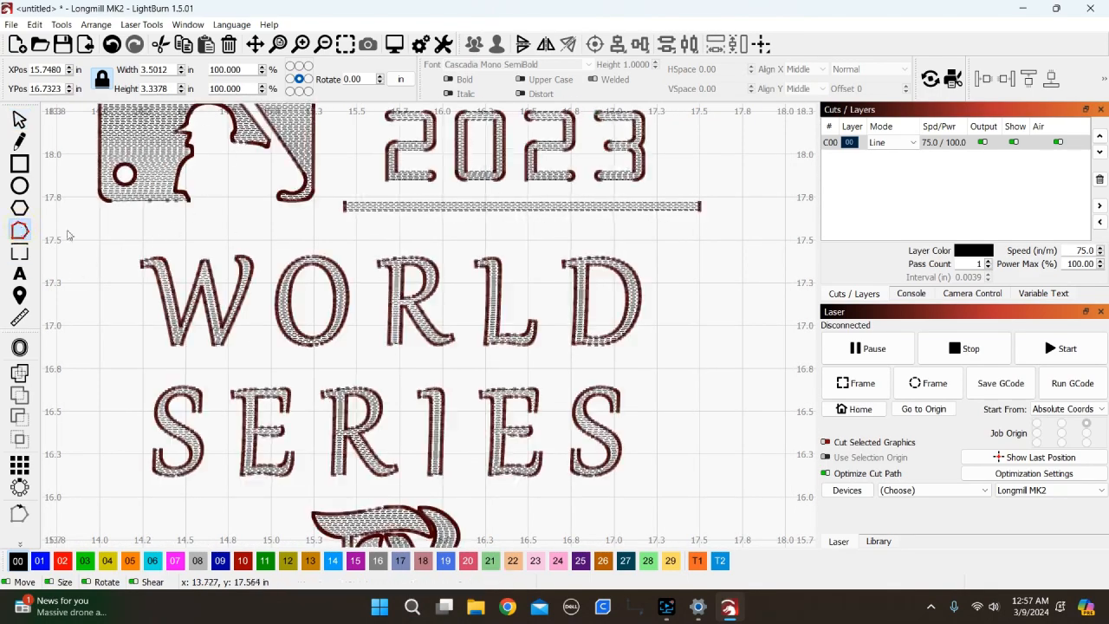
scroll(496, 260, "up", 9)
scroll(500, 241, "up", 3)
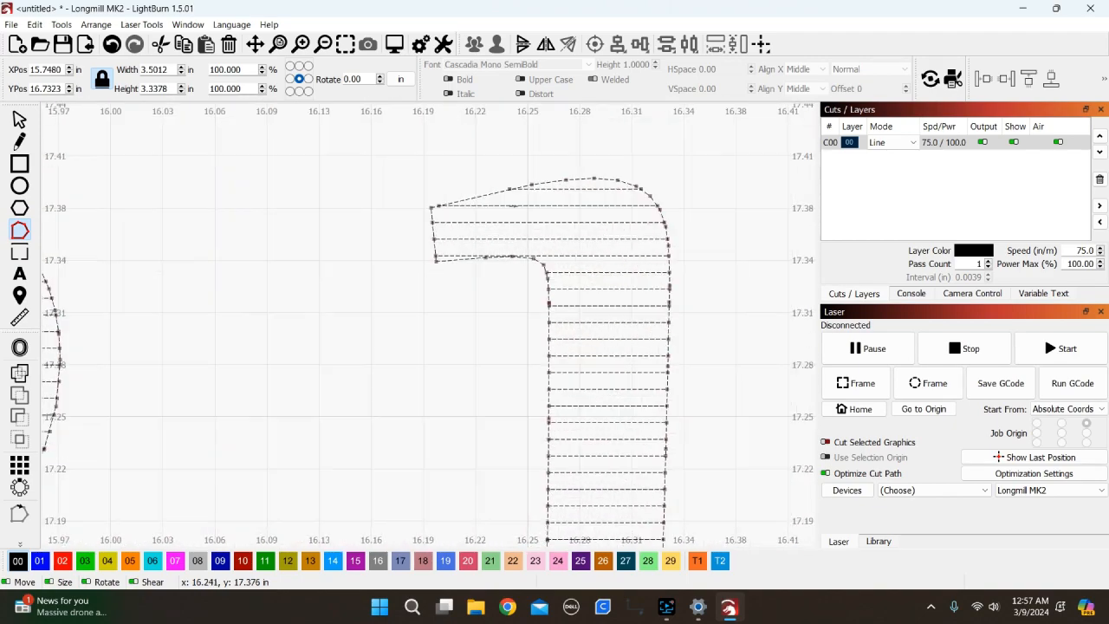
scroll(549, 234, "down", 13)
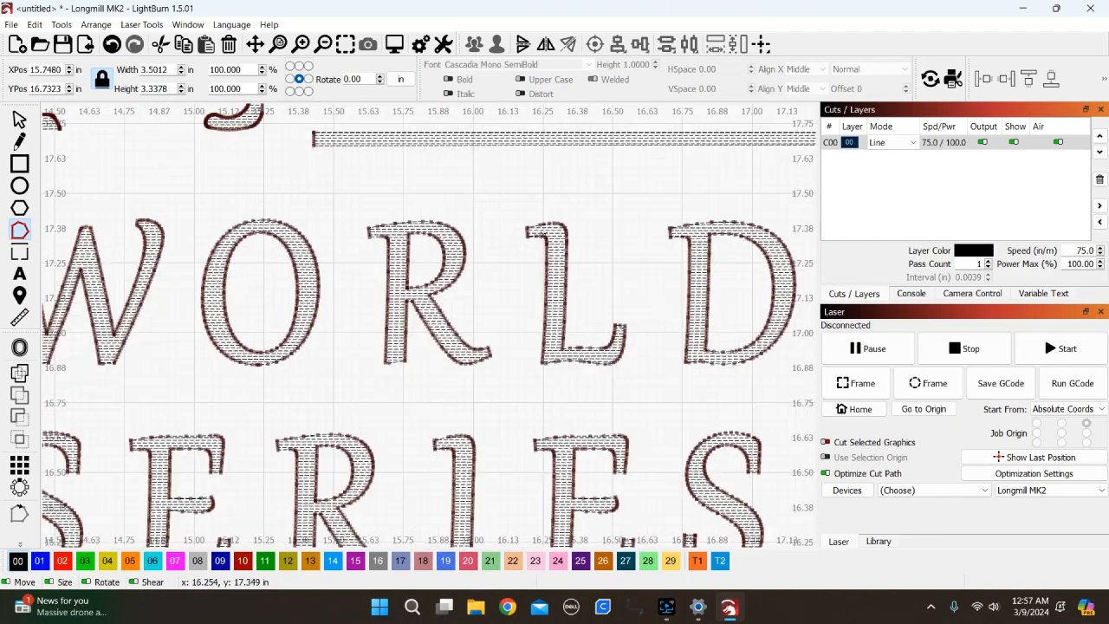
scroll(535, 243, "down", 6)
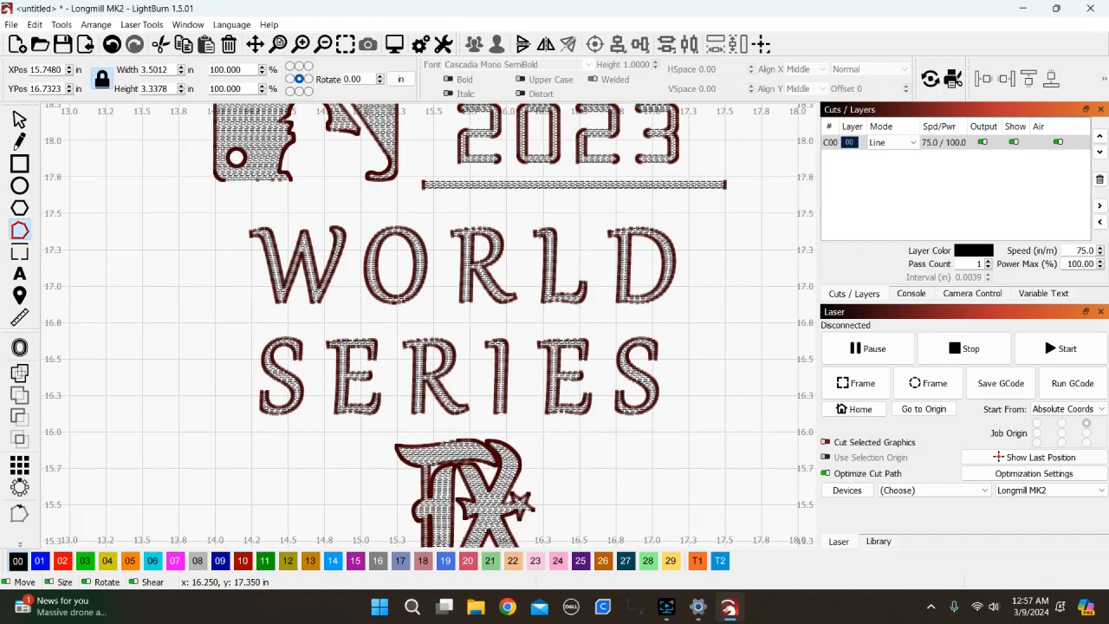
scroll(482, 170, "up", 6)
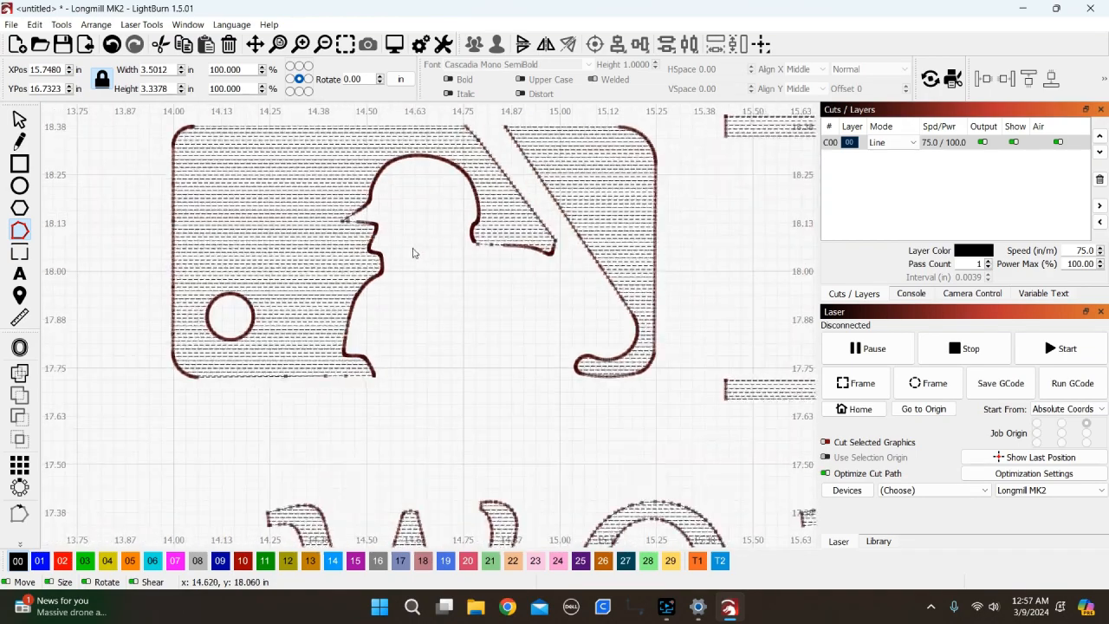
scroll(517, 130, "up", 3)
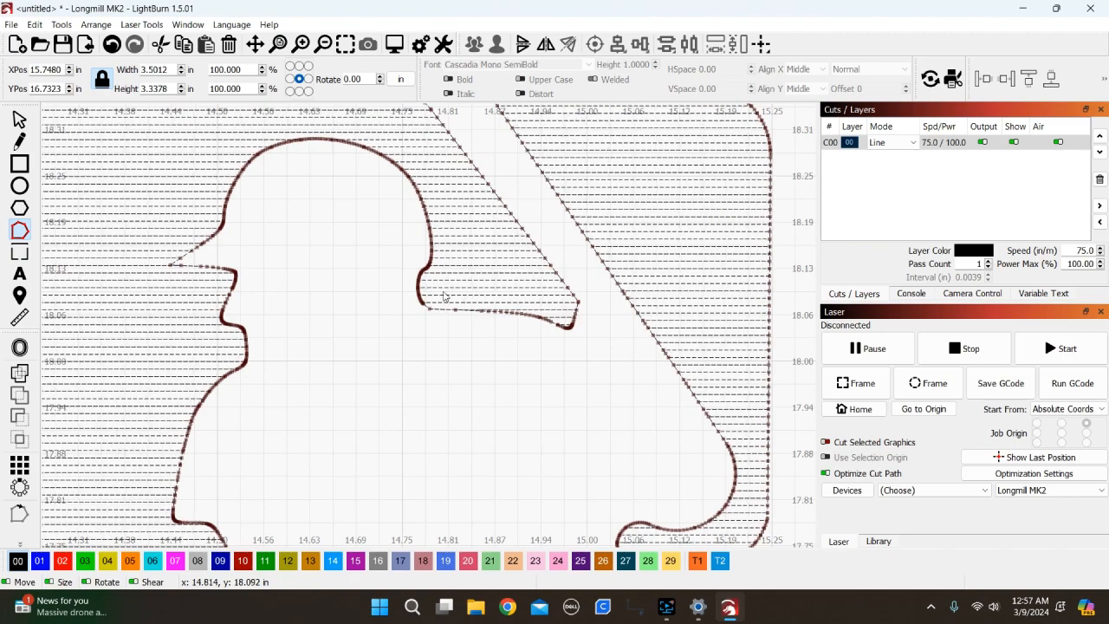
scroll(444, 295, "down", 10)
scroll(282, 351, "up", 6)
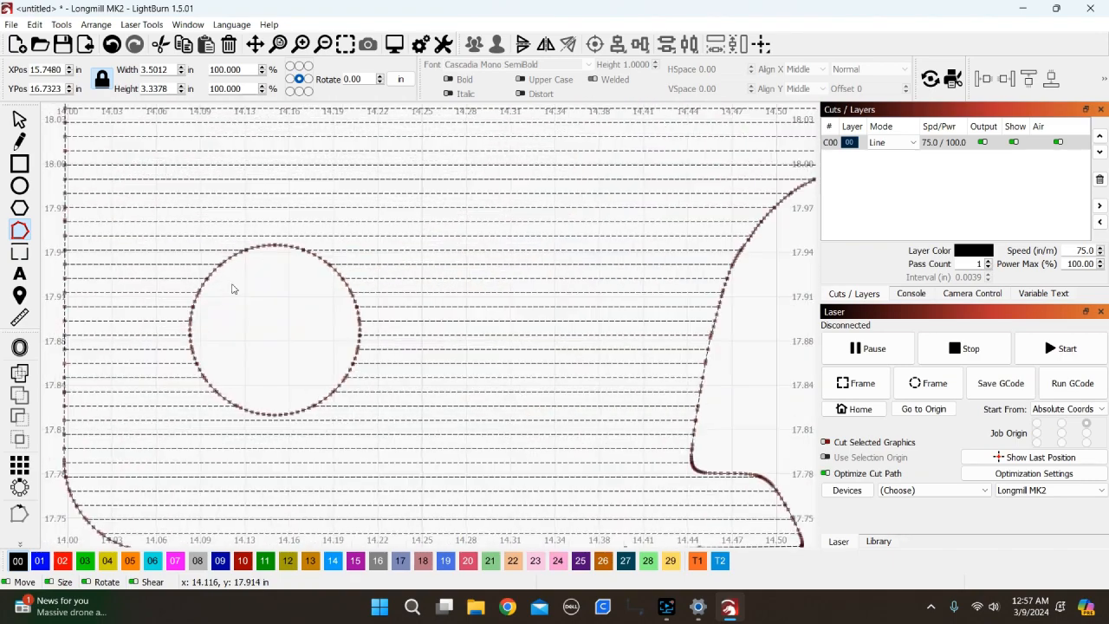
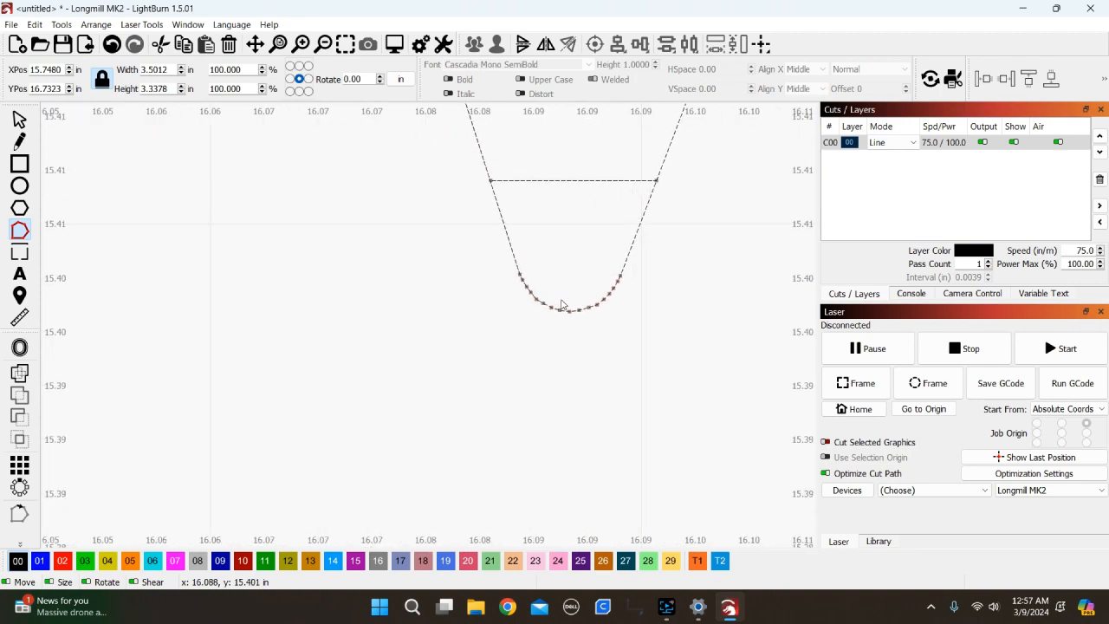
Examine the nodes and fill lines of the TX logo, particularly around its small star.
scroll(604, 320, "down", 6)
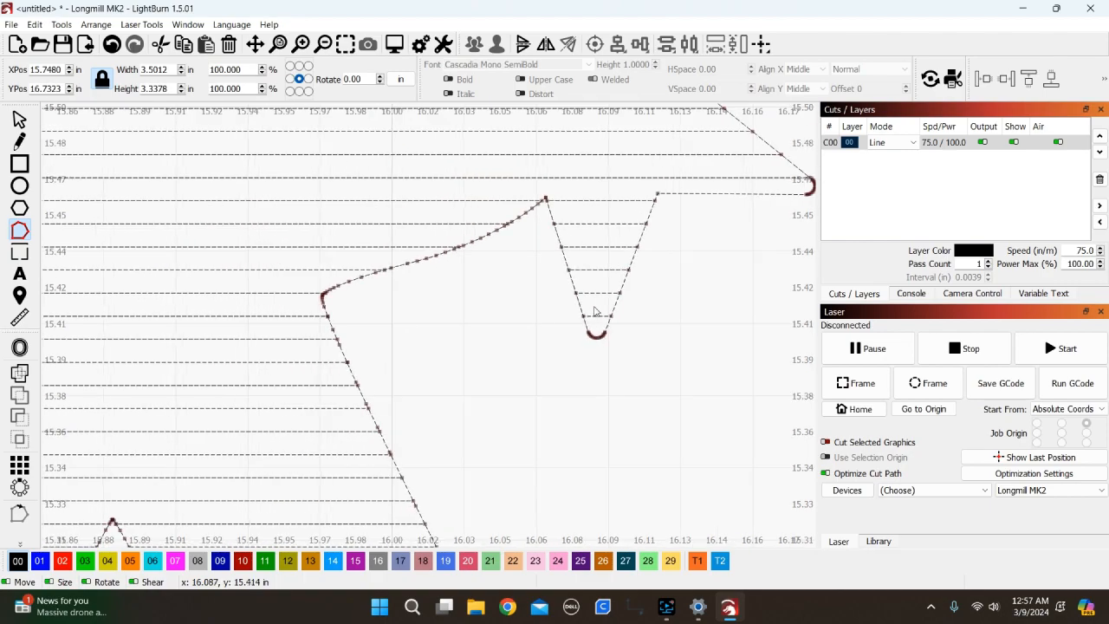
scroll(595, 312, "down", 8)
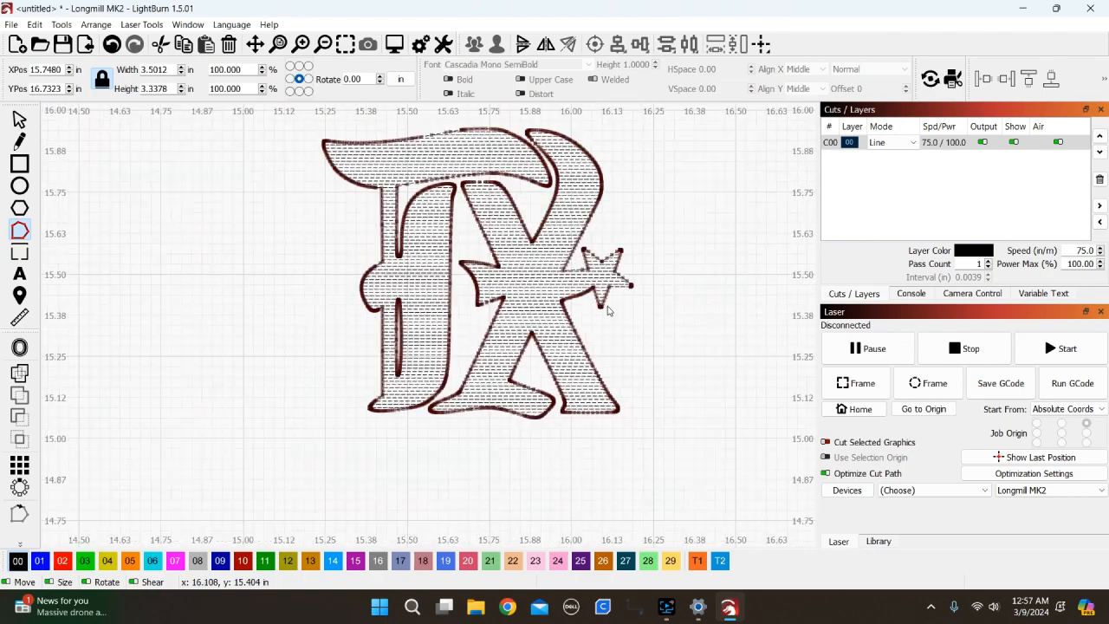
scroll(511, 164, "up", 7)
scroll(510, 165, "up", 3)
scroll(376, 346, "up", 2)
scroll(356, 351, "down", 9)
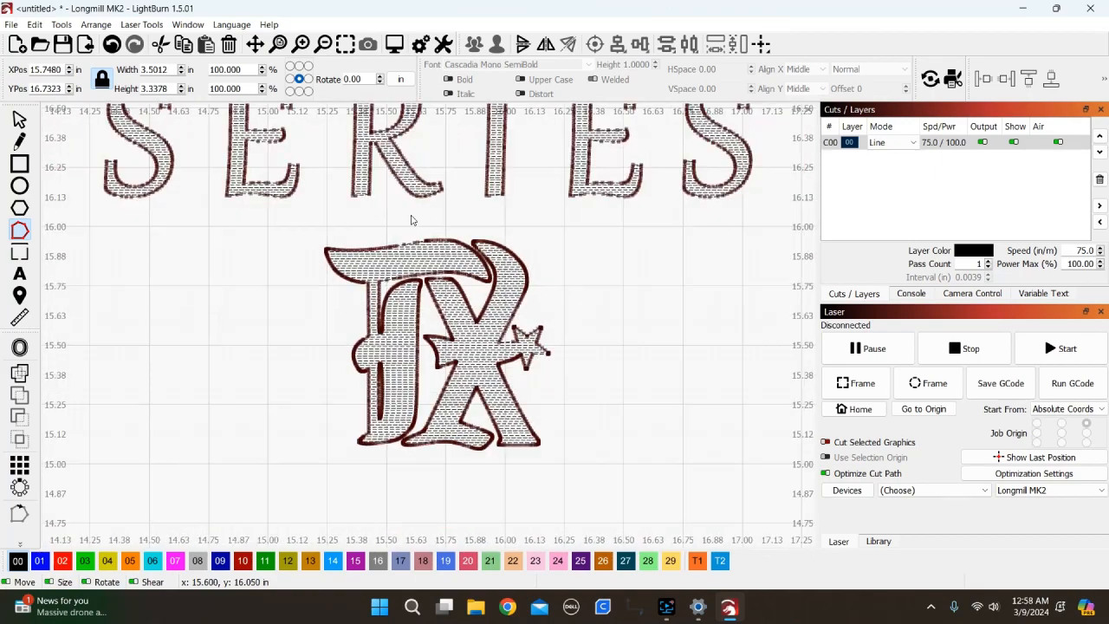
scroll(472, 307, "down", 2)
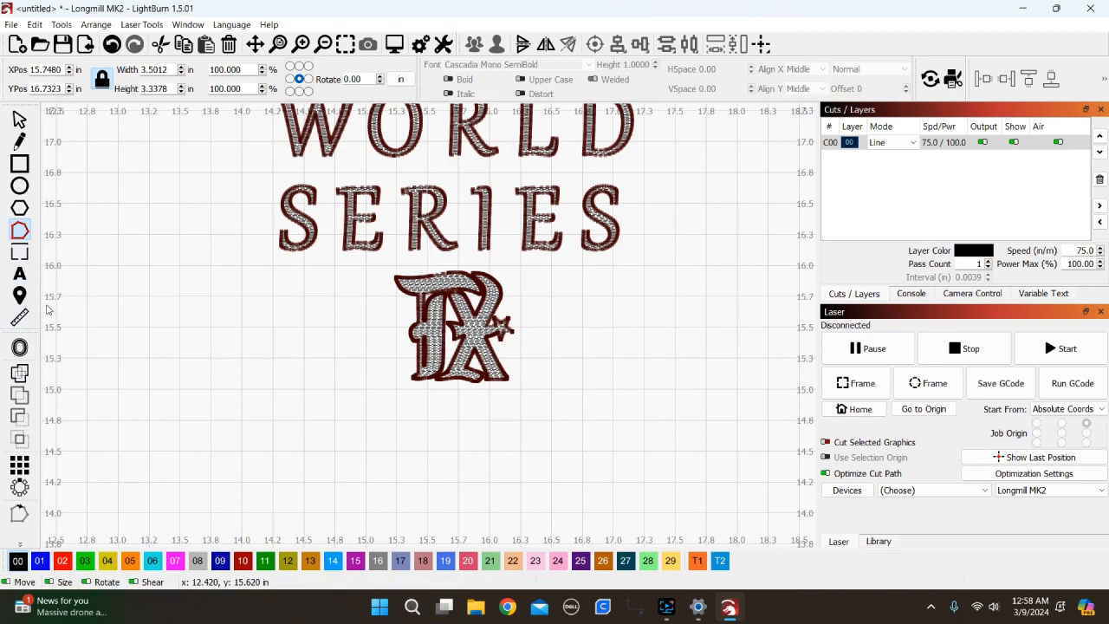
left_click(60, 24)
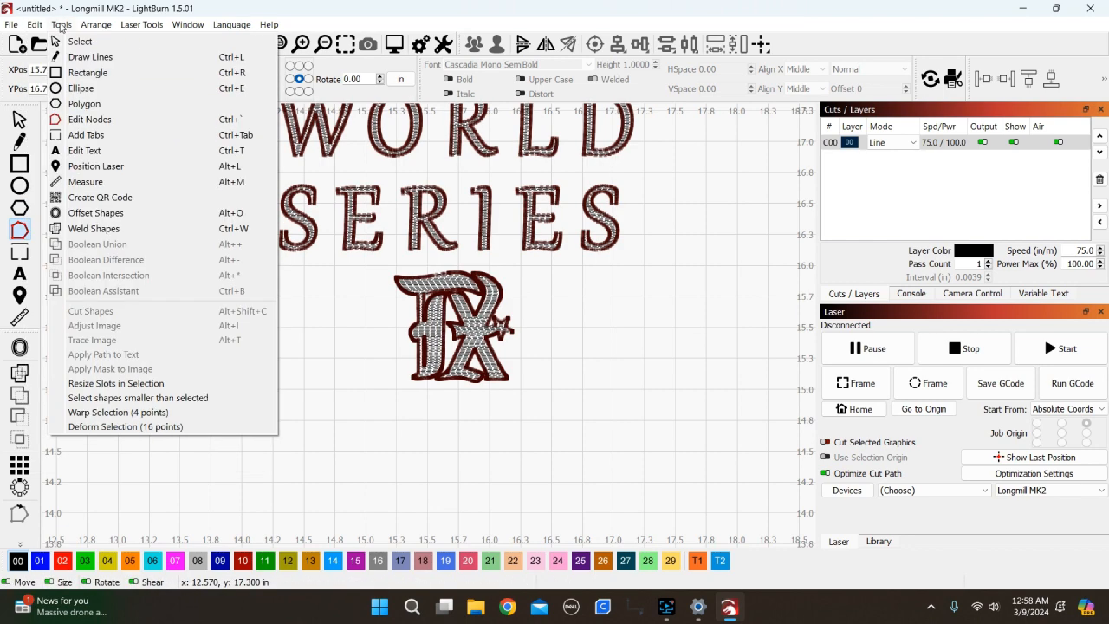
mouse_move(34, 27)
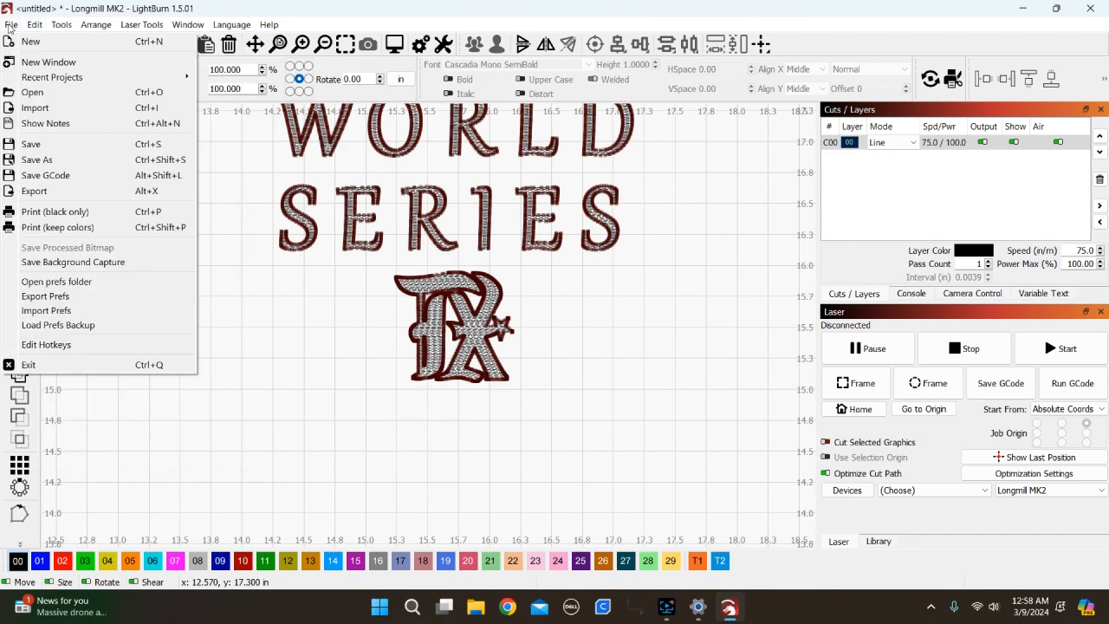
mouse_move(92, 23)
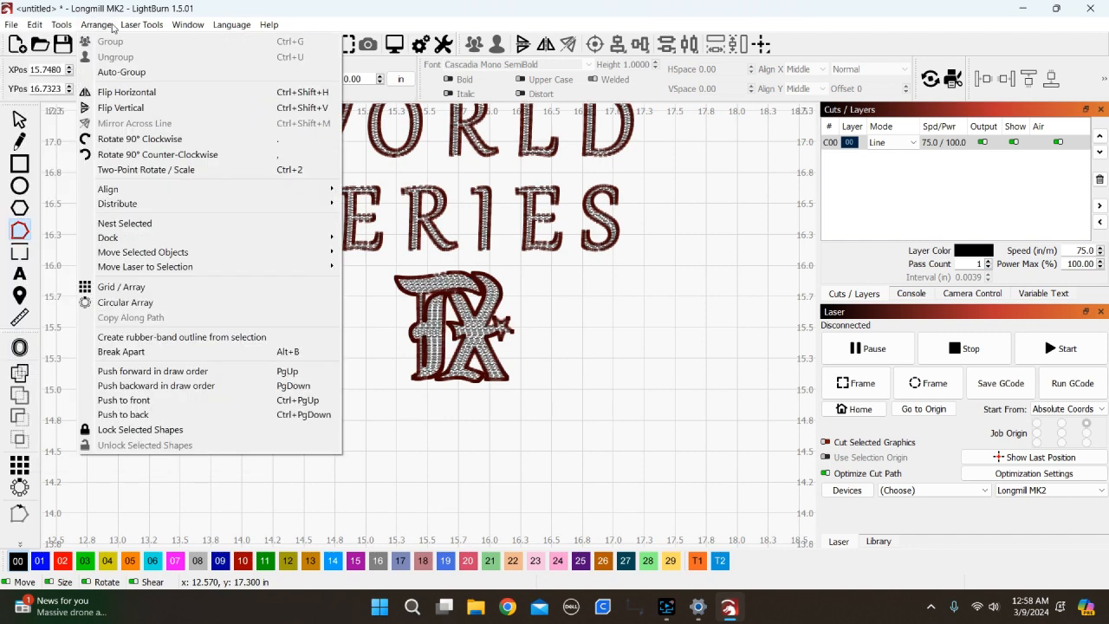
mouse_move(137, 28)
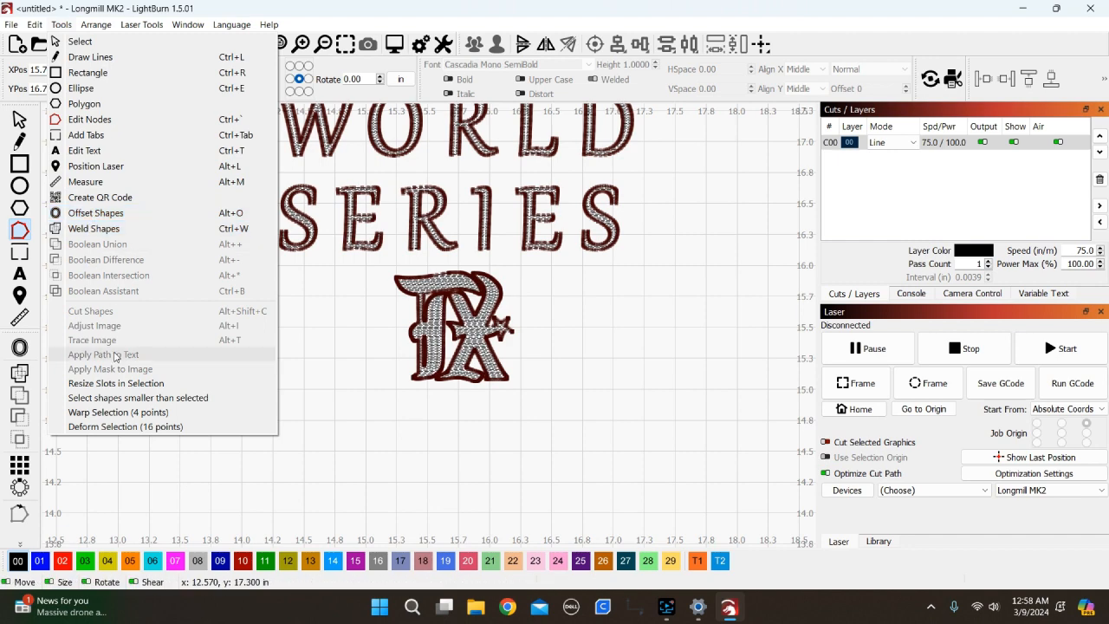
left_click(585, 444)
scroll(585, 444, "down", 3)
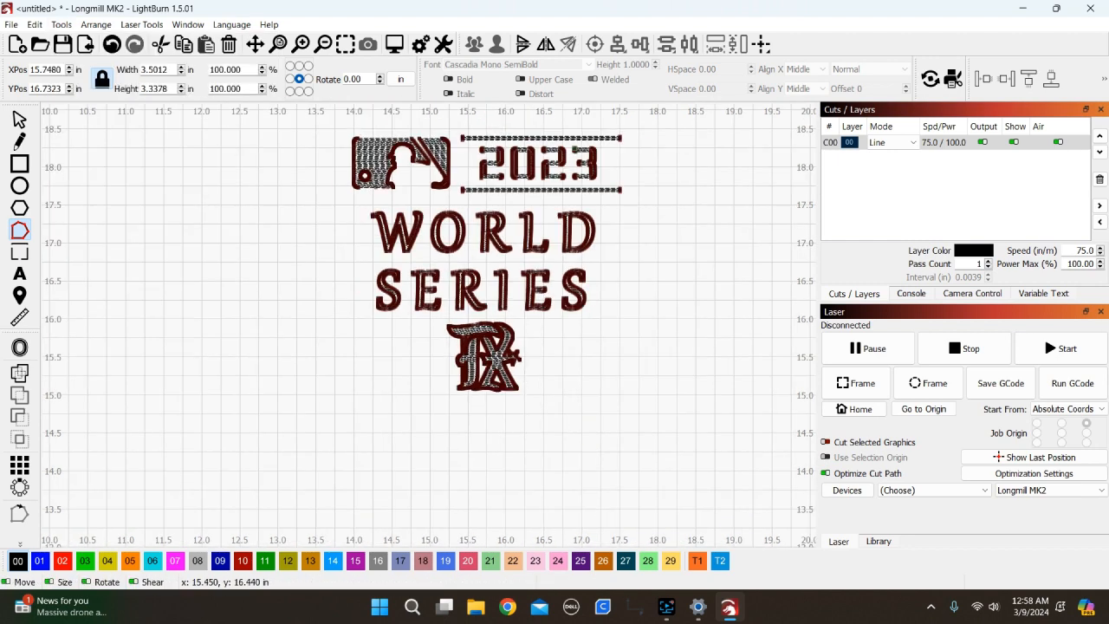
scroll(465, 285, "down", 1)
Exit the program without saving the modified project, and relaunch LightBurn with an empty project.
left_click(9, 25)
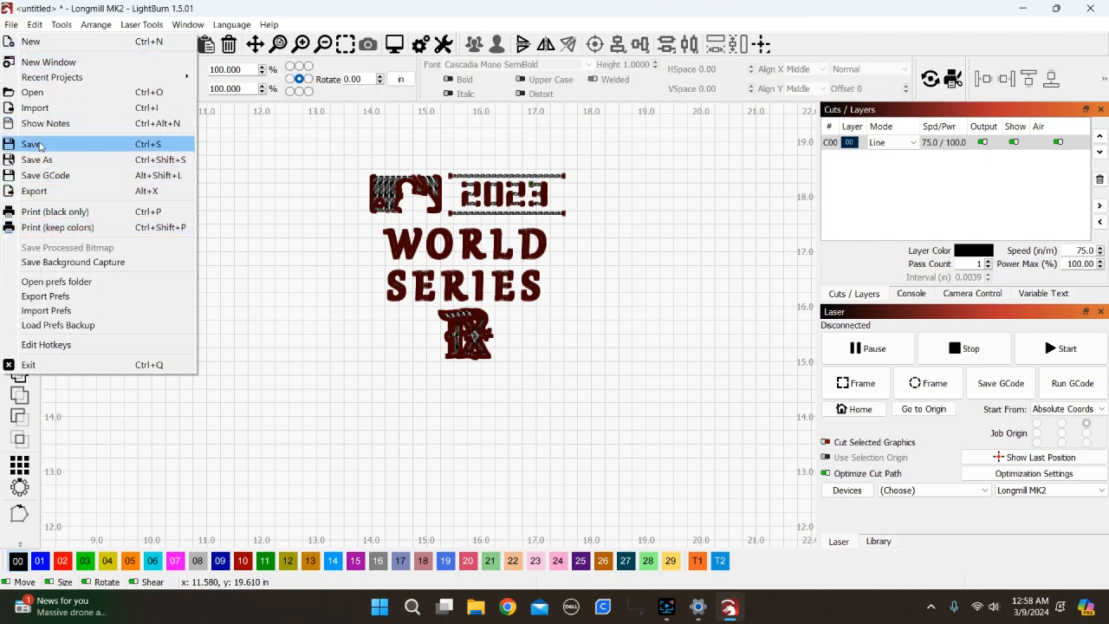
left_click(68, 364)
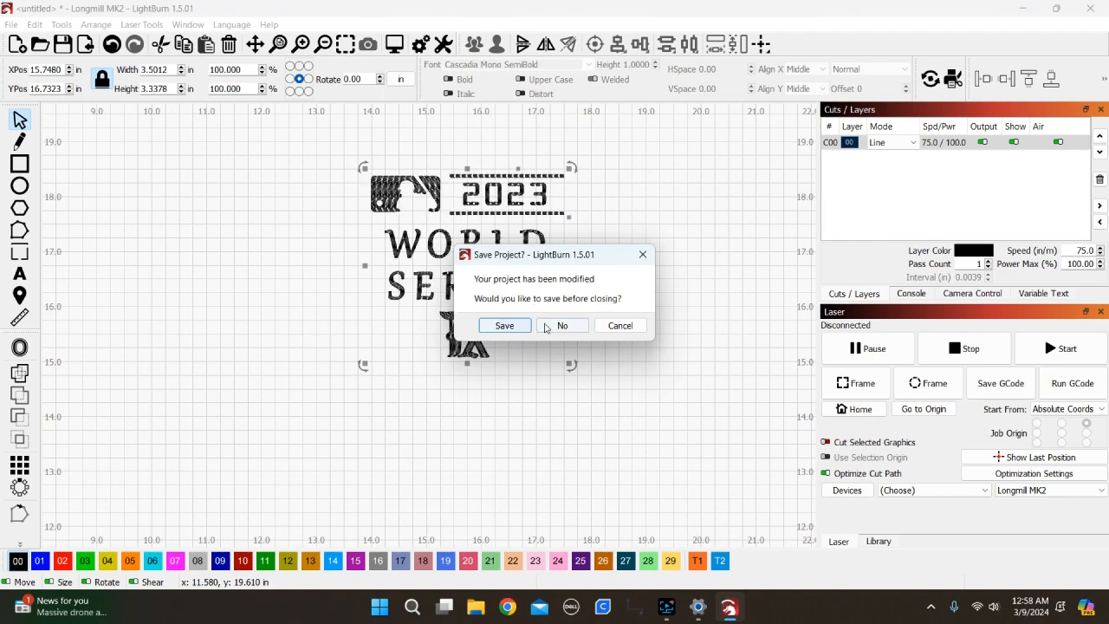
left_click(546, 326)
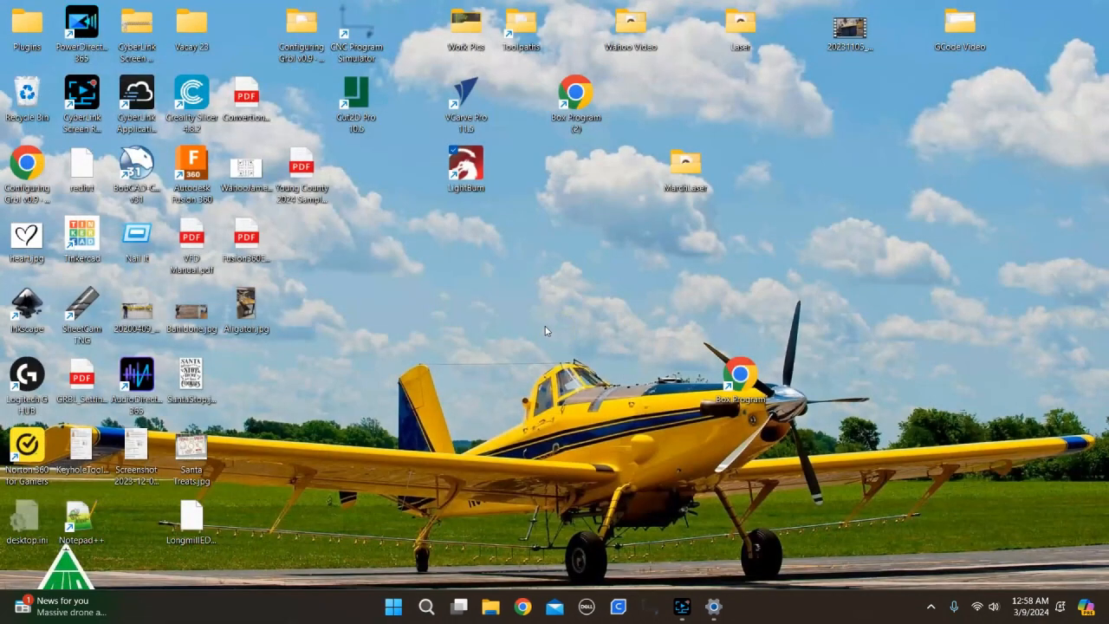
double_click(485, 168)
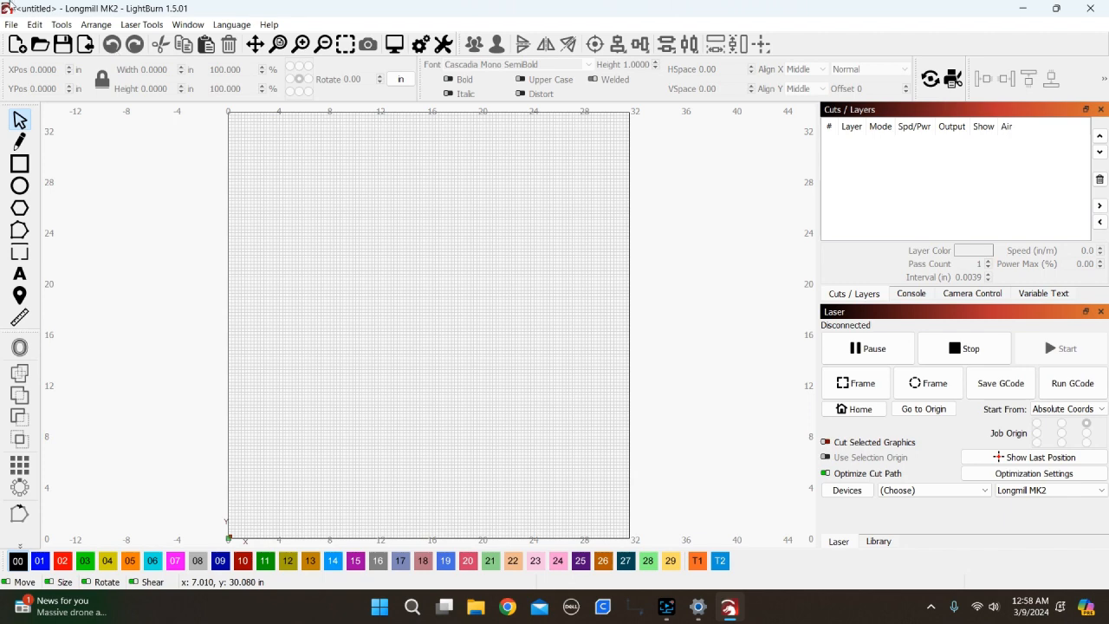
Import the image TRWS2023.jpg from the Laser folder into the empty project.
left_click(86, 45)
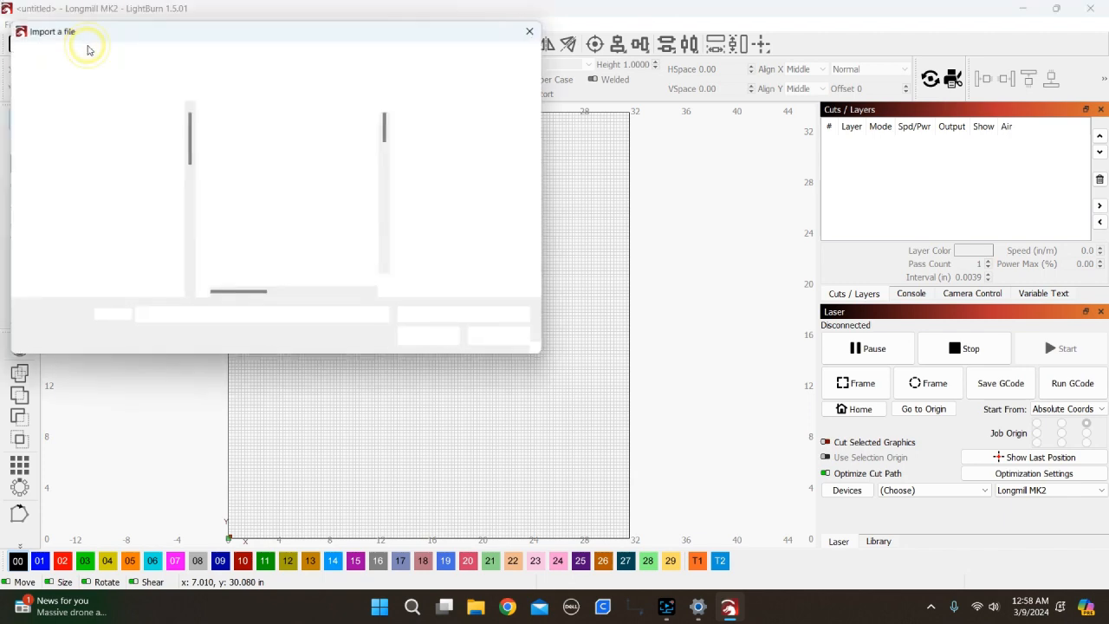
scroll(295, 247, "down", 1)
scroll(298, 242, "down", 1)
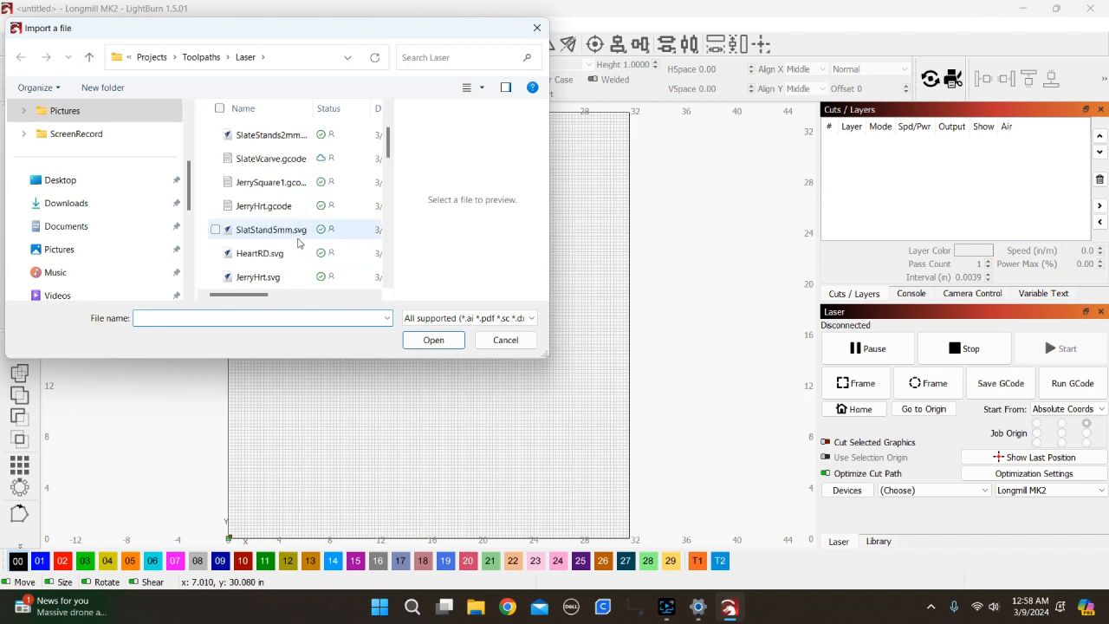
scroll(299, 242, "down", 5)
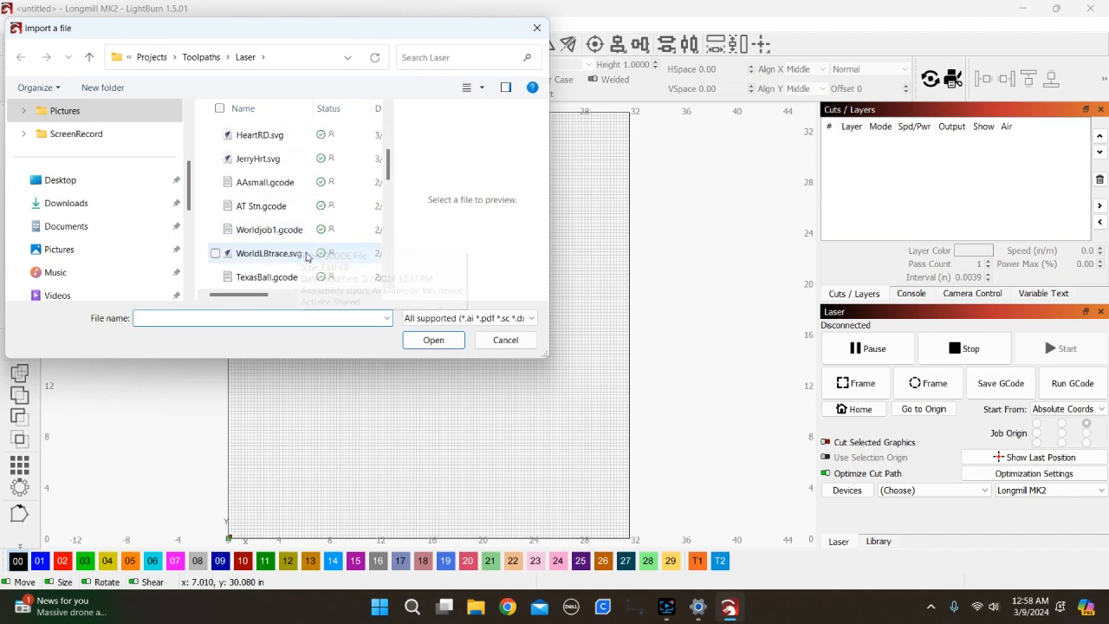
scroll(322, 273, "down", 1)
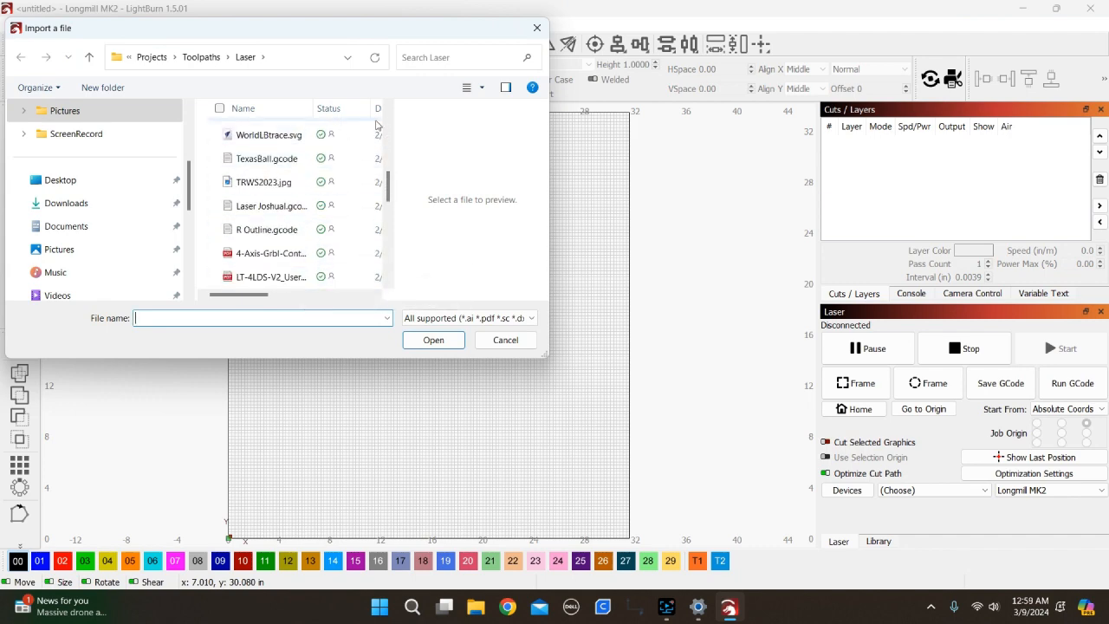
left_click_drag(395, 125, 458, 128)
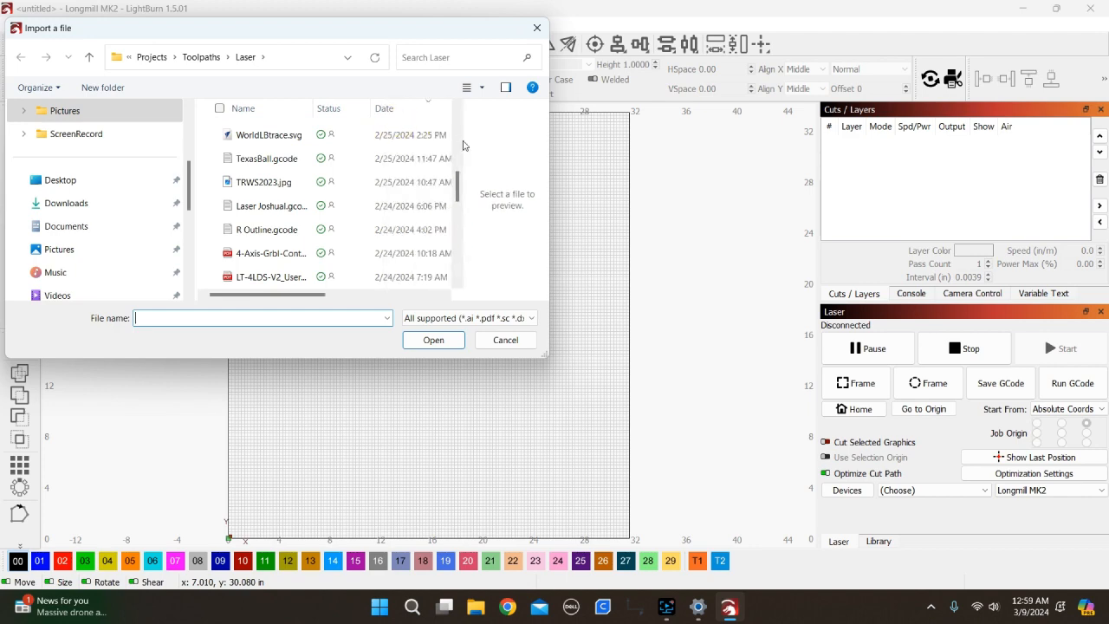
left_click(266, 184)
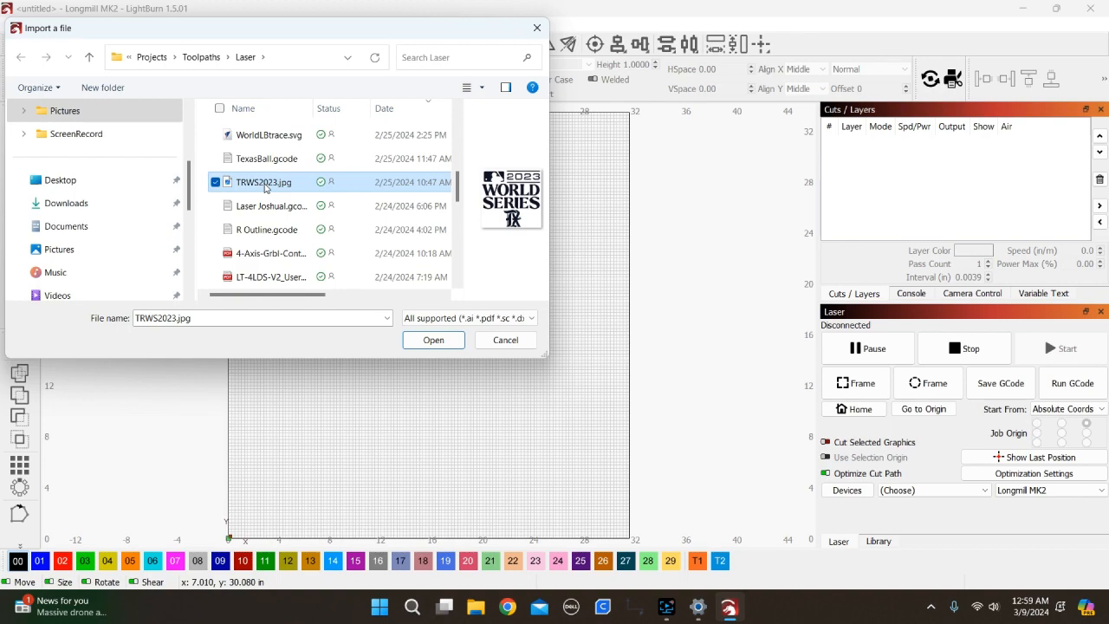
left_click(433, 340)
Switch to node editing and examine the imported World Series image, including its lettering and the star of the TX logo.
scroll(427, 319, "up", 2)
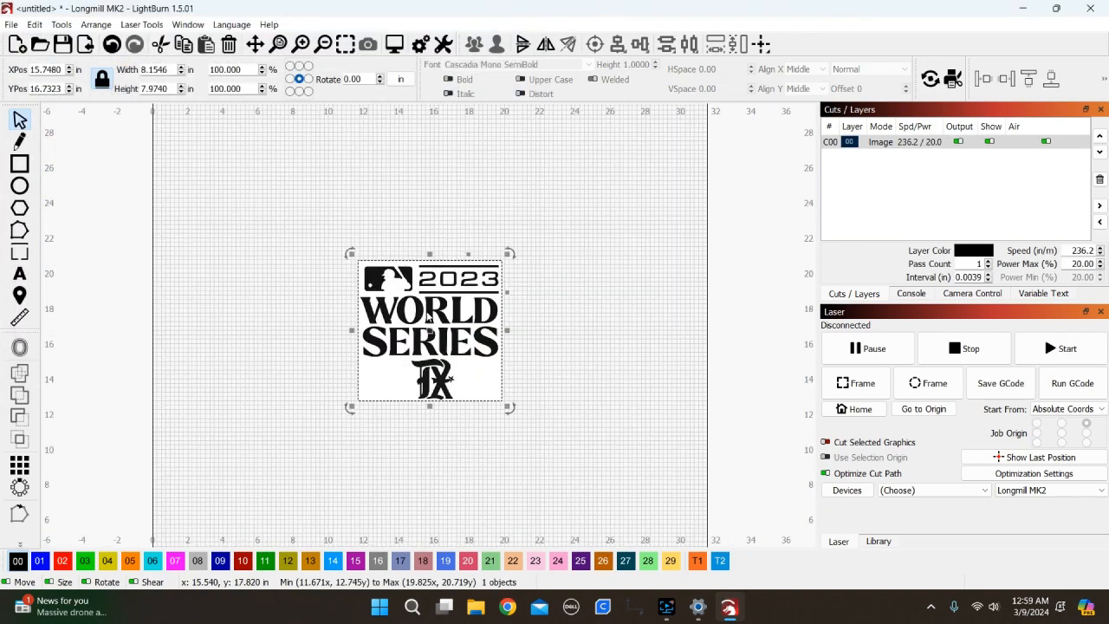
scroll(427, 319, "up", 1)
scroll(427, 319, "up", 1)
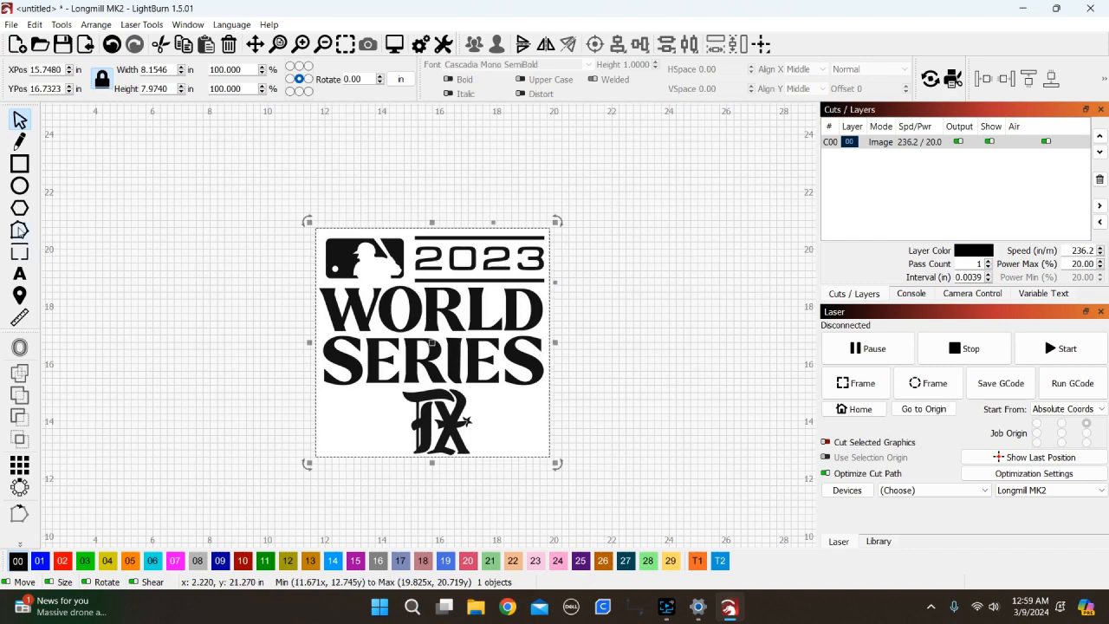
left_click(19, 230)
scroll(405, 304, "up", 3)
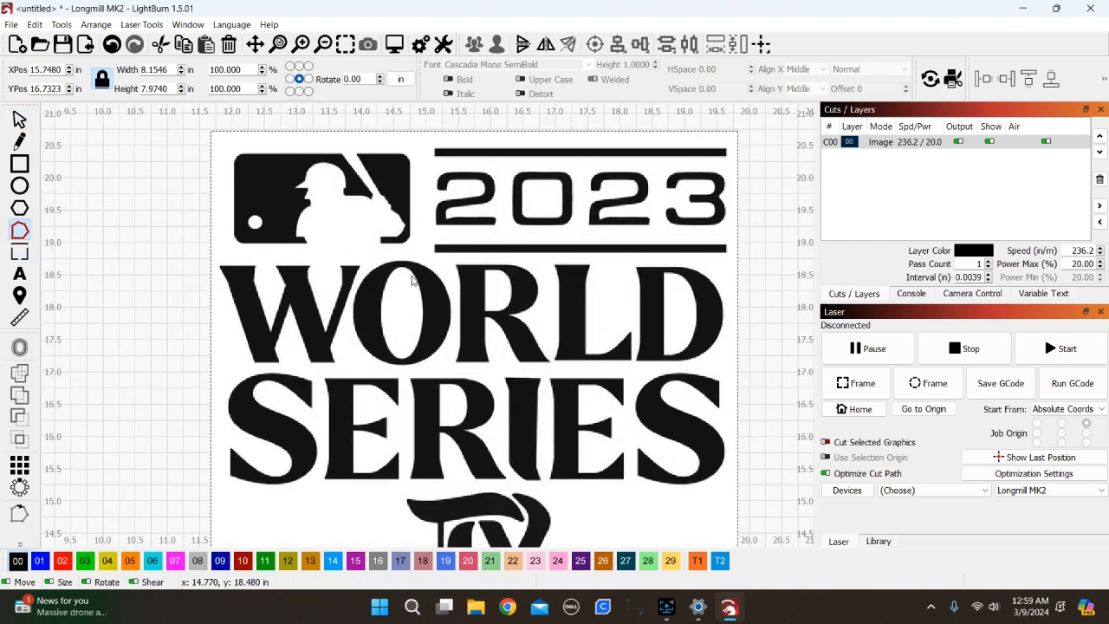
scroll(411, 276, "down", 4)
scroll(411, 256, "down", 1)
scroll(442, 312, "up", 5)
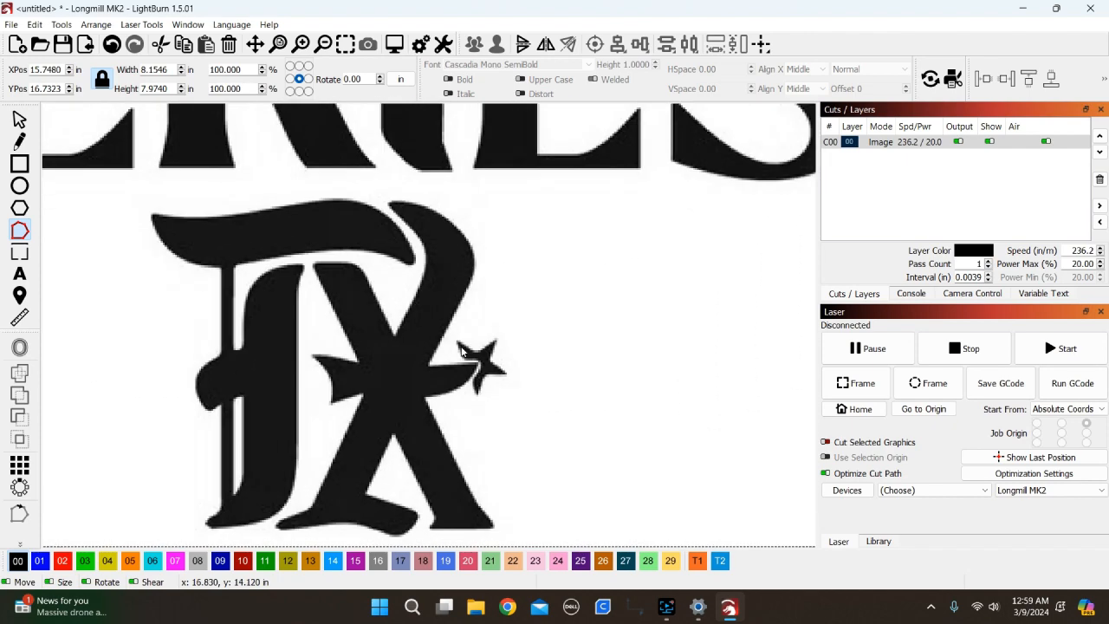
scroll(468, 354, "up", 1)
scroll(493, 371, "down", 4)
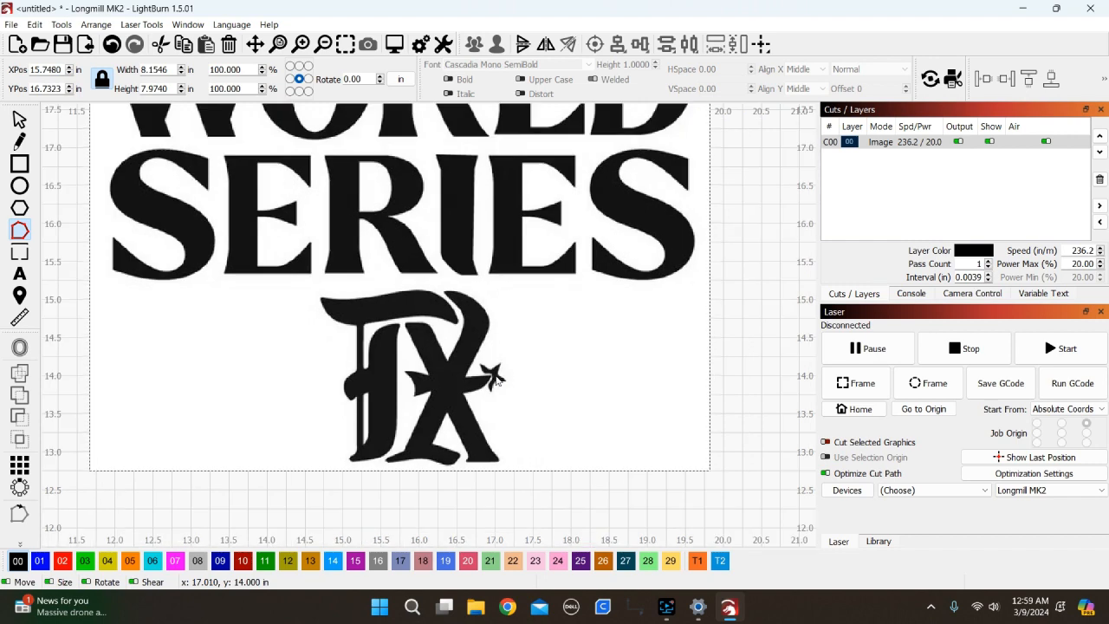
Trace the imported World Series image into vectors with cutoff 0 and threshold 128, deleting the image after the trace.
scroll(493, 375, "down", 4)
scroll(427, 188, "up", 2)
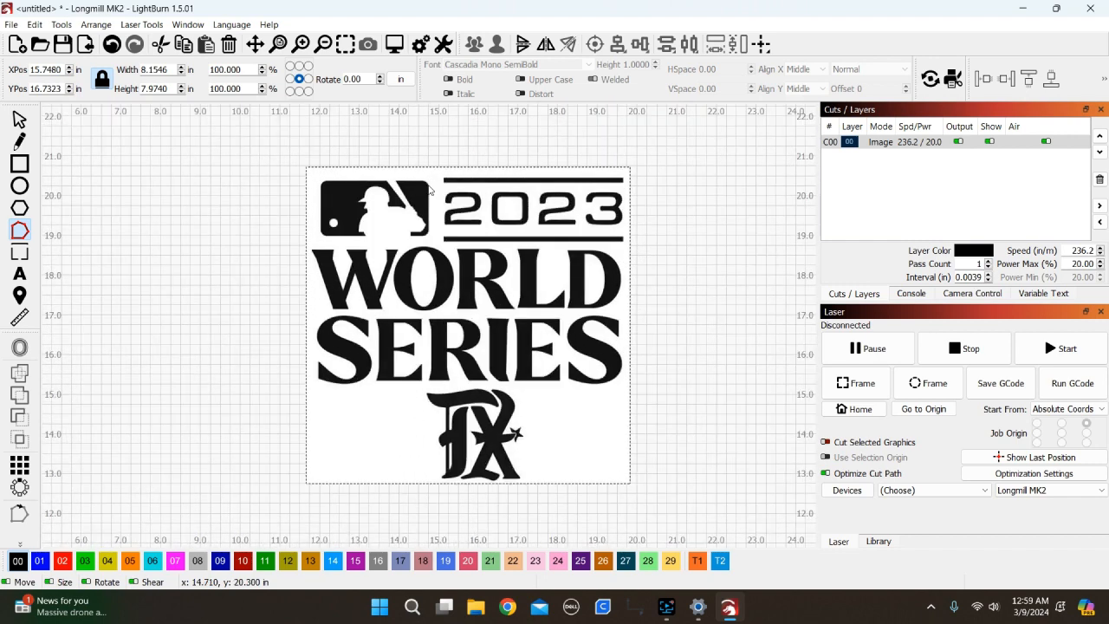
left_click(20, 234)
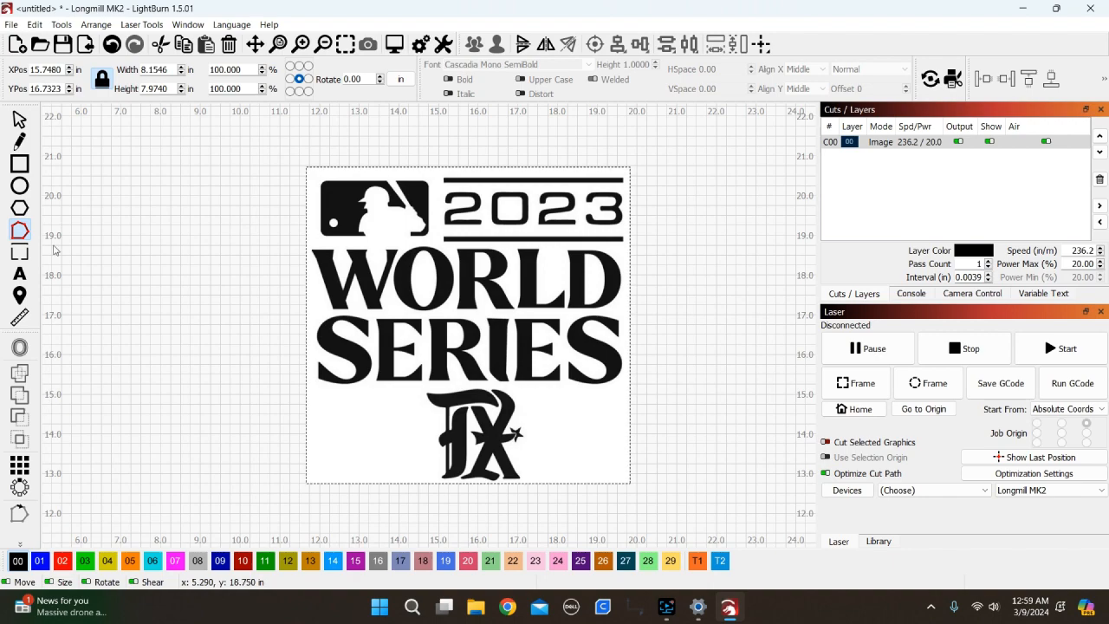
left_click(62, 25)
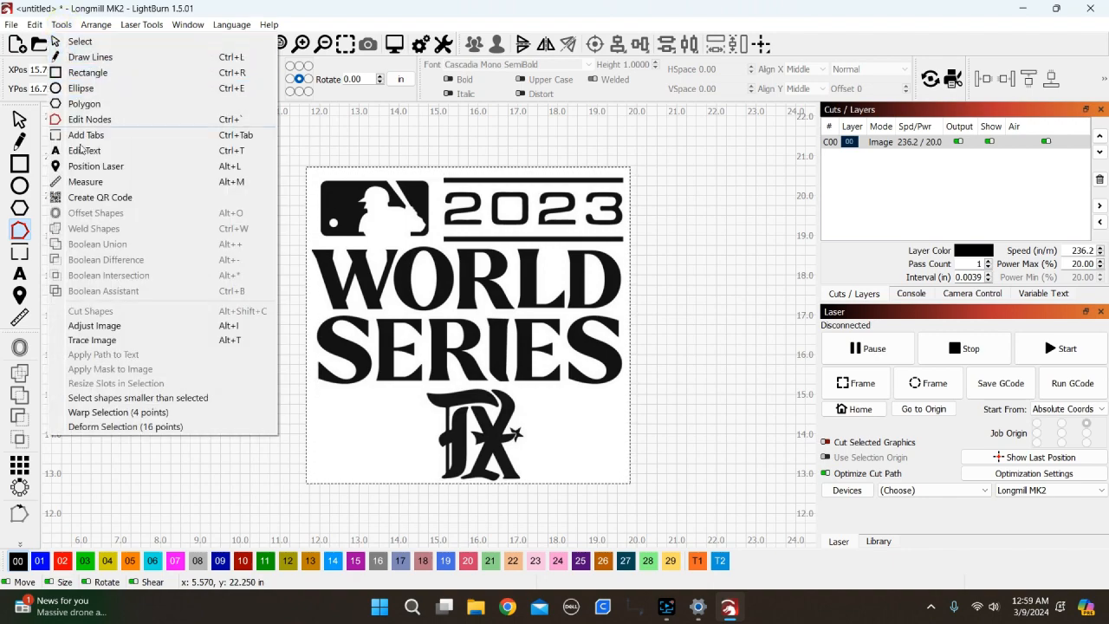
left_click(92, 340)
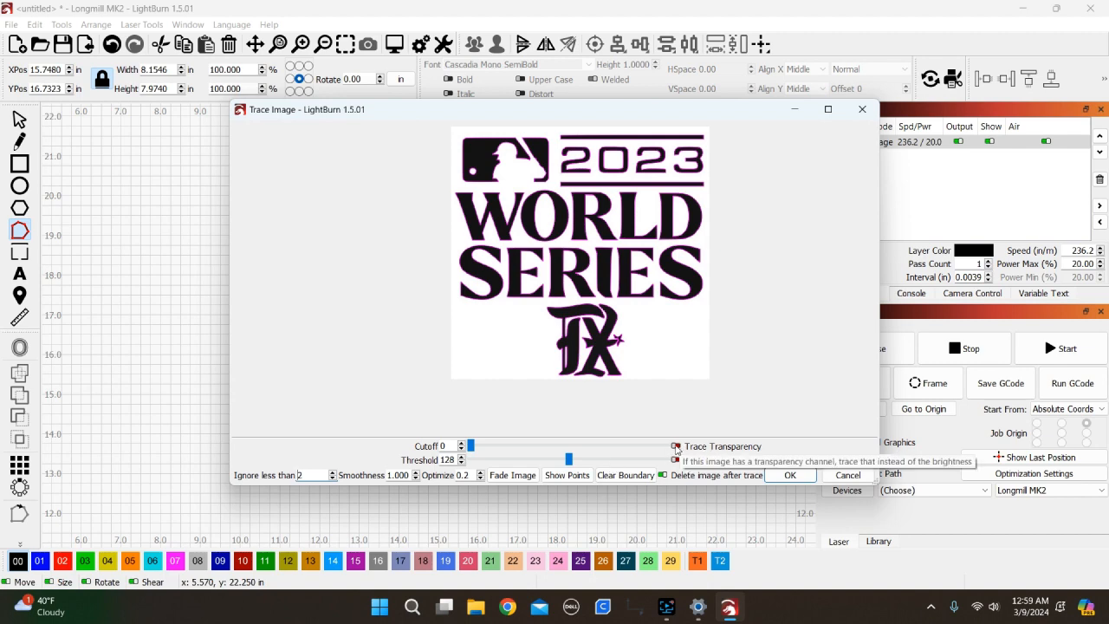
left_click(794, 475)
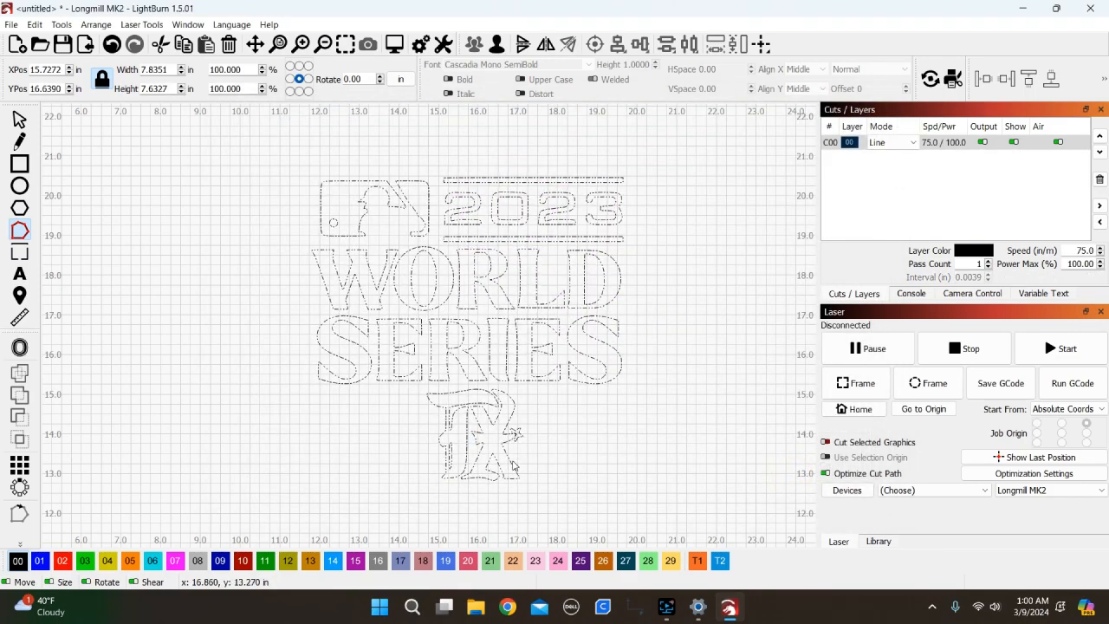
Examine the traced outlines of the TX logo, particularly where its small star meets the lettering.
scroll(515, 447, "up", 3)
scroll(515, 447, "up", 5)
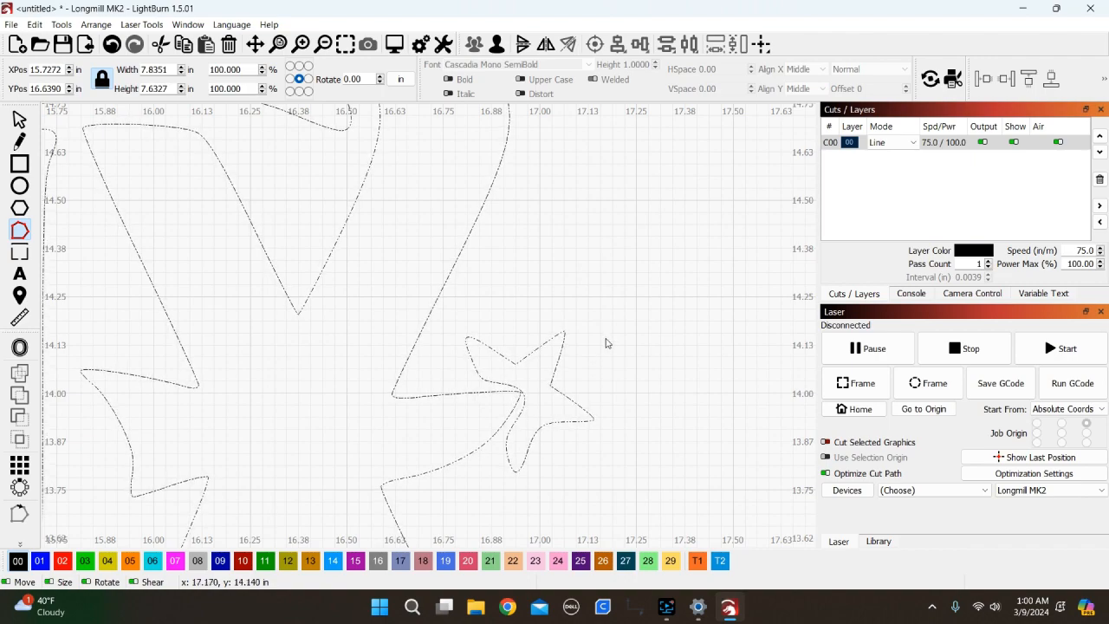
scroll(645, 327, "down", 4)
scroll(645, 327, "down", 8)
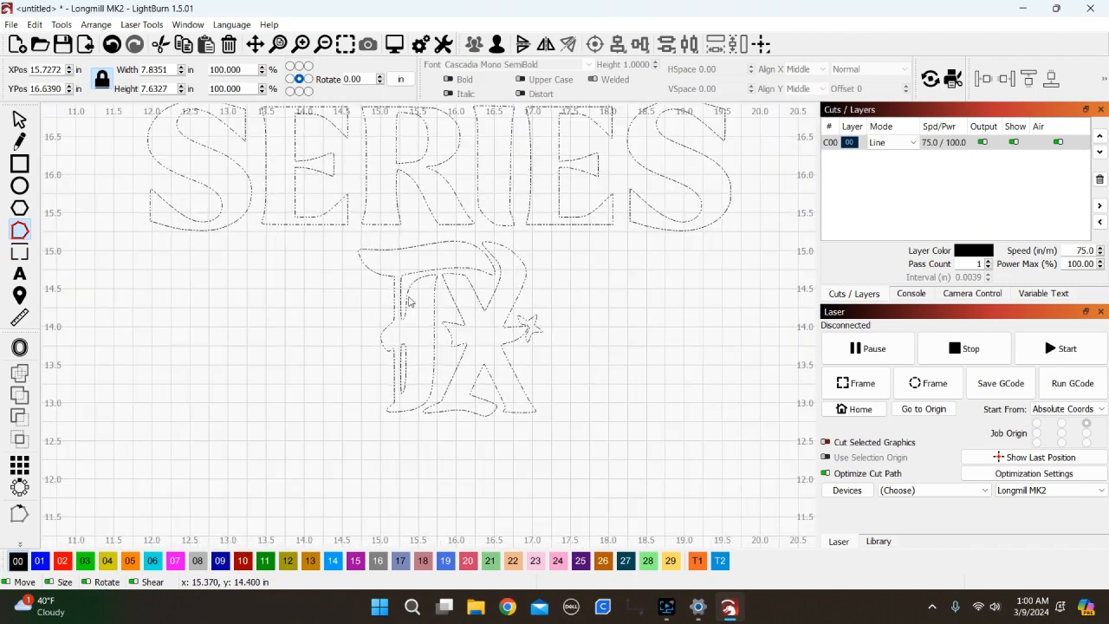
scroll(500, 348, "down", 1)
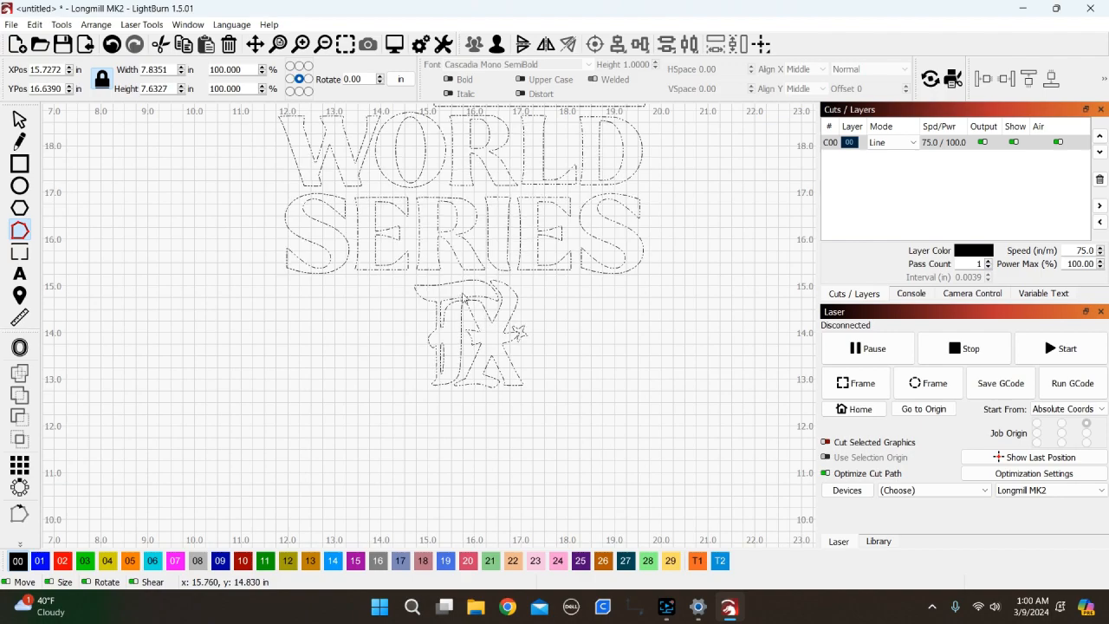
scroll(462, 295, "up", 10)
scroll(587, 392, "down", 7)
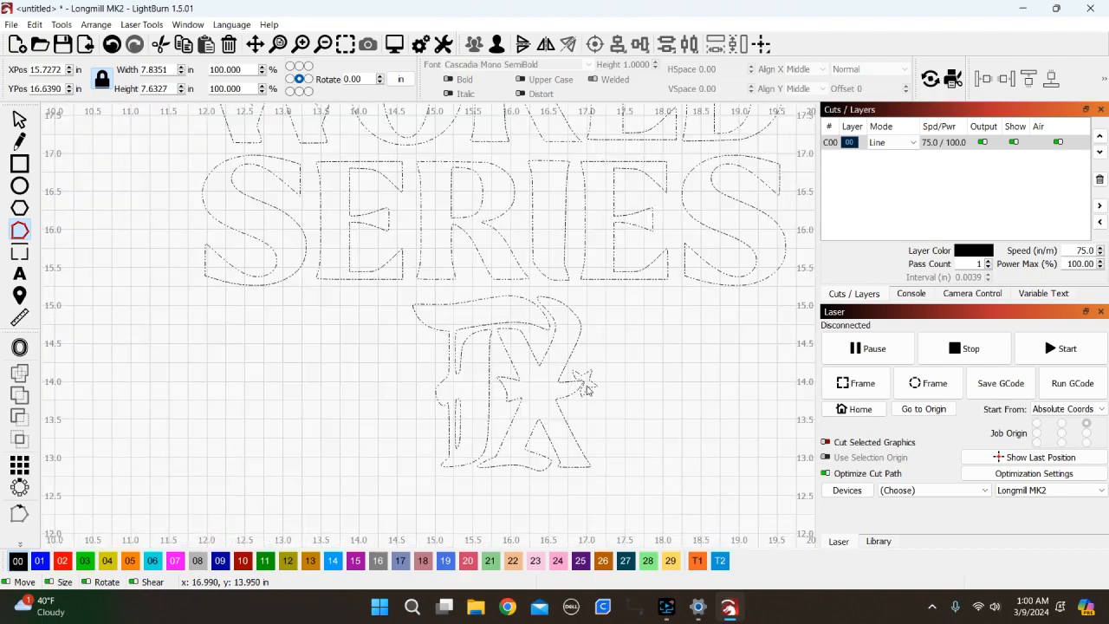
scroll(468, 344, "down", 4)
scroll(344, 241, "up", 6)
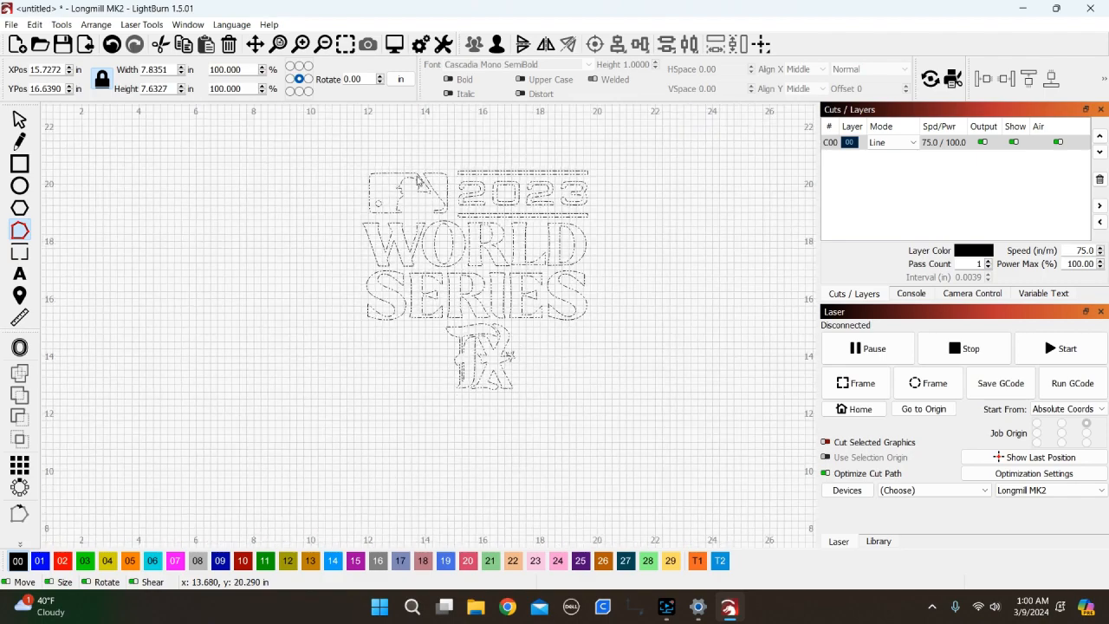
Examine the traced outlines of the batter logo, the 2023 and World Series lettering, and the TX logo.
scroll(343, 241, "up", 8)
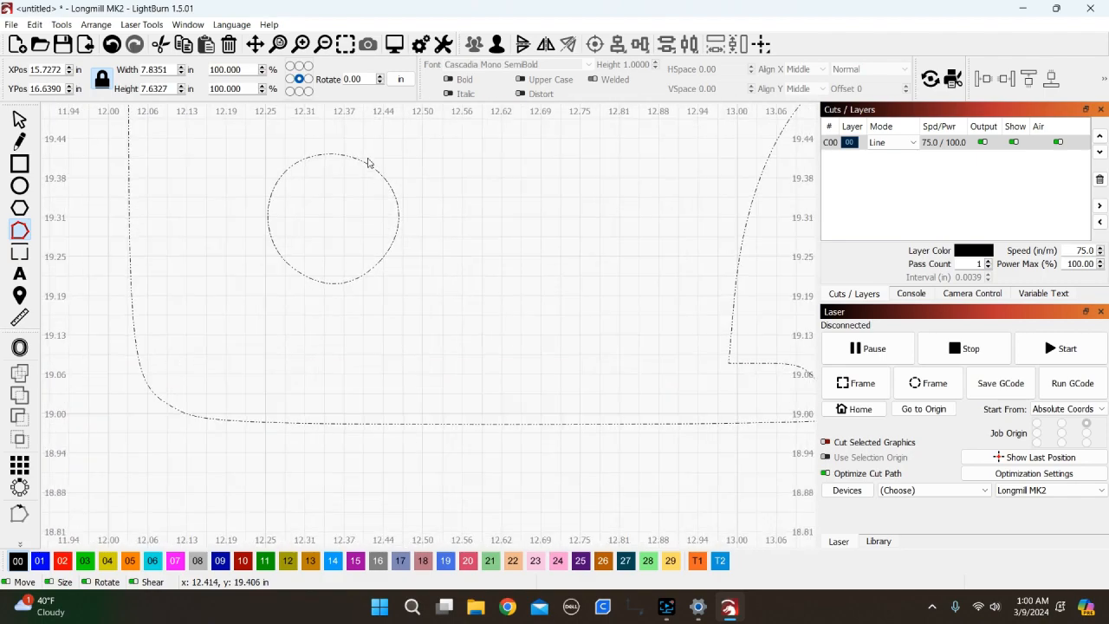
scroll(356, 290, "down", 8)
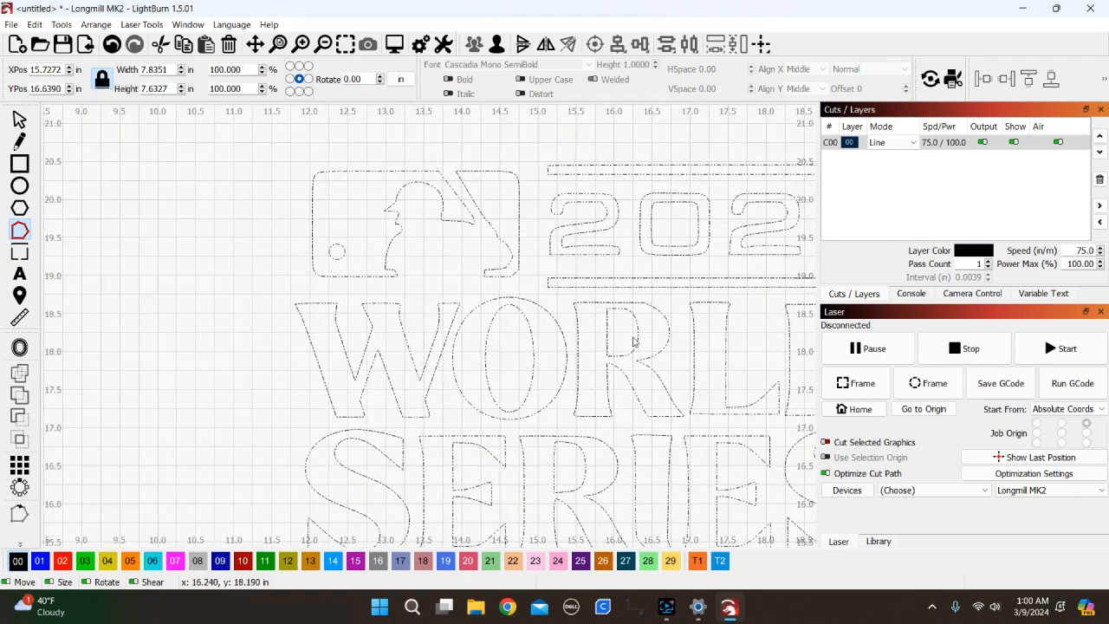
scroll(632, 346, "down", 3)
scroll(634, 366, "down", 2)
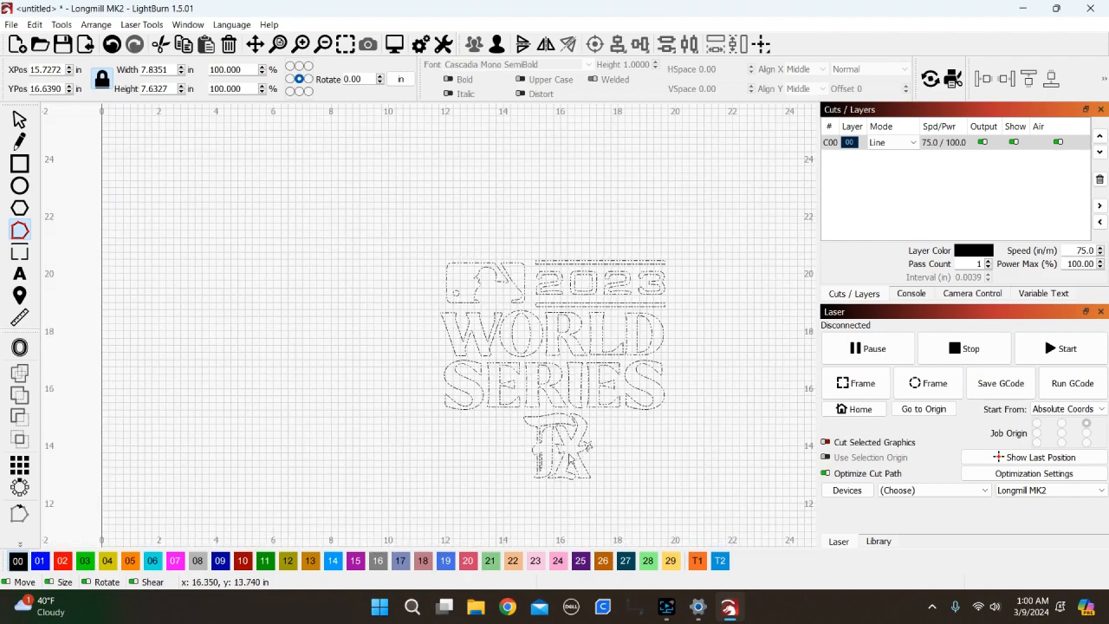
scroll(575, 457, "up", 3)
scroll(643, 444, "up", 3)
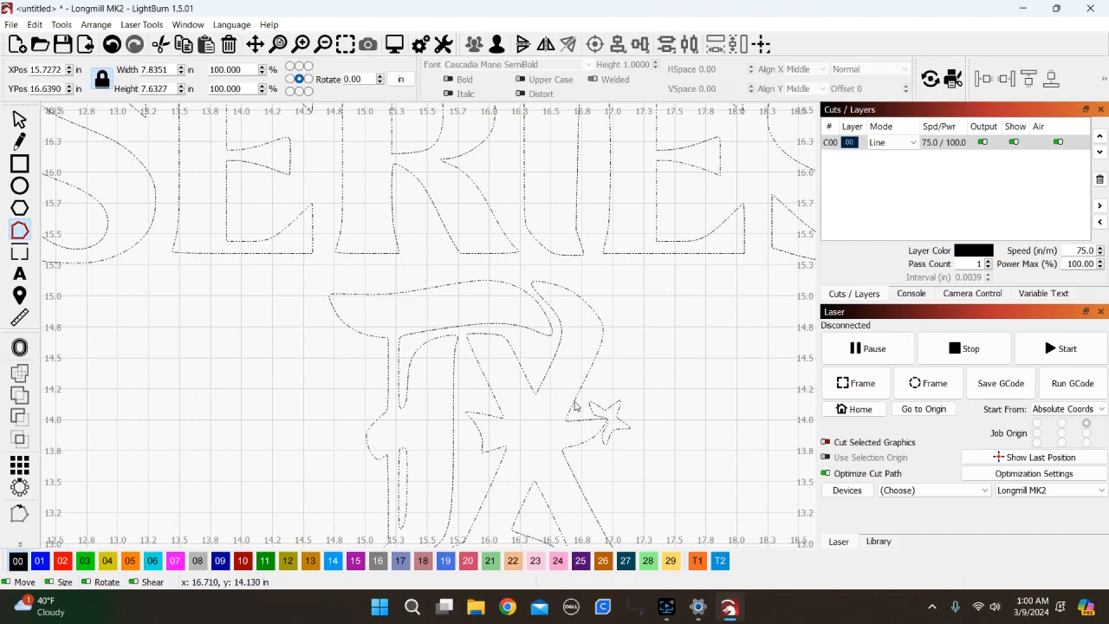
scroll(454, 340, "down", 1)
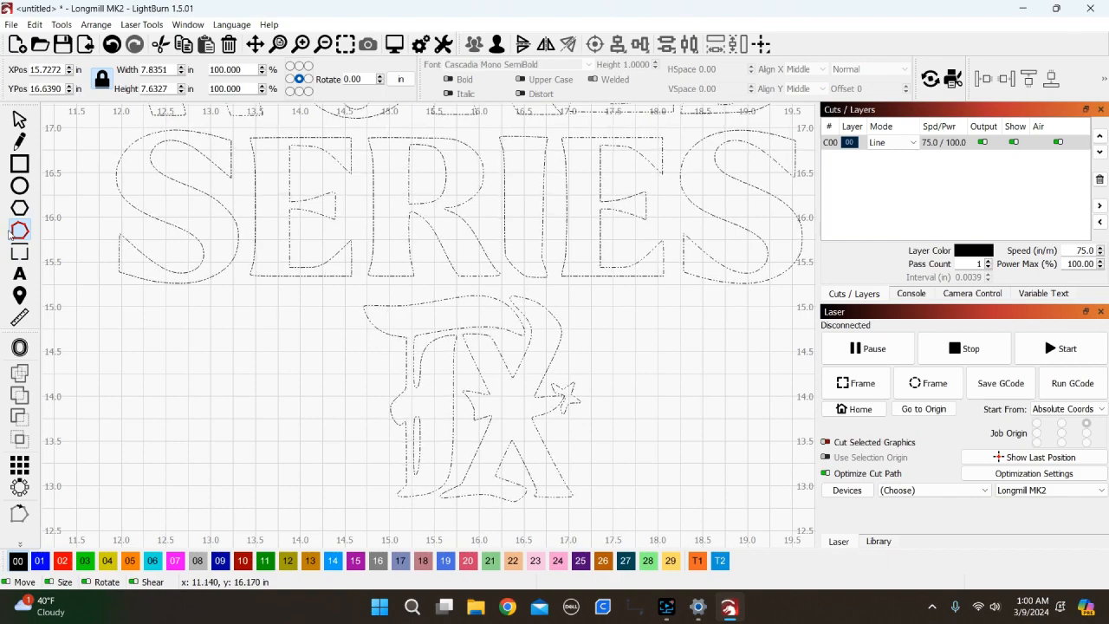
scroll(417, 208, "up", 2)
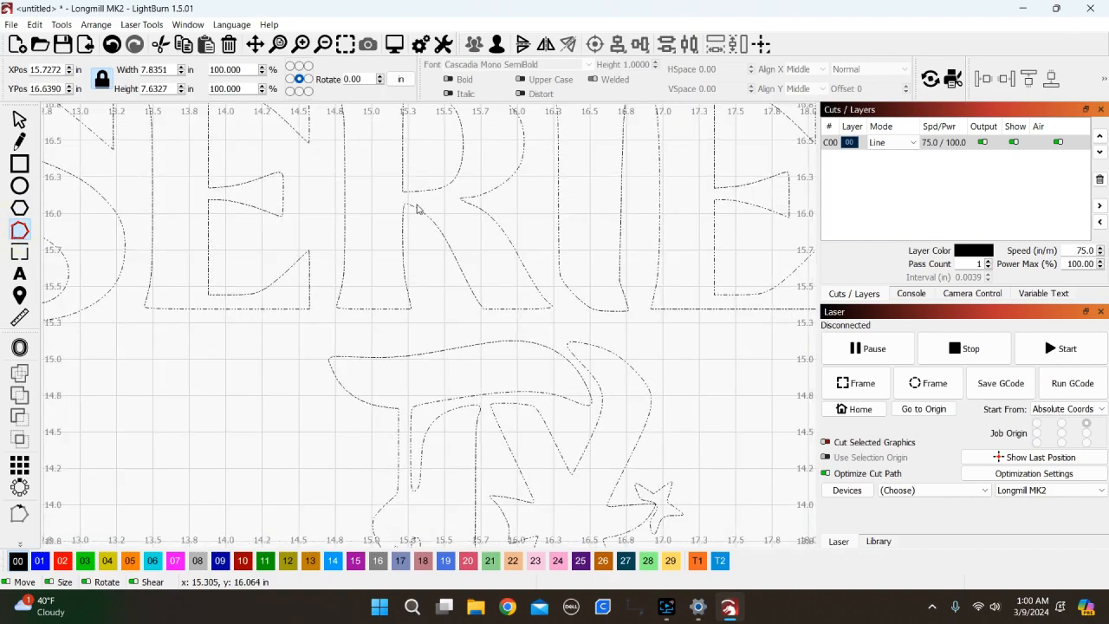
scroll(555, 314, "down", 2)
scroll(408, 317, "down", 5)
scroll(442, 240, "up", 5)
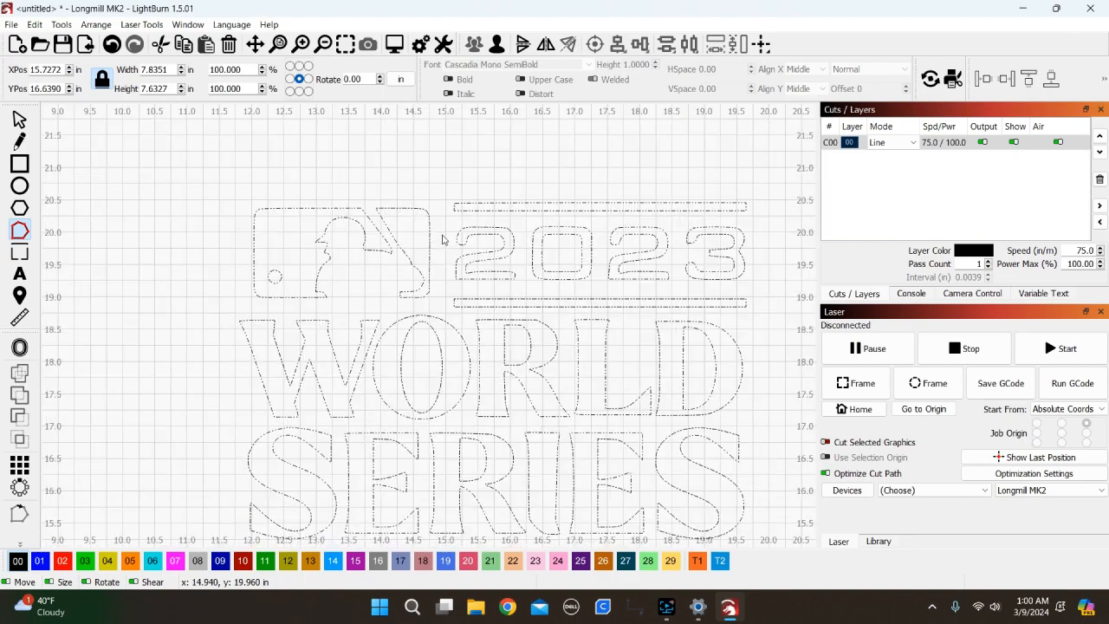
scroll(355, 209, "down", 2)
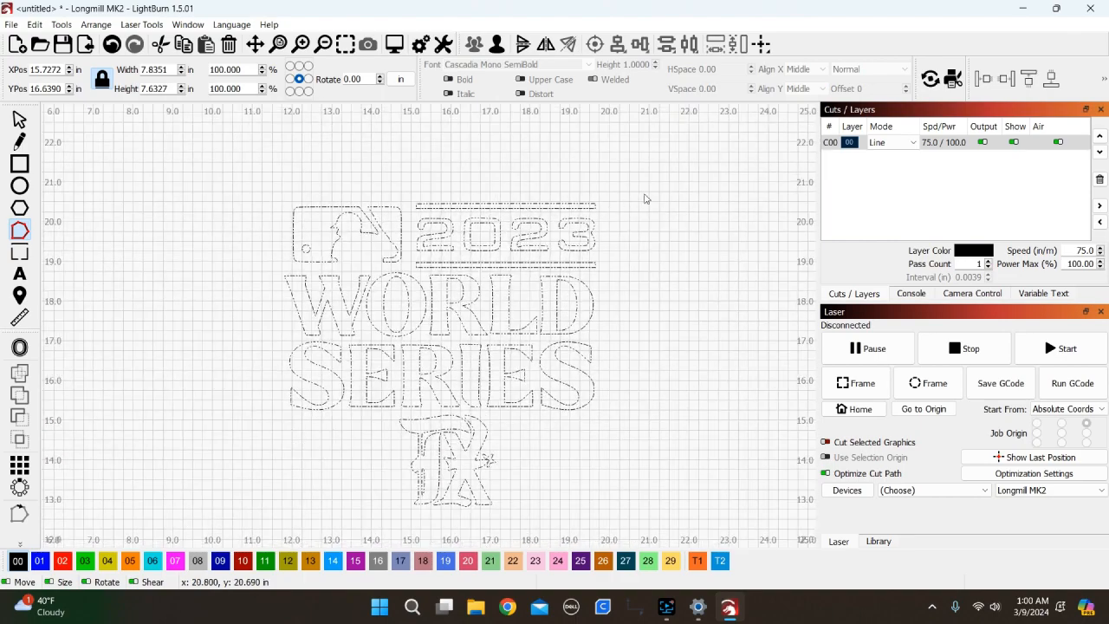
Try to display the nodes of the whole traced artwork with node editing and look it over.
left_click_drag(531, 276, 232, 513)
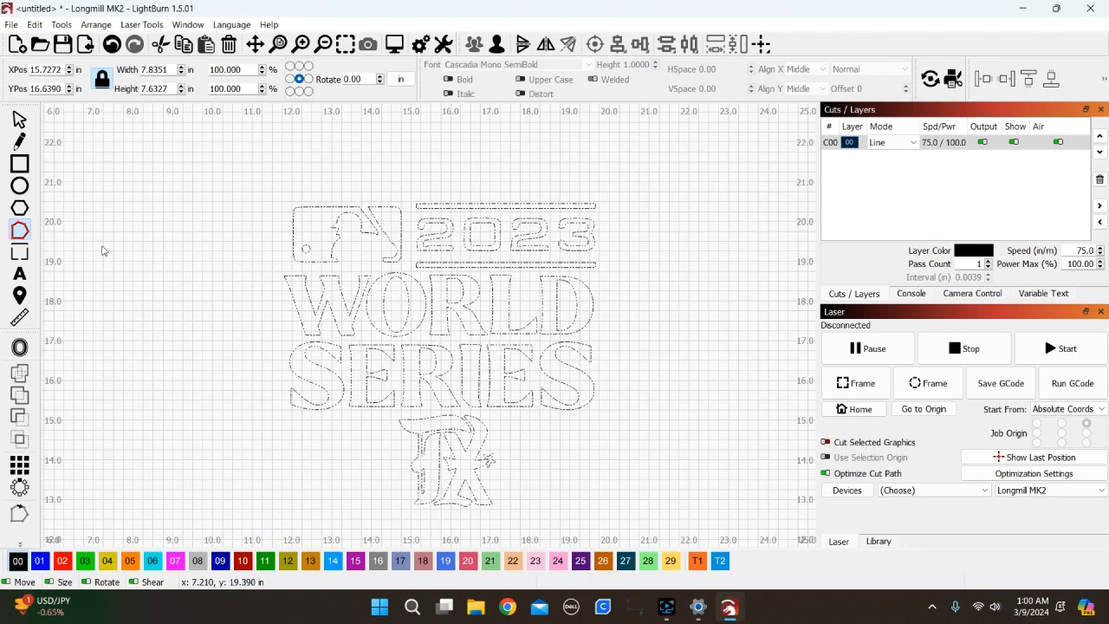
left_click(20, 229)
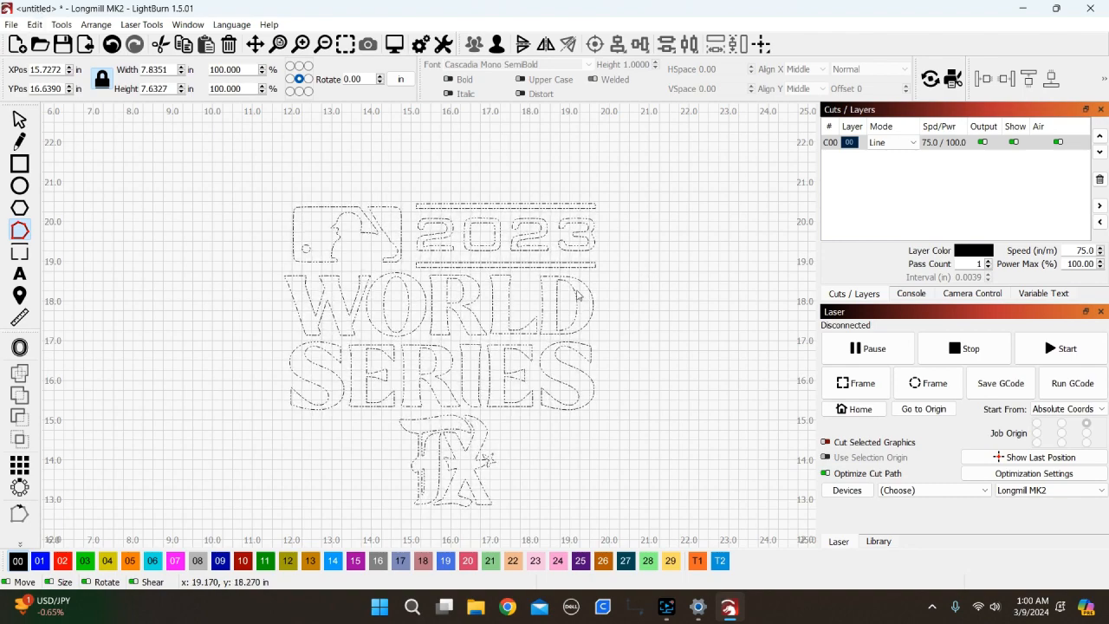
scroll(557, 371, "up", 3)
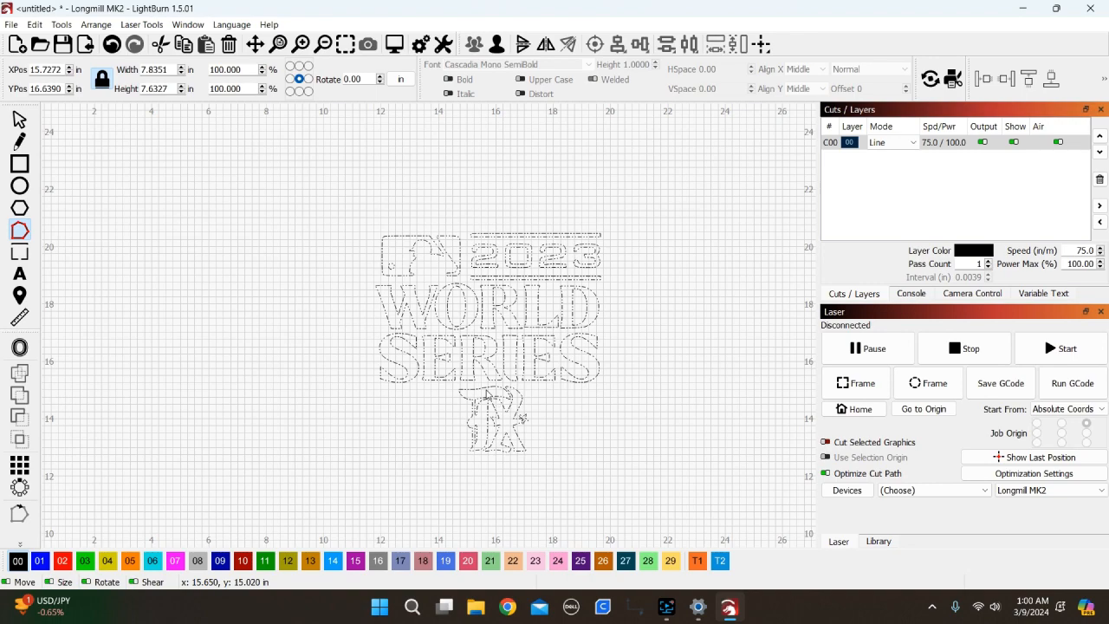
scroll(373, 297, "down", 3)
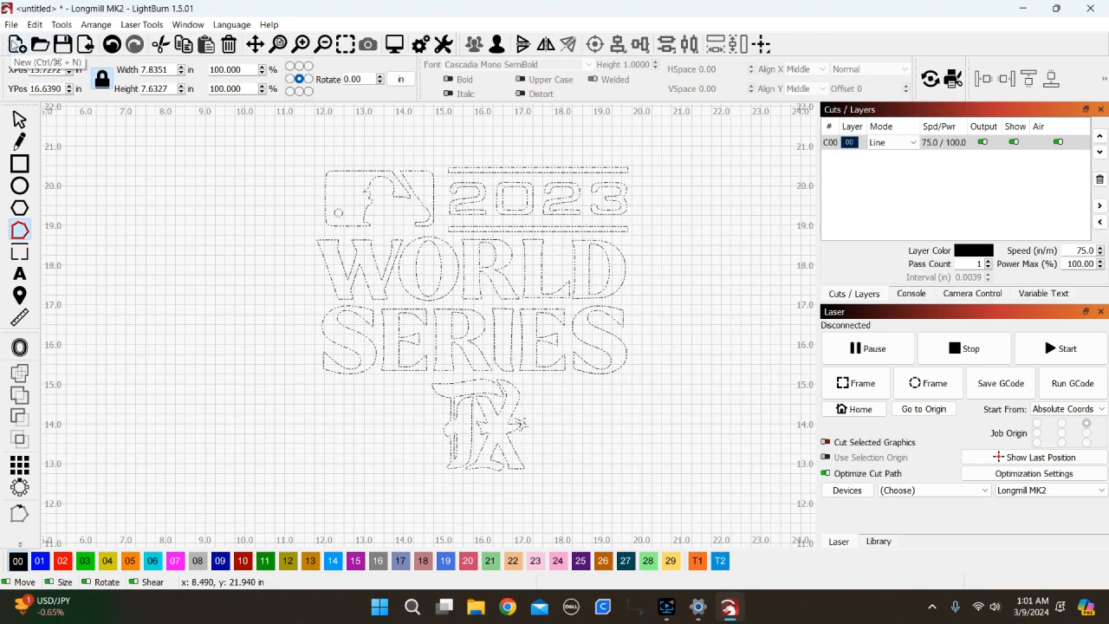
Export the traced vectors as the SVG file LBWSVideo in the Laser folder.
left_click(12, 24)
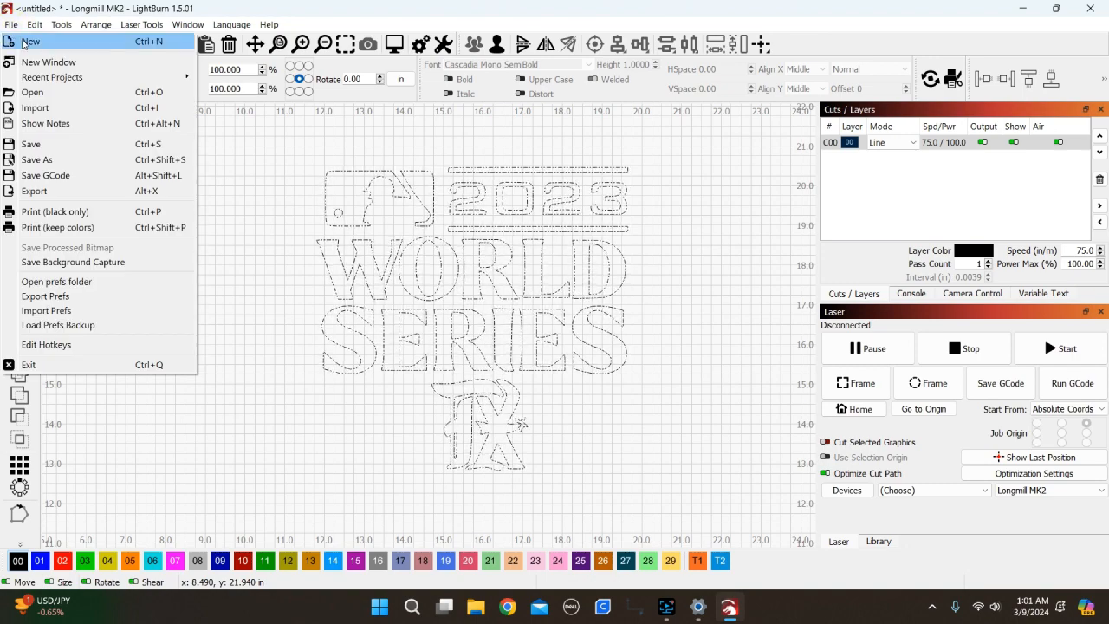
left_click(35, 191)
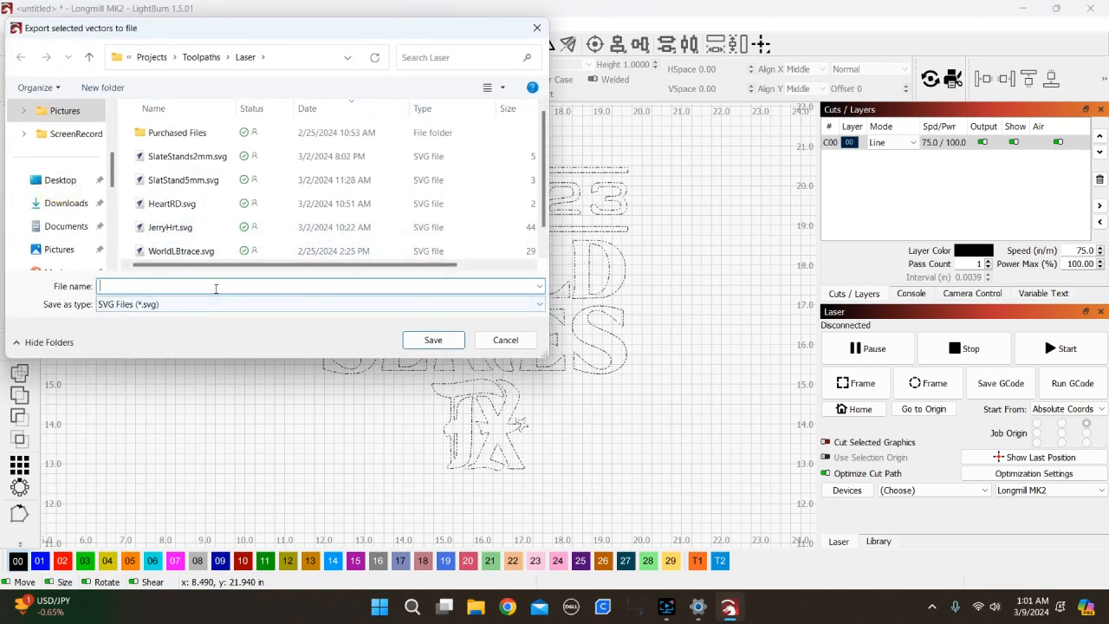
type("L")
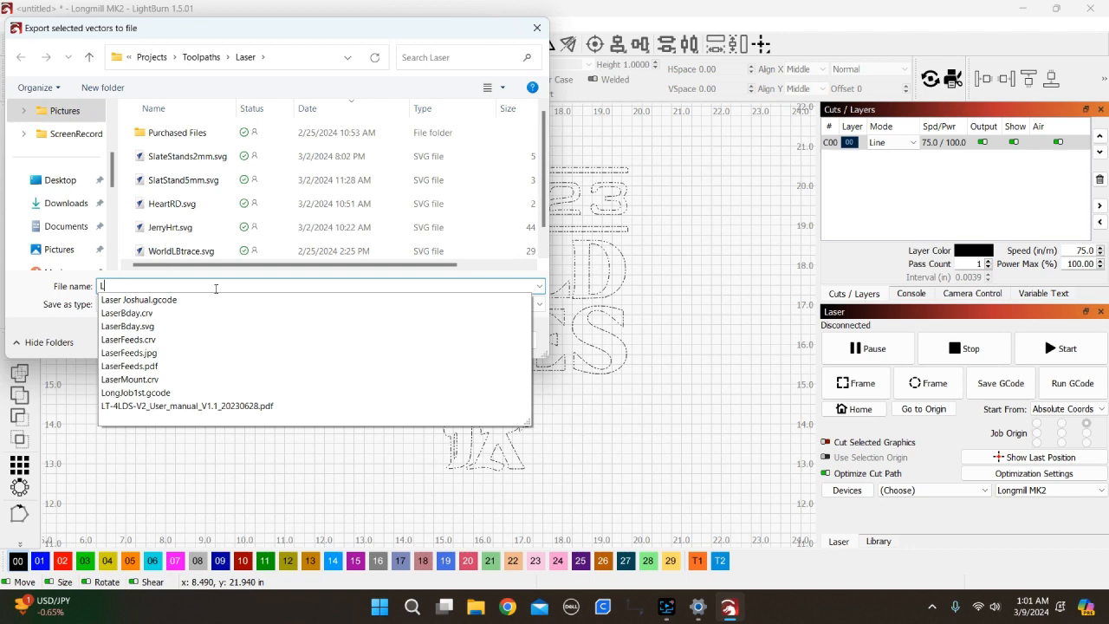
type("BWSVideo")
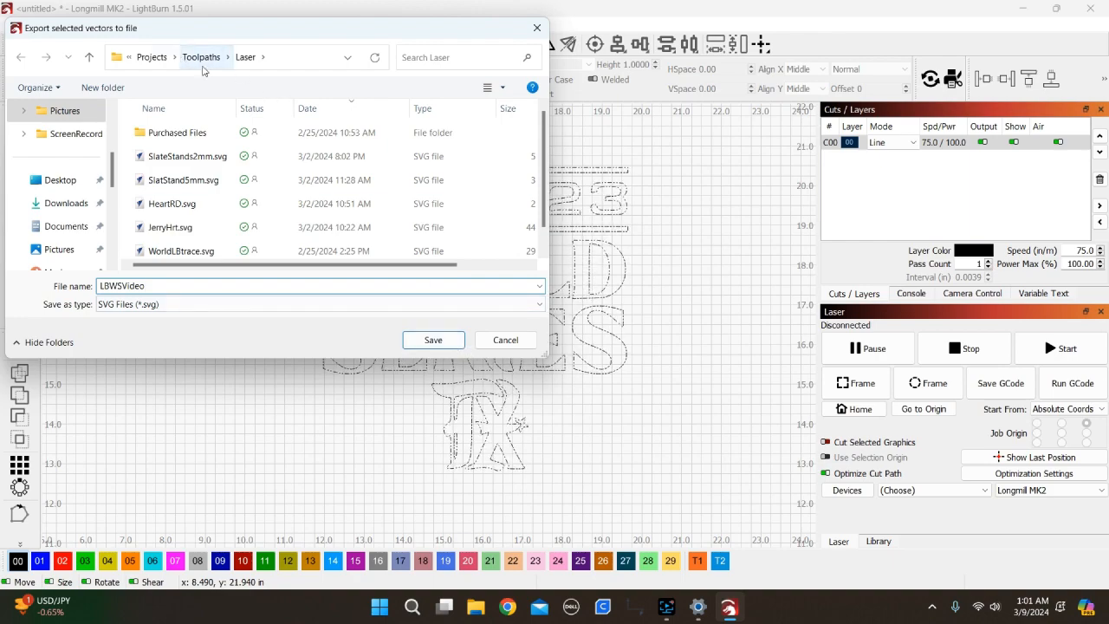
left_click(433, 340)
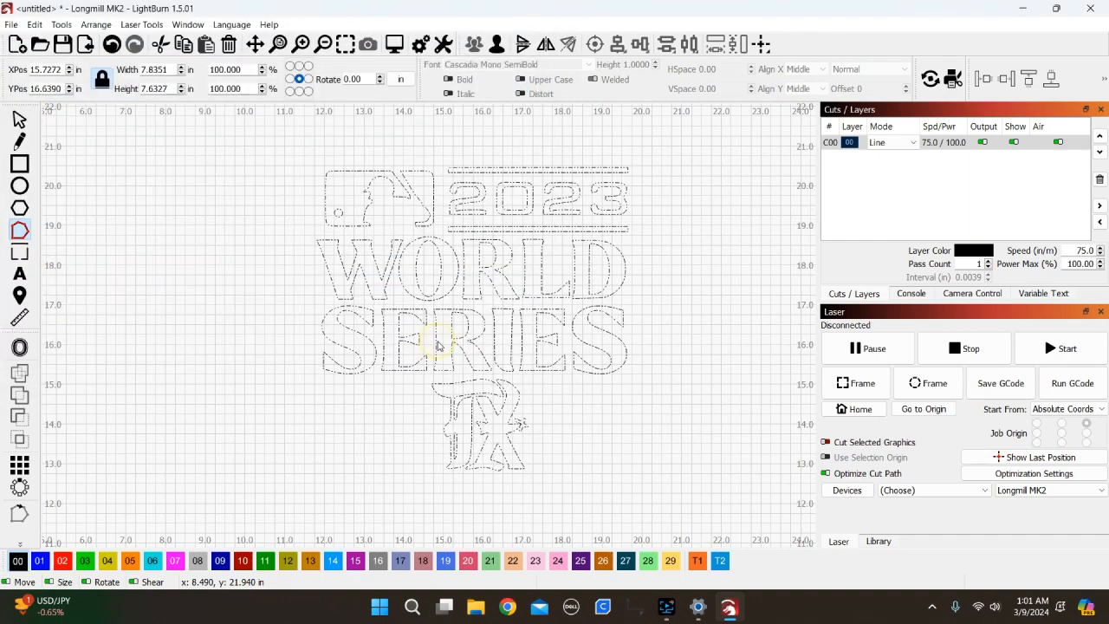
Exit LightBurn without saving the modified project, and launch VCarve Pro.
left_click(1090, 8)
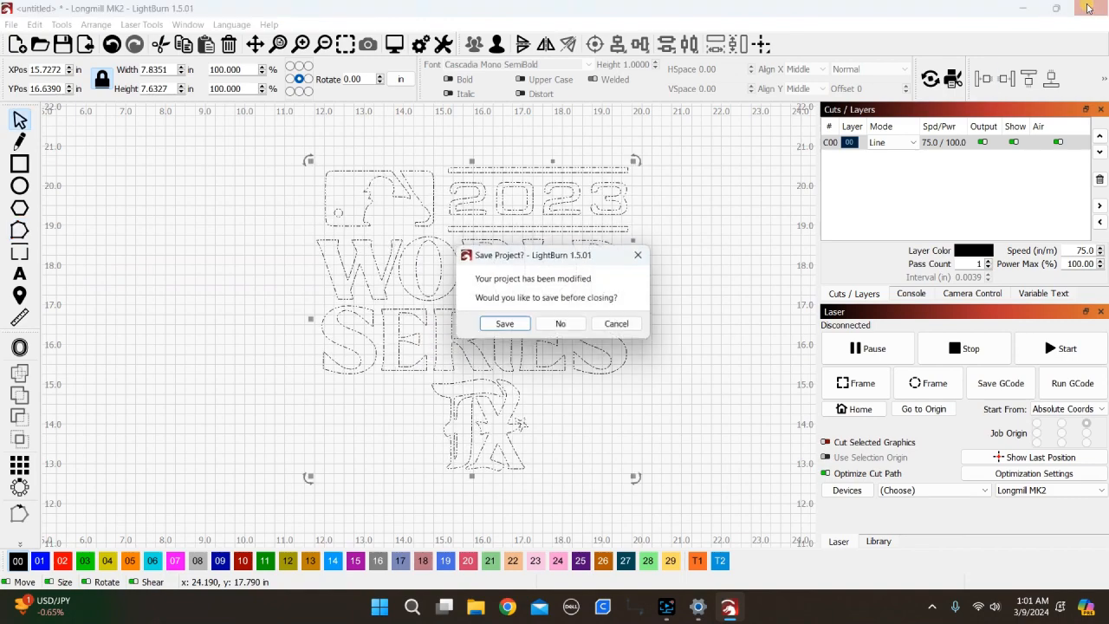
left_click(562, 326)
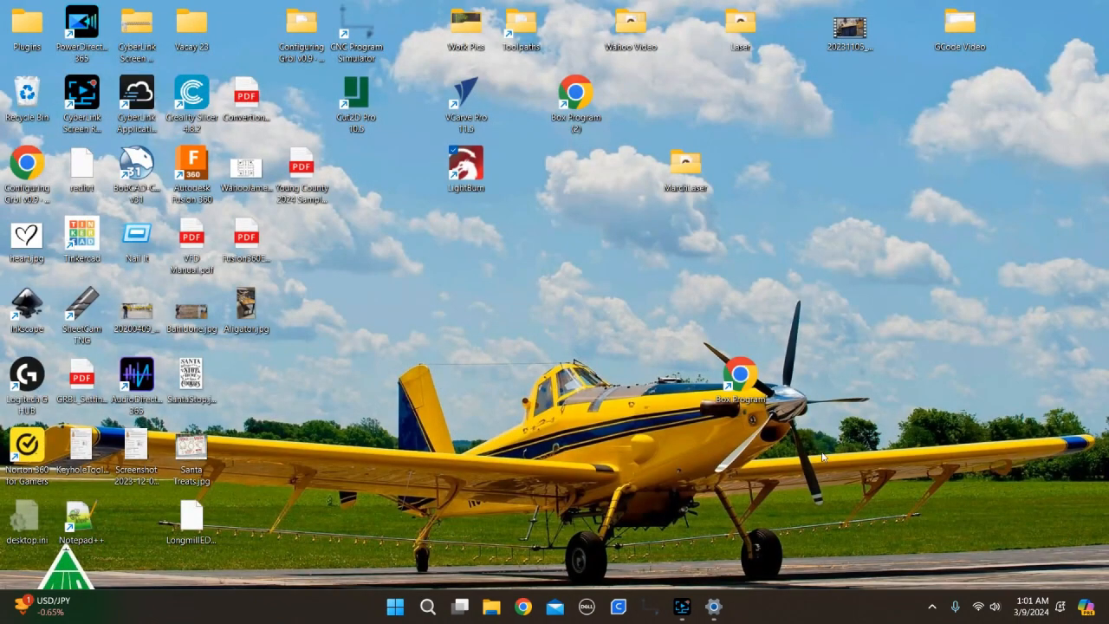
double_click(466, 97)
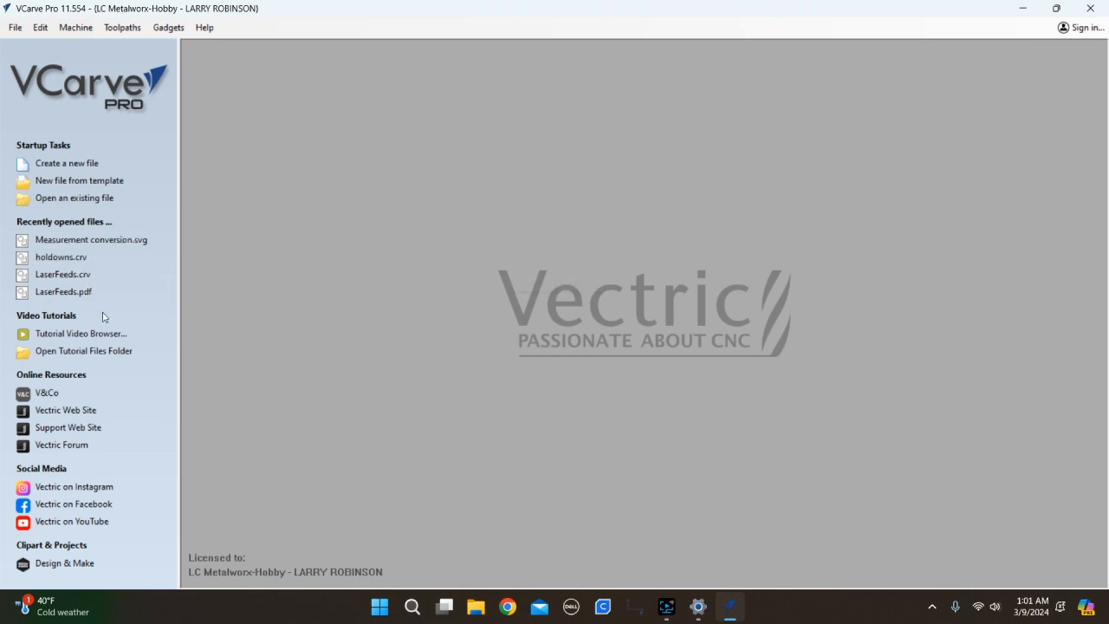
Open LBWSVideo.svg from the Laser folder, with the file list sorted by newest date first.
left_click(76, 200)
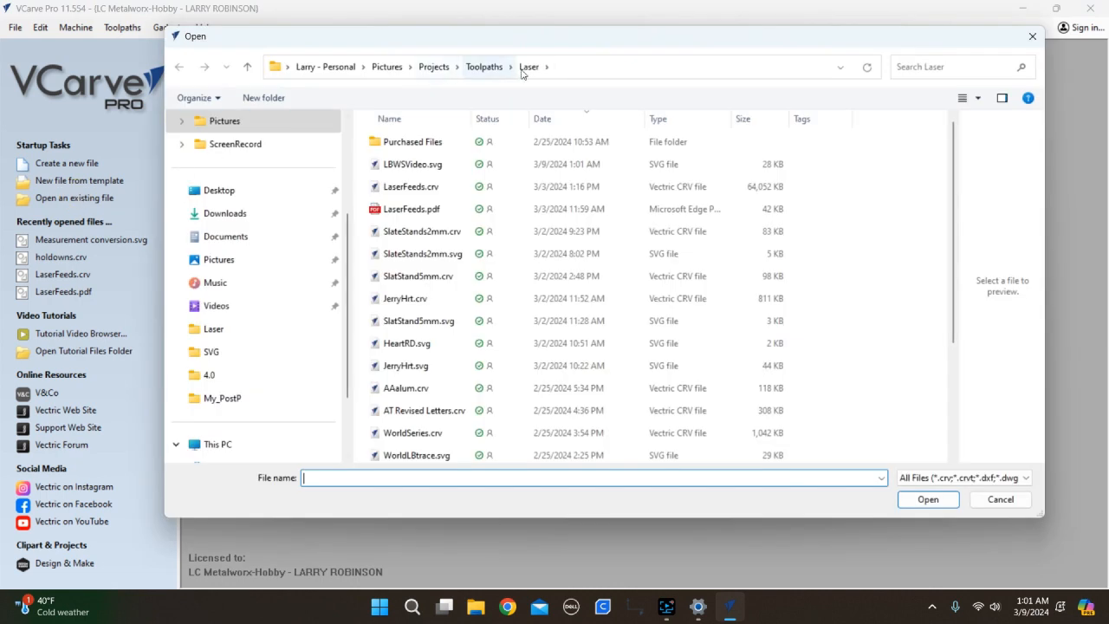
left_click(564, 121)
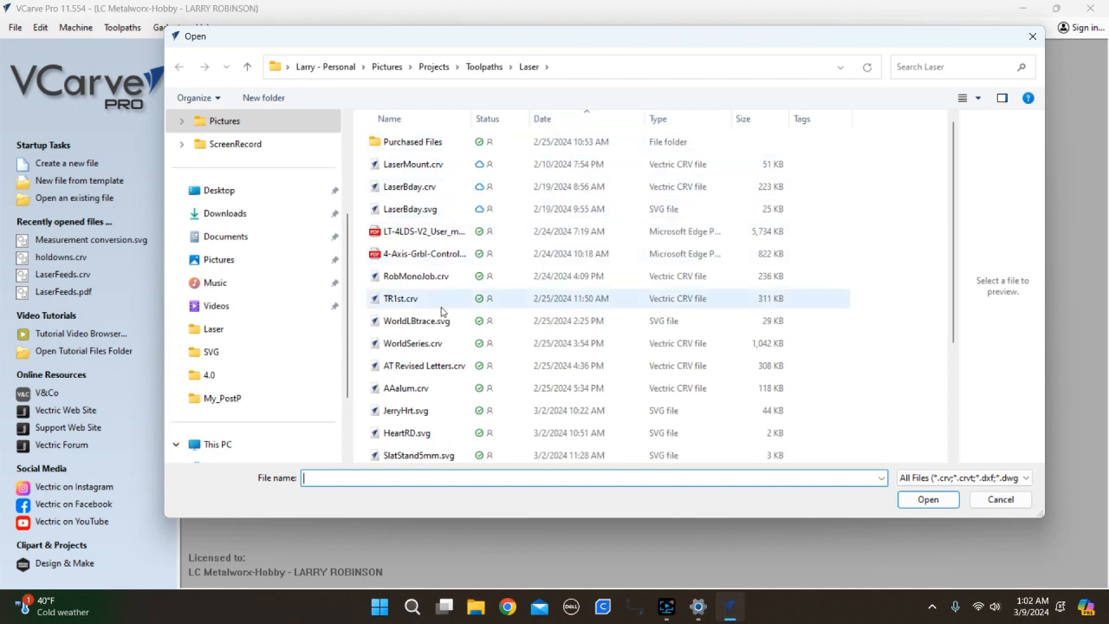
left_click(555, 124)
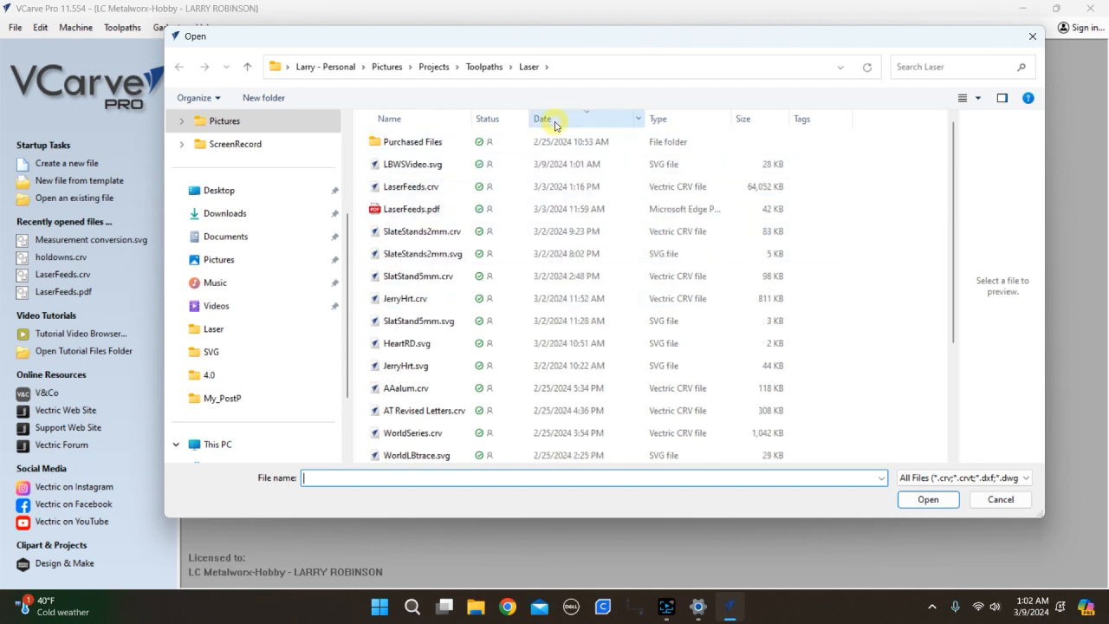
left_click(425, 169)
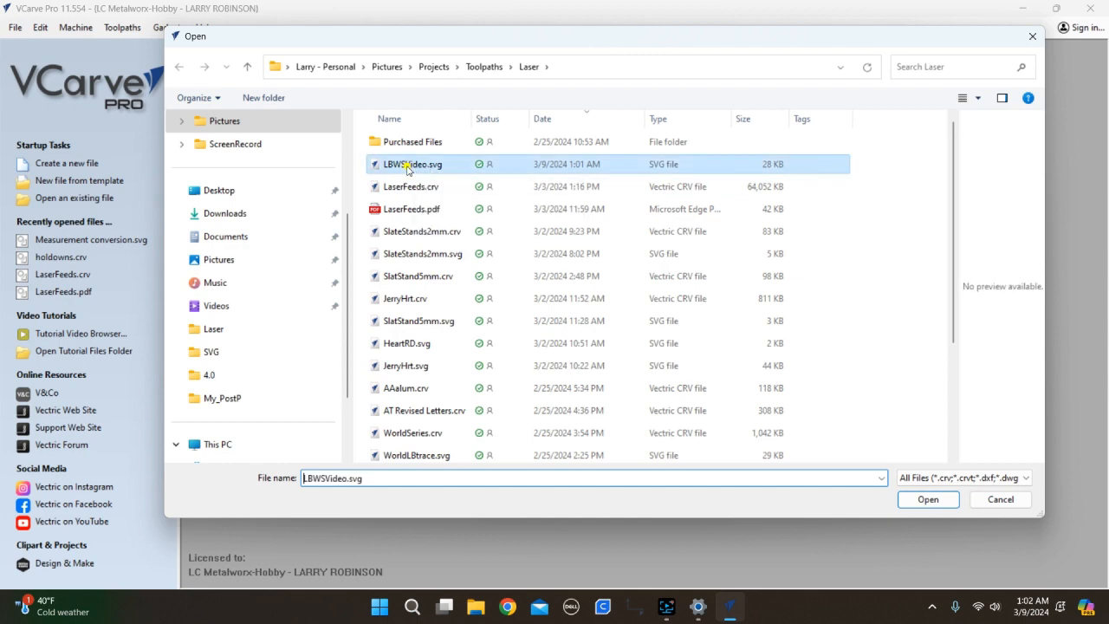
left_click(918, 503)
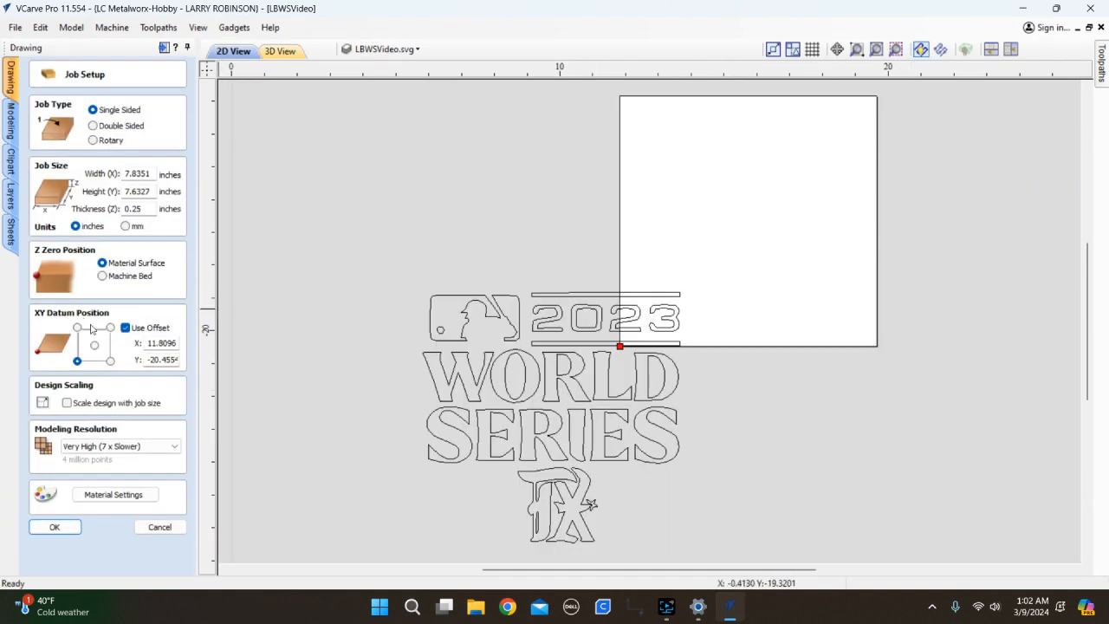
Set up the job as 12 by 12 inches with the XY datum at the centre and no offset.
left_click(125, 328)
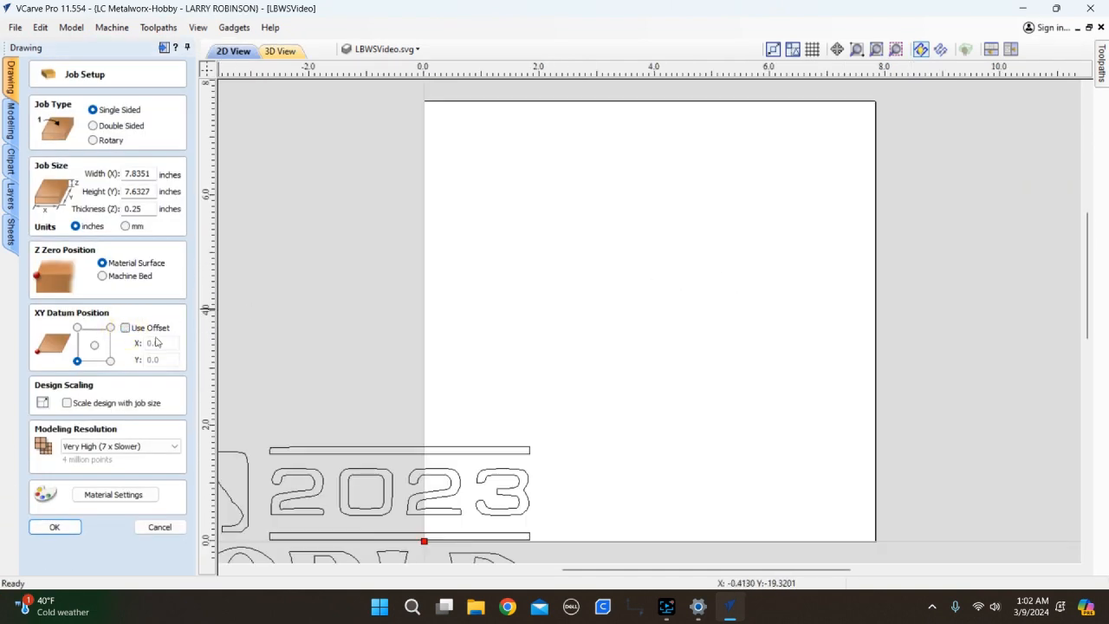
left_click(95, 345)
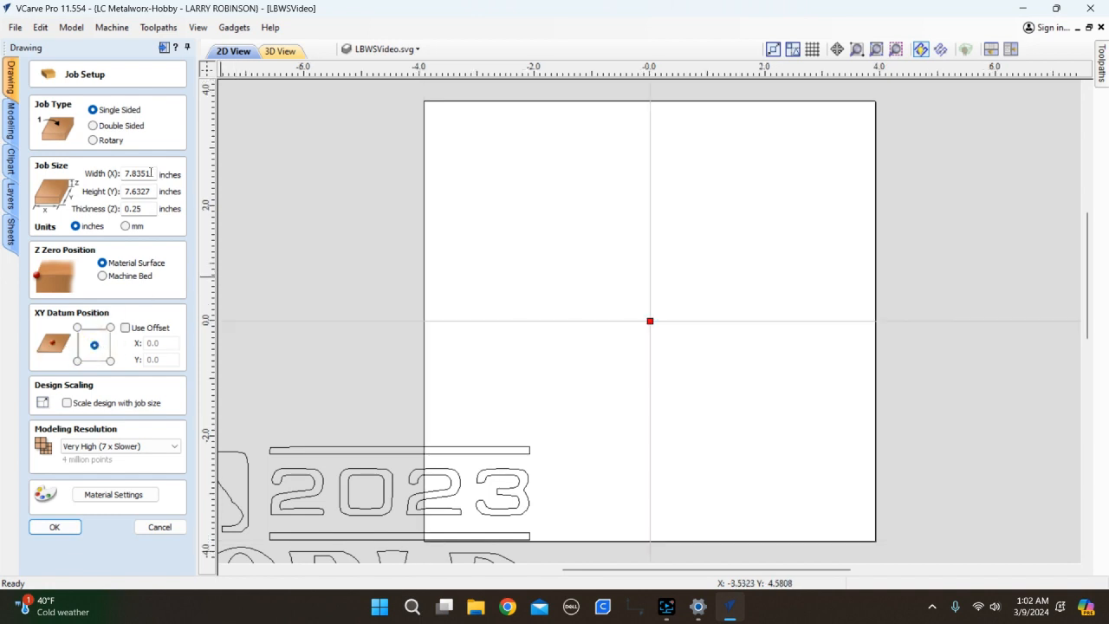
left_click_drag(151, 173, 114, 179)
type("12")
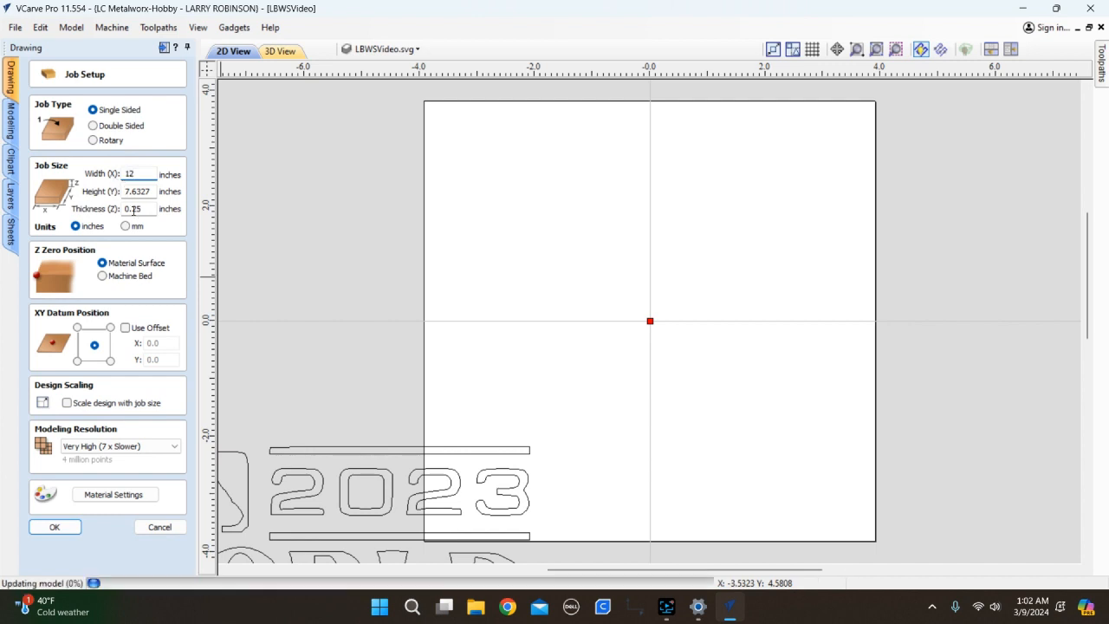
left_click_drag(152, 192, 137, 197)
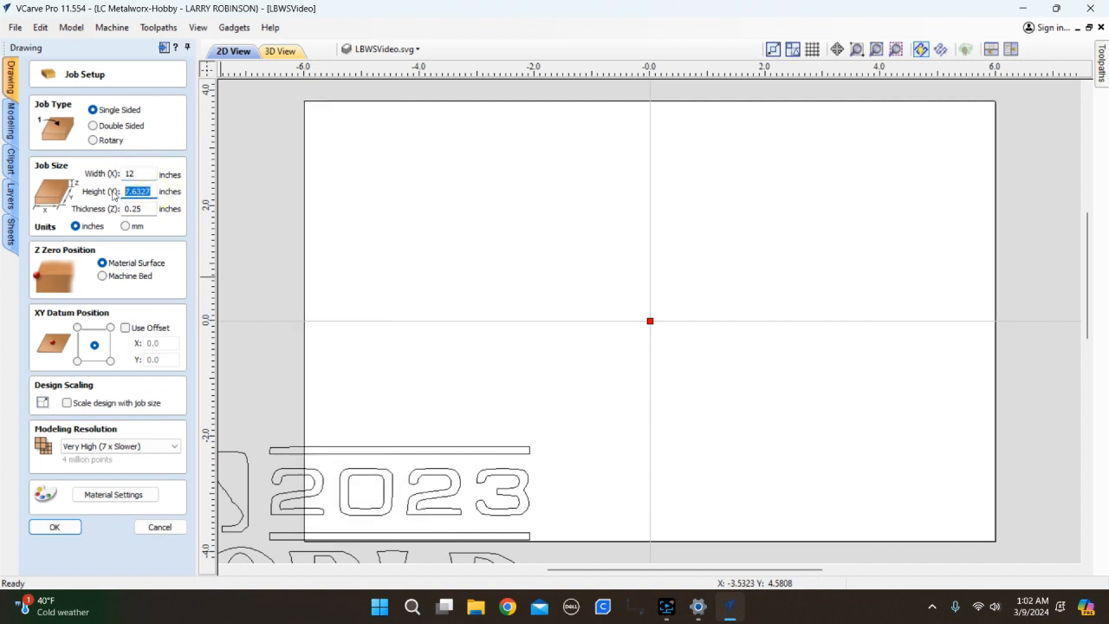
type("12")
key("Return")
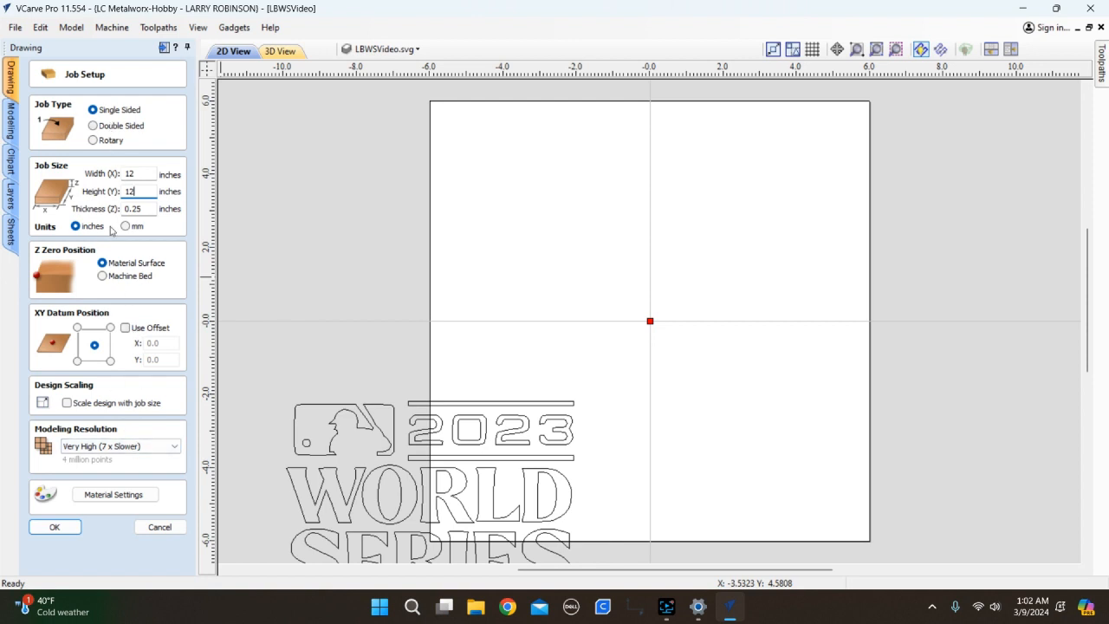
left_click(73, 527)
Move all the imported vectors by their centre anchor to the absolute position X 0, Y 0.
scroll(681, 288, "down", 1)
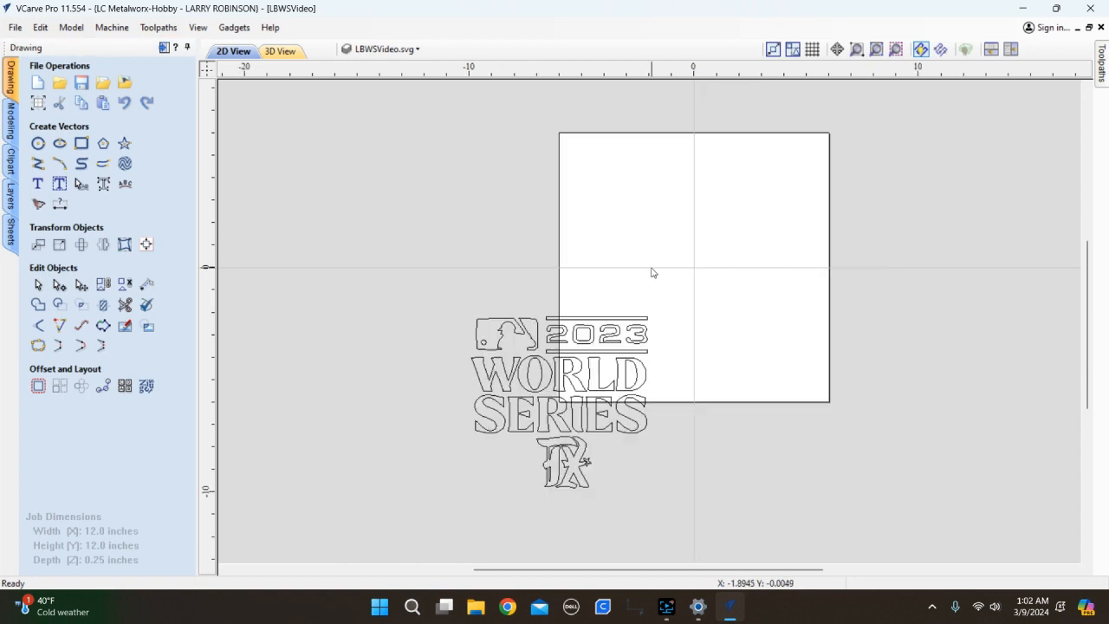
left_click_drag(679, 285, 451, 502)
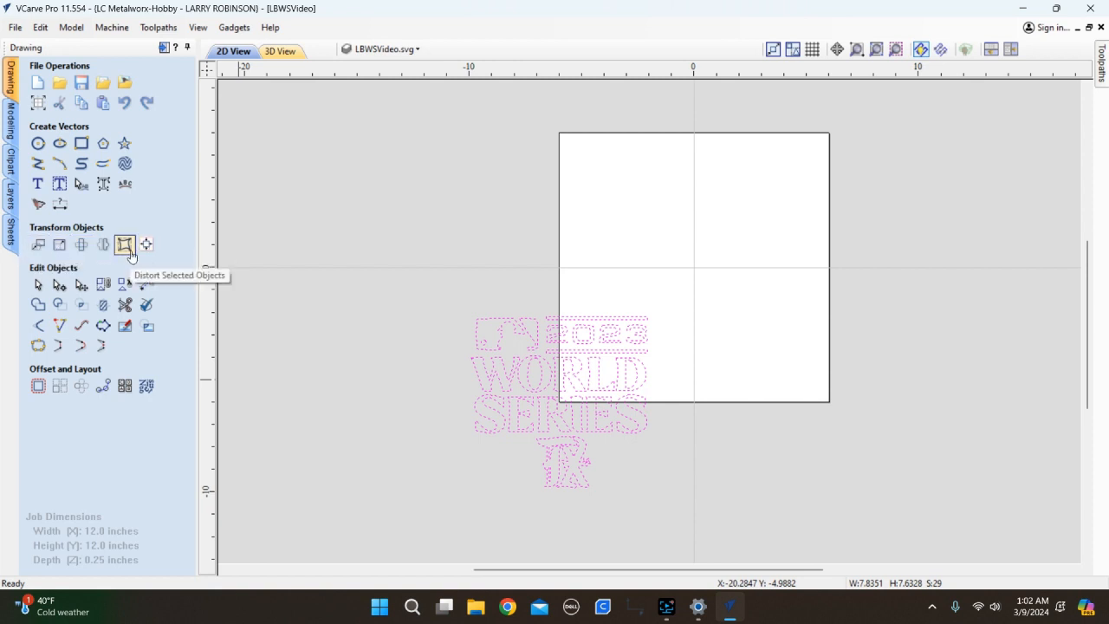
left_click(38, 246)
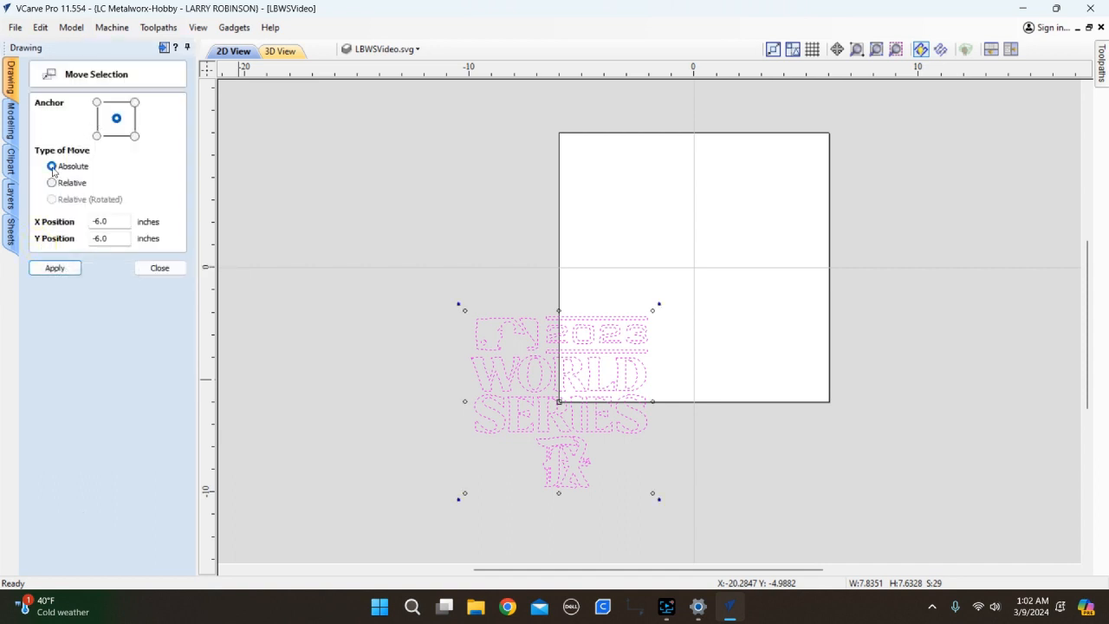
double_click(118, 221)
type("0")
double_click(116, 240)
type("0")
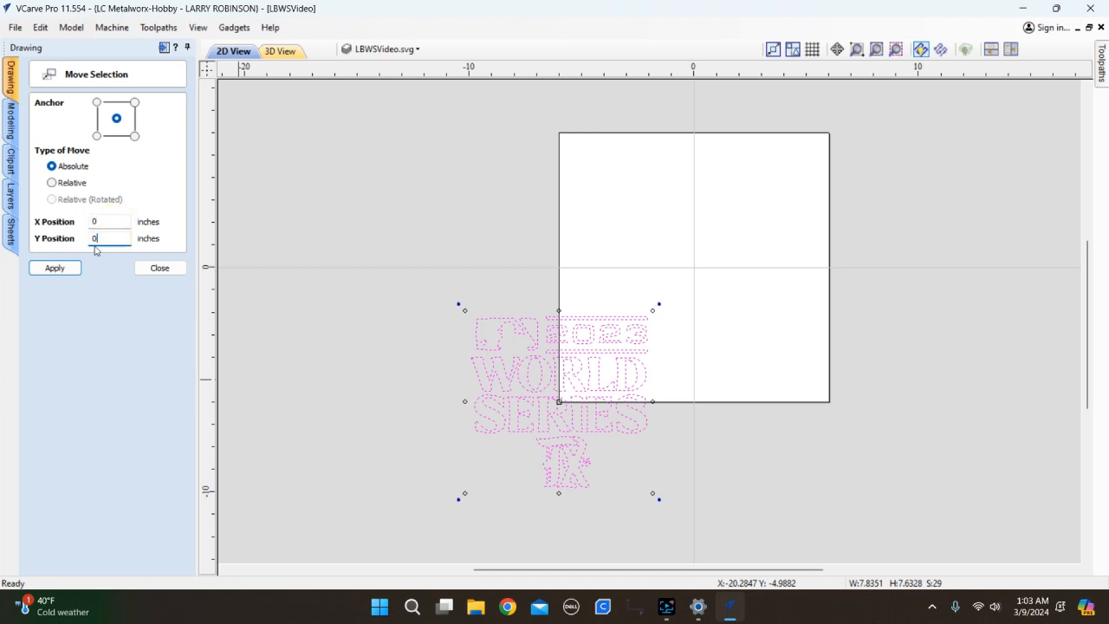
left_click(54, 268)
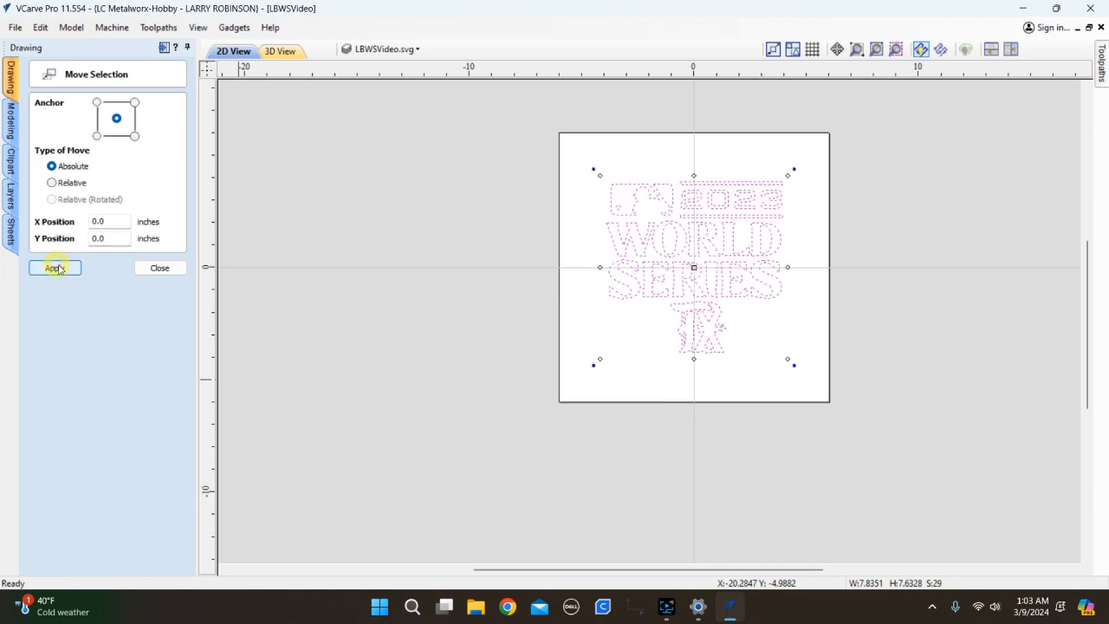
left_click(160, 268)
Display the nodes of all the vectors and examine them on the logo's ball, the lettering, the TX emblem and its star.
scroll(413, 274, "down", 2)
scroll(748, 282, "up", 5)
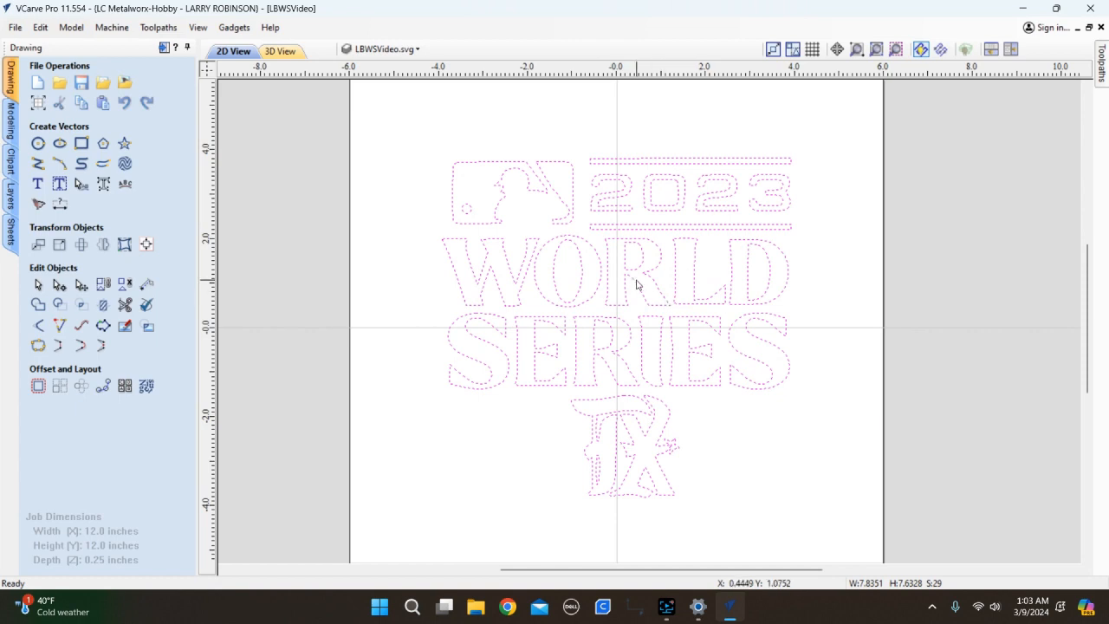
key("n")
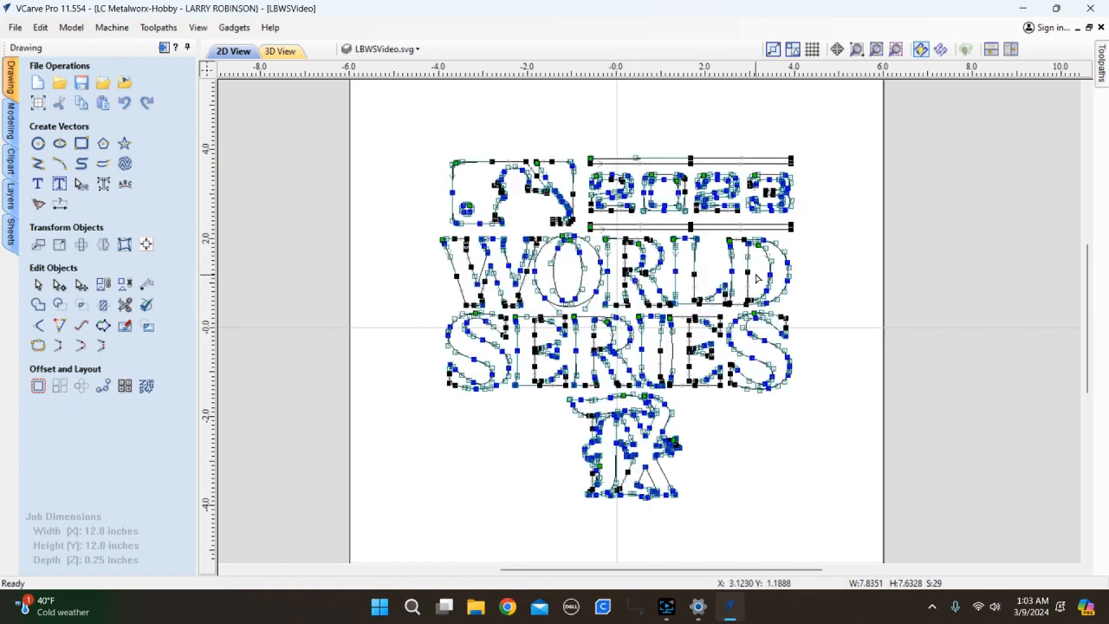
scroll(747, 254, "up", 4)
scroll(737, 243, "down", 3)
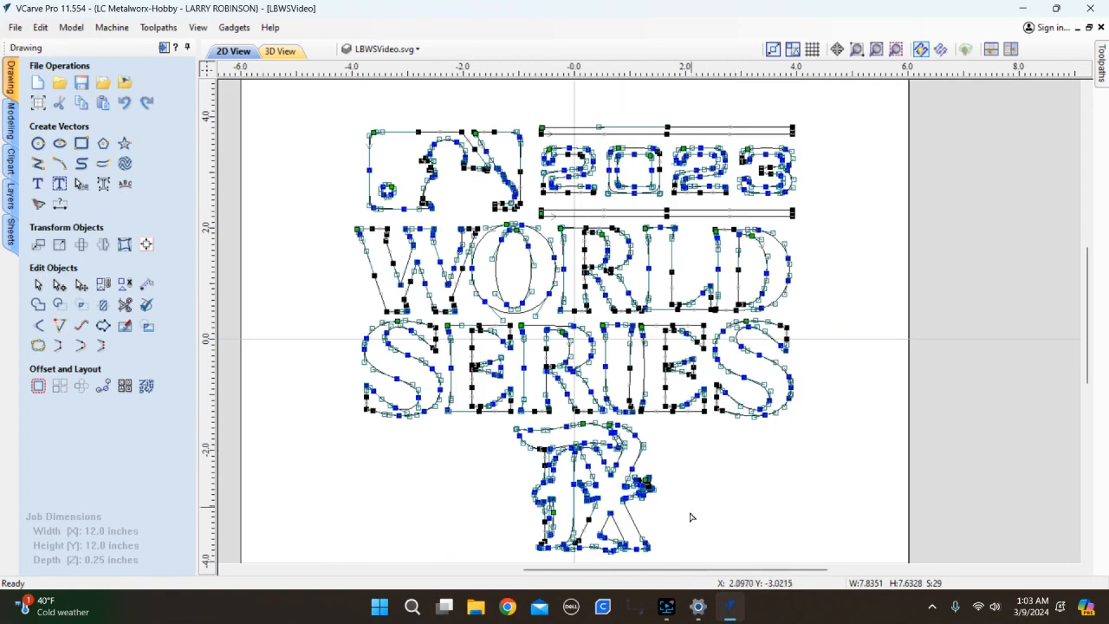
scroll(403, 266, "up", 1)
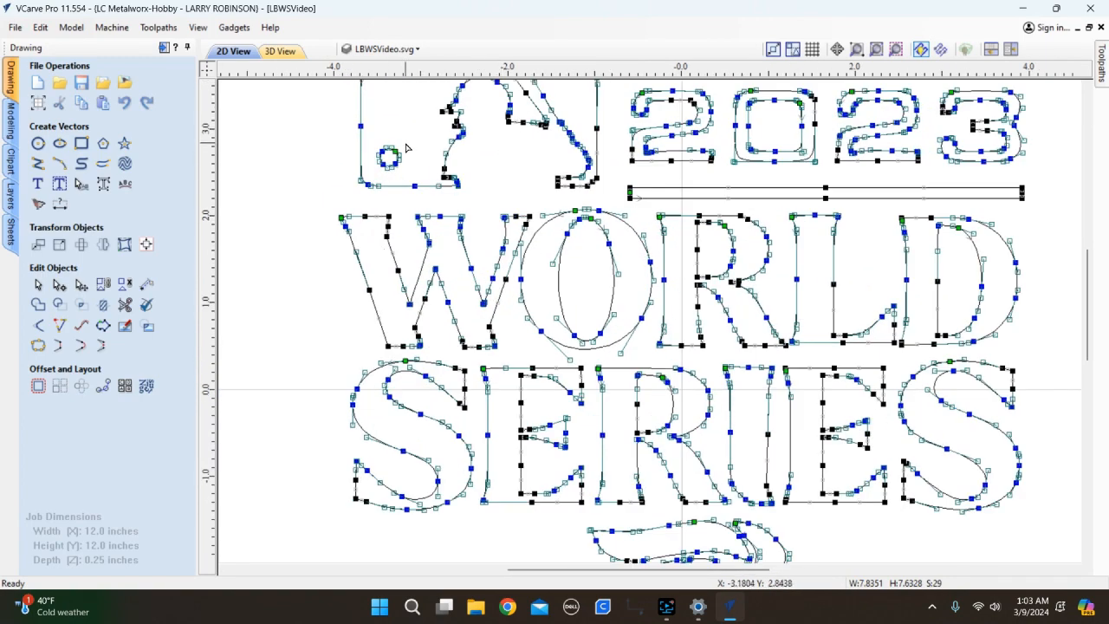
scroll(406, 148, "up", 3)
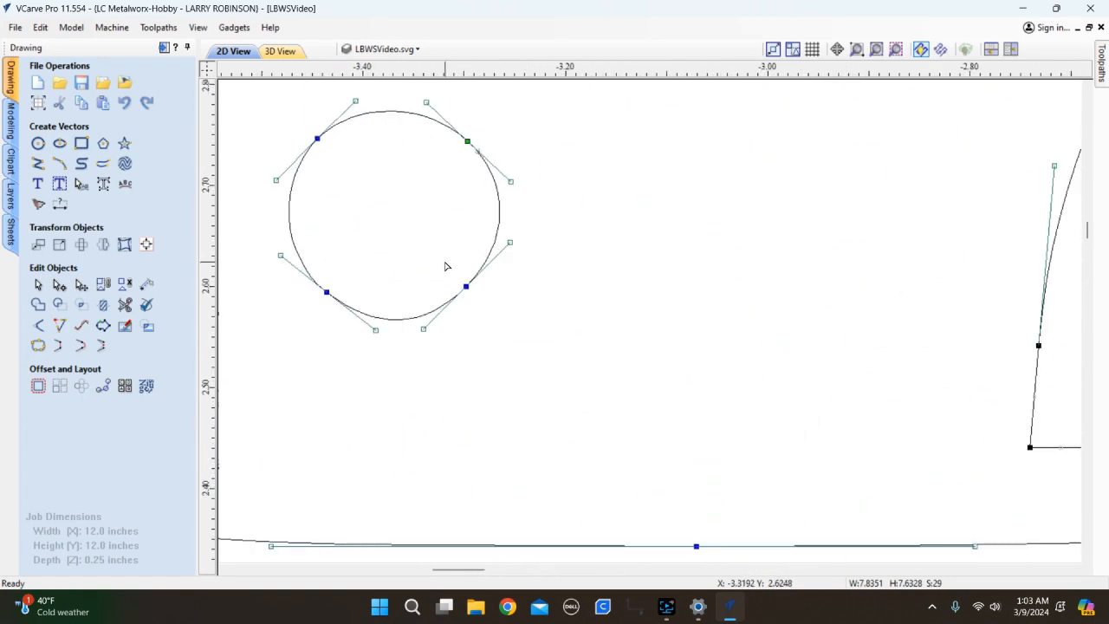
scroll(445, 265, "down", 4)
scroll(425, 250, "down", 5)
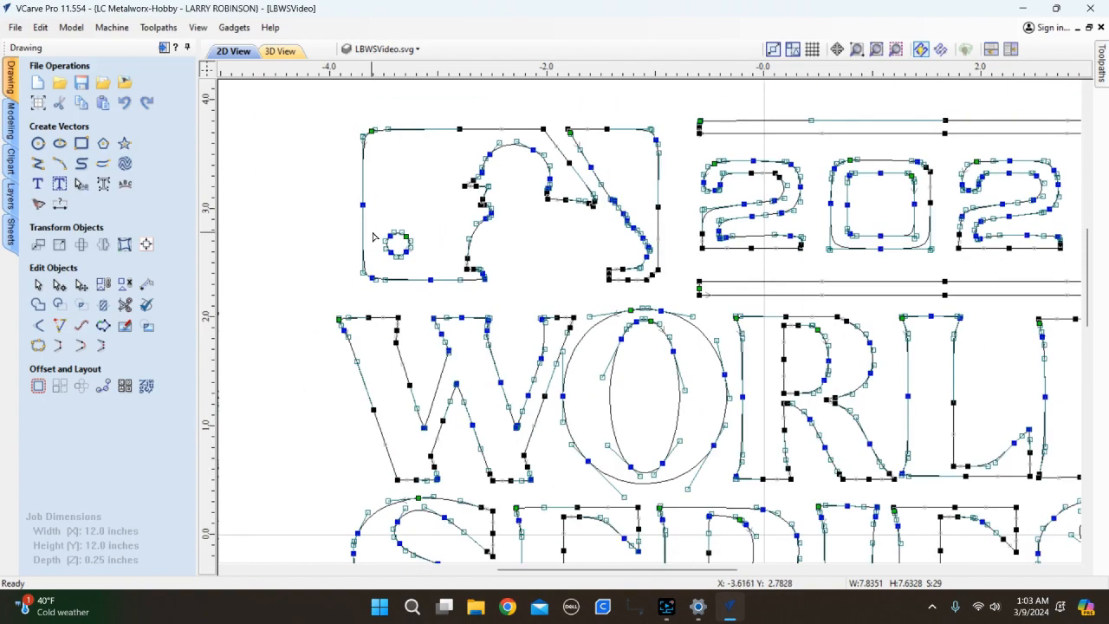
scroll(574, 397, "up", 5)
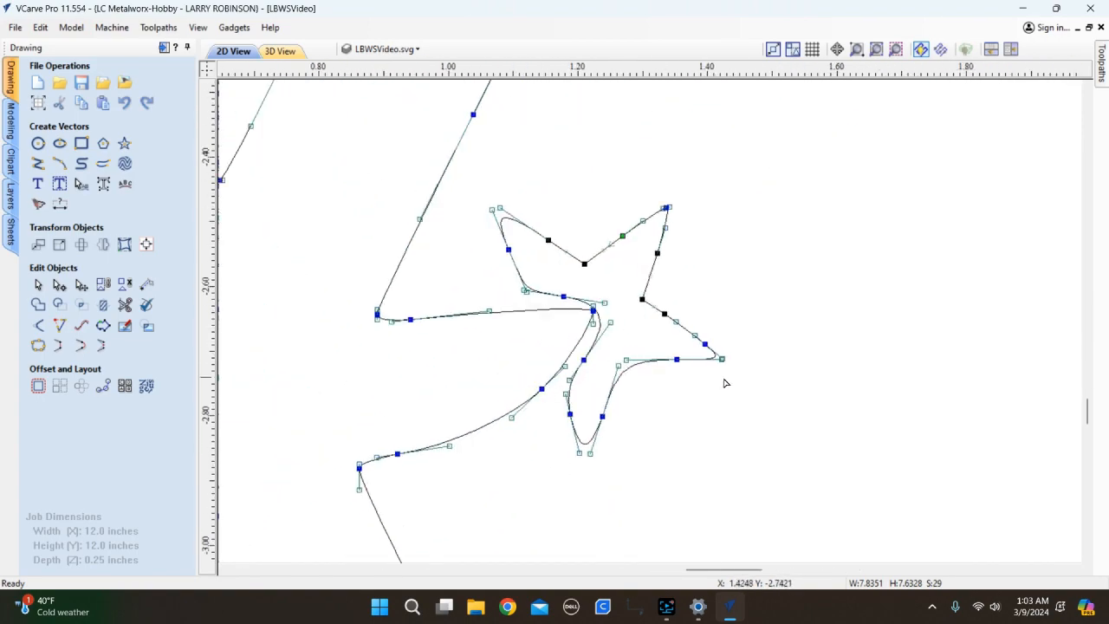
scroll(741, 388, "down", 4)
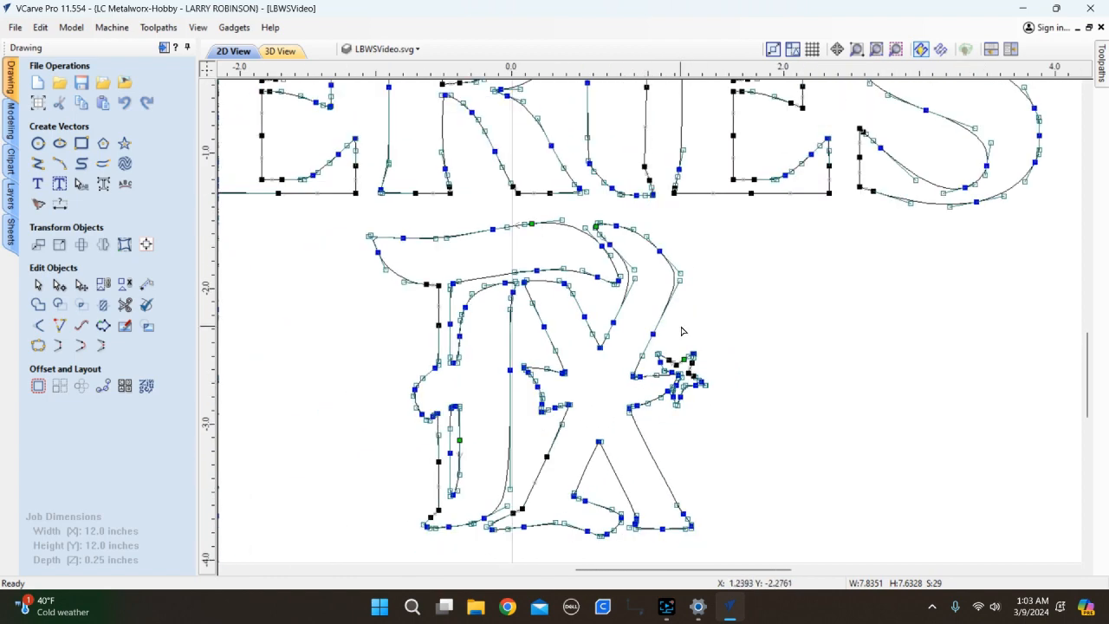
scroll(607, 260, "up", 2)
scroll(478, 283, "down", 2)
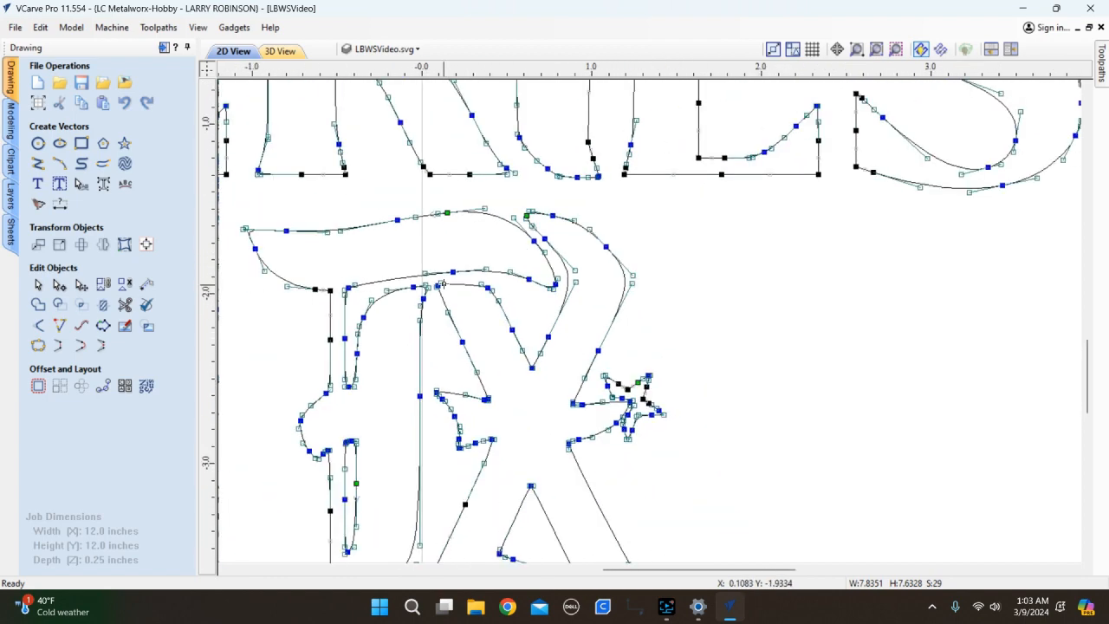
scroll(634, 400, "up", 1)
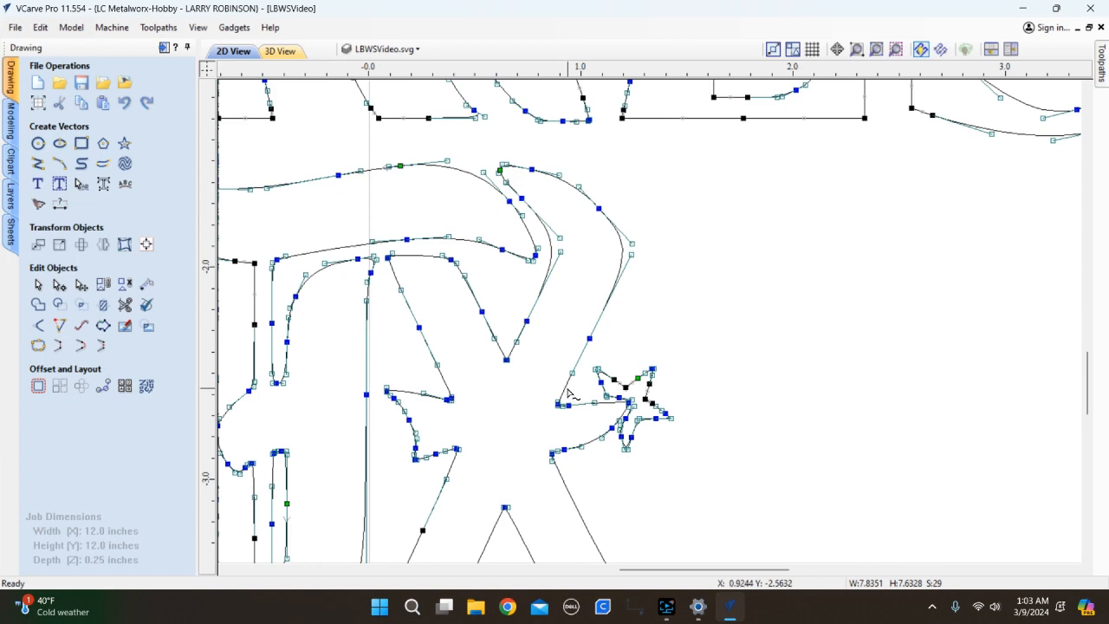
scroll(798, 441, "down", 2)
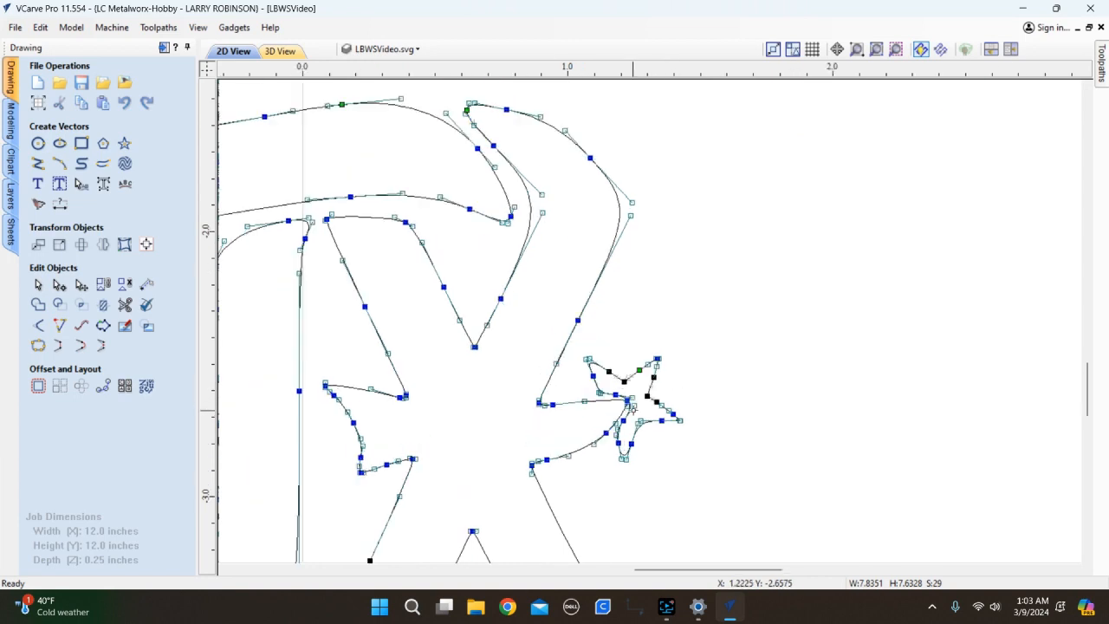
scroll(799, 440, "down", 4)
scroll(586, 231, "up", 2)
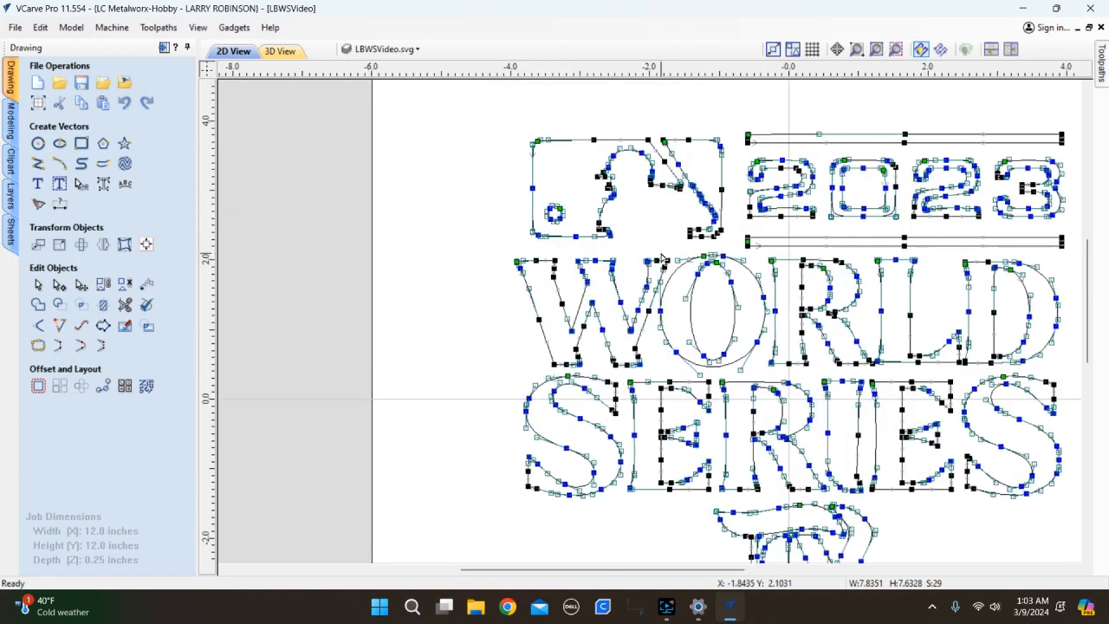
key("n")
Check the width and height of the traced ball circle in the baseball logo.
scroll(573, 219, "up", 3)
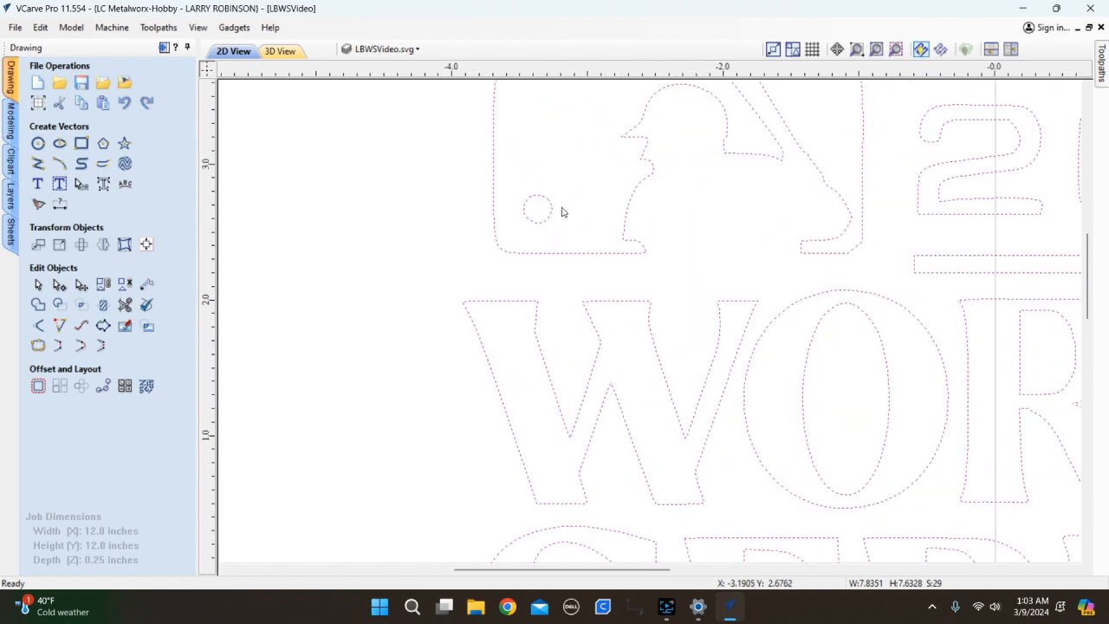
left_click(561, 193)
left_click(550, 202)
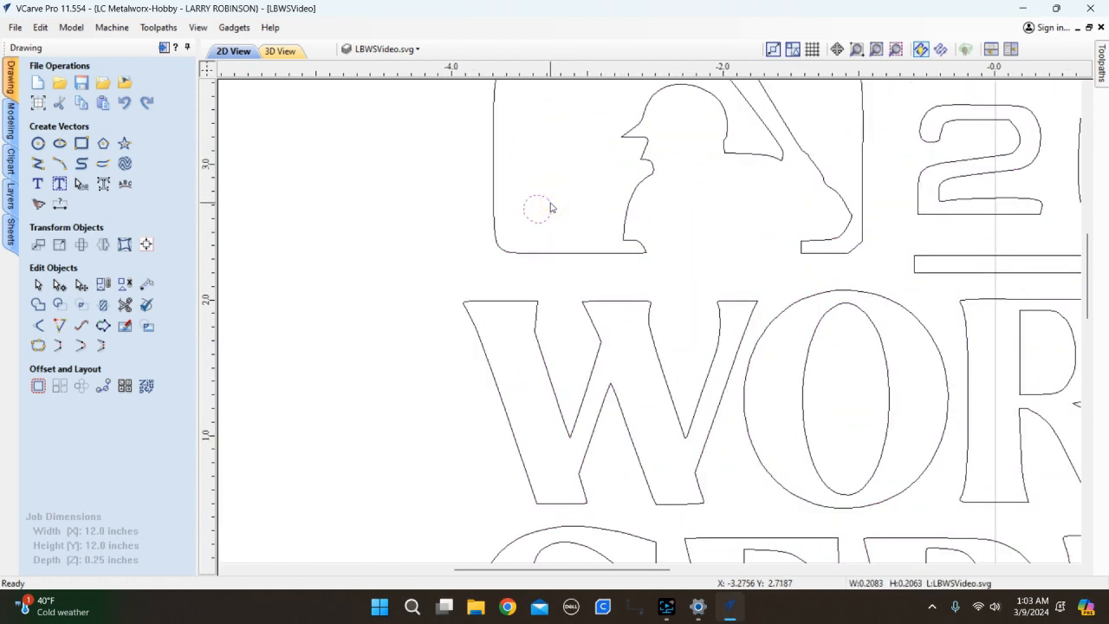
scroll(541, 206, "up", 5)
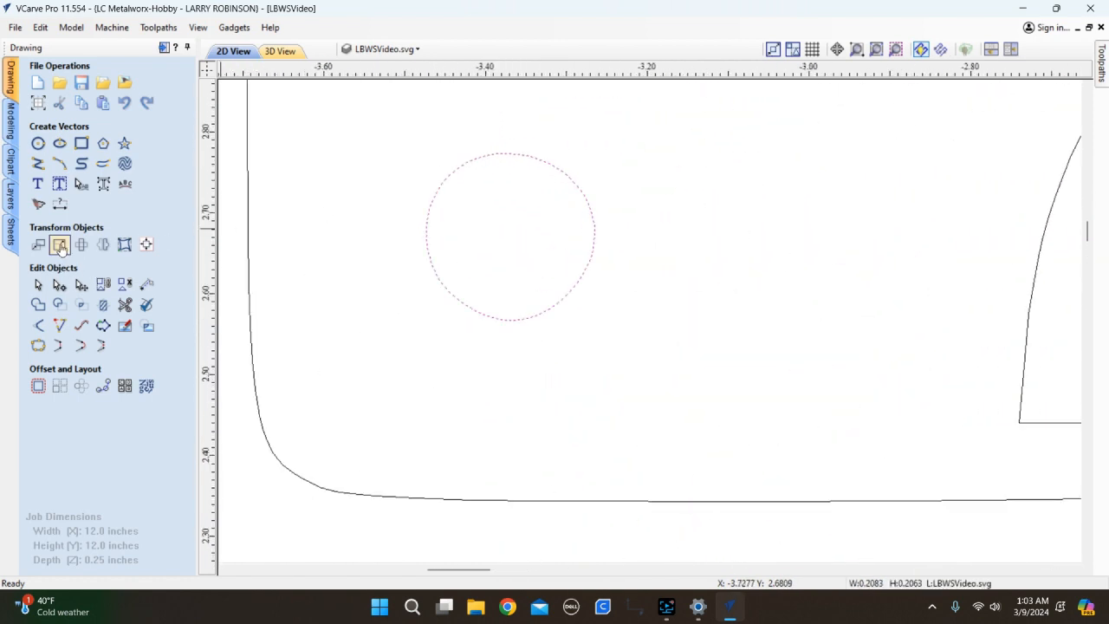
left_click(59, 245)
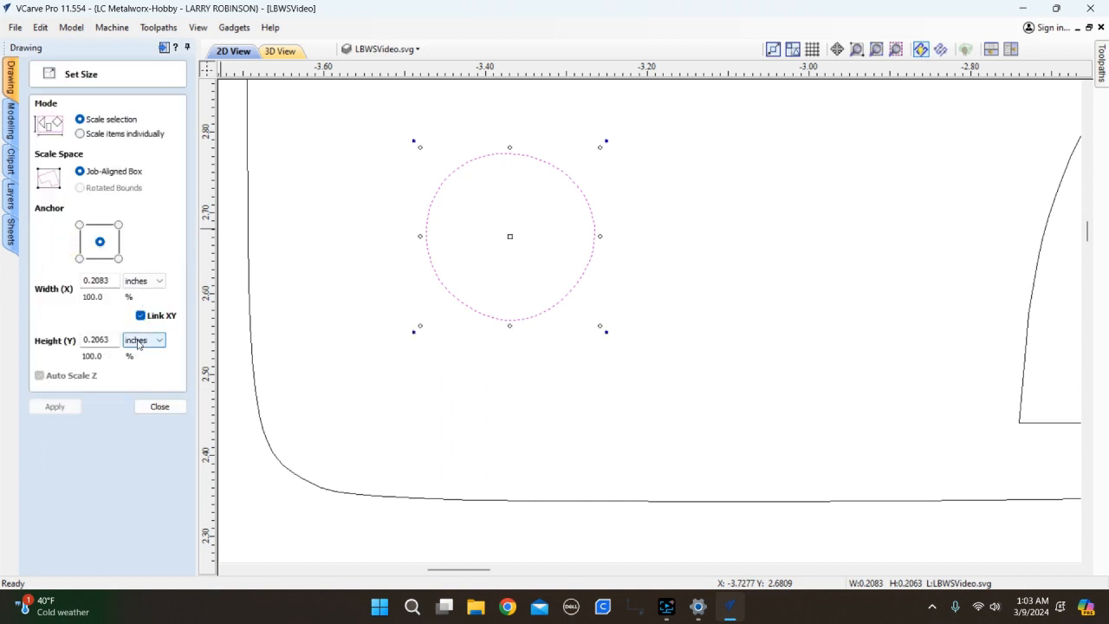
left_click(165, 405)
Draw a 0.22-inch diameter circle centred on the logo's traced ball and delete the traced outline inside it.
left_click(38, 143)
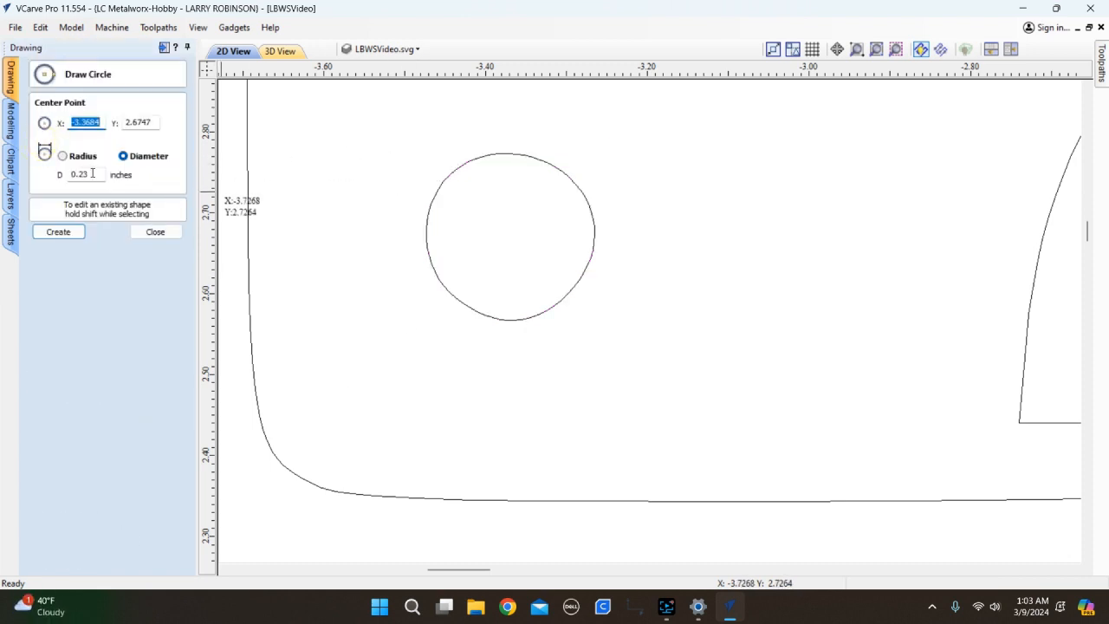
left_click_drag(93, 174, 84, 175)
left_click(511, 237)
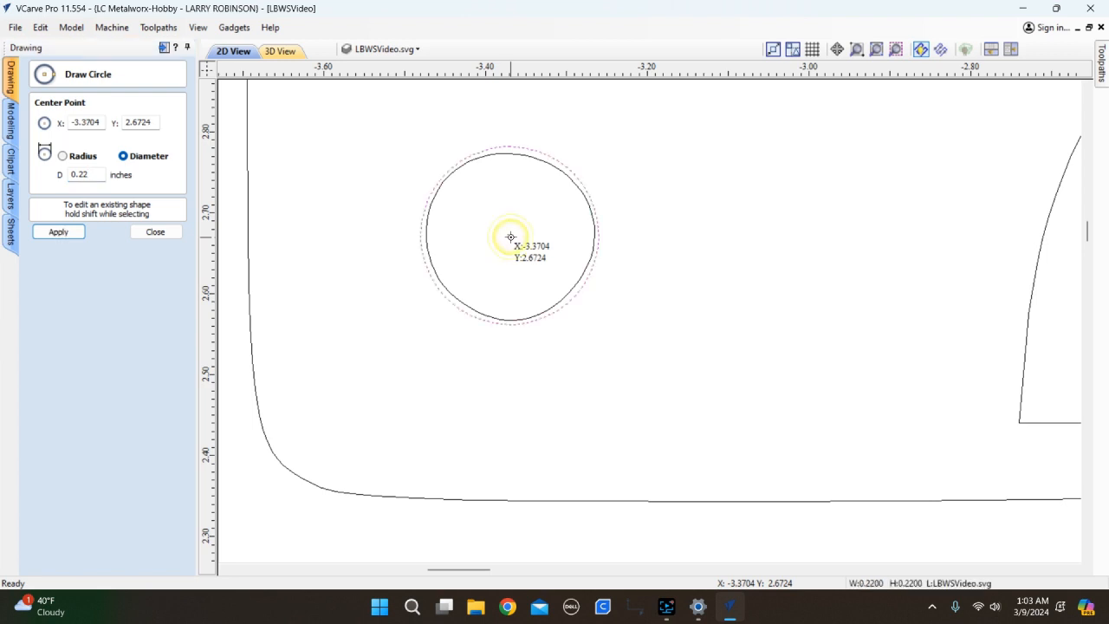
left_click(149, 232)
left_click(491, 159)
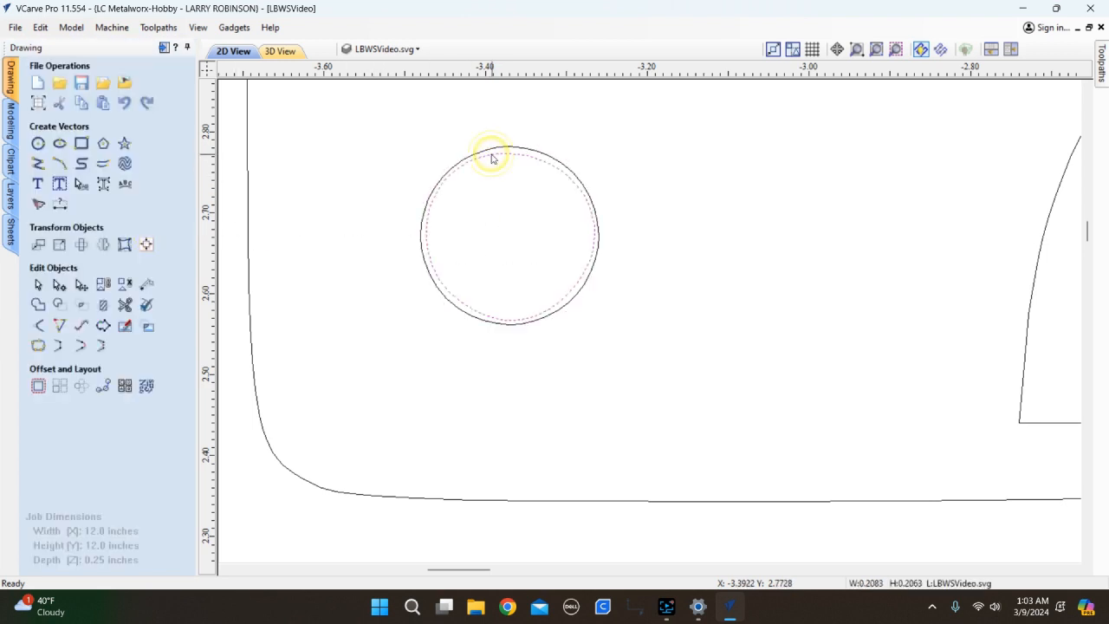
key("Escape")
scroll(492, 159, "down", 6)
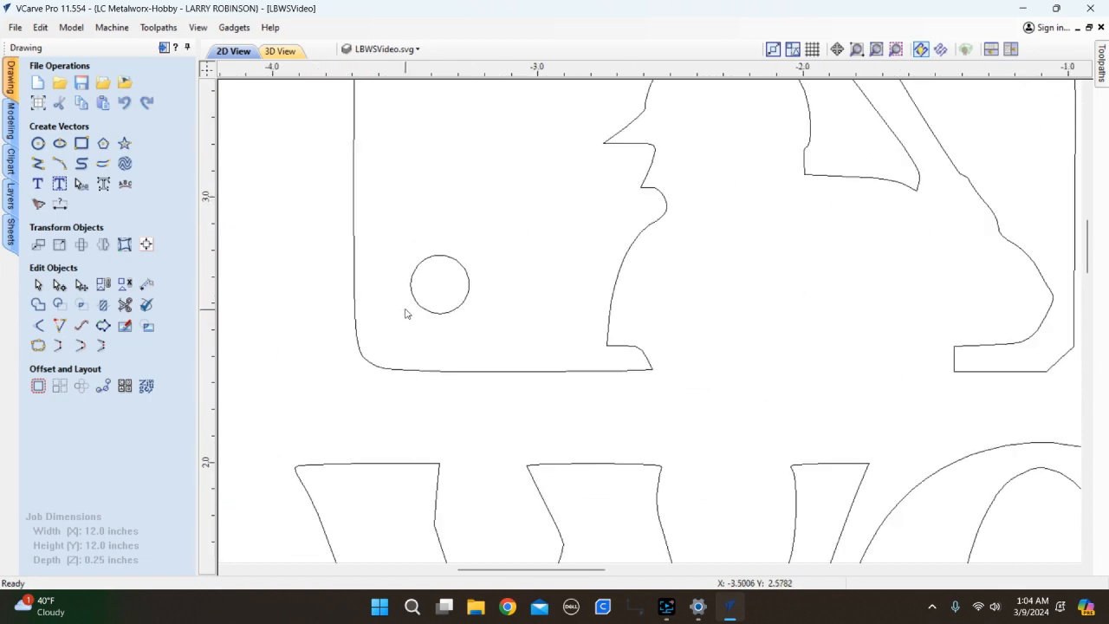
Select the baseball logo's right-hand outline and display its nodes for editing.
scroll(671, 293, "up", 1)
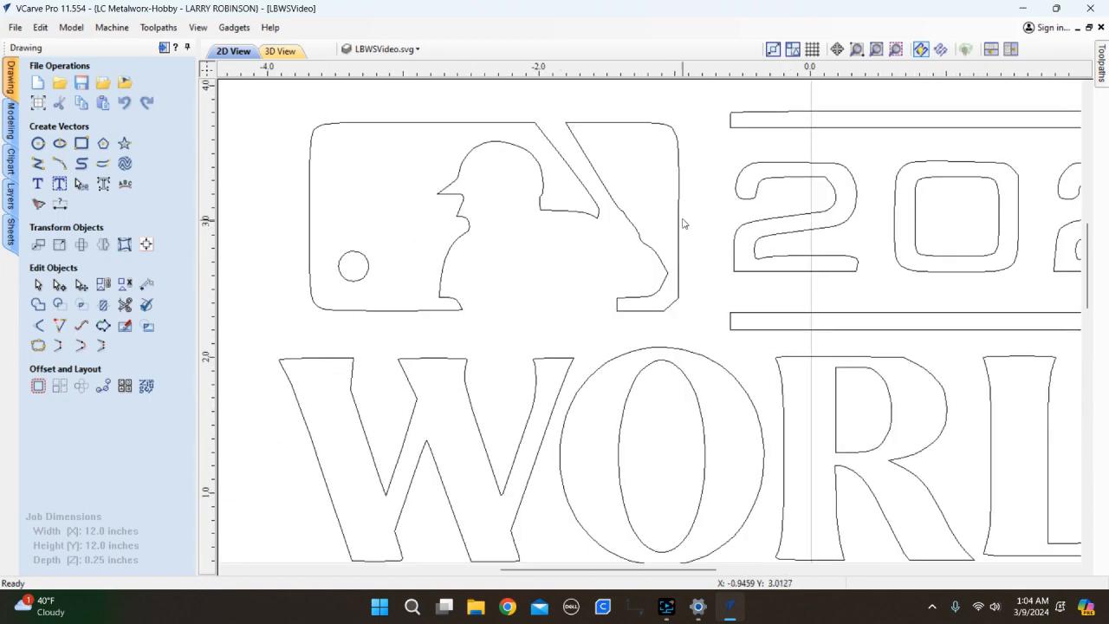
left_click(679, 191)
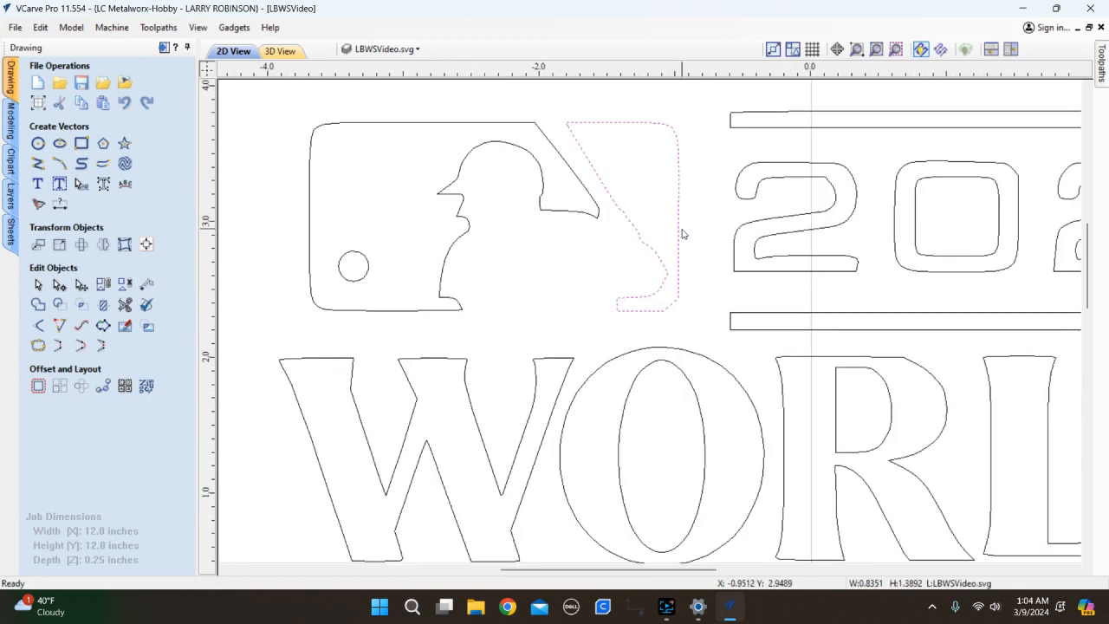
key("m")
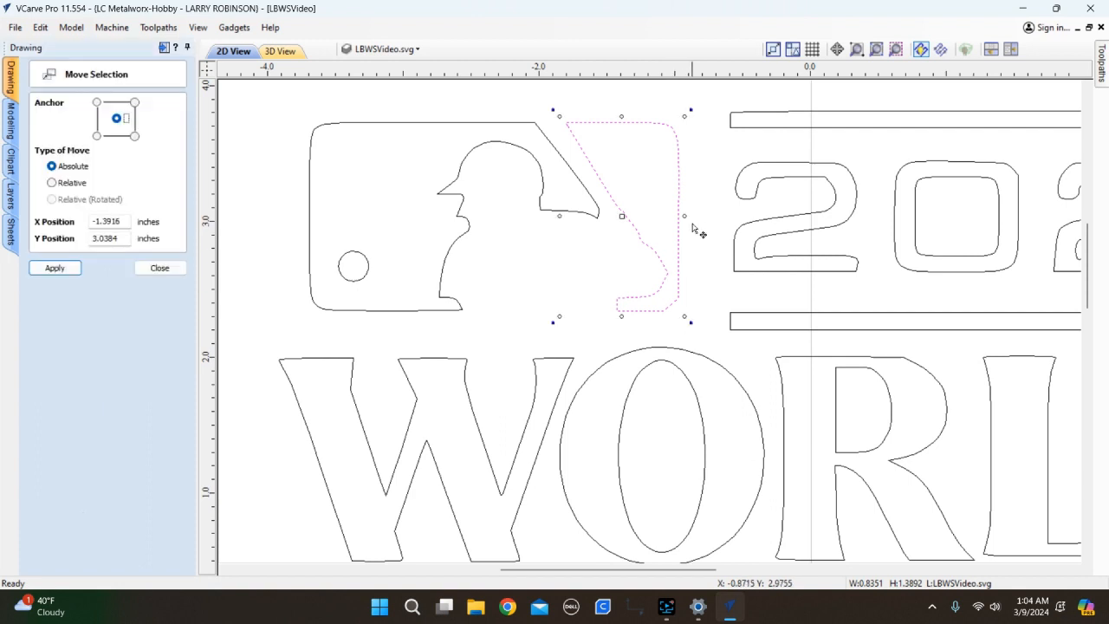
left_click(156, 268)
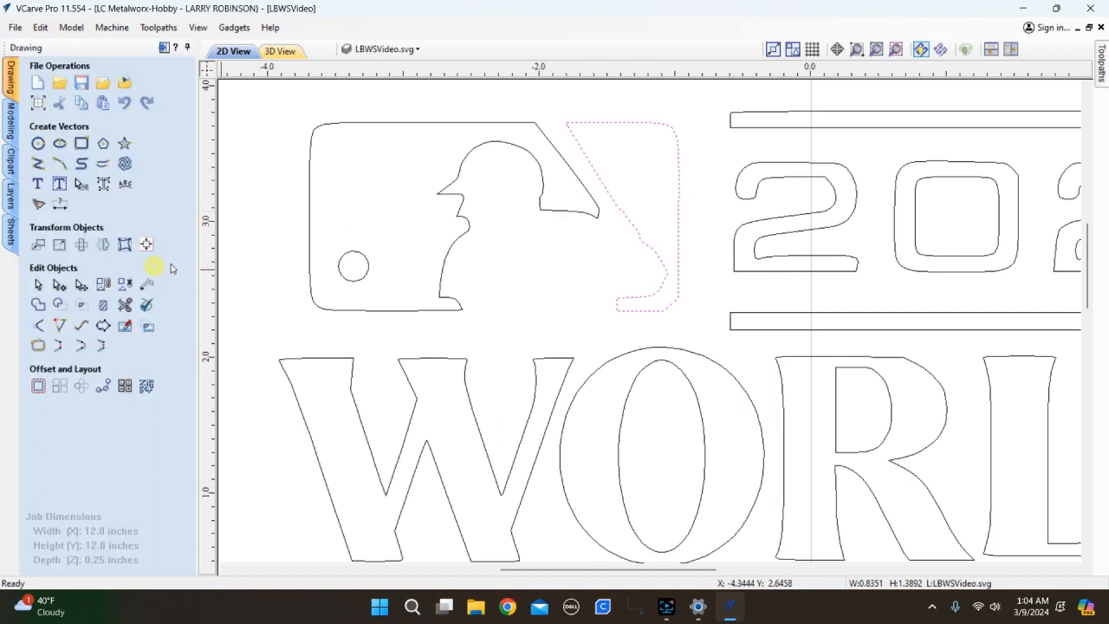
key("n")
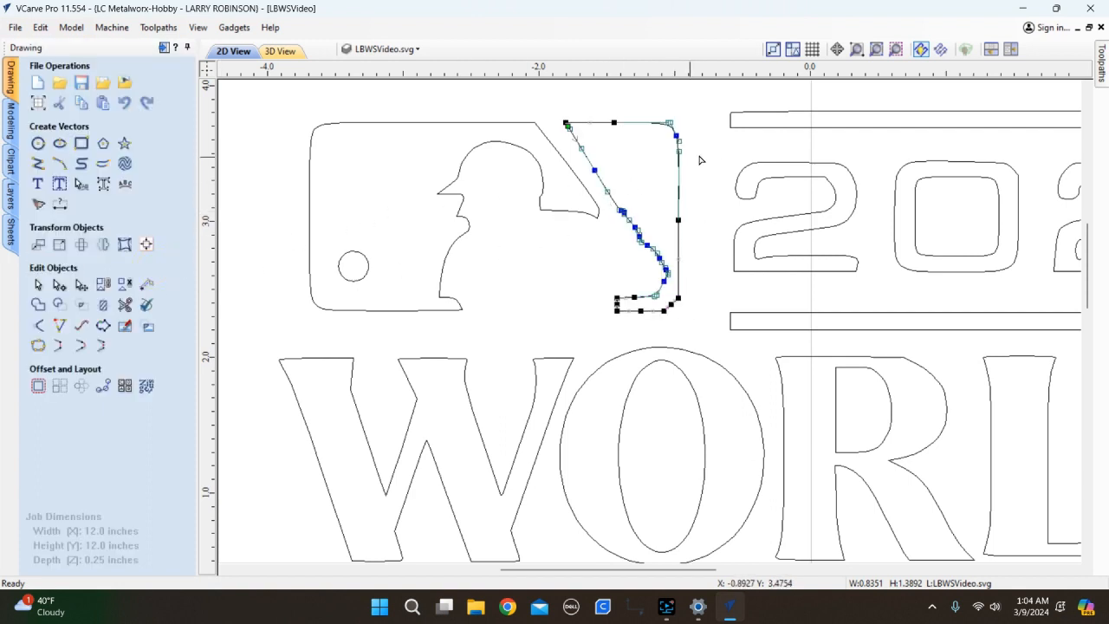
Examine the nodes along the selected outline's straight right edge, rounded upper corner and irregular diagonal edge.
scroll(689, 195, "up", 2)
scroll(681, 106, "up", 2)
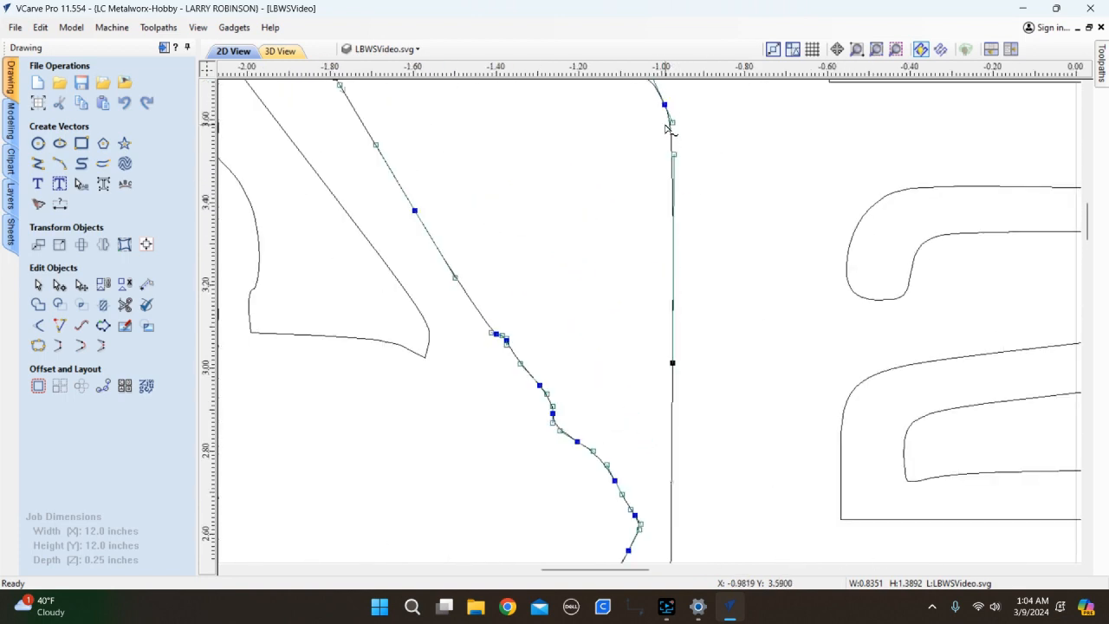
scroll(667, 138, "down", 1)
scroll(686, 287, "up", 4)
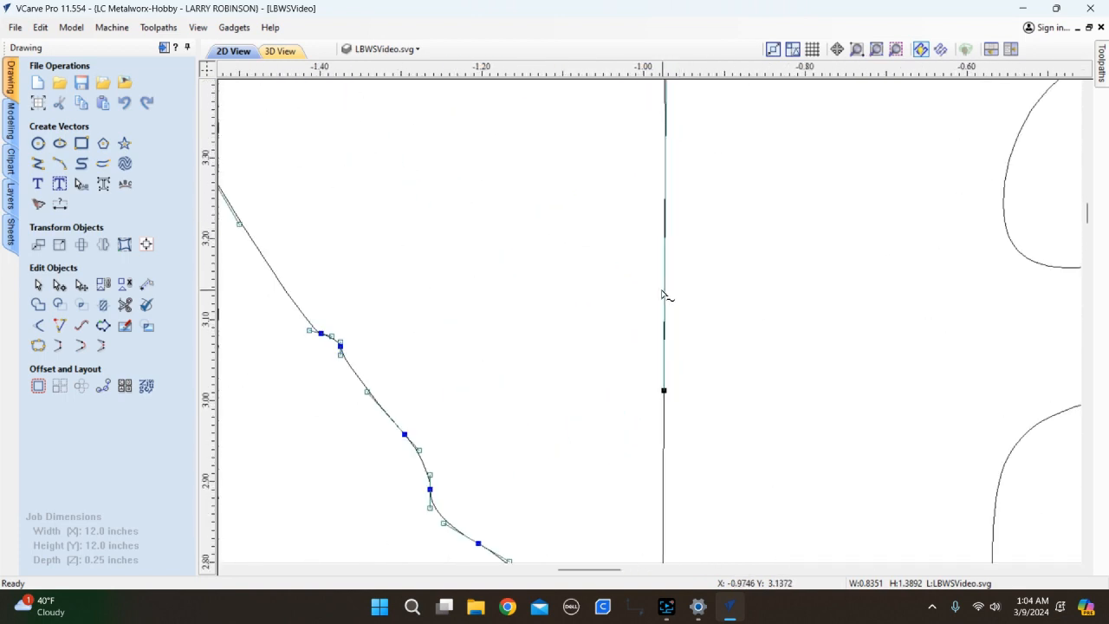
scroll(672, 182, "up", 1)
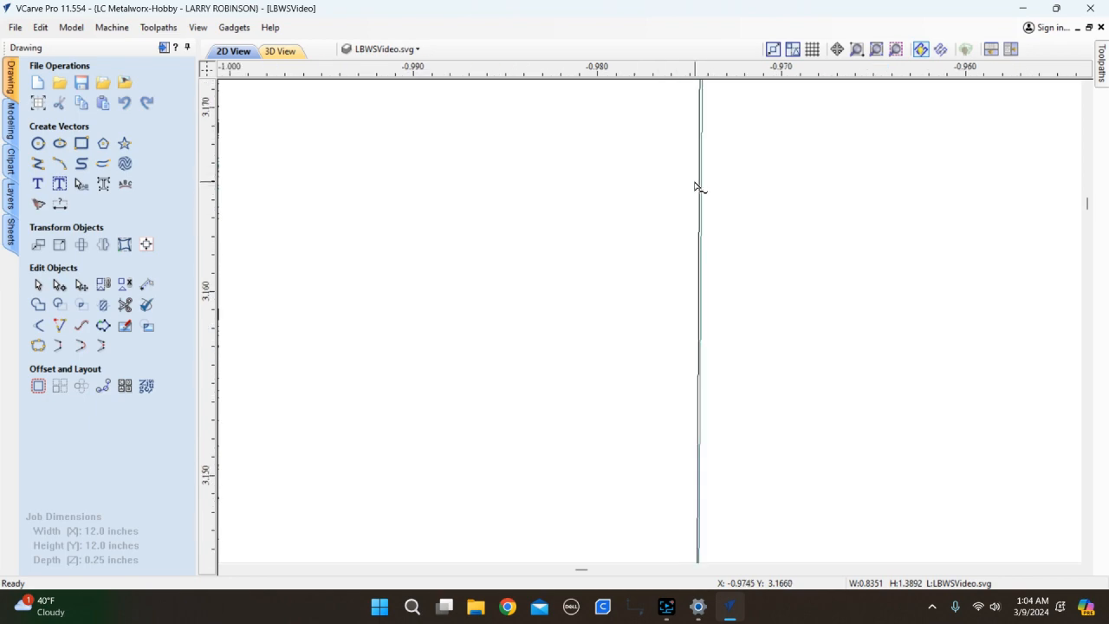
scroll(705, 199, "down", 5)
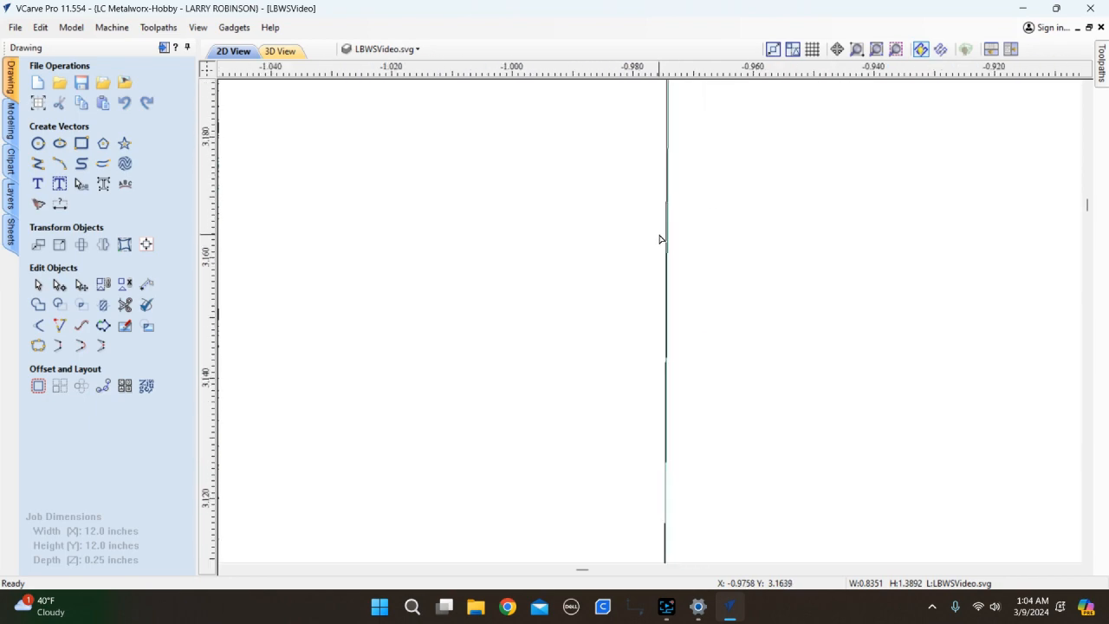
scroll(664, 239, "down", 6)
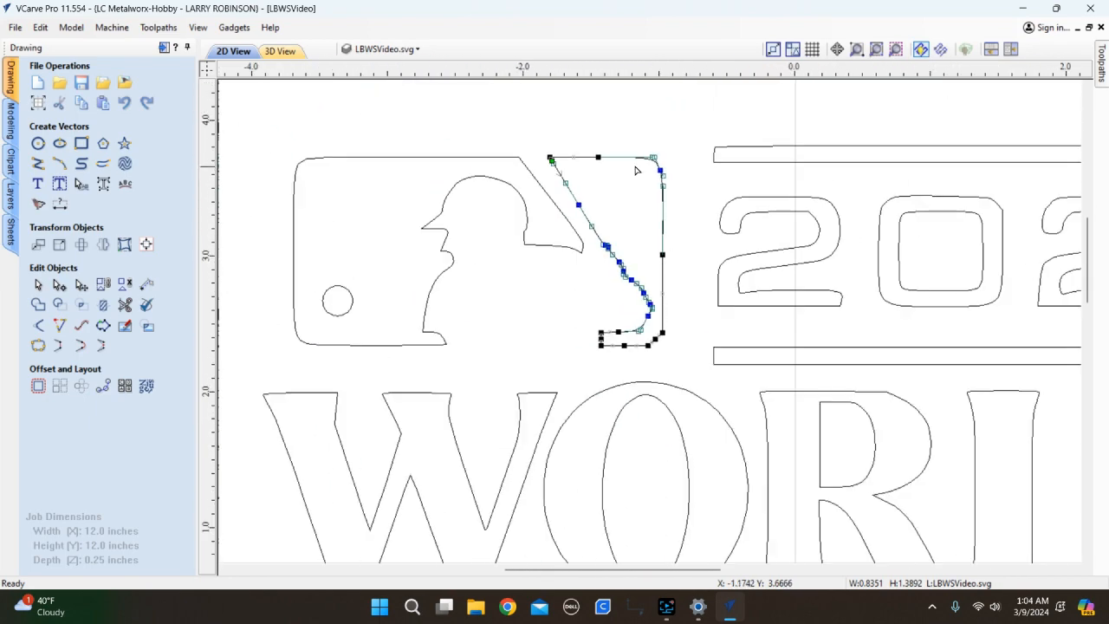
scroll(645, 171, "up", 5)
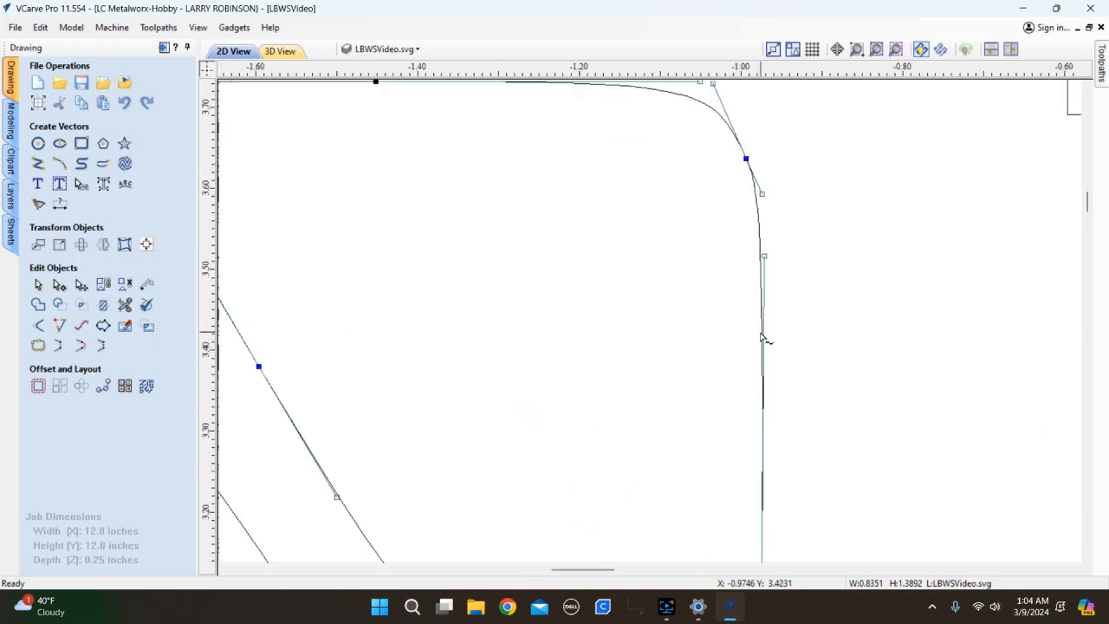
scroll(747, 308, "down", 3)
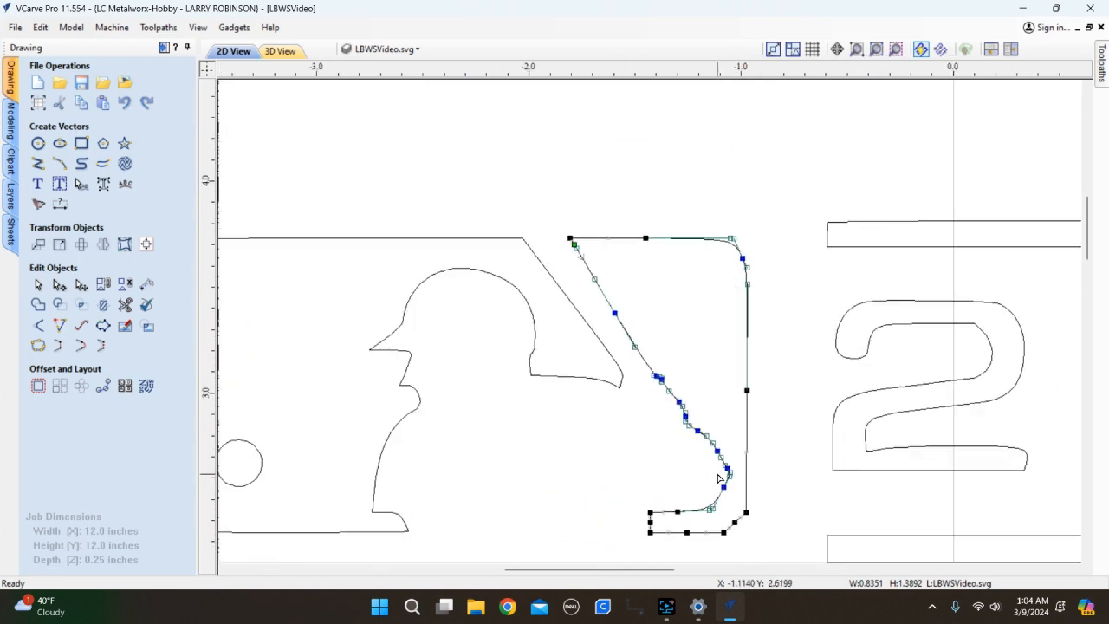
scroll(720, 453, "up", 3)
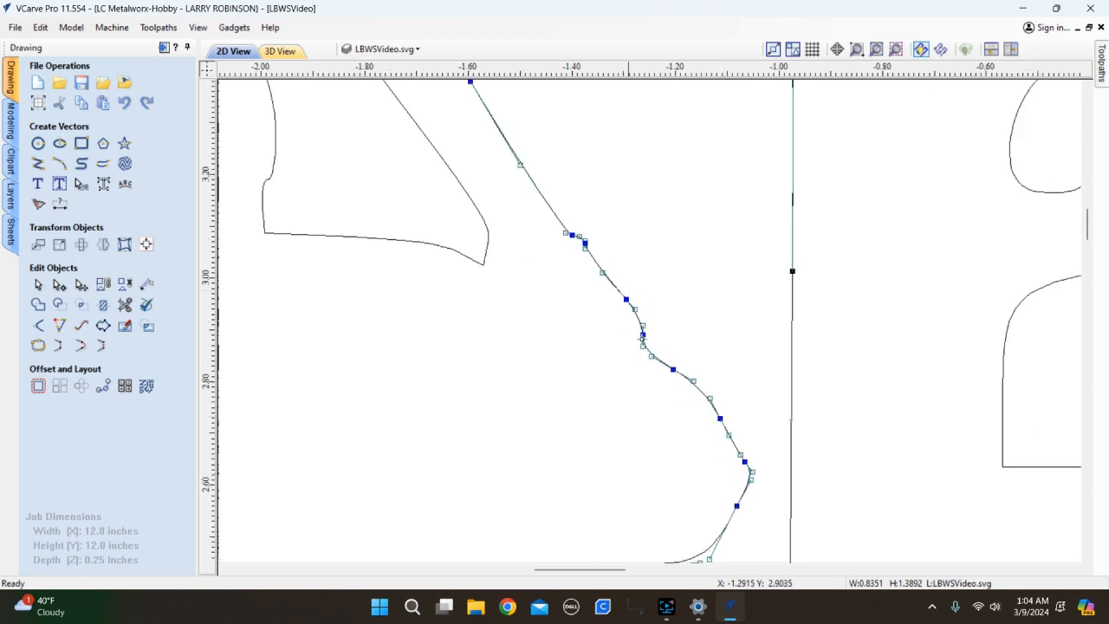
scroll(668, 334, "down", 3)
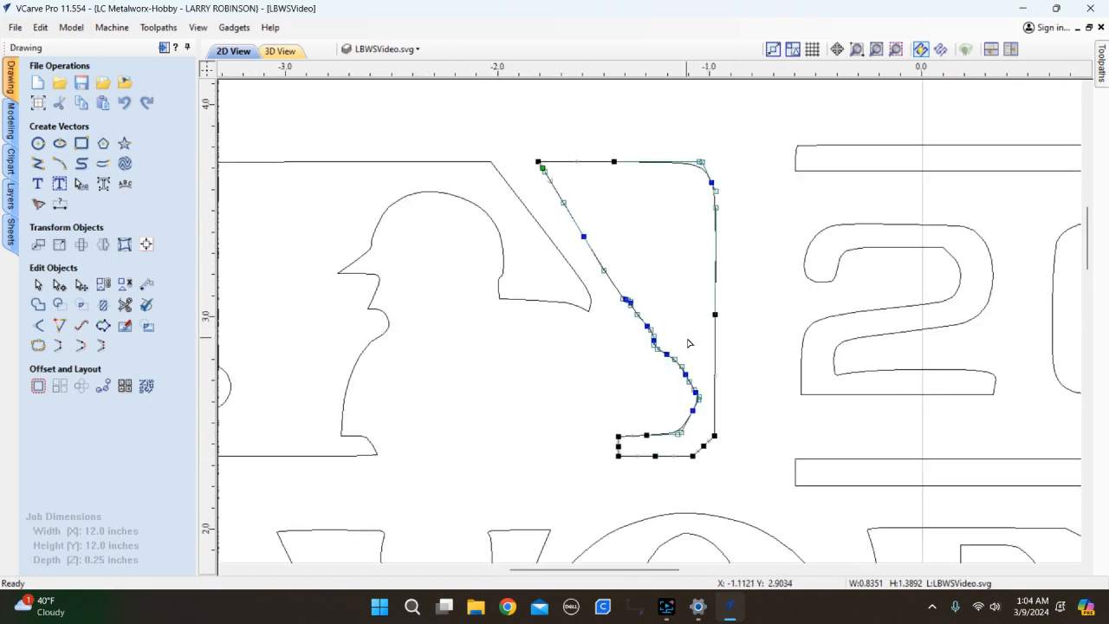
scroll(707, 384, "down", 2)
Delete the extra middle node on the short vertical edge at the foot of the logo's right-hand outline.
scroll(682, 457, "up", 8)
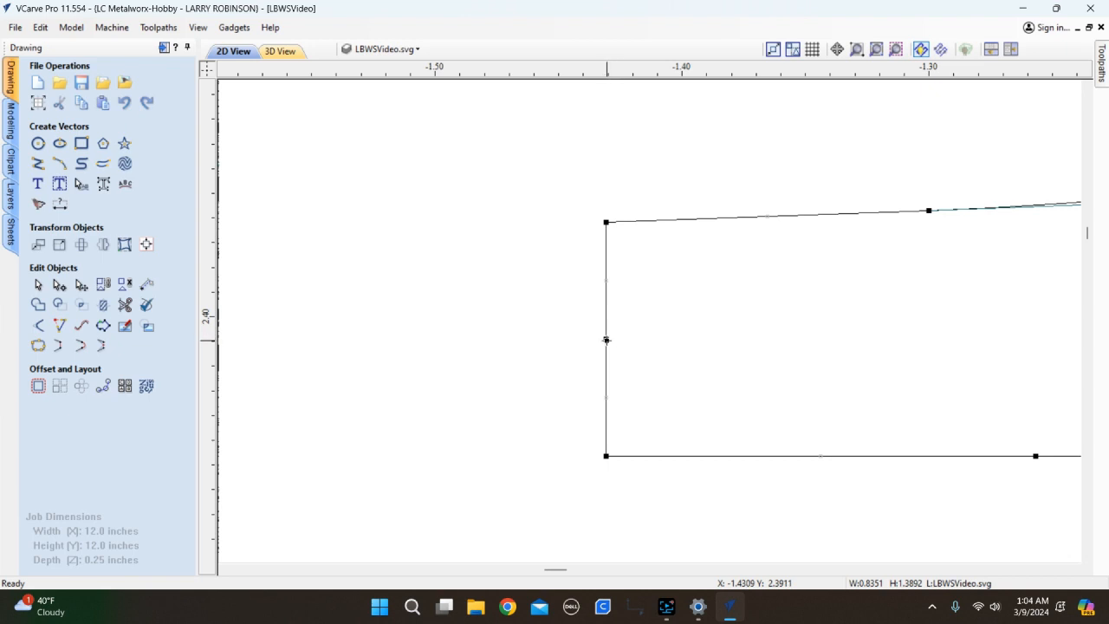
right_click(607, 340)
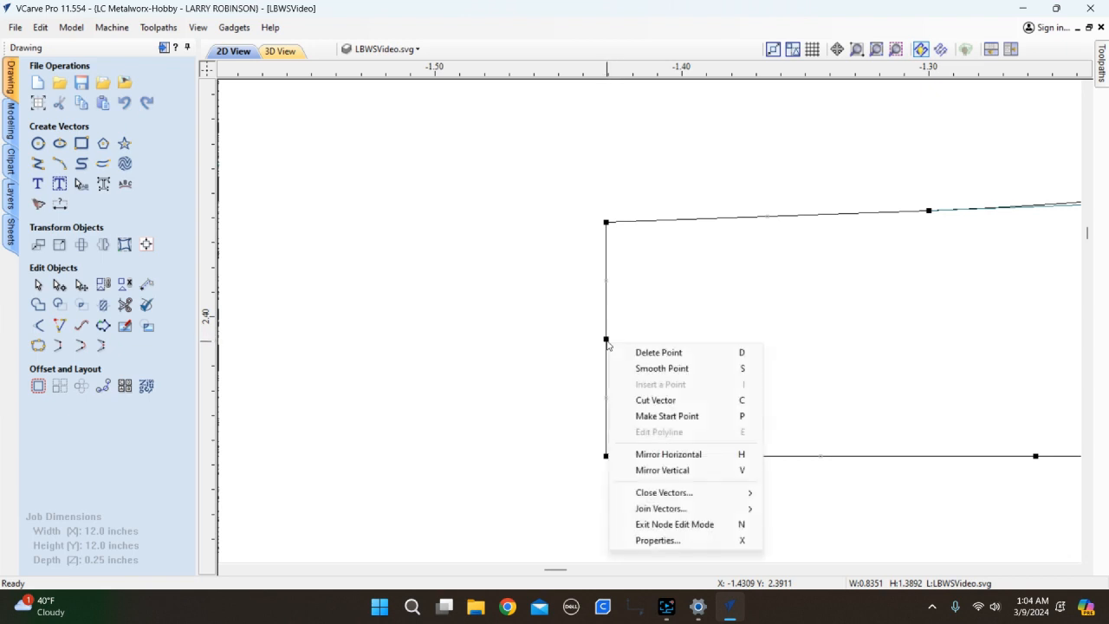
left_click(661, 353)
scroll(493, 291, "down", 2)
scroll(493, 291, "down", 3)
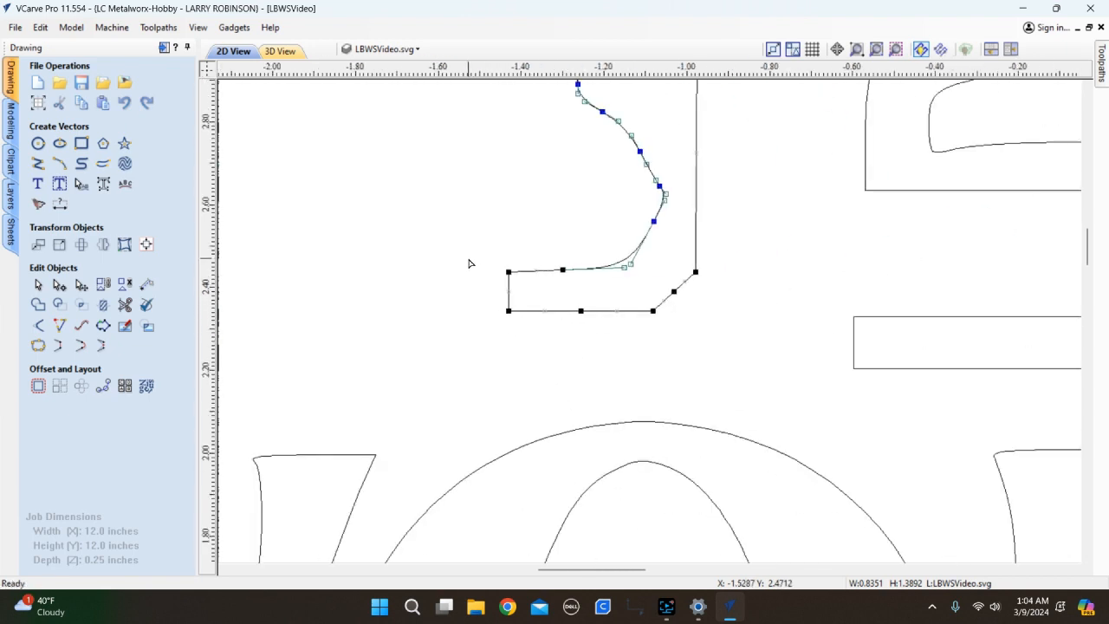
Delete the lower of the two close nodes forming the upper bump on the outline's diagonal edge.
scroll(641, 314, "up", 3)
scroll(564, 268, "down", 5)
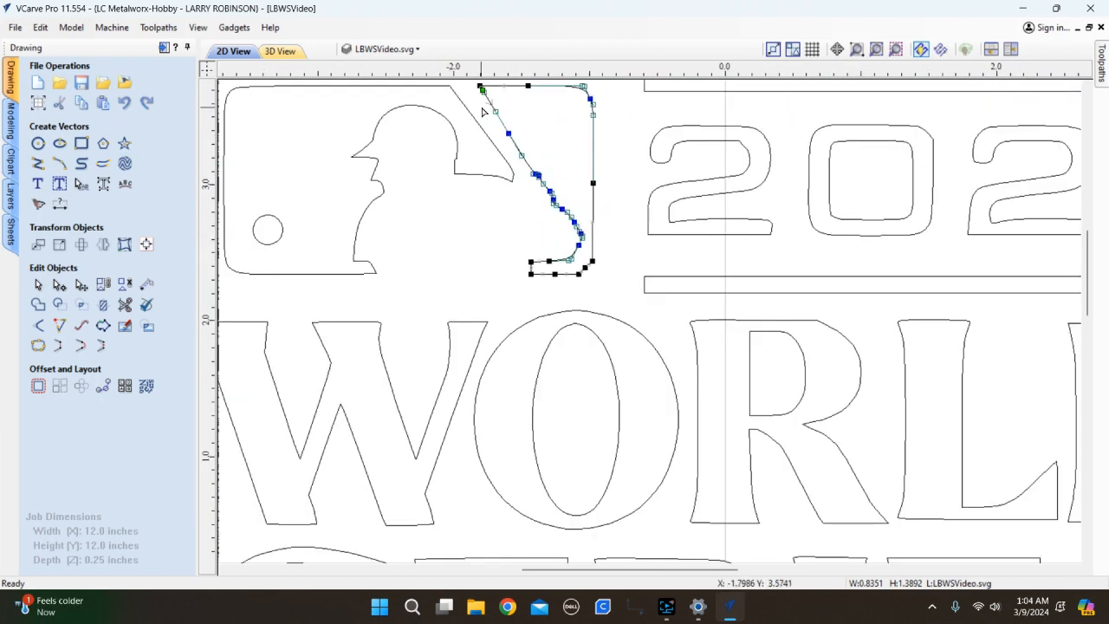
scroll(488, 112, "up", 3)
scroll(589, 246, "up", 4)
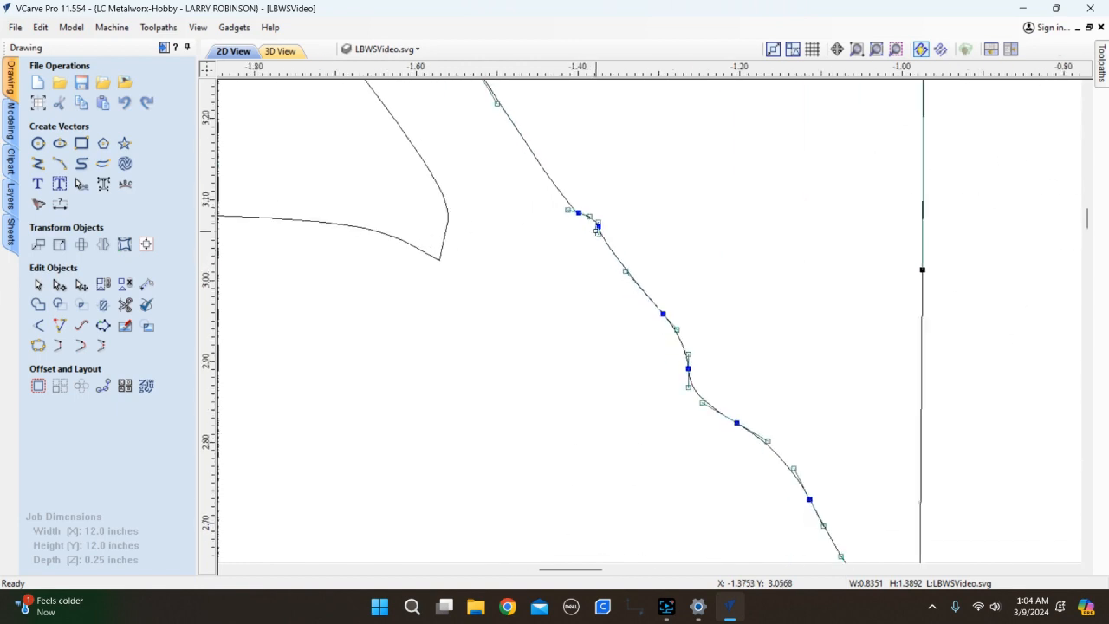
scroll(564, 230, "down", 2)
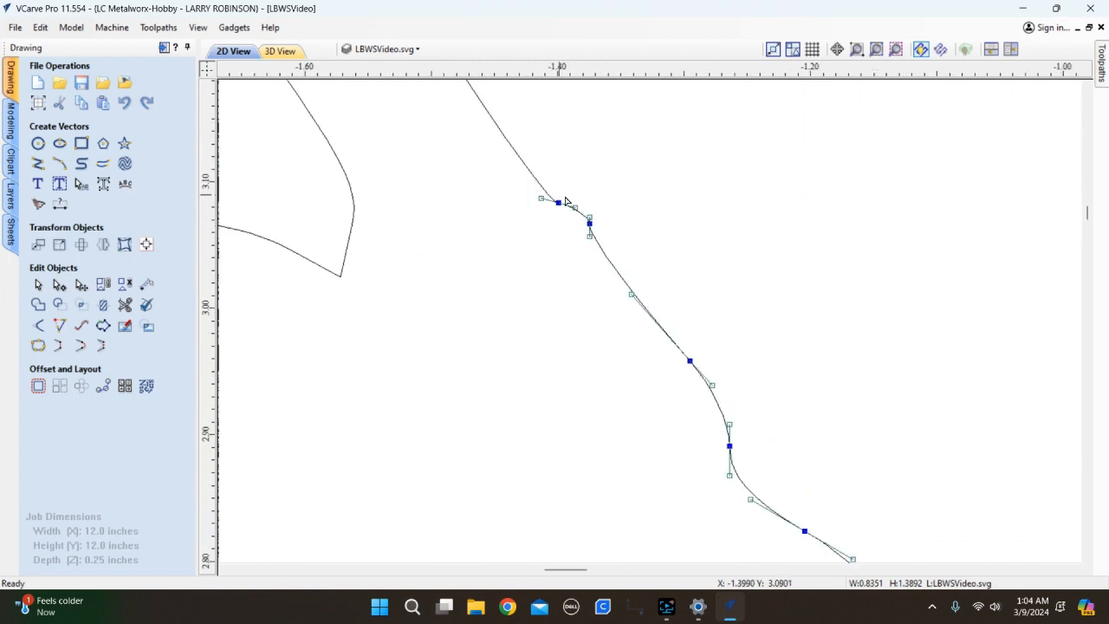
scroll(589, 249, "up", 2)
scroll(589, 251, "down", 4)
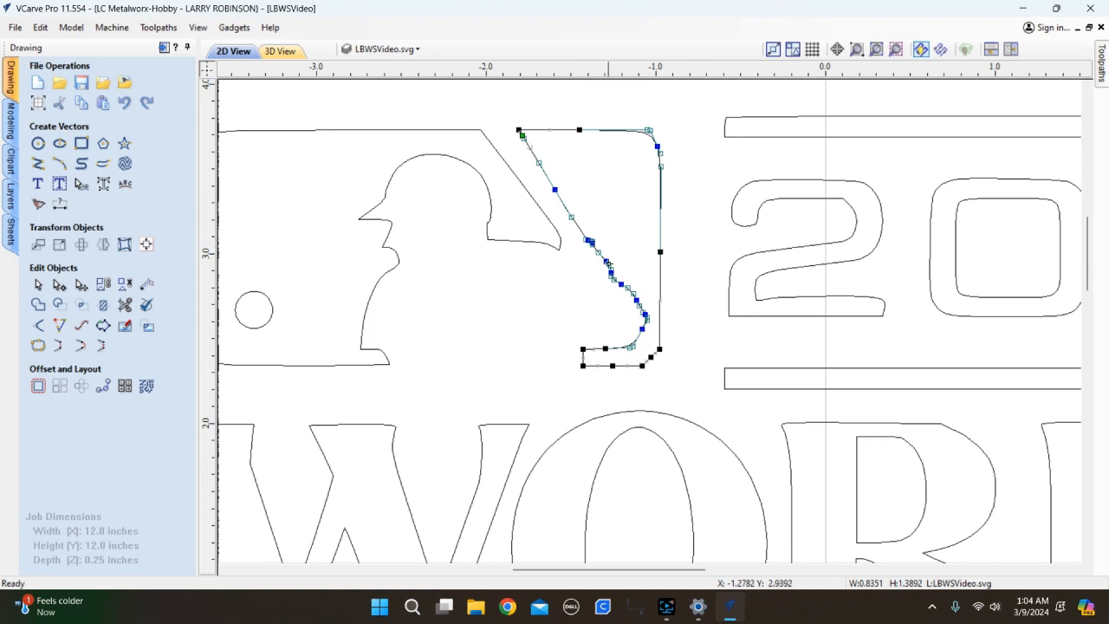
scroll(608, 264, "up", 4)
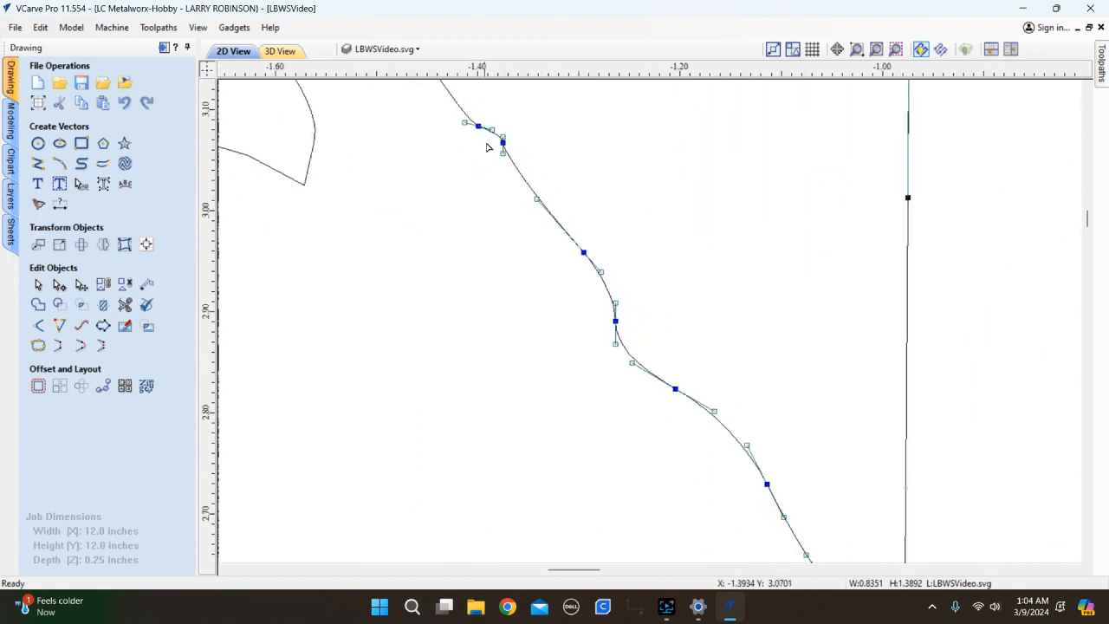
scroll(490, 127, "up", 3)
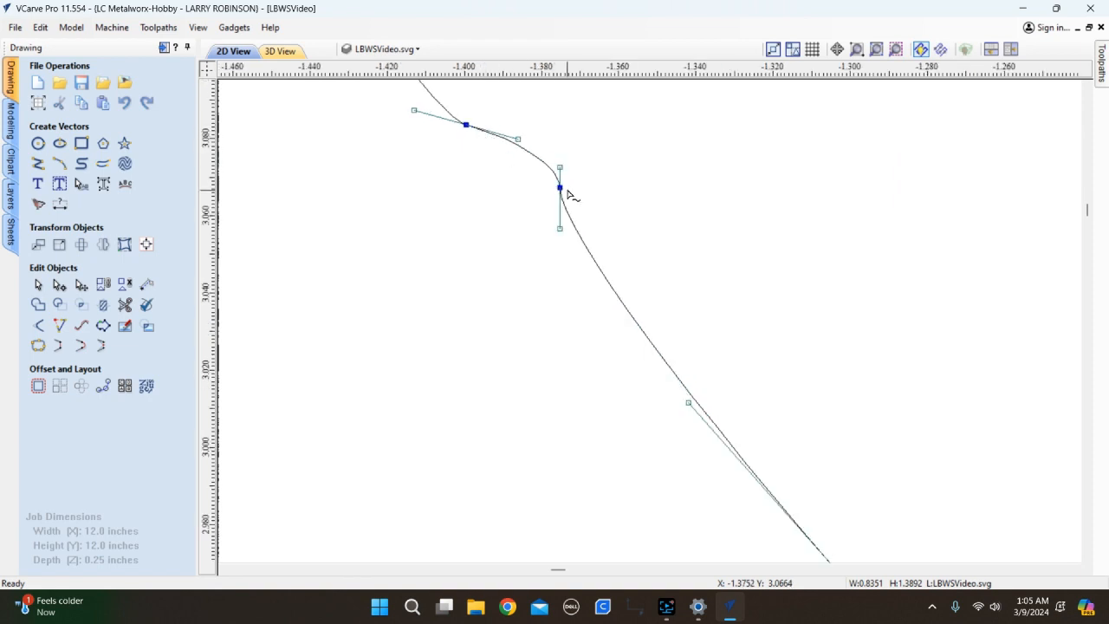
right_click(559, 187)
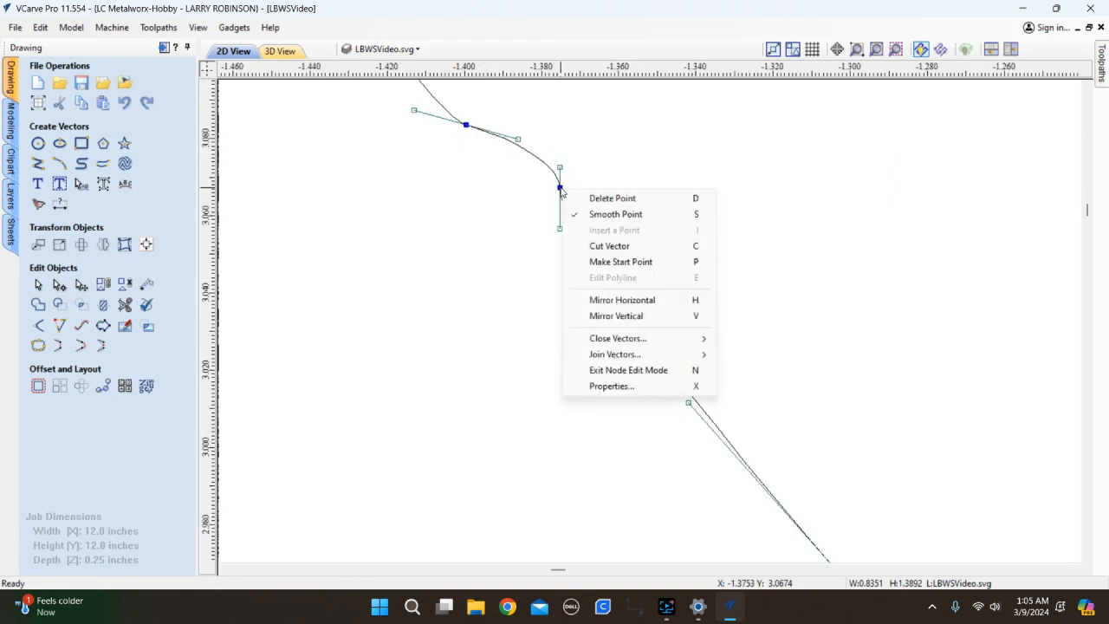
left_click(579, 193)
scroll(624, 229, "down", 2)
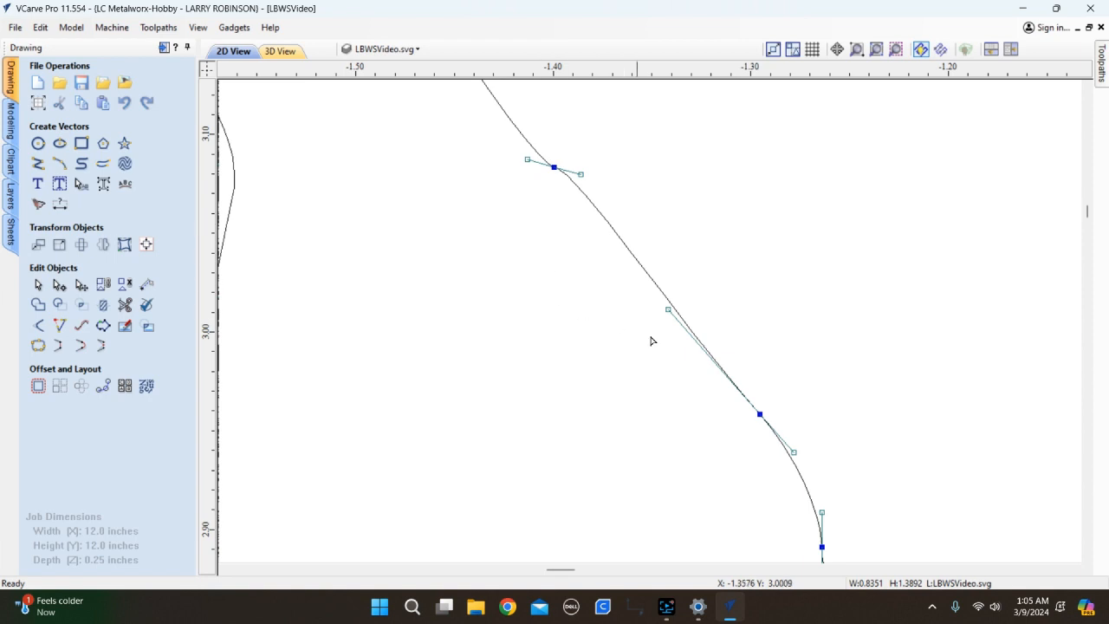
scroll(661, 285, "down", 3)
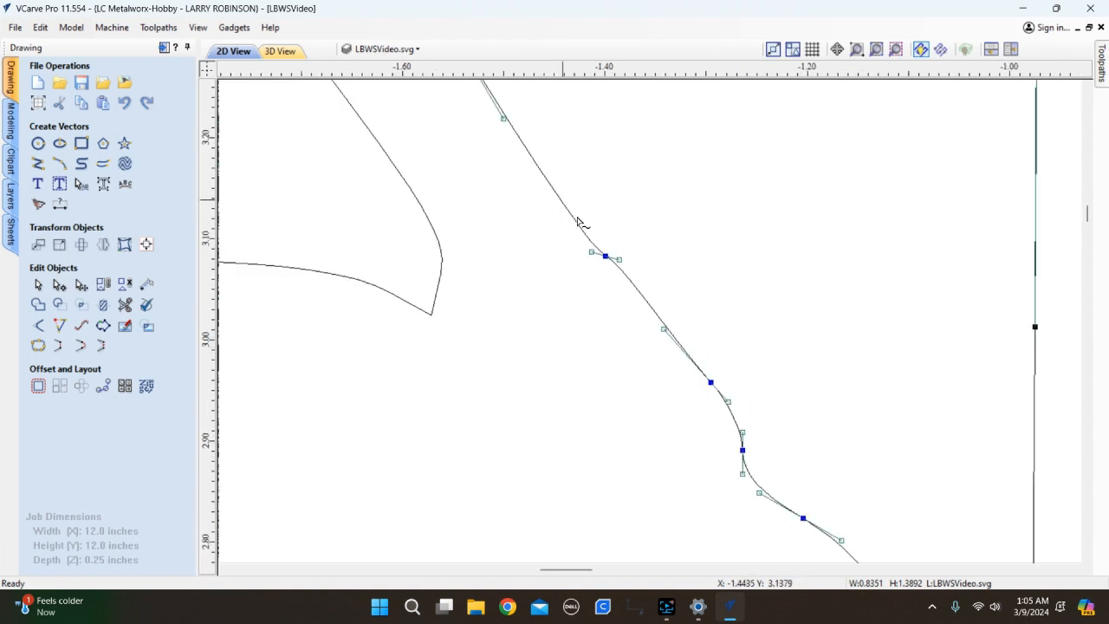
Delete the two nodes forming the second bump halfway down the diagonal edge to straighten the curve.
scroll(630, 324, "down", 5)
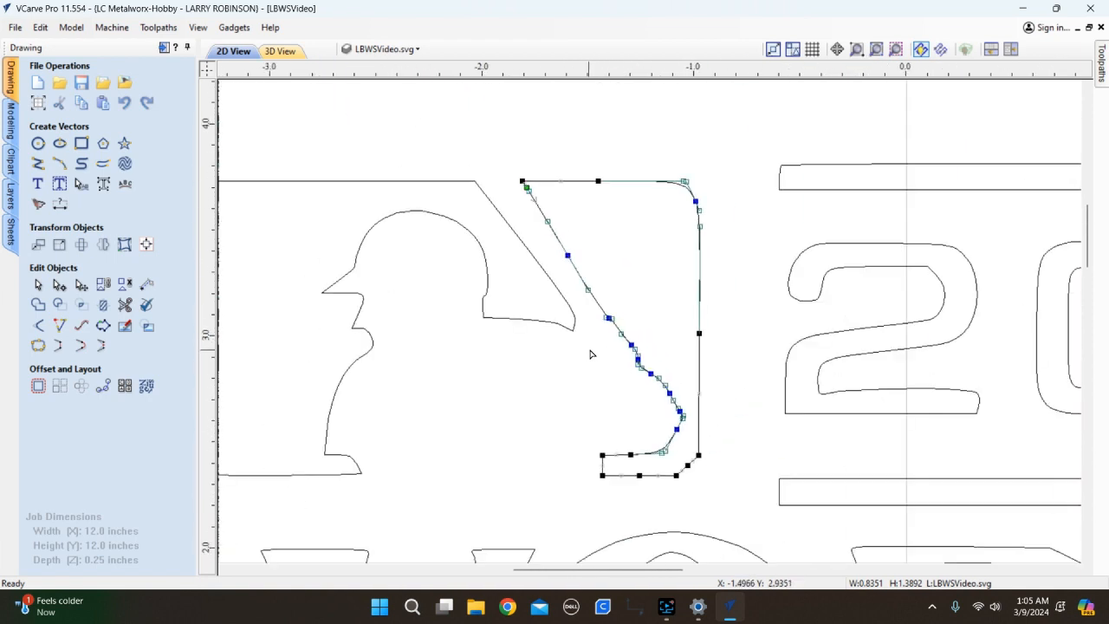
scroll(611, 356, "up", 4)
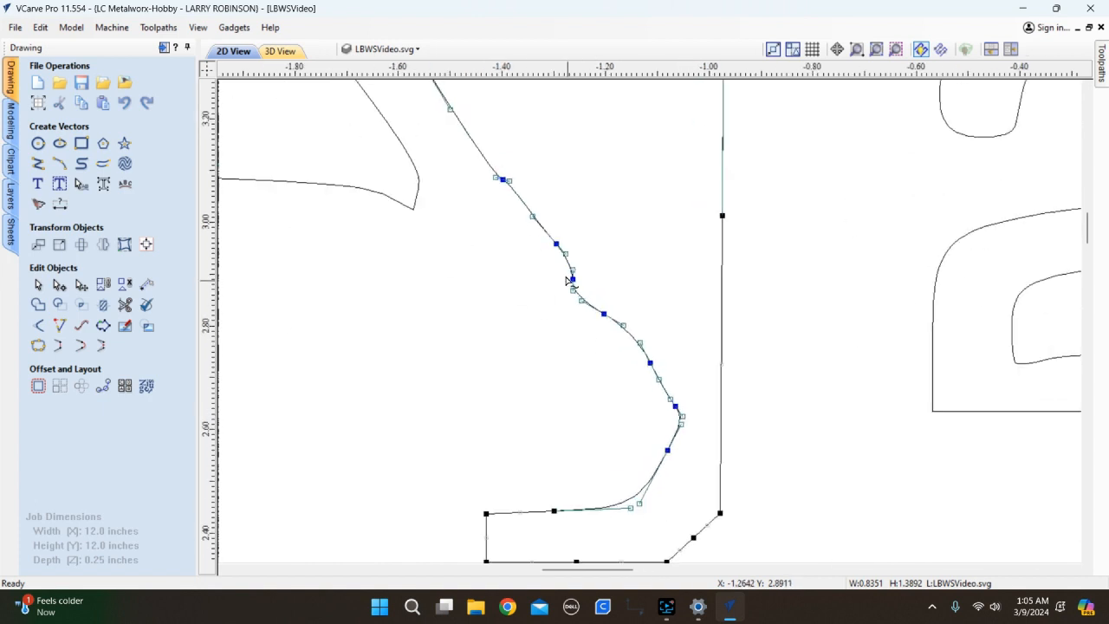
scroll(572, 282, "up", 2)
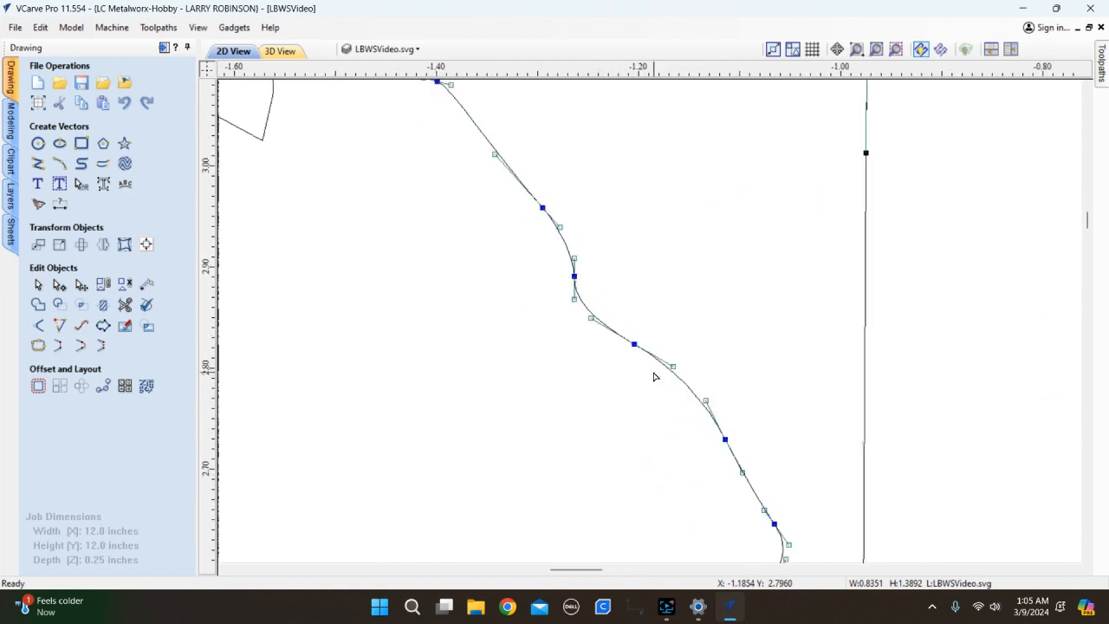
right_click(635, 345)
left_click(687, 356)
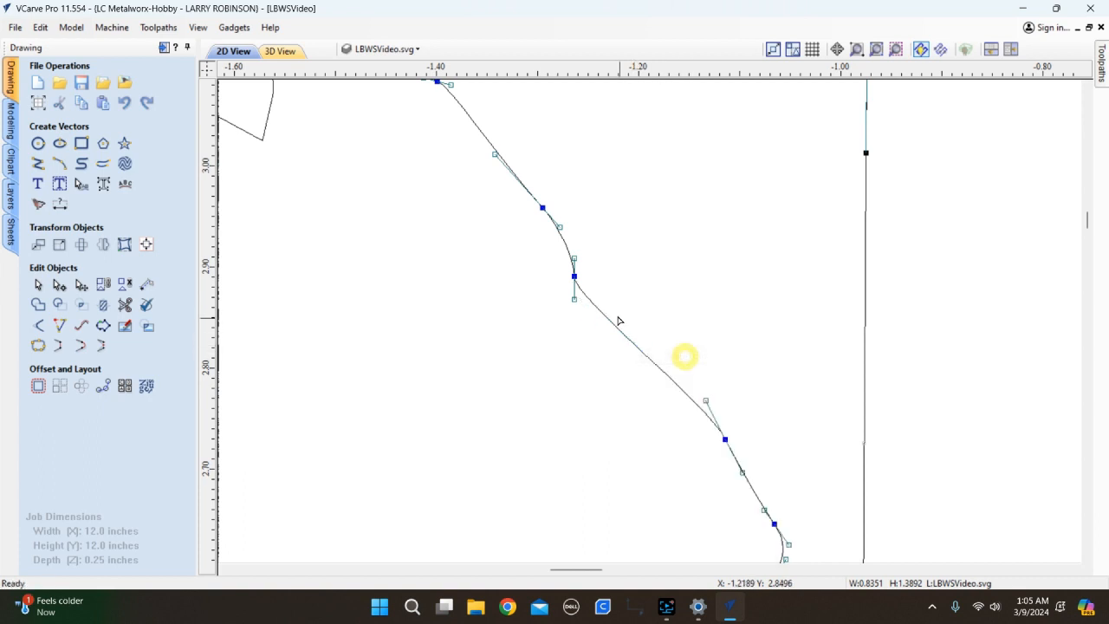
right_click(575, 276)
left_click(617, 287)
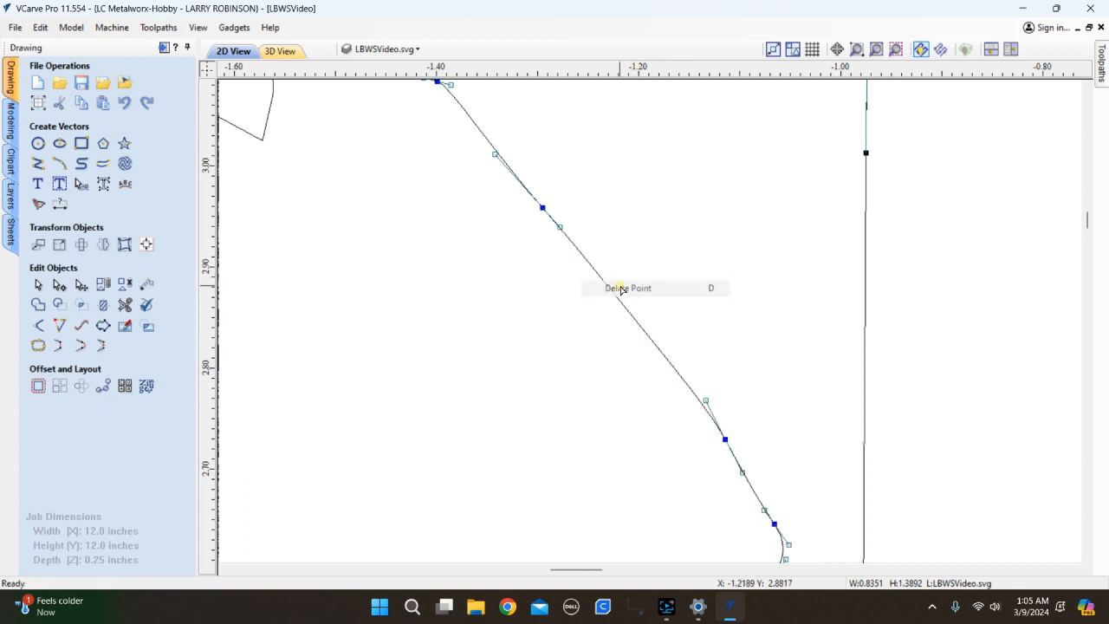
Try to pull the middle node of the outline's angled lower-right corner outward.
scroll(605, 325, "down", 3)
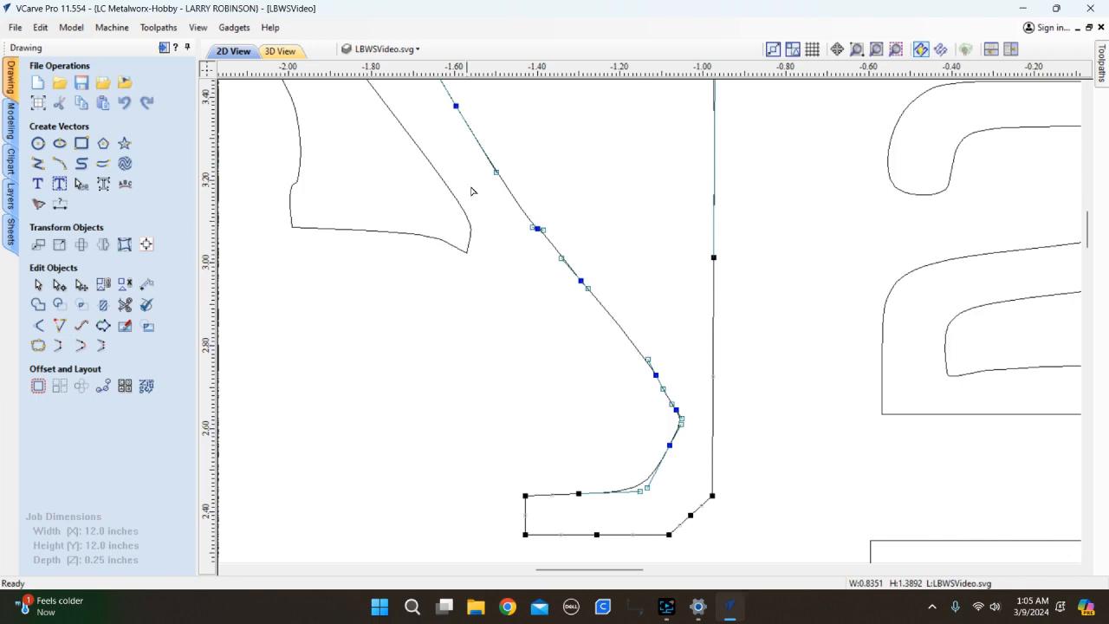
scroll(571, 333, "down", 4)
scroll(585, 368, "up", 3)
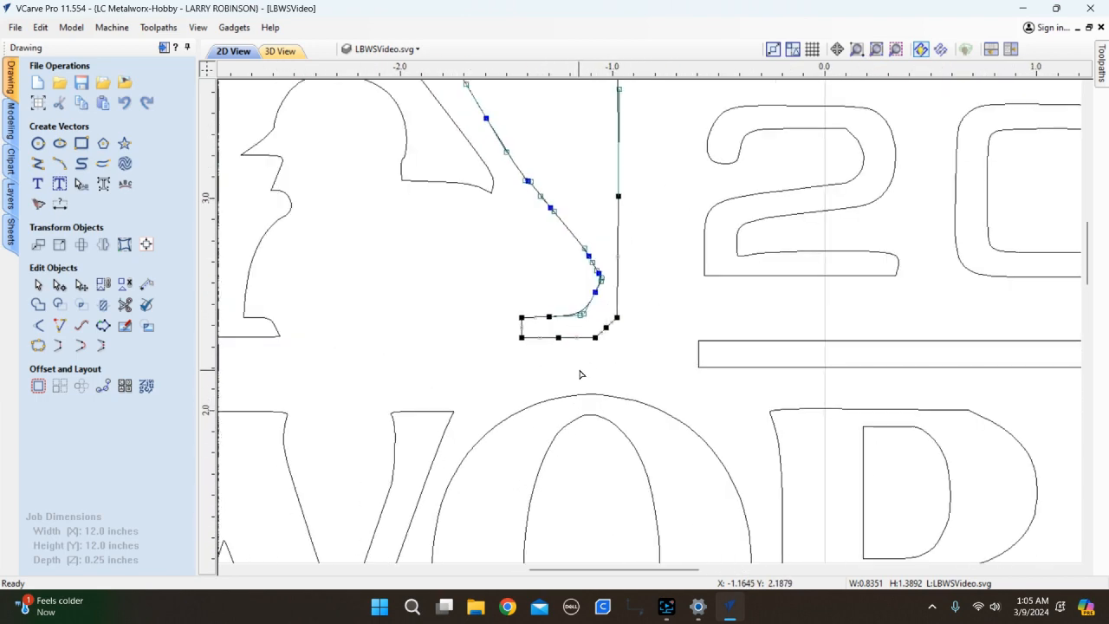
scroll(606, 347, "up", 1)
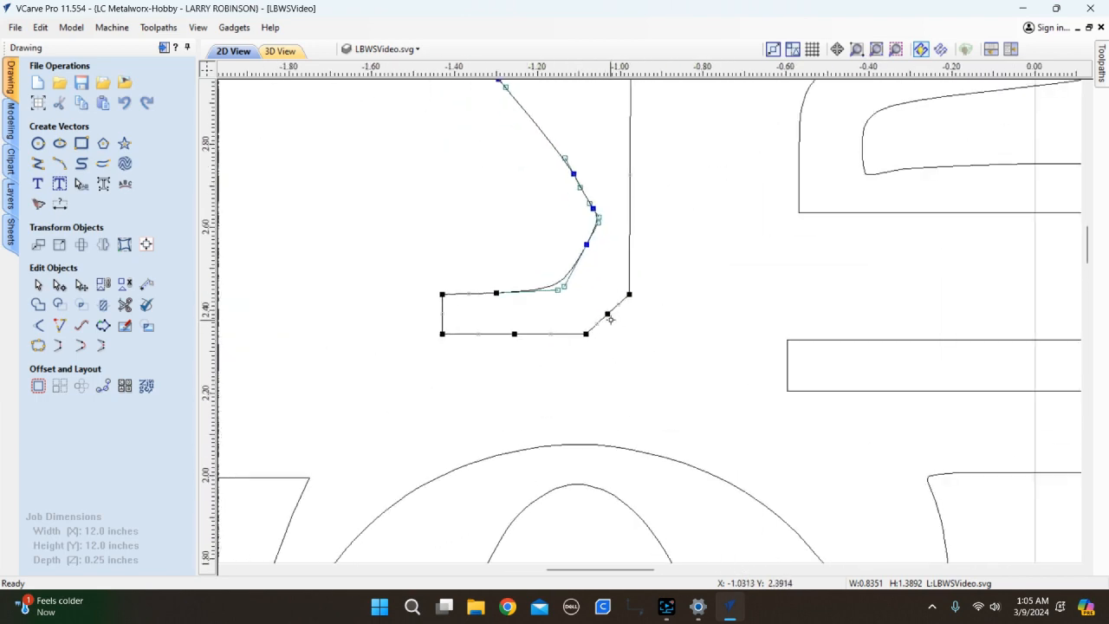
left_click_drag(609, 316, 621, 326)
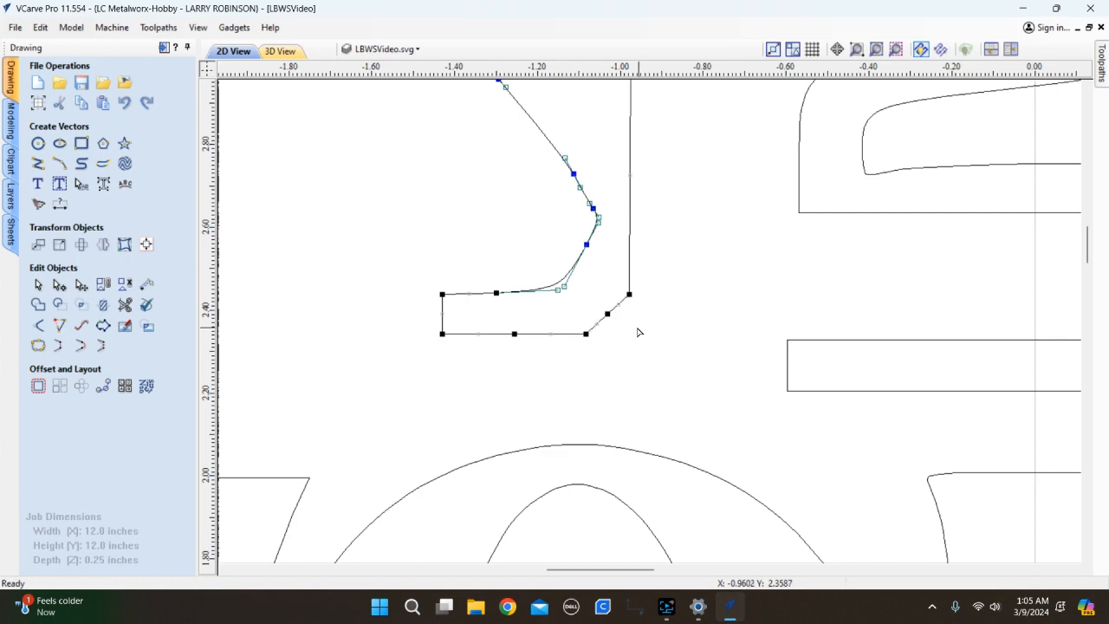
Try to square off the rounded upper-left corner of the bar above 2023 by moving its corner node outward.
scroll(638, 328, "down", 5)
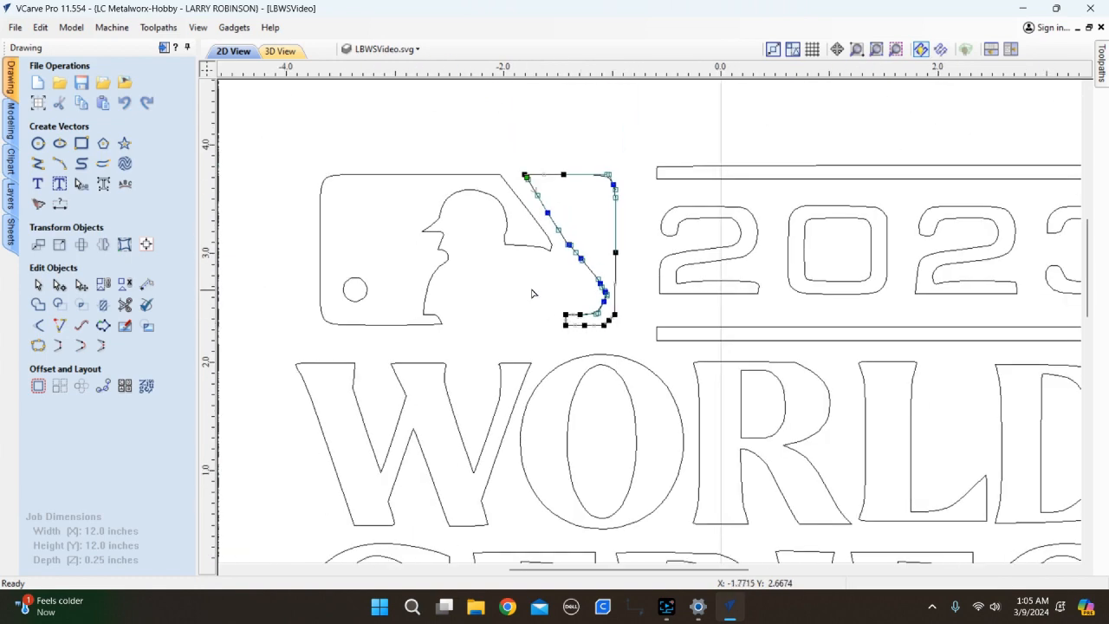
scroll(577, 227, "up", 5)
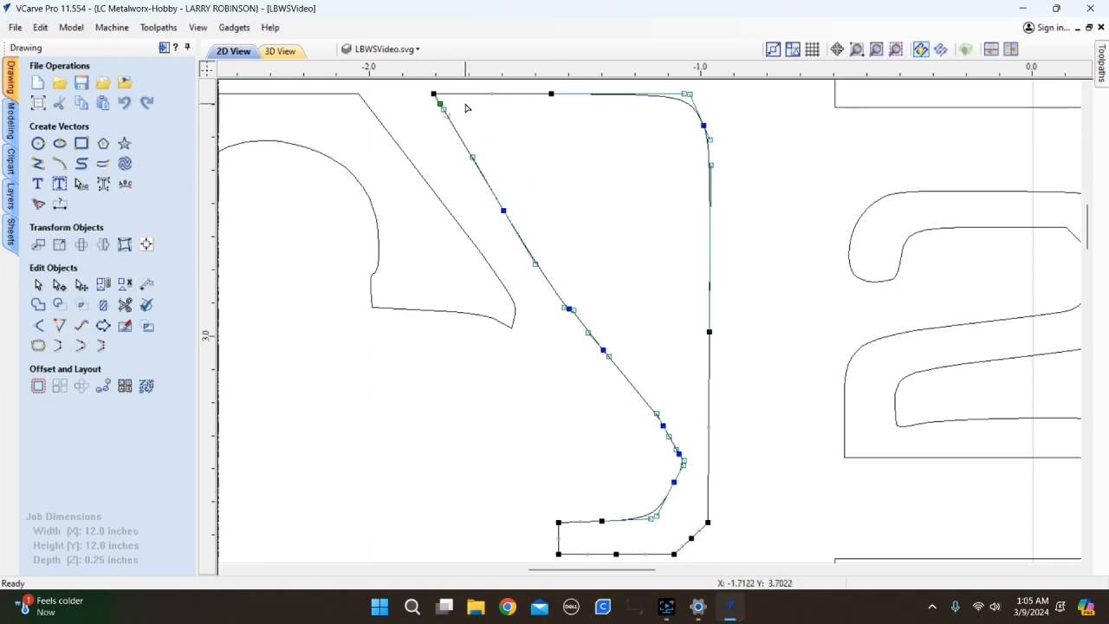
scroll(598, 277, "down", 3)
scroll(421, 112, "down", 3)
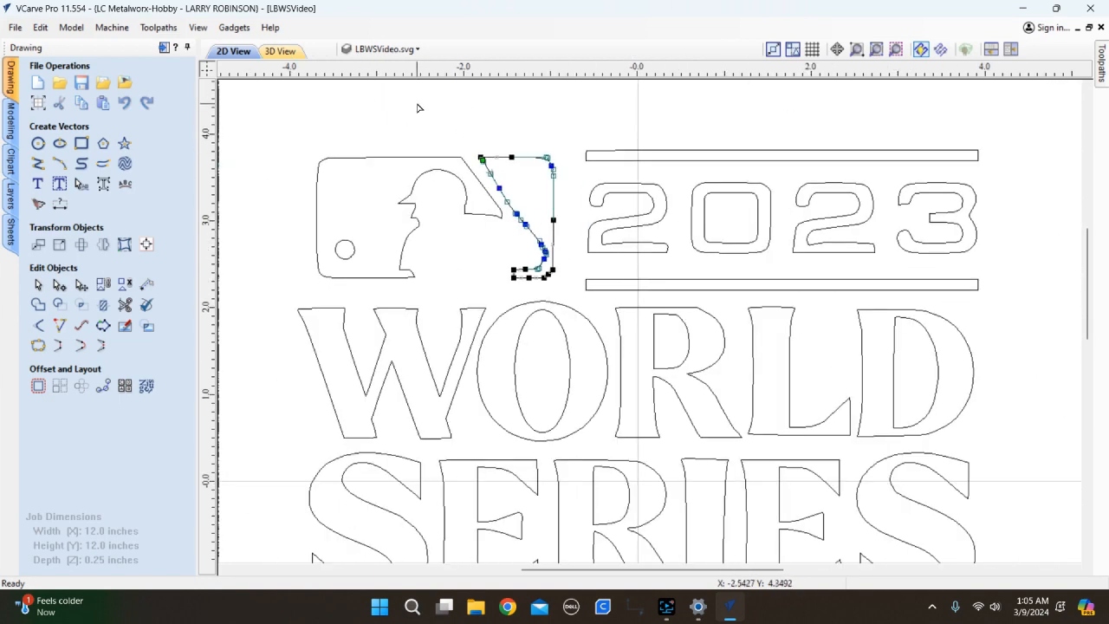
left_click(639, 155)
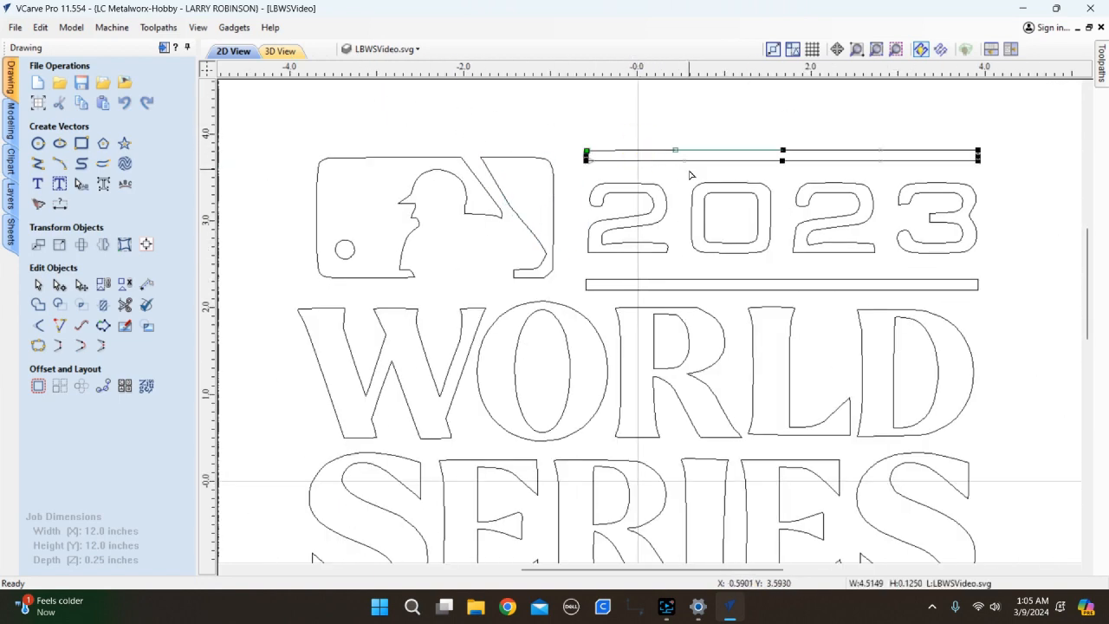
scroll(596, 164, "up", 3)
scroll(595, 164, "up", 6)
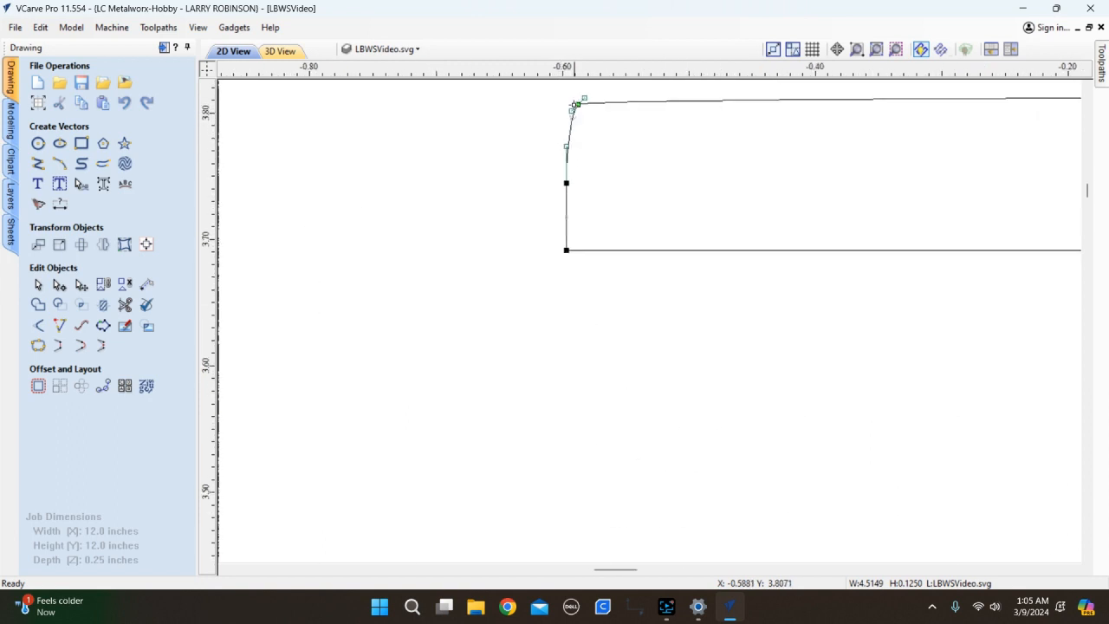
scroll(572, 148, "up", 1)
scroll(565, 161, "down", 2)
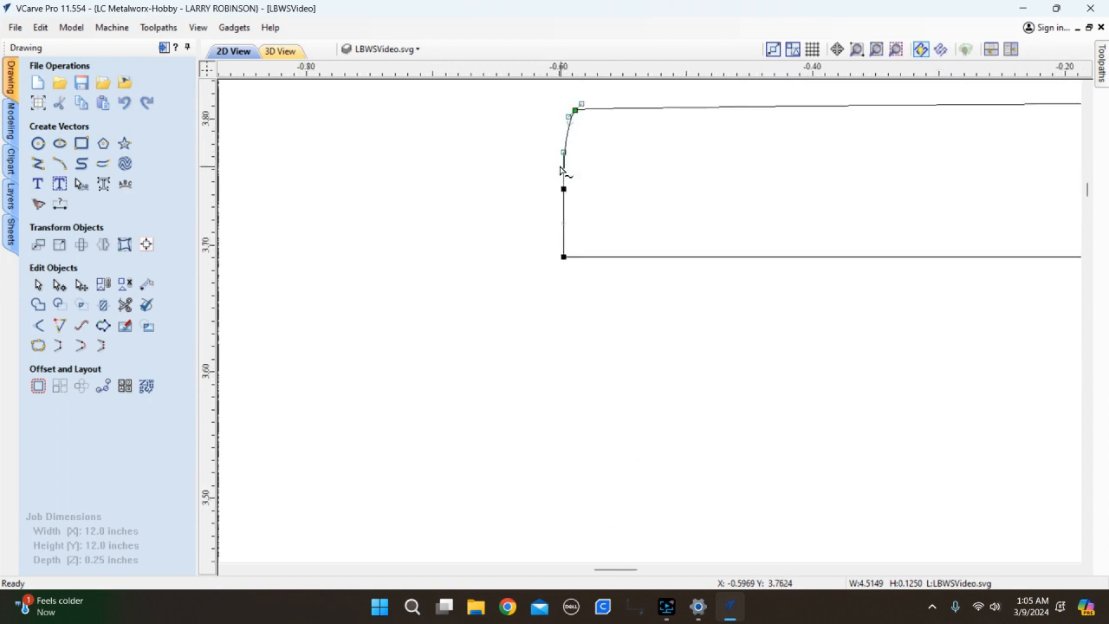
scroll(560, 170, "up", 1)
scroll(584, 225, "down", 1)
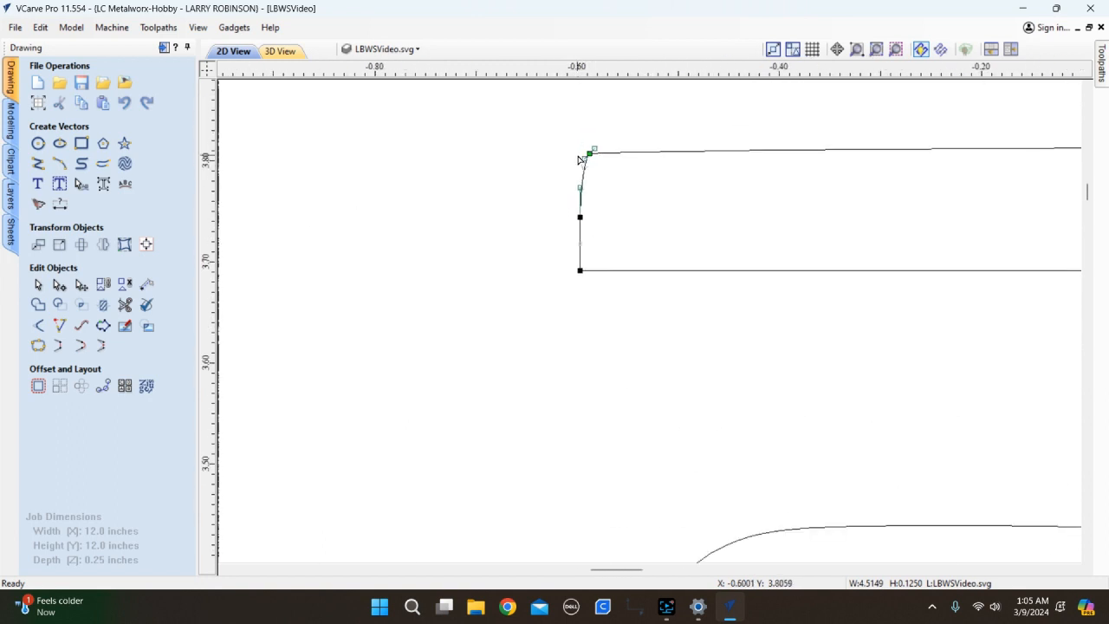
scroll(583, 160, "up", 1)
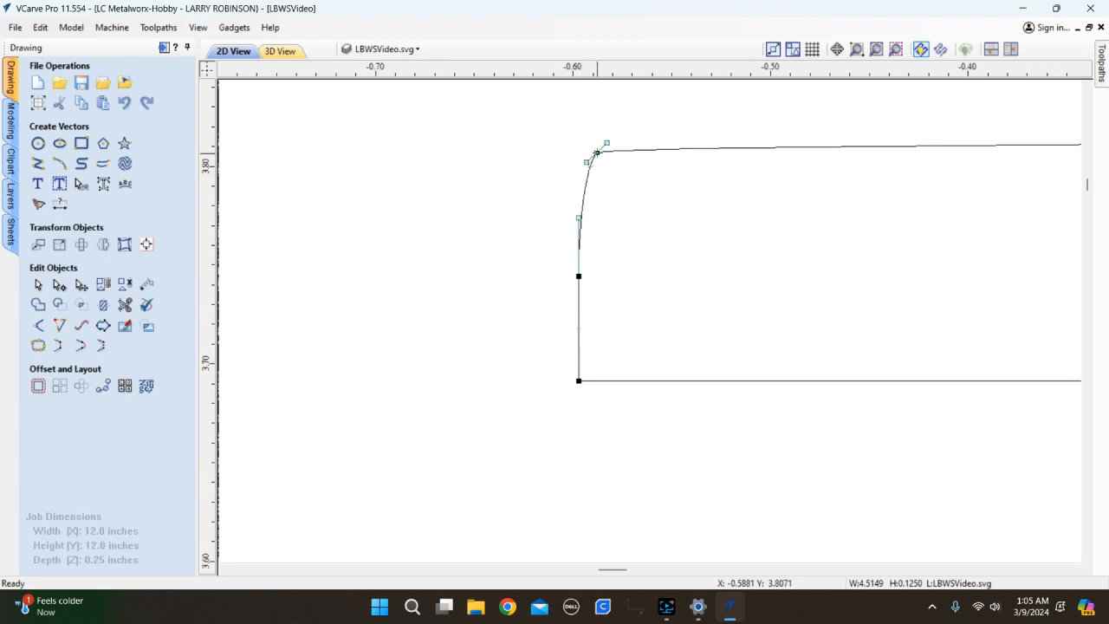
left_click(596, 152)
left_click_drag(596, 153, 587, 152)
scroll(522, 142, "down", 8)
scroll(537, 156, "up", 3)
scroll(559, 168, "up", 2)
scroll(577, 170, "up", 1)
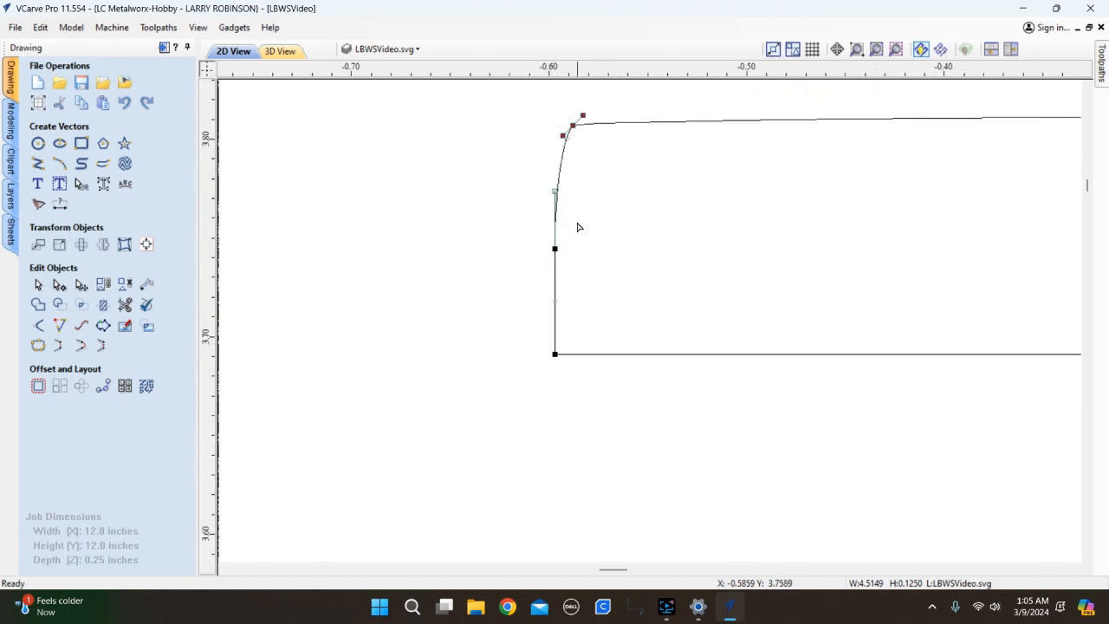
scroll(572, 219, "down", 7)
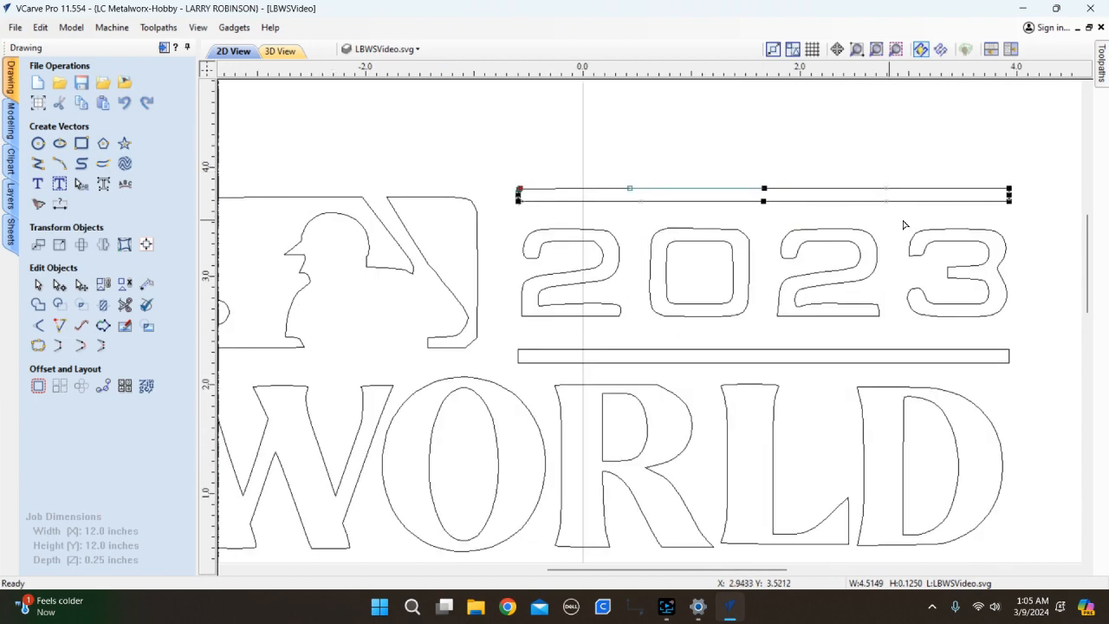
scroll(901, 205, "up", 3)
scroll(547, 144, "down", 3)
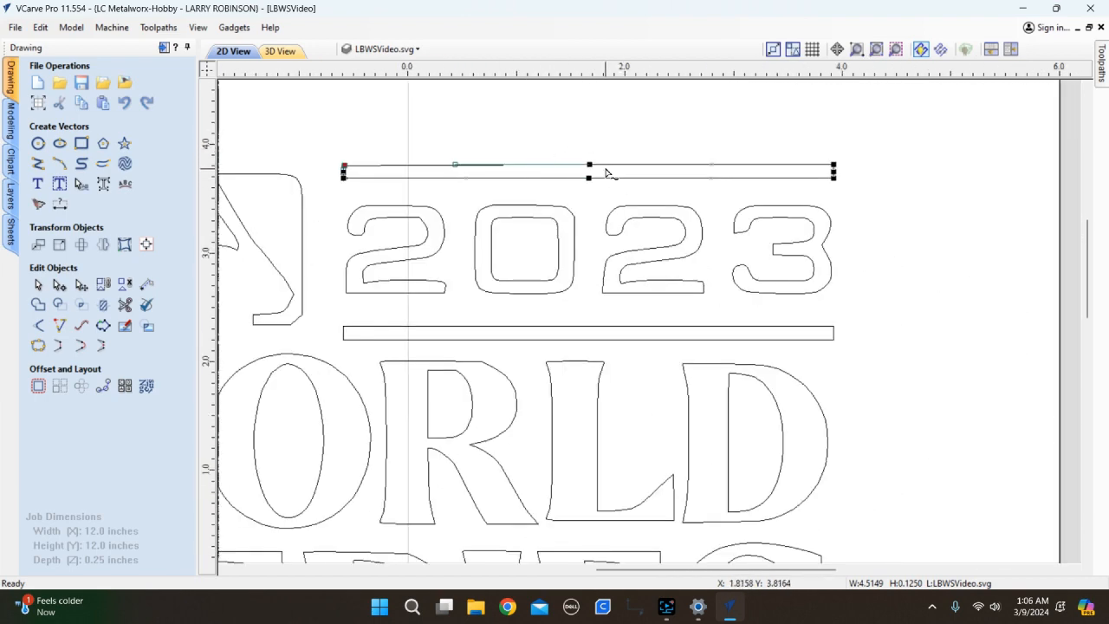
Leave node editing and check the width and height of the bar above 2023.
key("n")
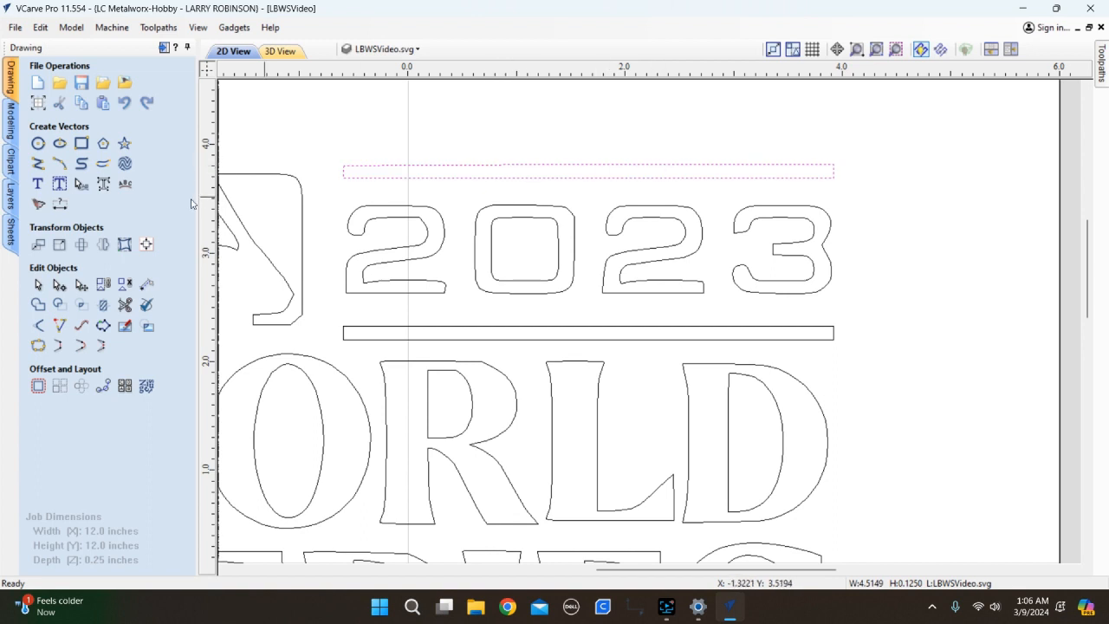
left_click(59, 245)
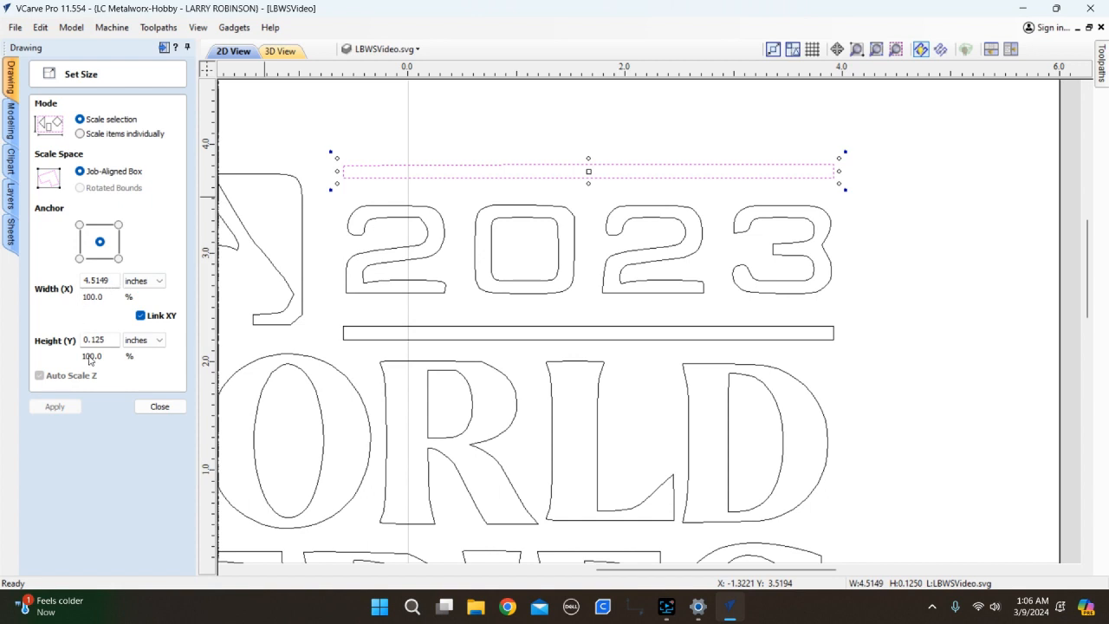
scroll(681, 202, "down", 2)
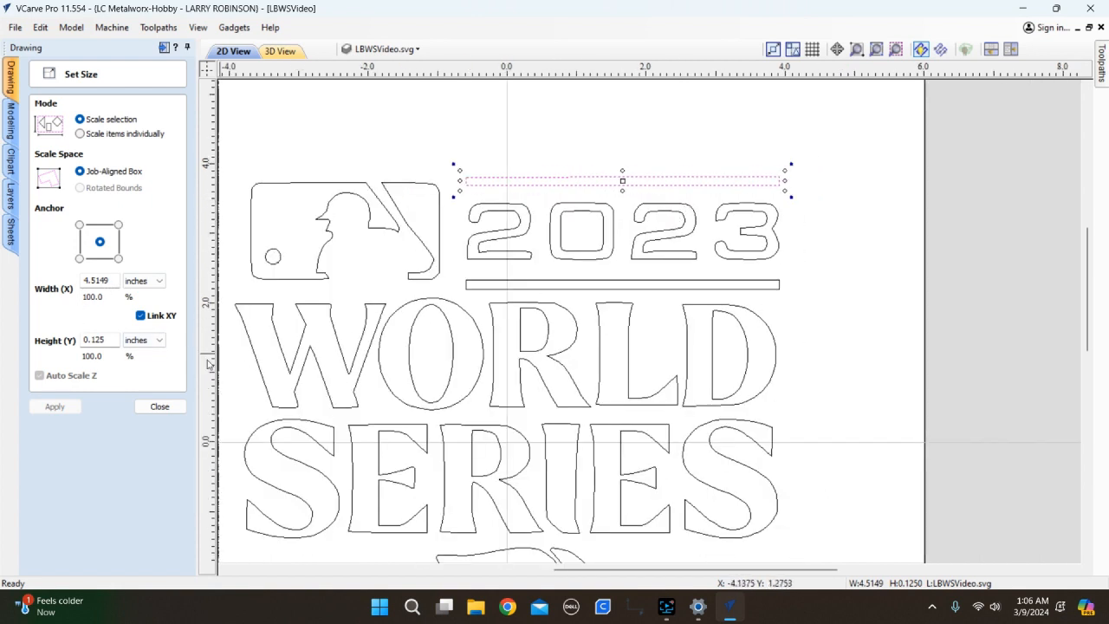
left_click(160, 407)
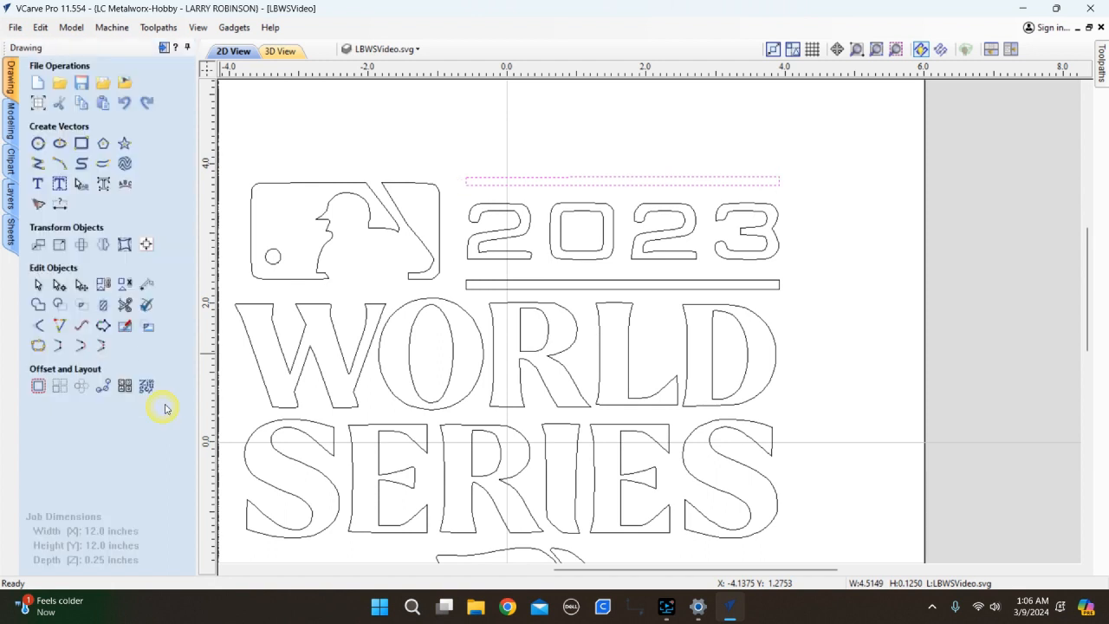
Try to place a square-cornered rectangle 0.451 inches wide and 0.125 inches high at the centre of the bar above 2023.
left_click(81, 145)
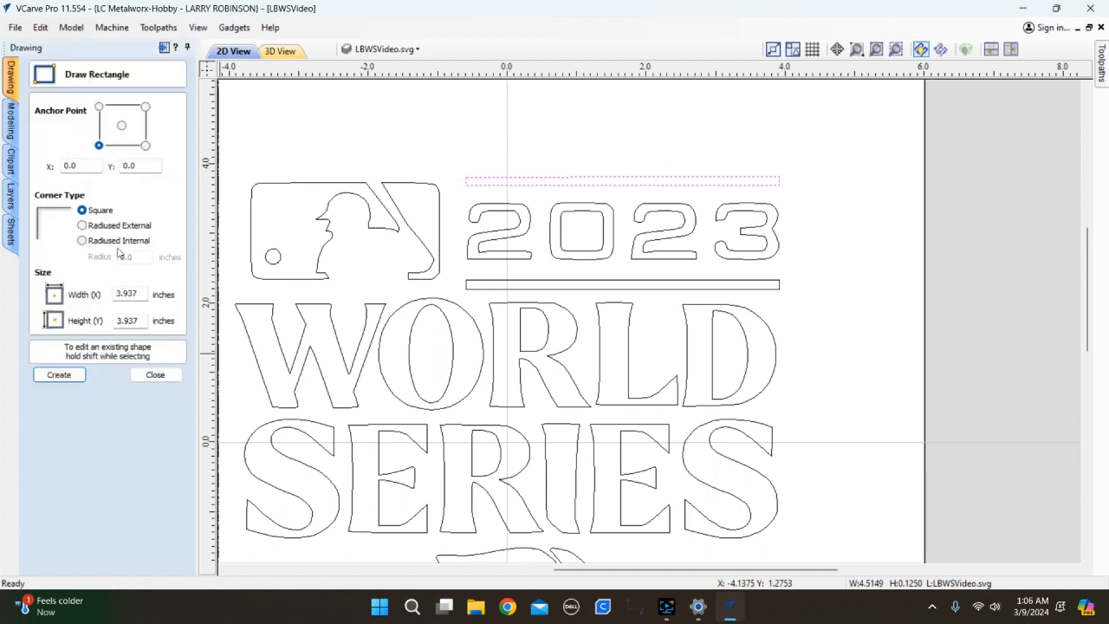
double_click(146, 293)
type(".451")
double_click(143, 321)
type(".125")
left_click(625, 181)
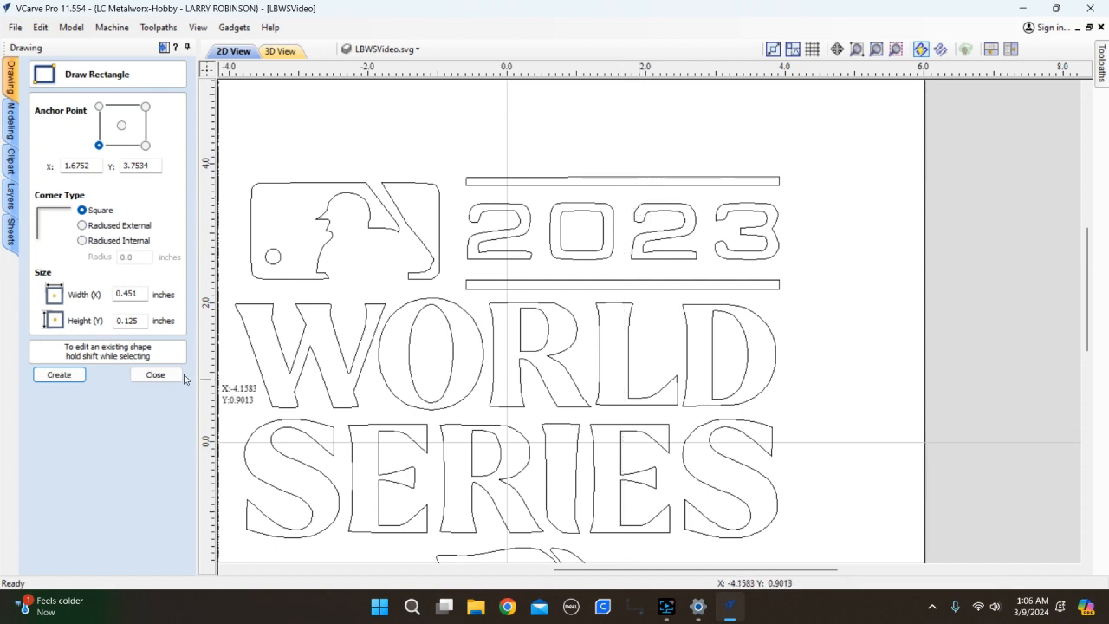
left_click(155, 375)
Select the traced bar above 2023 again and recheck its width.
left_click(515, 184)
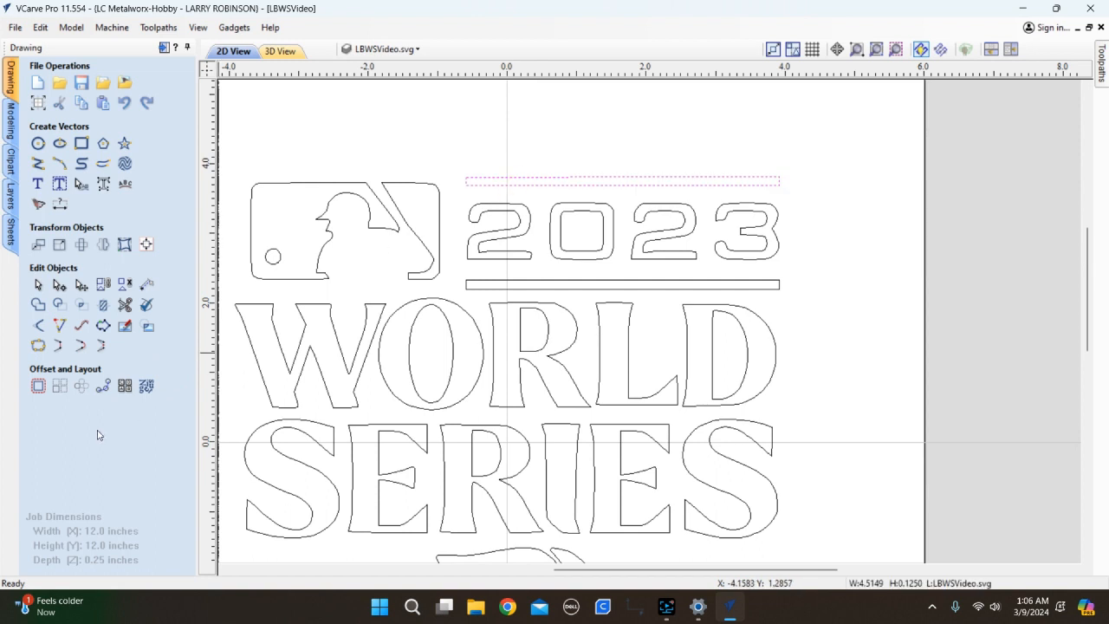
left_click(59, 245)
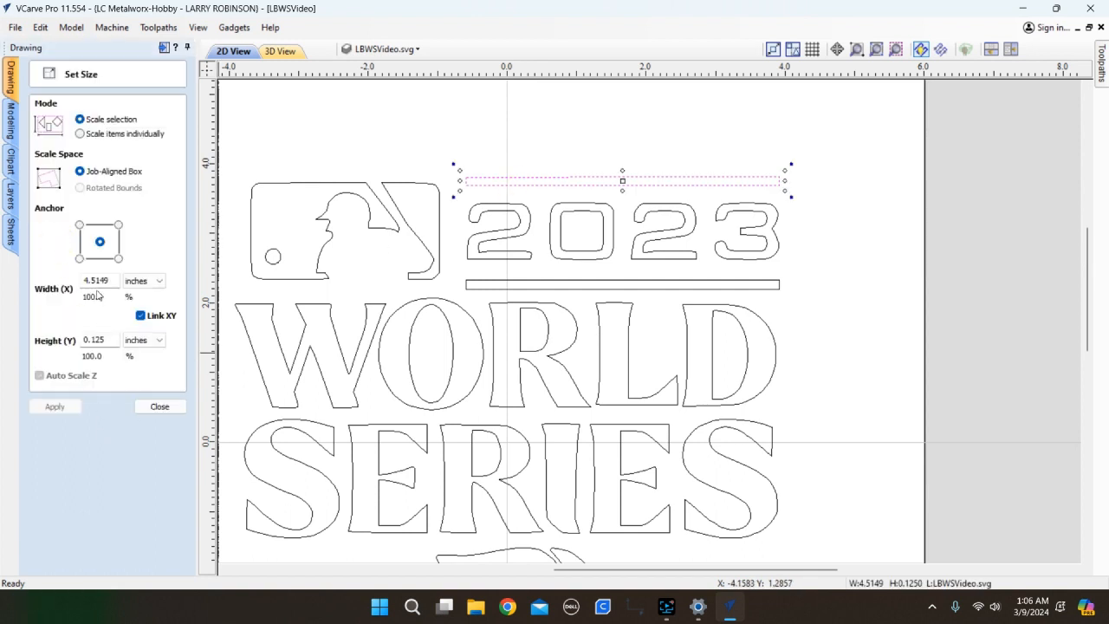
left_click(149, 407)
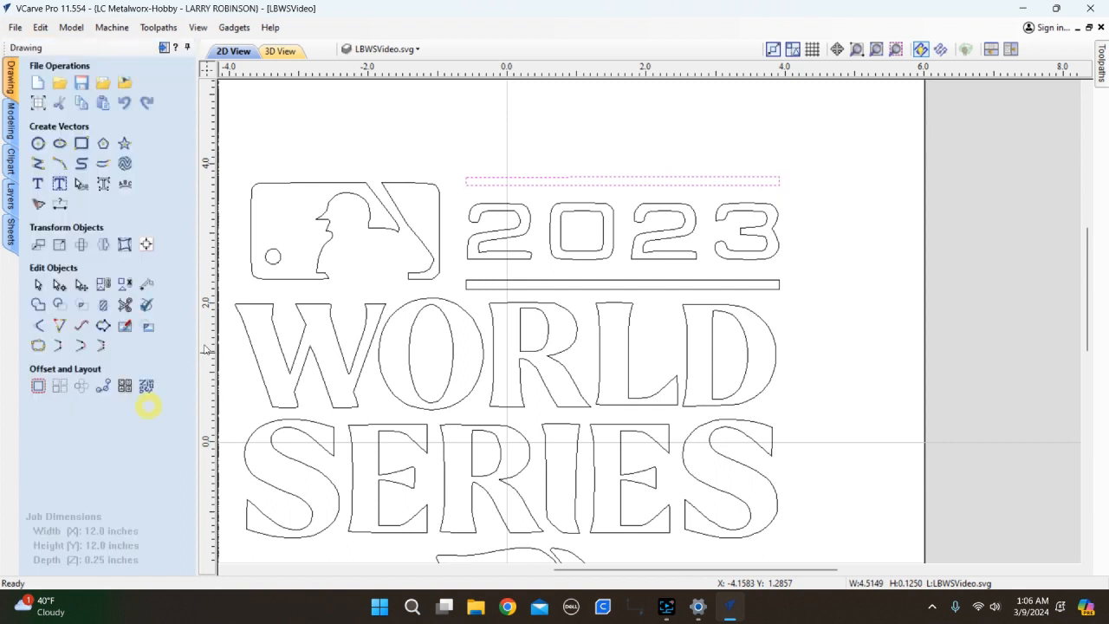
Start a new rectangle and set its width to 4.51 inches.
left_click(81, 144)
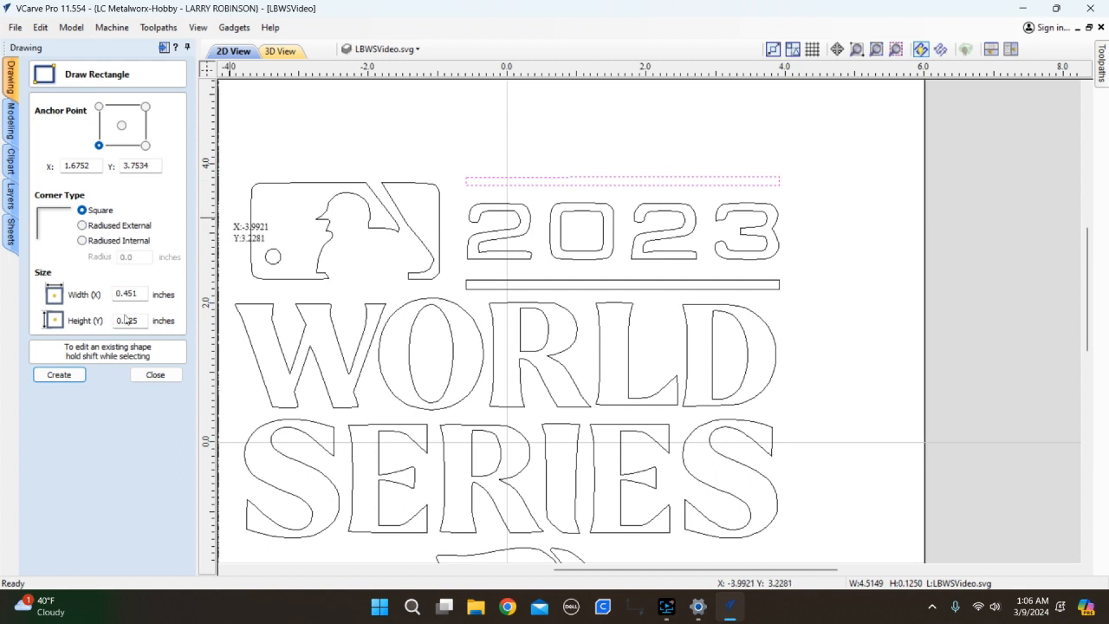
left_click_drag(138, 293, 108, 298)
type("4")
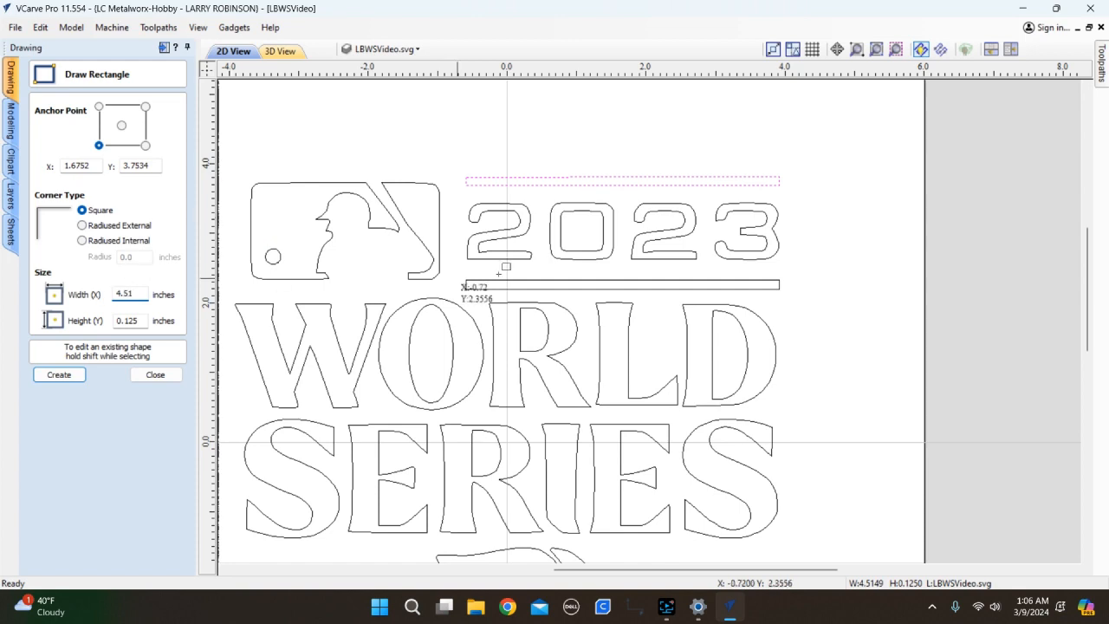
Place the rectangle by its lower-left anchor at the centre of the bar above 2023, and delete the misplaced shape.
scroll(561, 211, "up", 4)
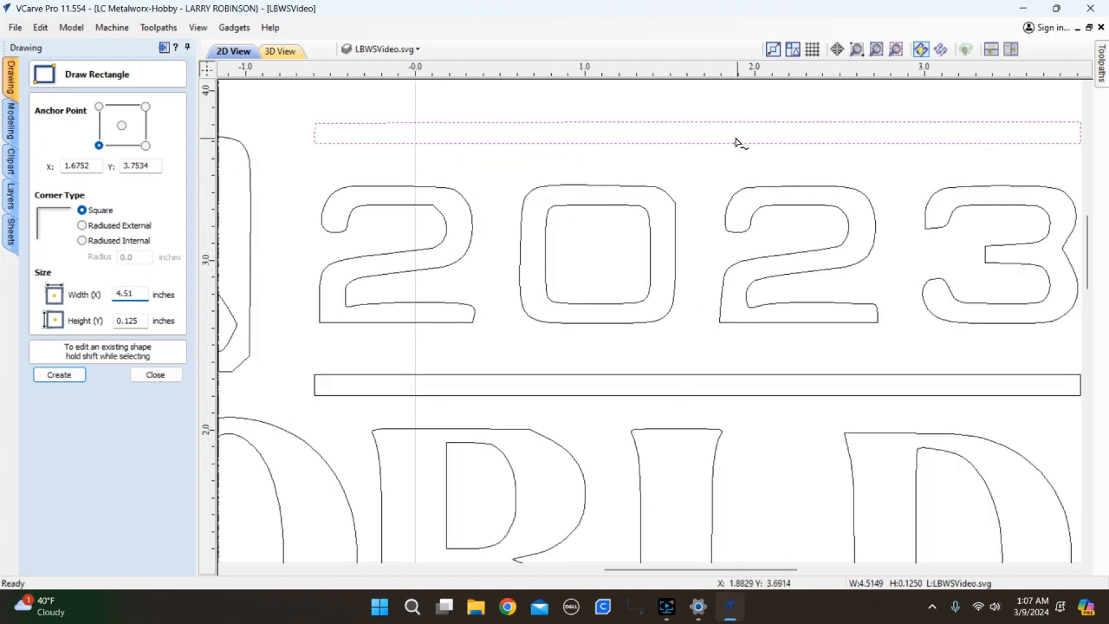
scroll(571, 201, "up", 2)
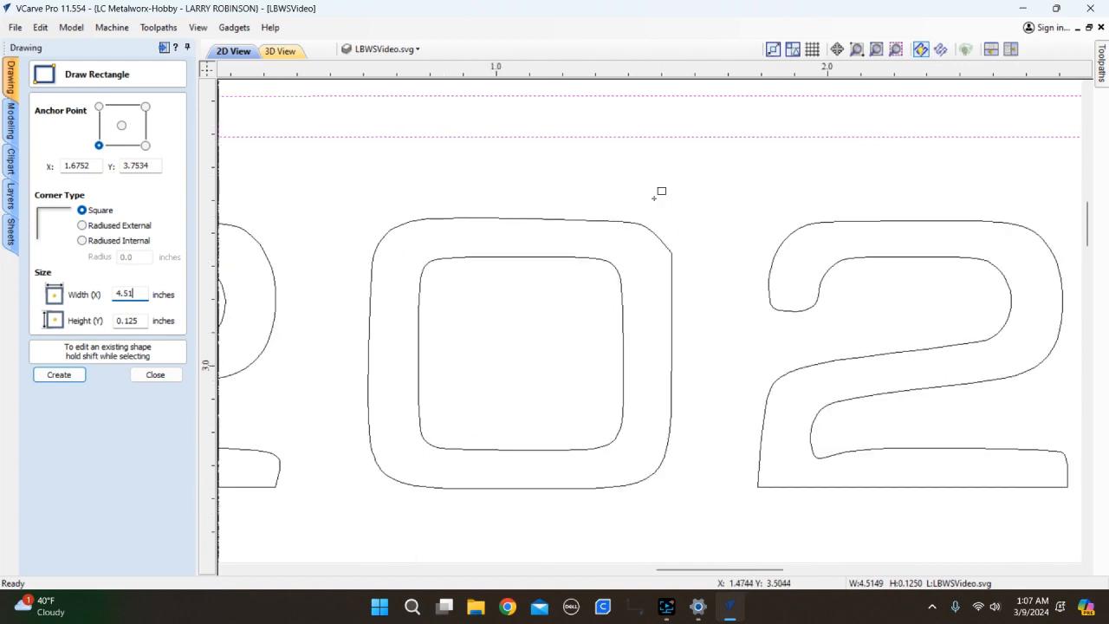
scroll(671, 182, "down", 2)
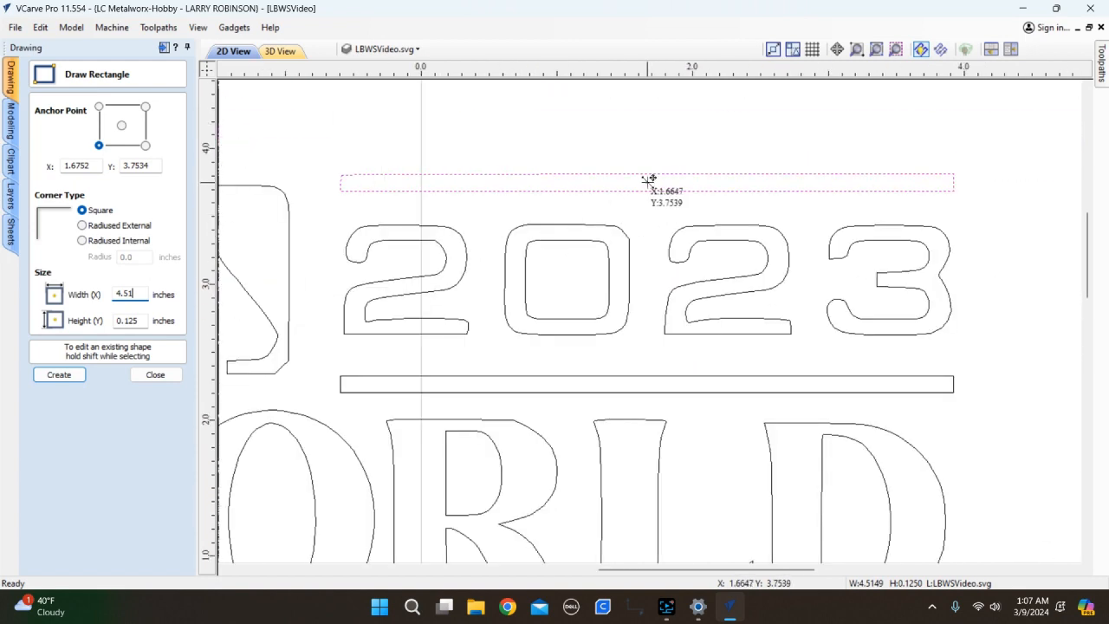
left_click(647, 182)
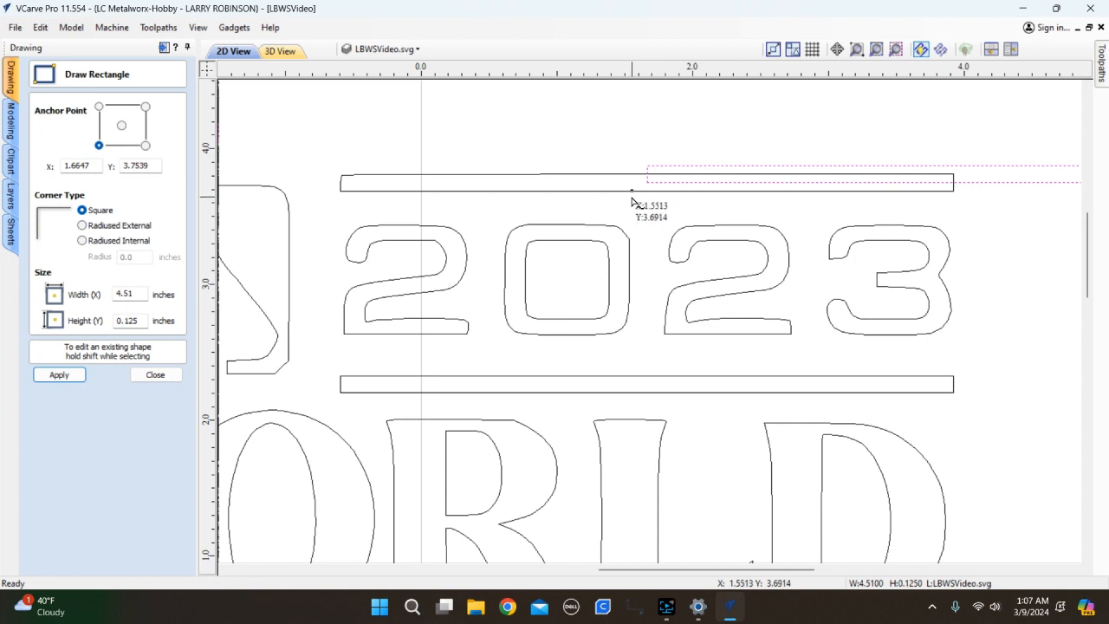
key("Delete")
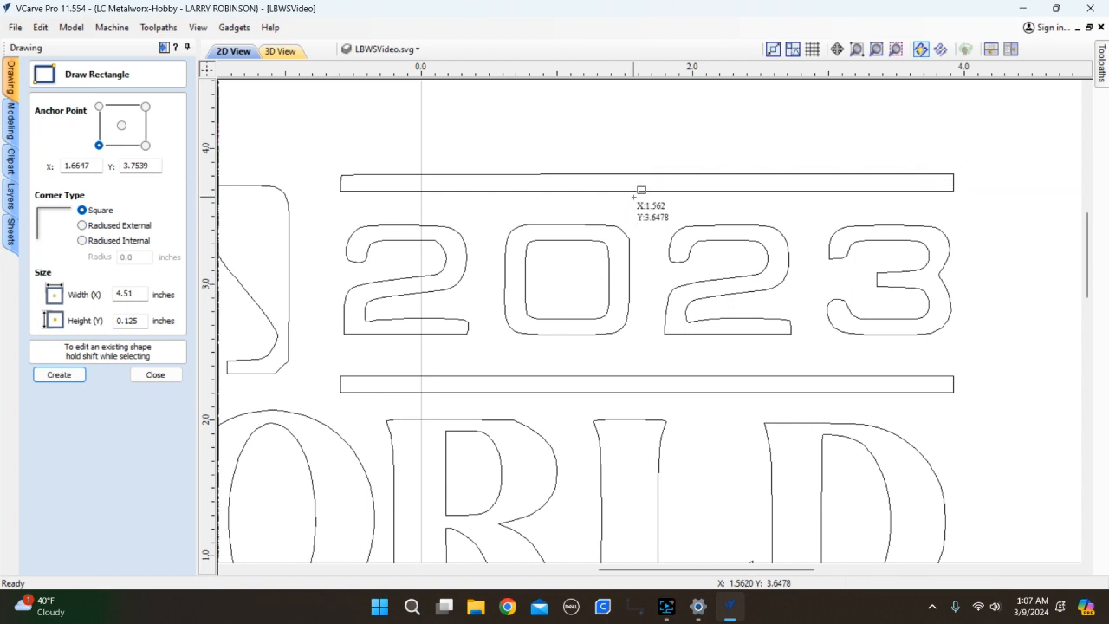
Set the rectangle's anchor to its centre and place the 4.51 by 0.125 inch rectangle on the centre of the traced bar.
left_click(121, 127)
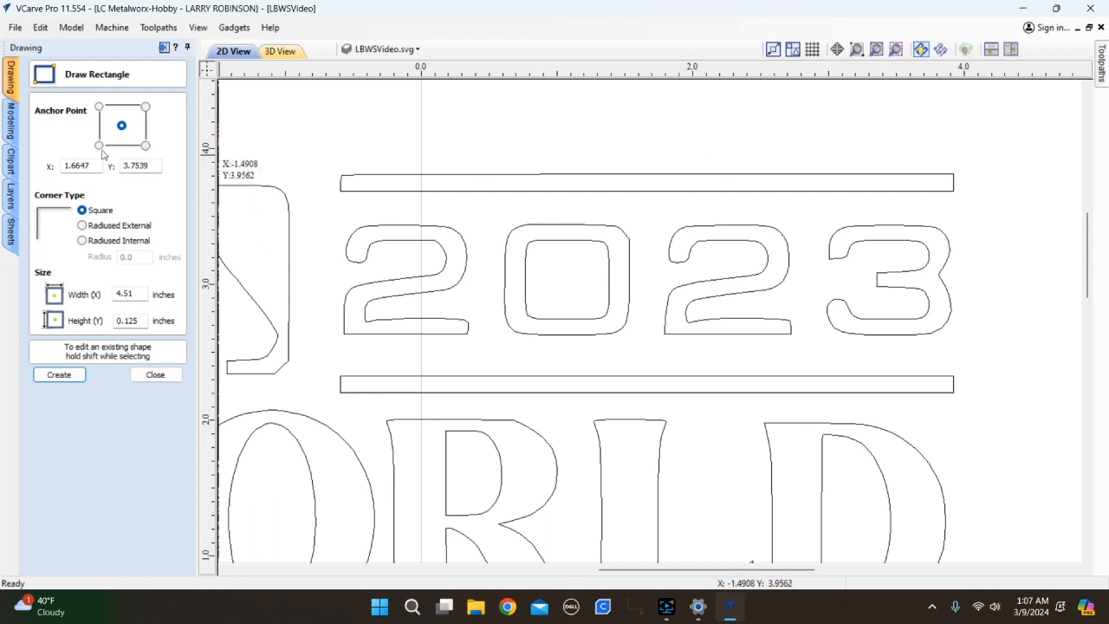
left_click(648, 183, "shift")
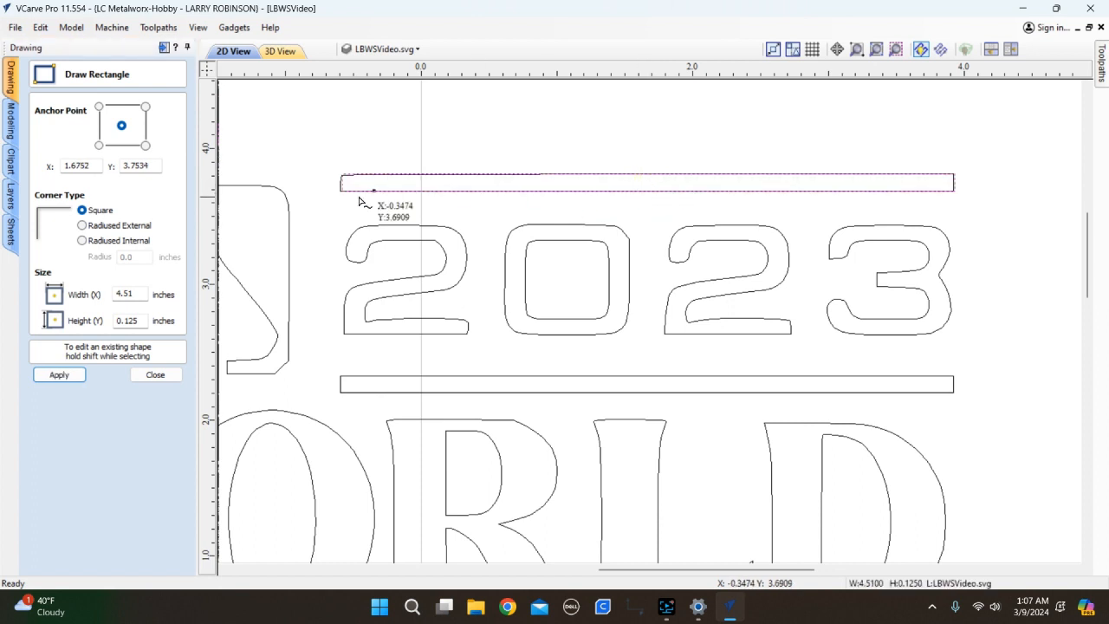
left_click(151, 375)
Delete the original traced bar above 2023, keeping the newly drawn rectangle.
scroll(326, 222, "up", 4)
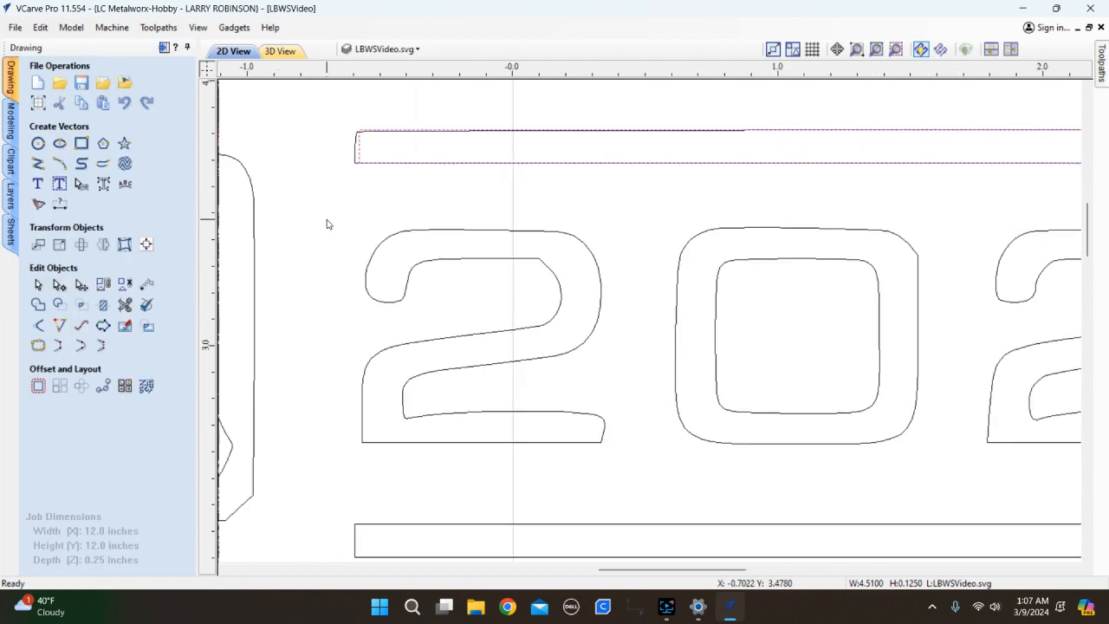
left_click(346, 140)
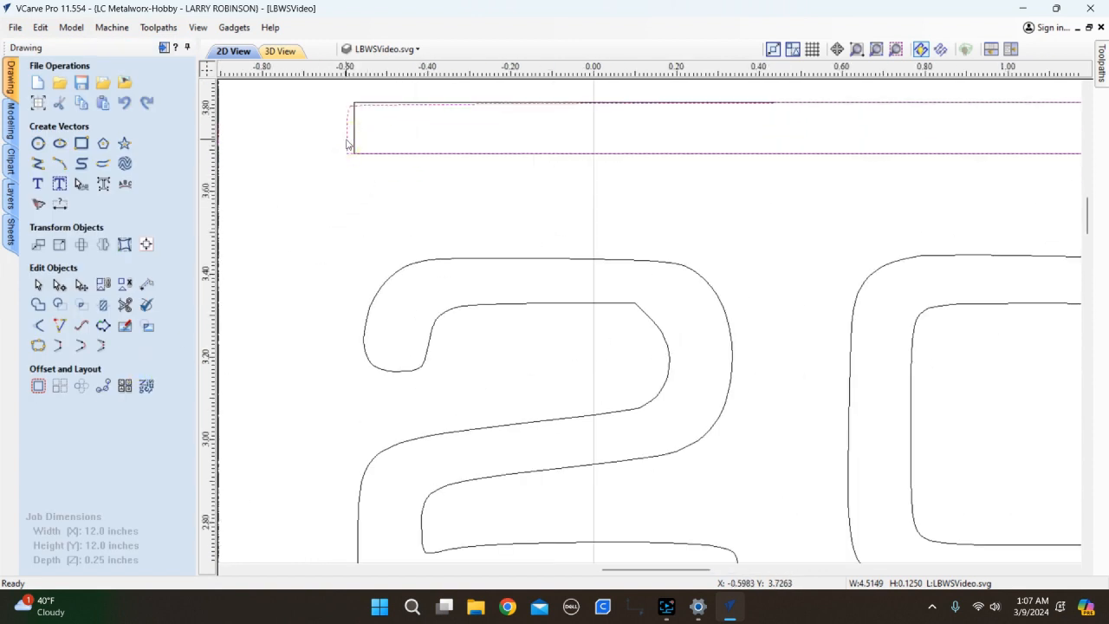
key("Escape")
scroll(347, 144, "down", 1)
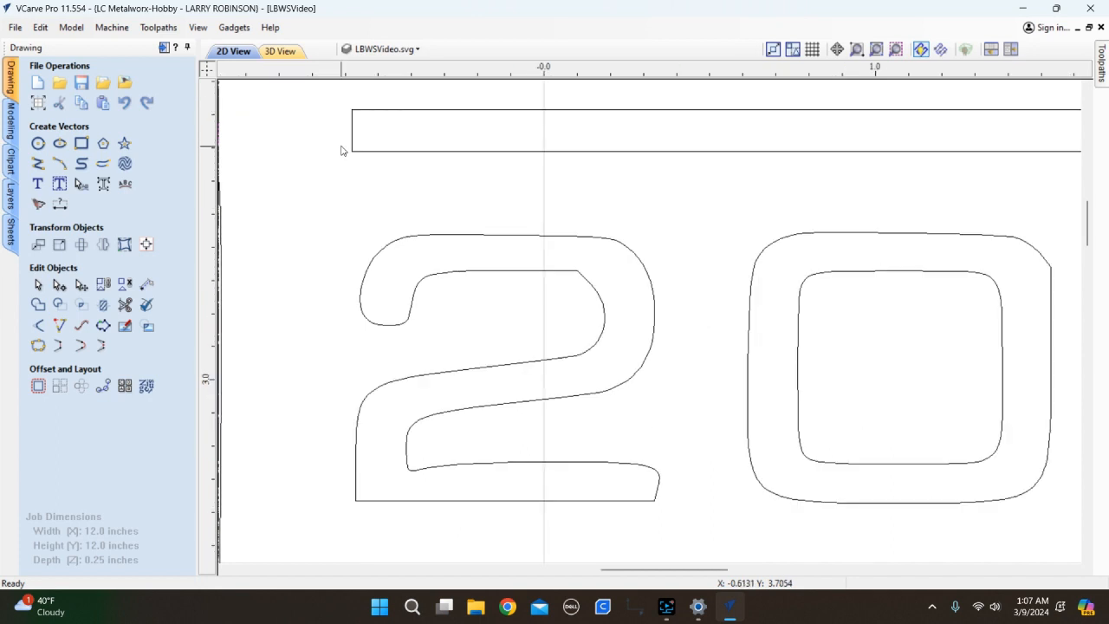
Nudge the redrawn bar above 2023 slightly to the left and deselect it.
left_click(353, 143)
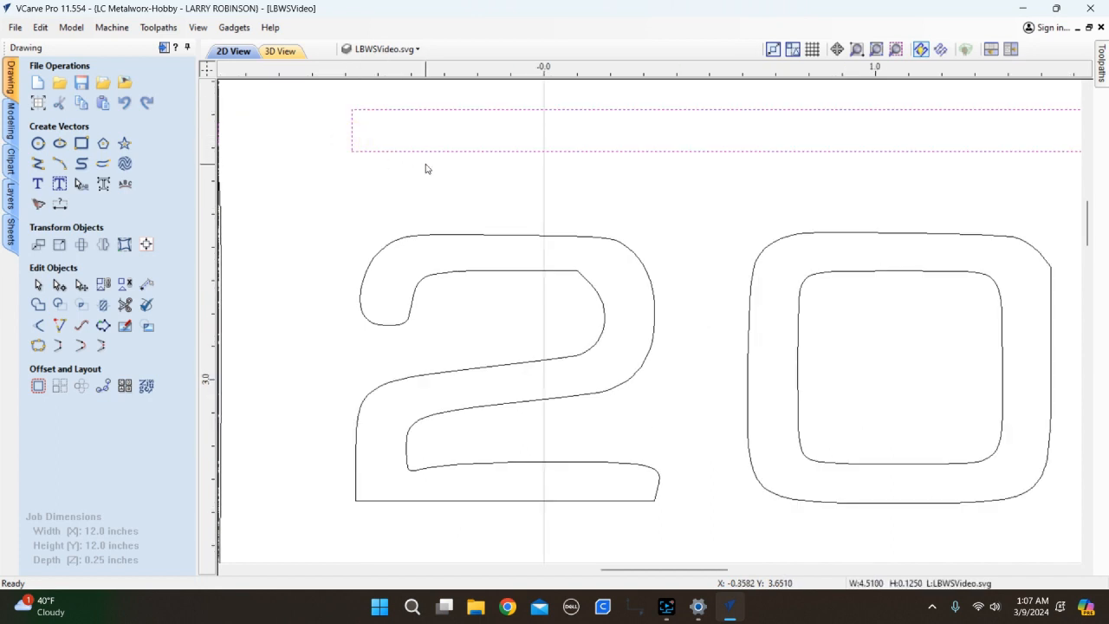
scroll(365, 149, "up", 1)
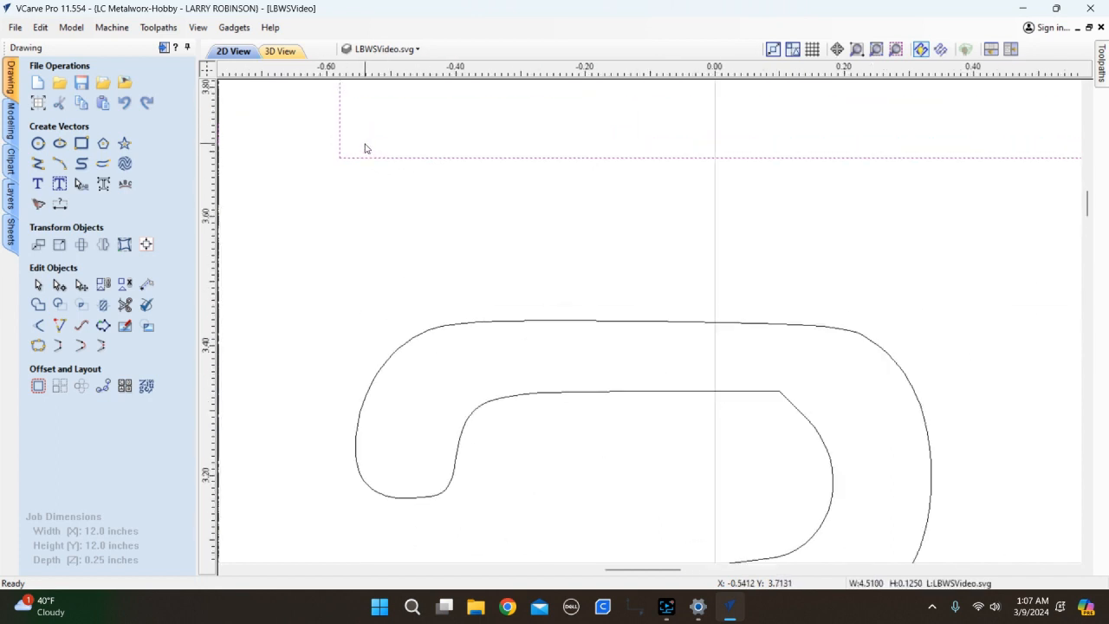
key("Left")
scroll(352, 182, "down", 2)
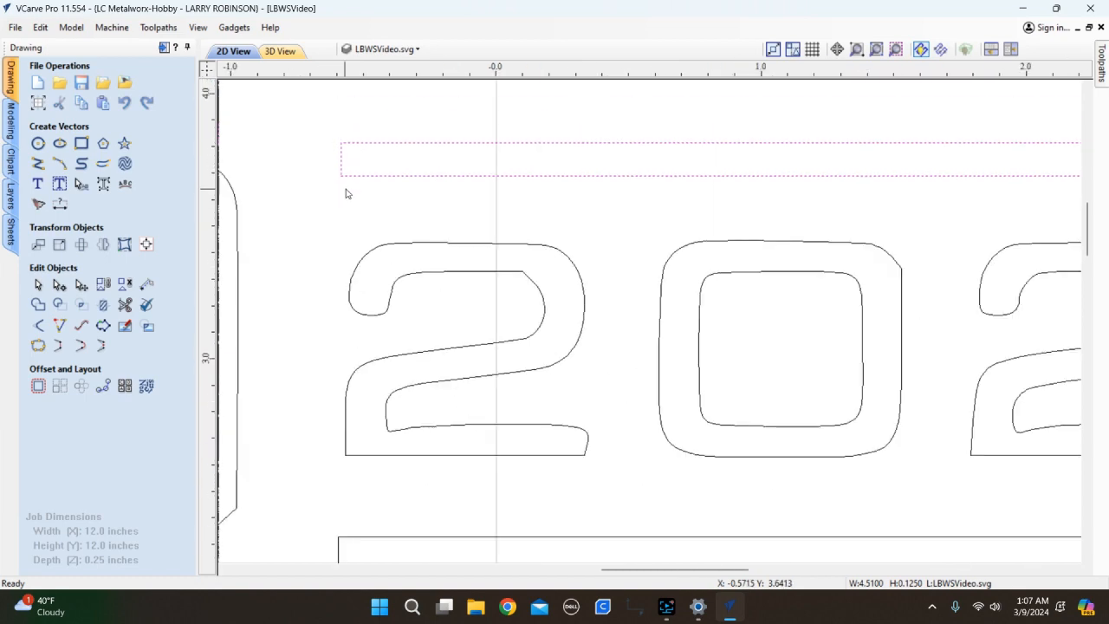
left_click(392, 131)
scroll(392, 130, "down", 2)
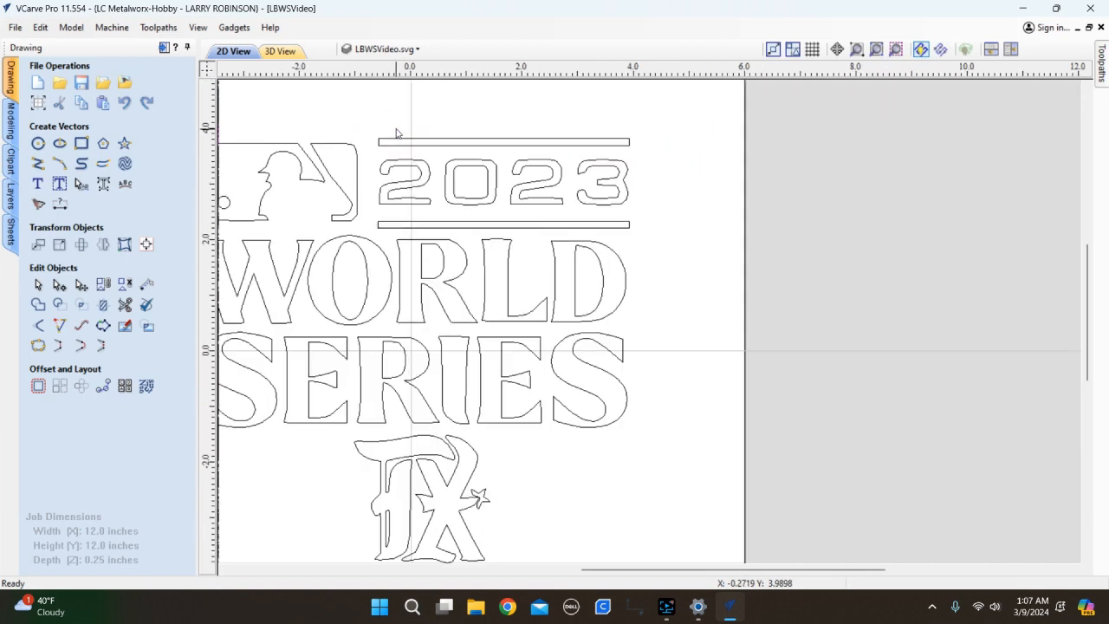
scroll(401, 237, "up", 1)
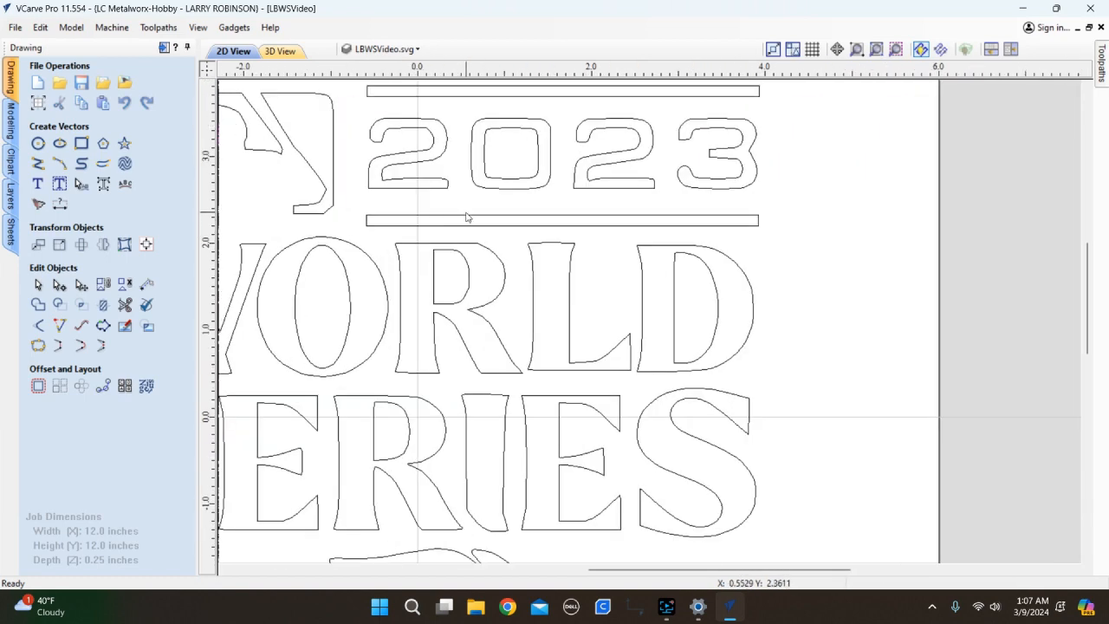
Edit the nodes of the bar below 2023 and delete the extra midpoint node on its right end.
left_click(466, 216)
scroll(465, 219, "up", 2)
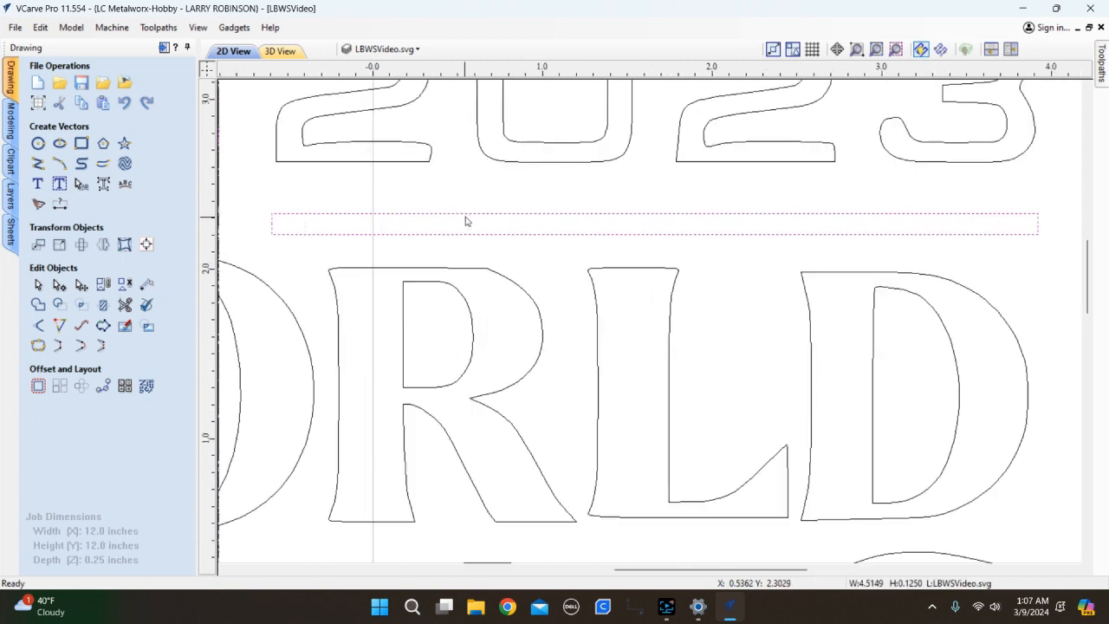
left_click(920, 232)
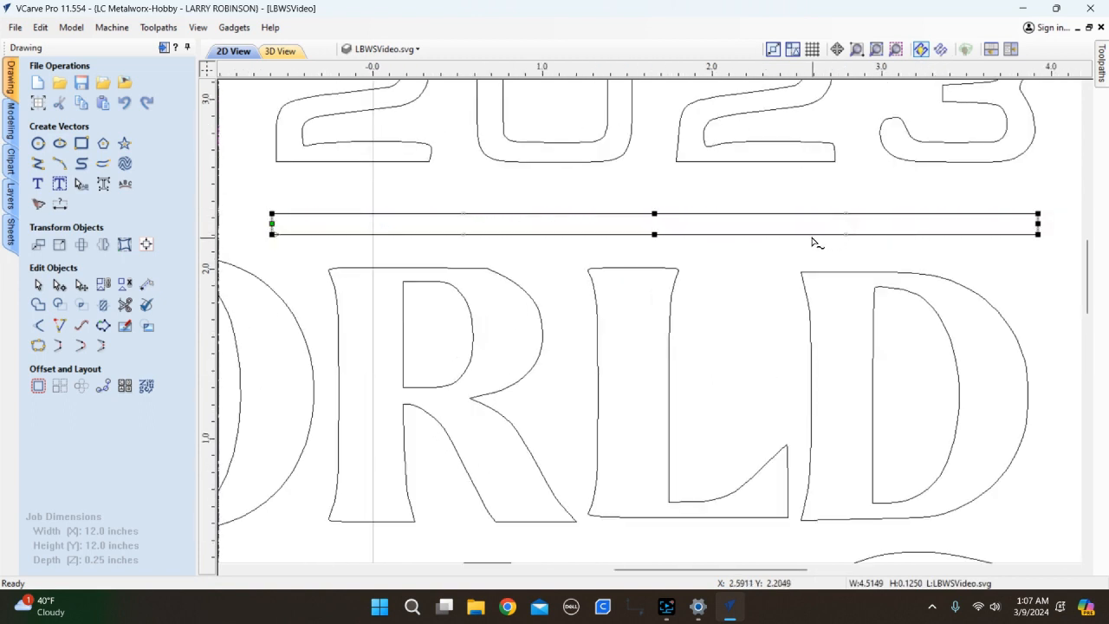
scroll(719, 217, "up", 1)
scroll(568, 213, "down", 2)
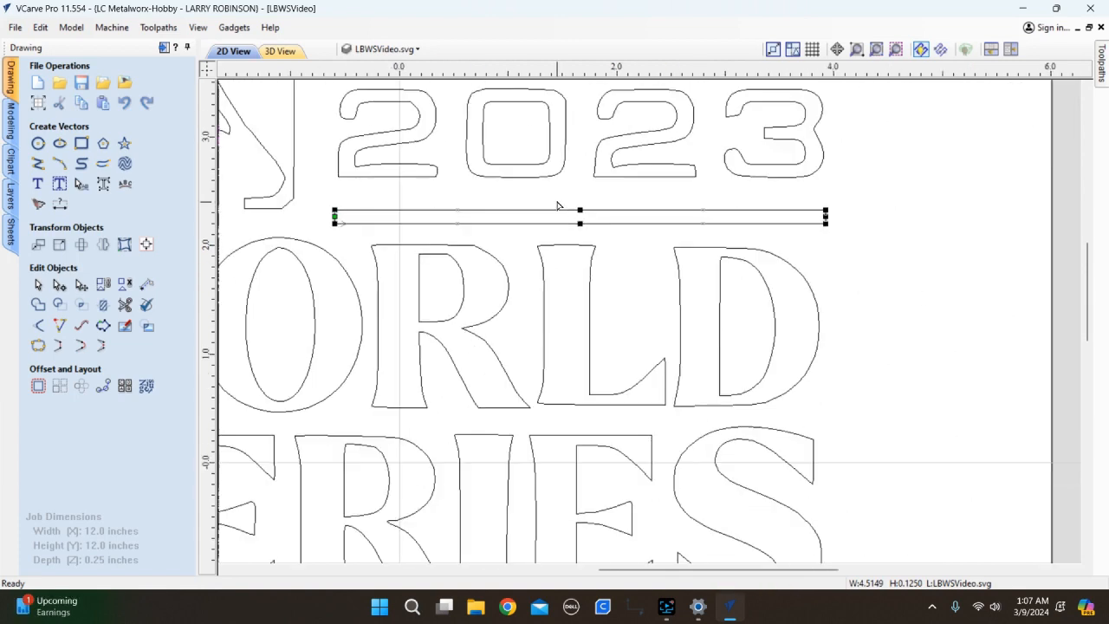
scroll(334, 214, "up", 3)
scroll(304, 227, "down", 4)
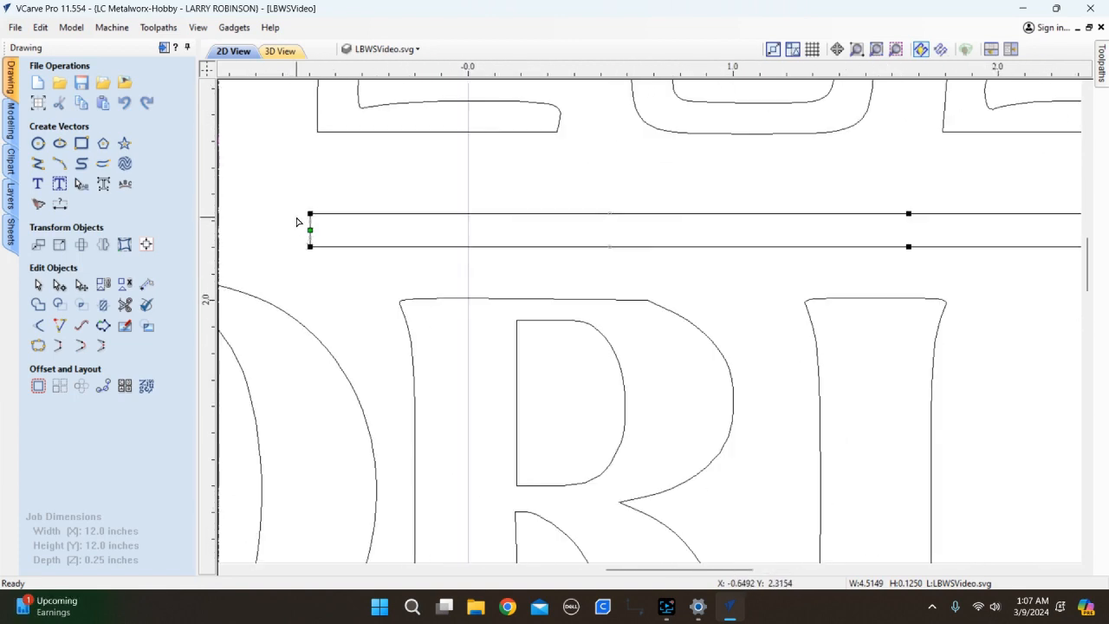
scroll(692, 224, "up", 6)
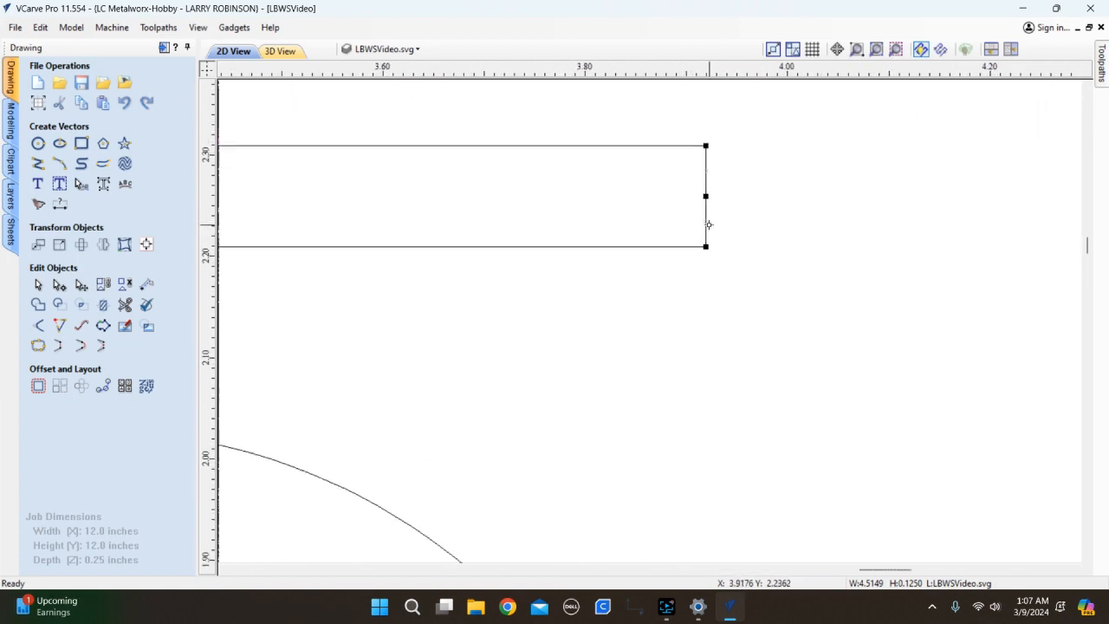
right_click(704, 188)
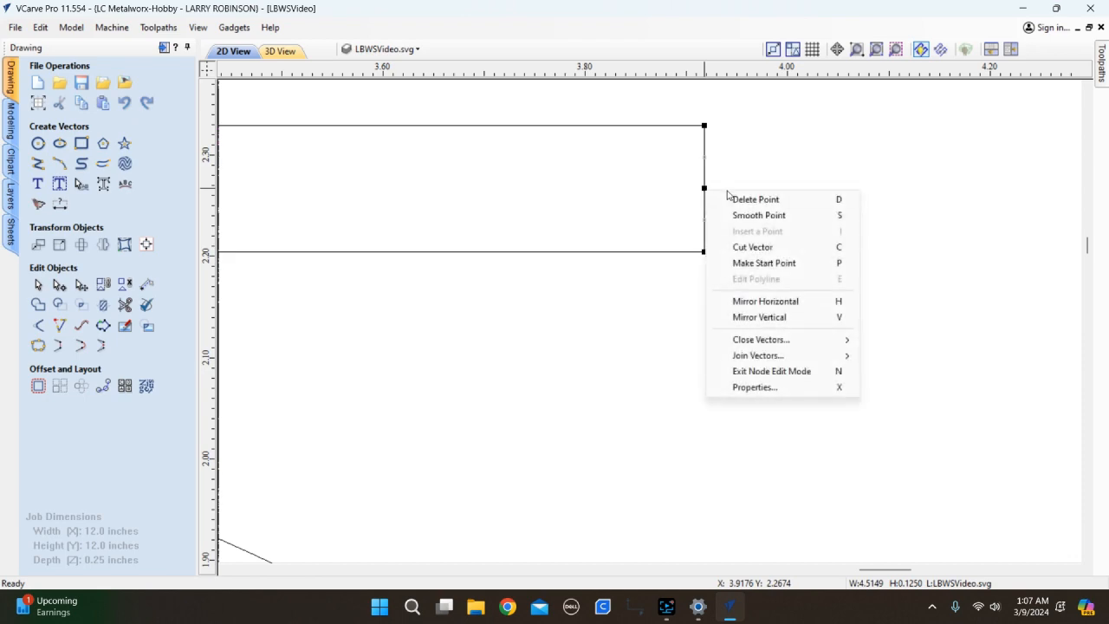
left_click(748, 199)
scroll(913, 273, "down", 3)
scroll(917, 274, "down", 4)
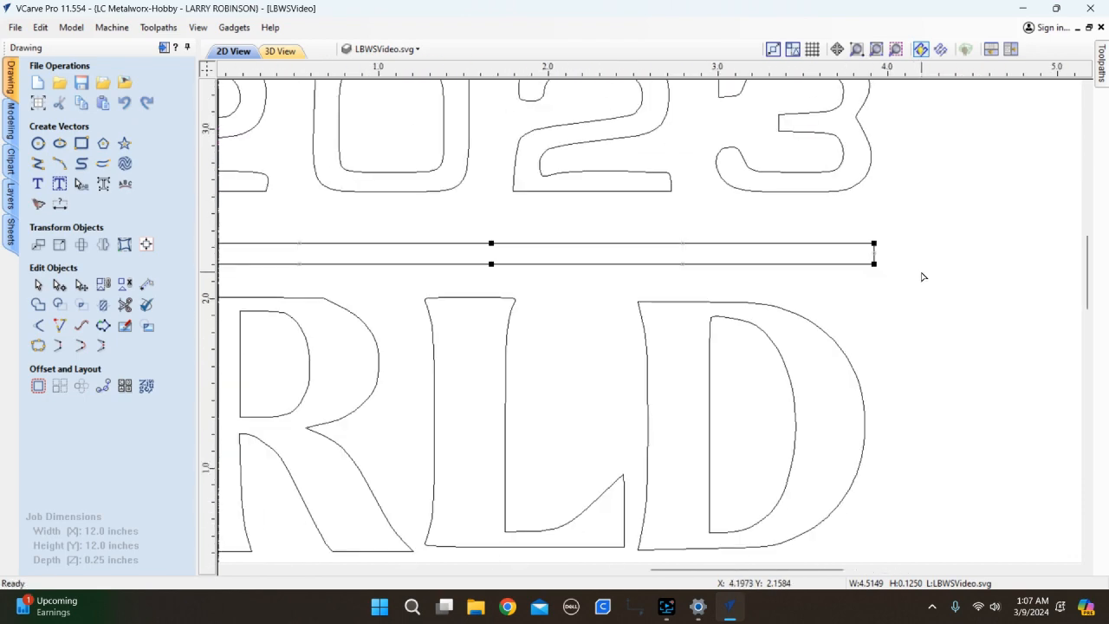
Delete the extra midpoint node on the left end of the bar below 2023.
scroll(520, 271, "up", 5)
scroll(477, 253, "up", 3)
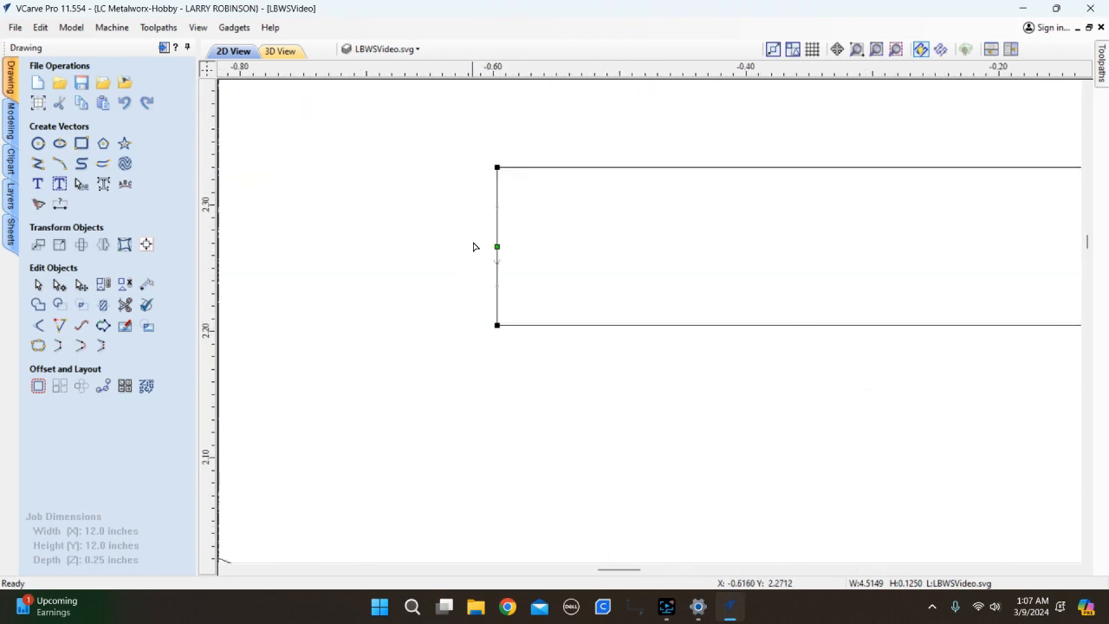
right_click(497, 247)
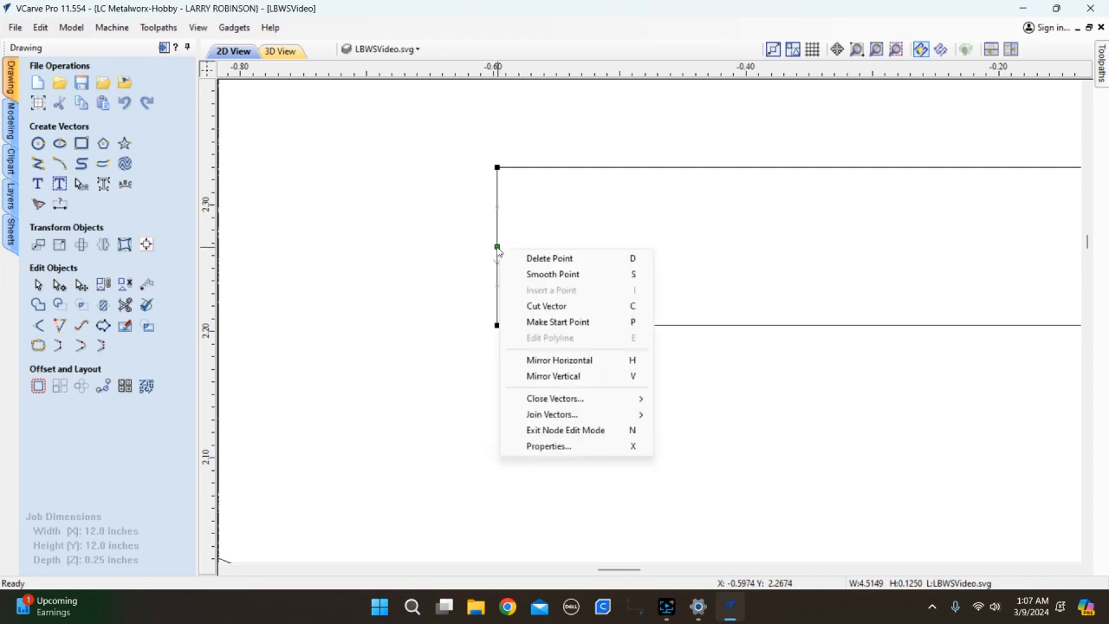
left_click(563, 259)
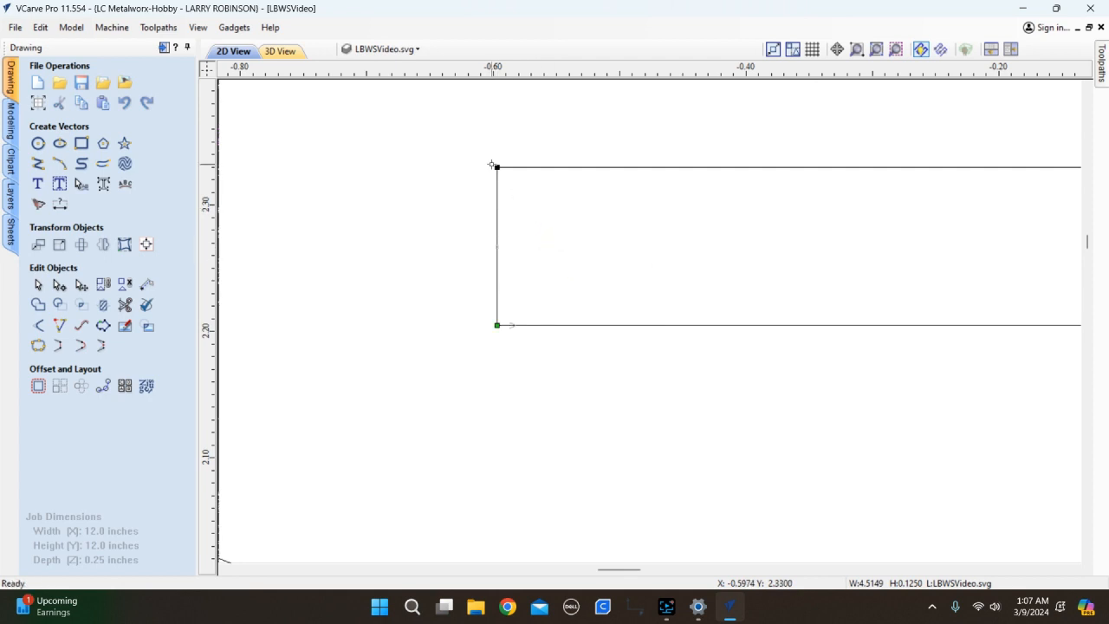
scroll(468, 291, "down", 2)
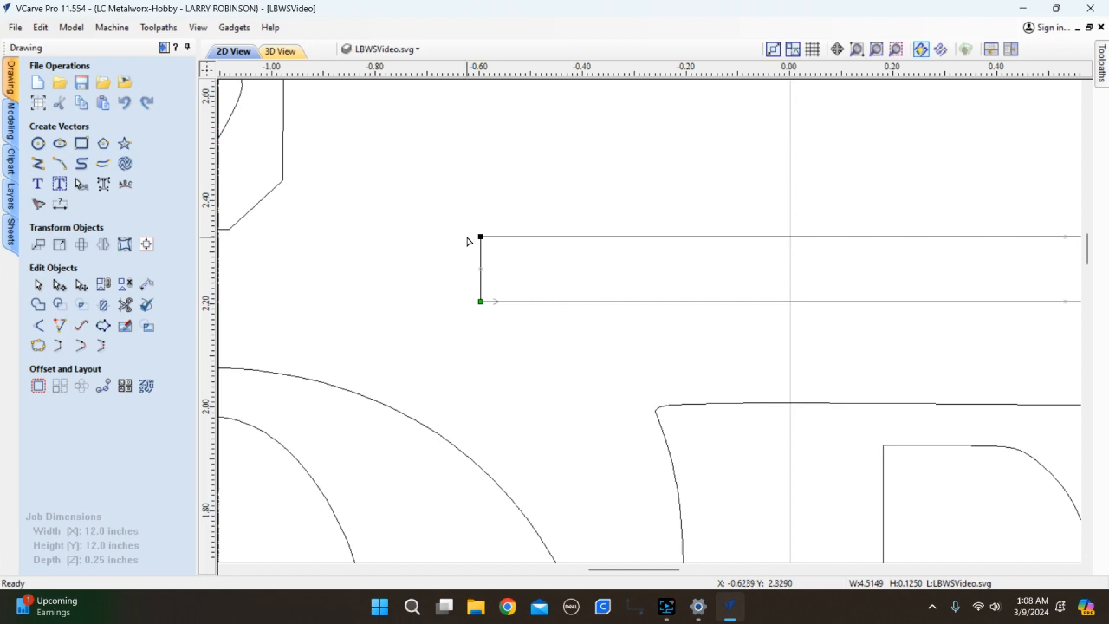
scroll(423, 260, "down", 2)
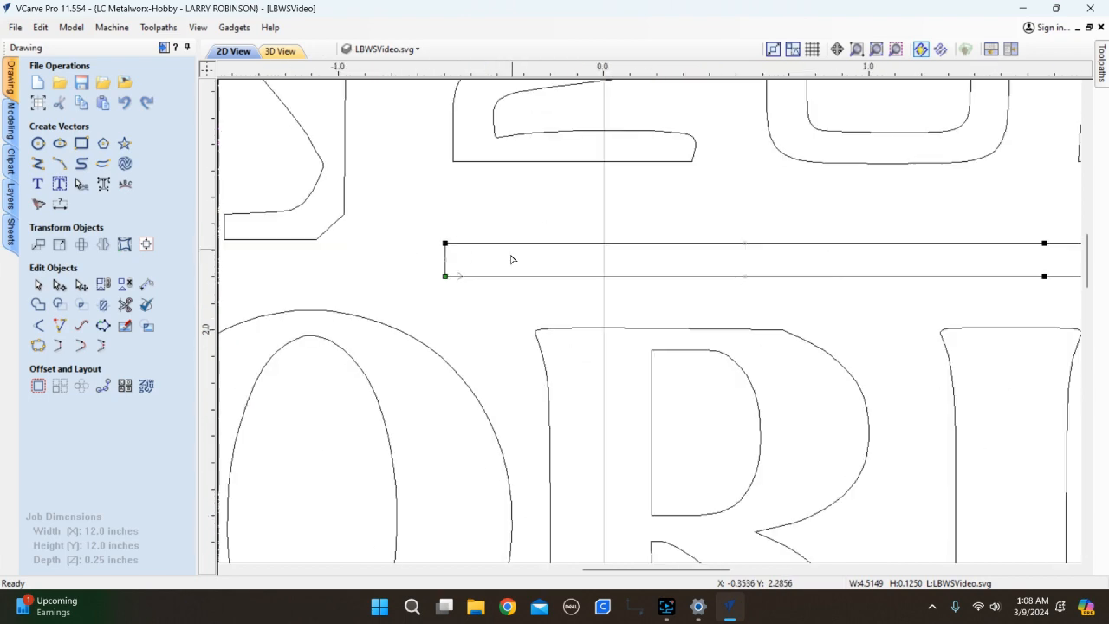
scroll(628, 272, "down", 2)
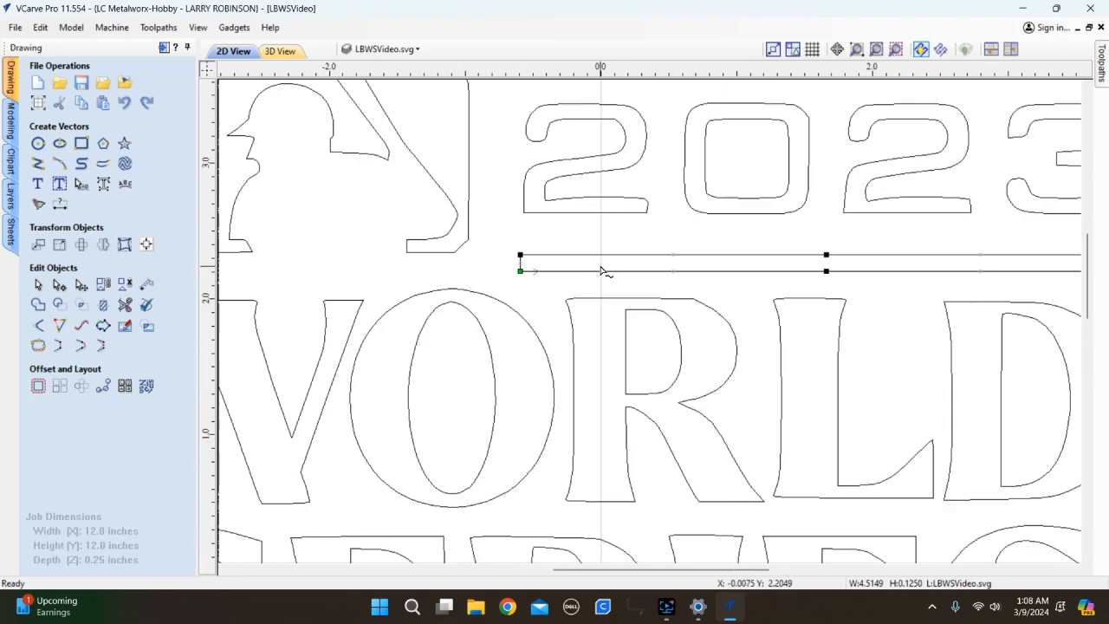
In the W of WORLD, make the right corner node of the upper-left serif the start point, and leave node editing.
left_click(576, 307)
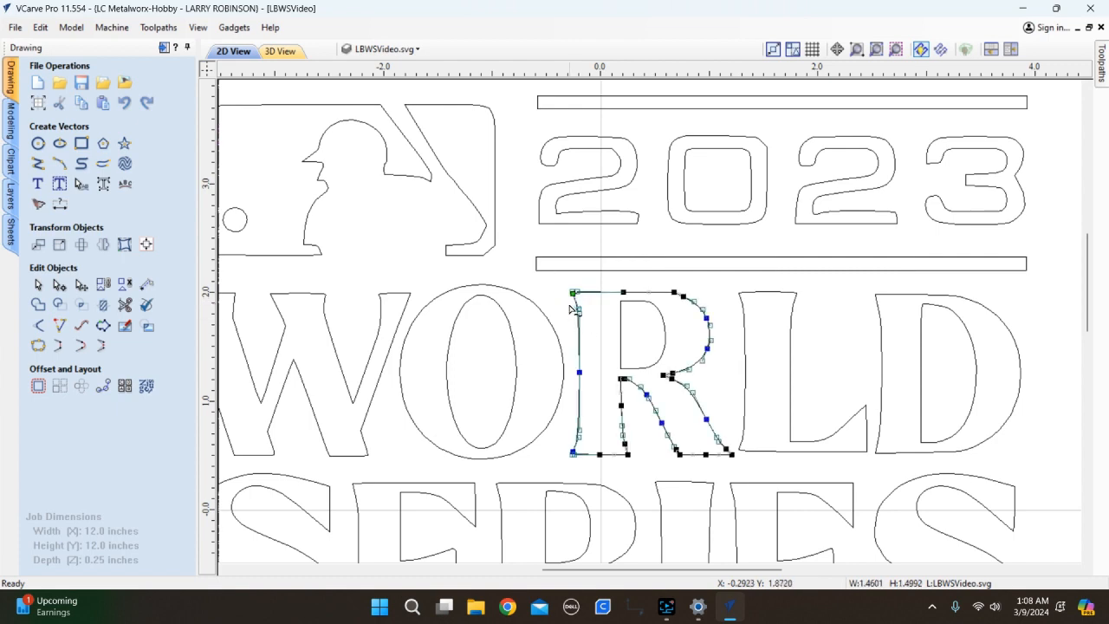
scroll(574, 299, "up", 2)
scroll(594, 303, "down", 3)
left_click(403, 293)
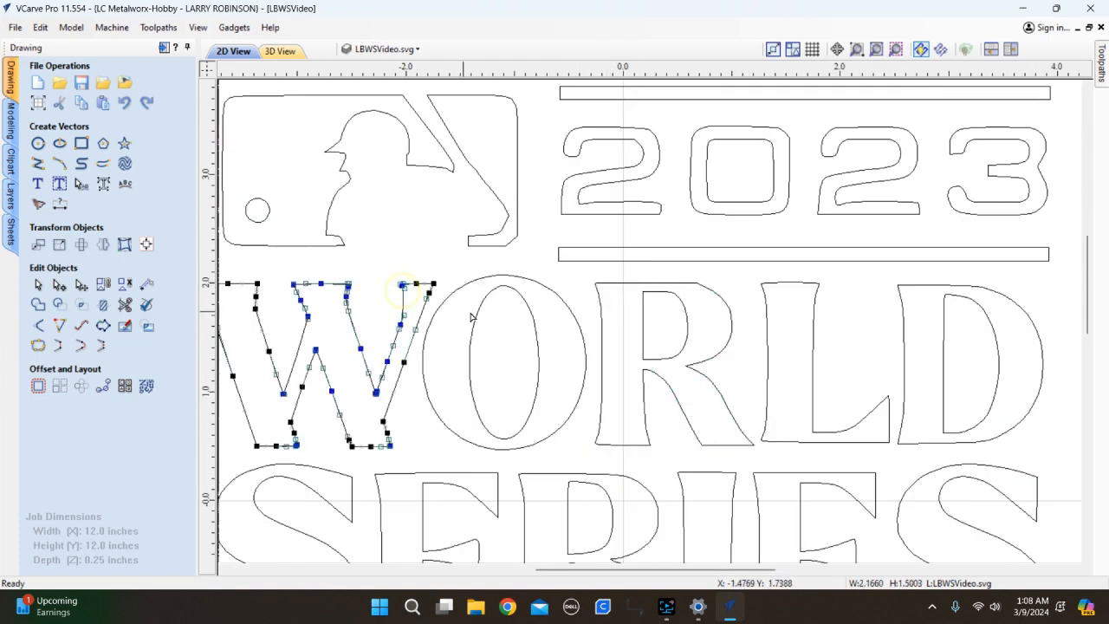
scroll(515, 300, "down", 1)
scroll(376, 302, "up", 5)
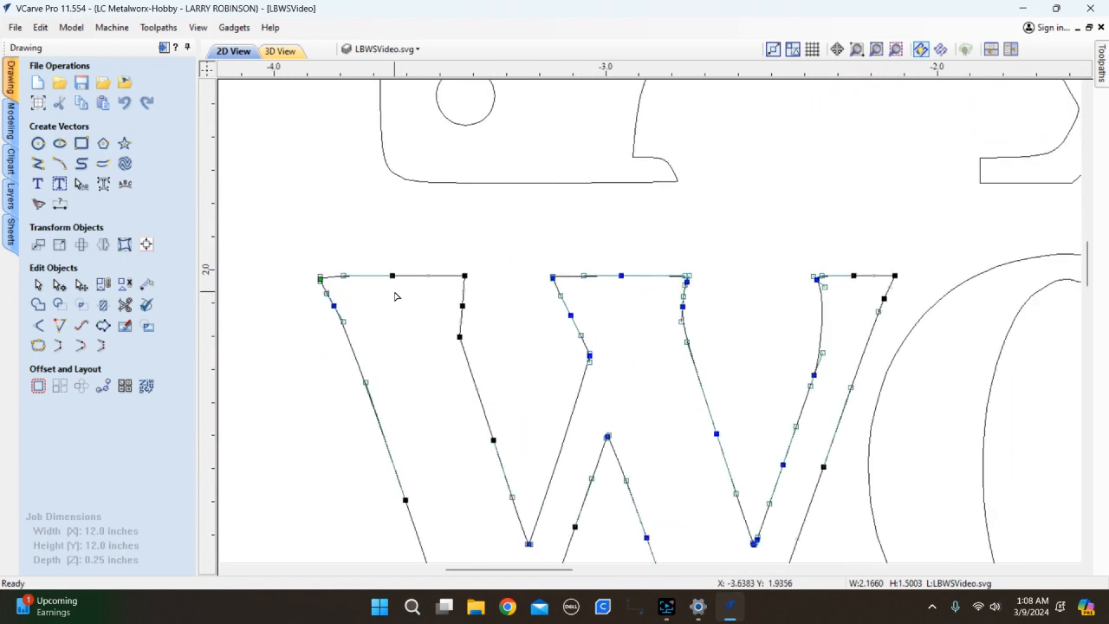
scroll(298, 278, "up", 2)
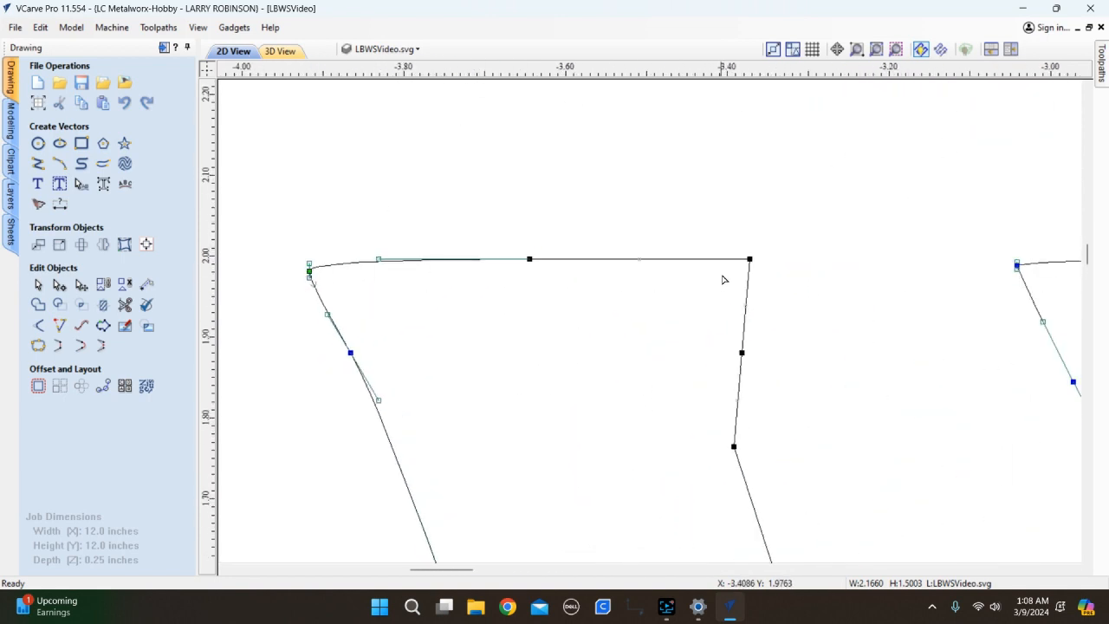
right_click(749, 259)
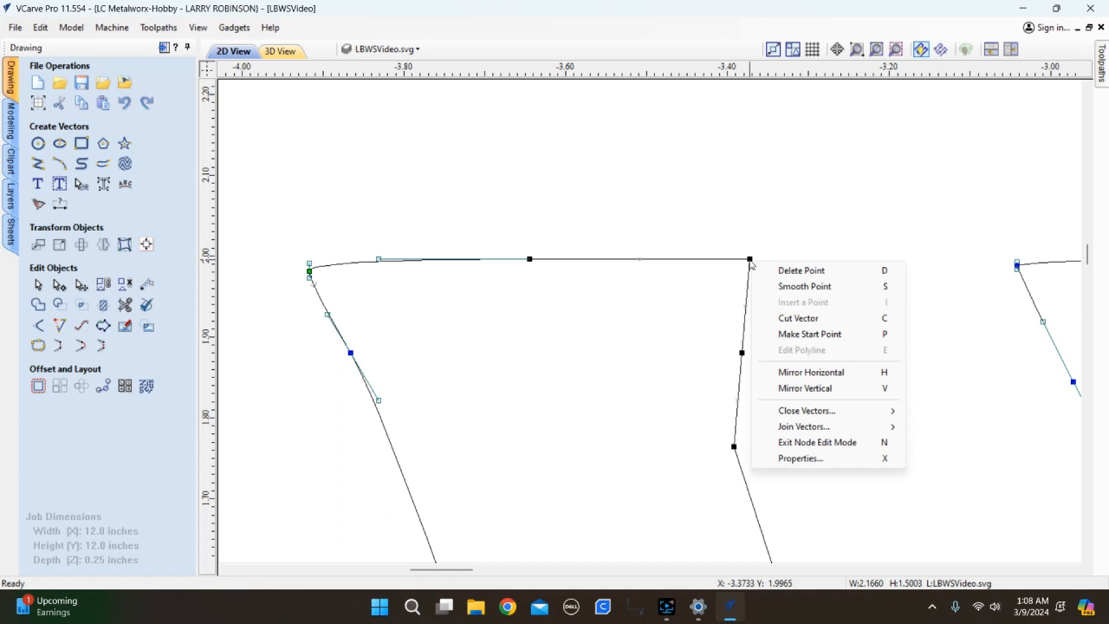
left_click(816, 334)
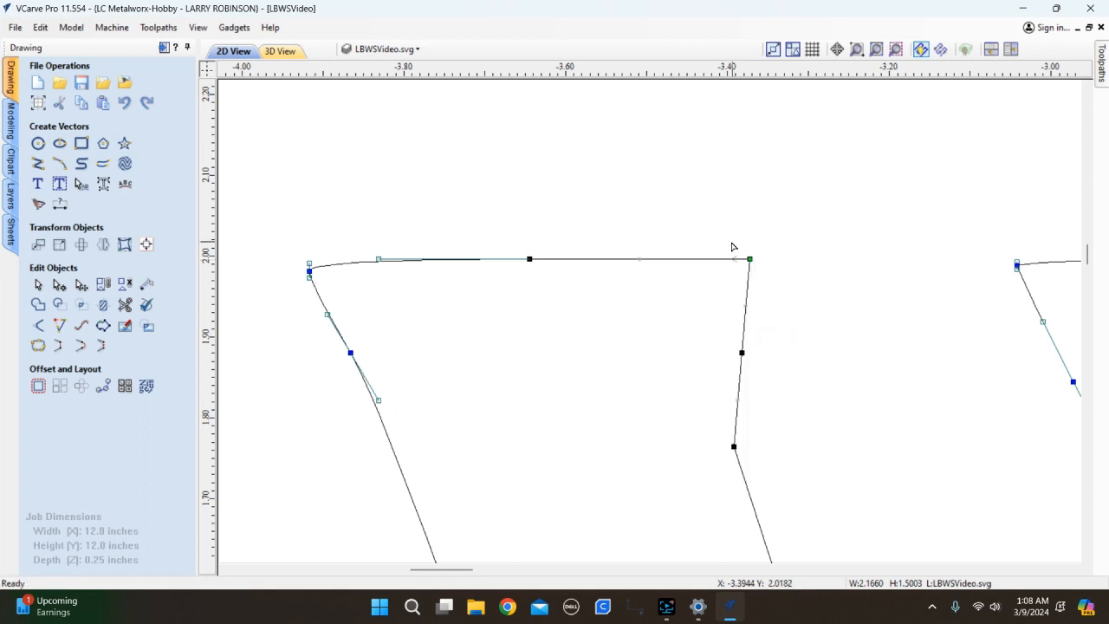
scroll(654, 212, "down", 2)
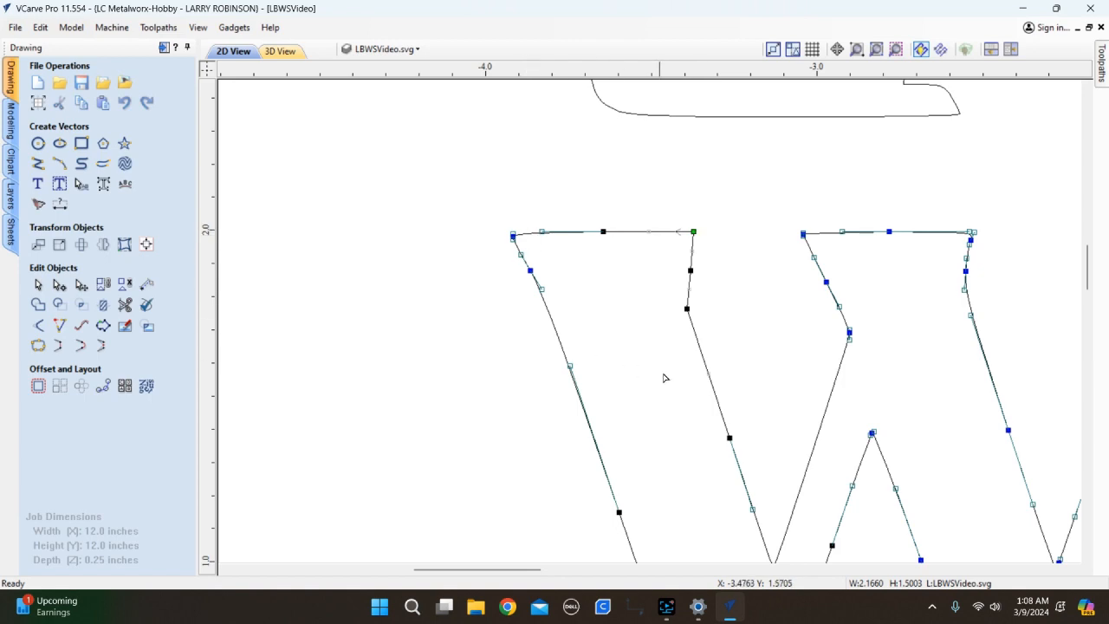
scroll(433, 176, "down", 5)
scroll(621, 164, "up", 2)
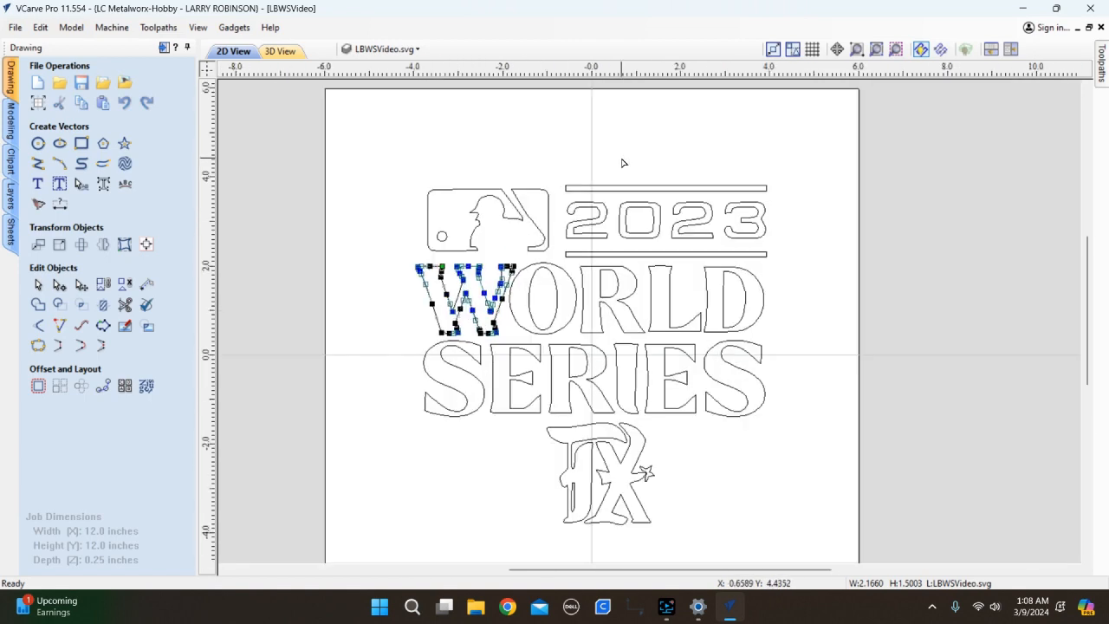
scroll(537, 263, "down", 1)
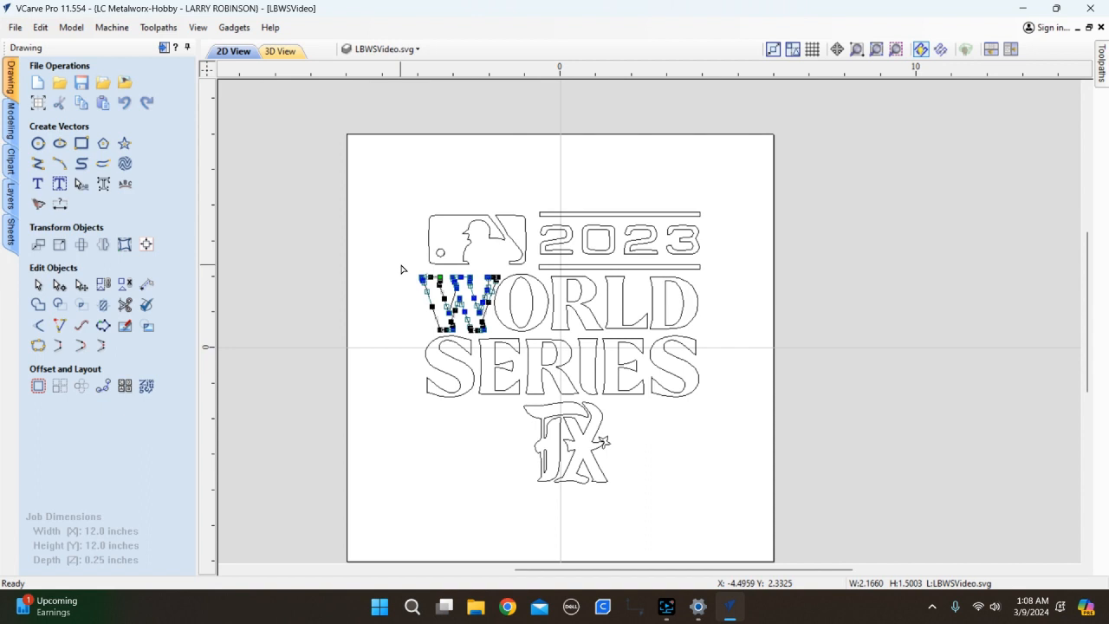
key("n")
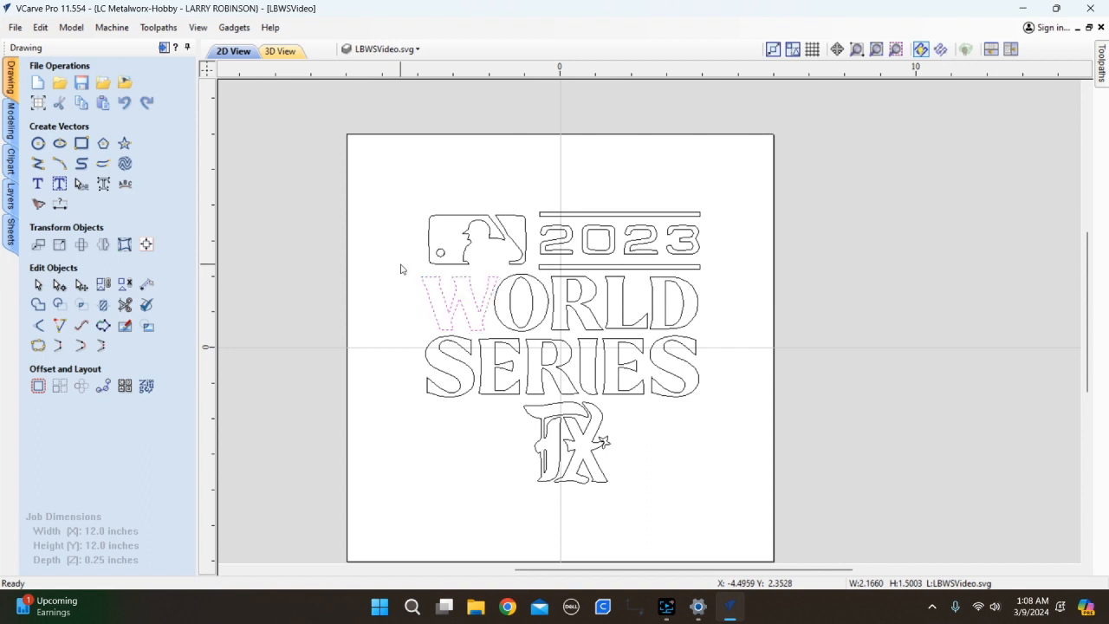
Examine the nodes of the logo's left batter outline, and check the lettering and bars around 2023.
left_click(457, 220)
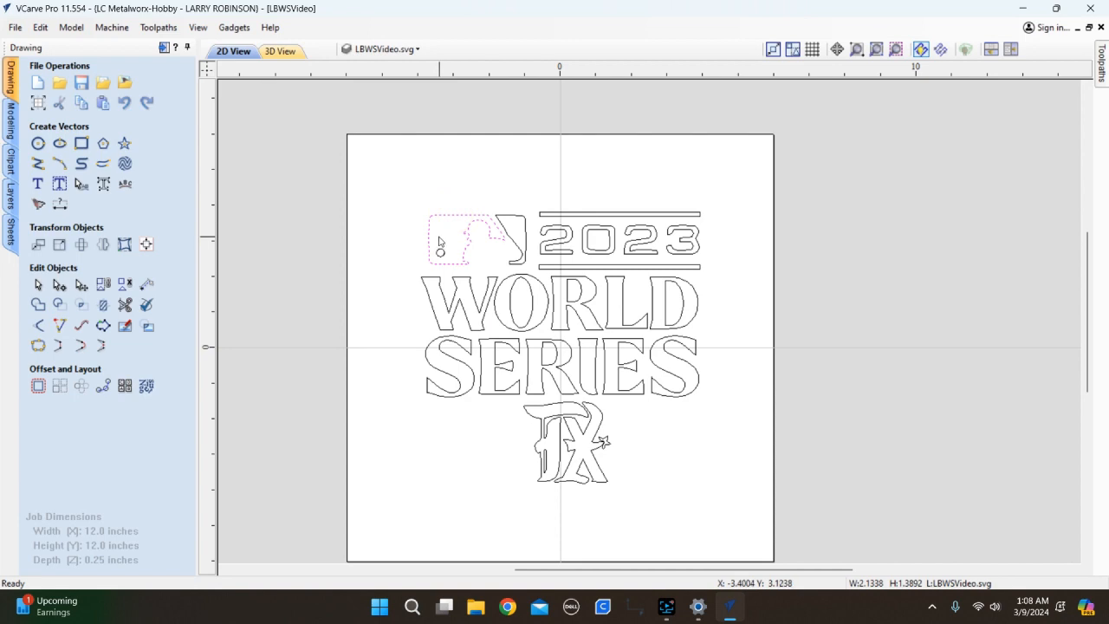
key("n")
scroll(431, 229, "up", 6)
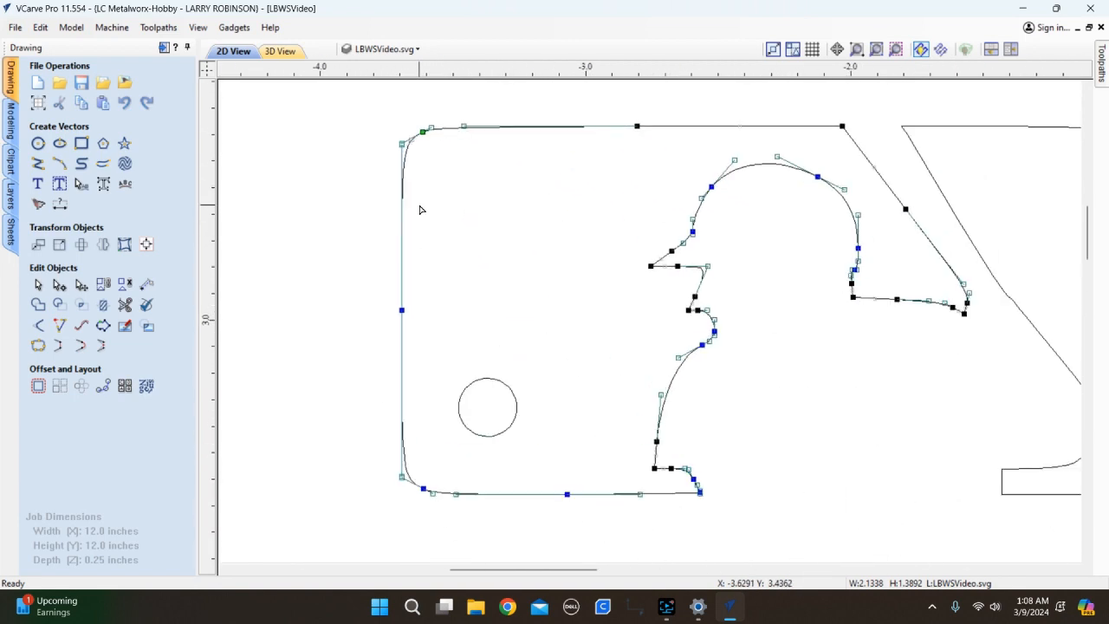
scroll(419, 210, "down", 3)
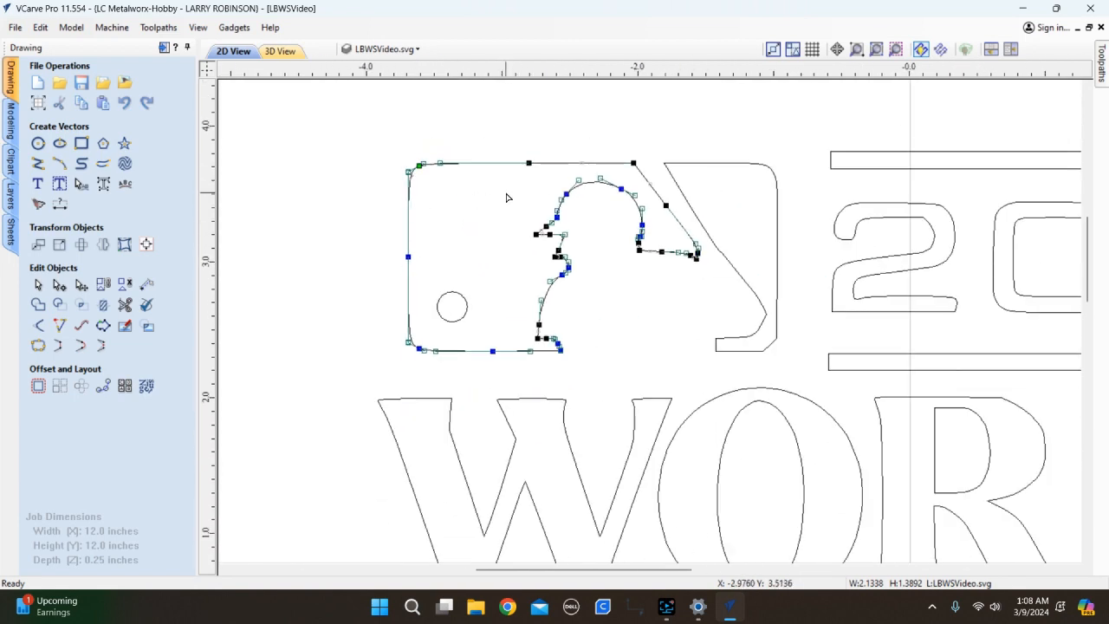
scroll(445, 181, "up", 5)
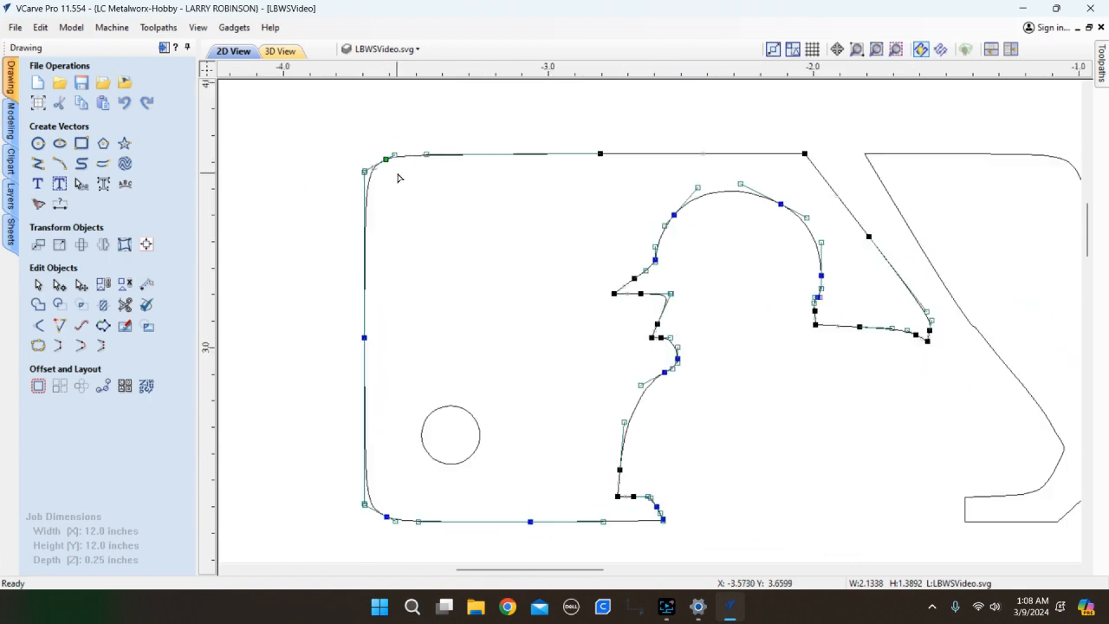
scroll(399, 177, "down", 4)
key("n")
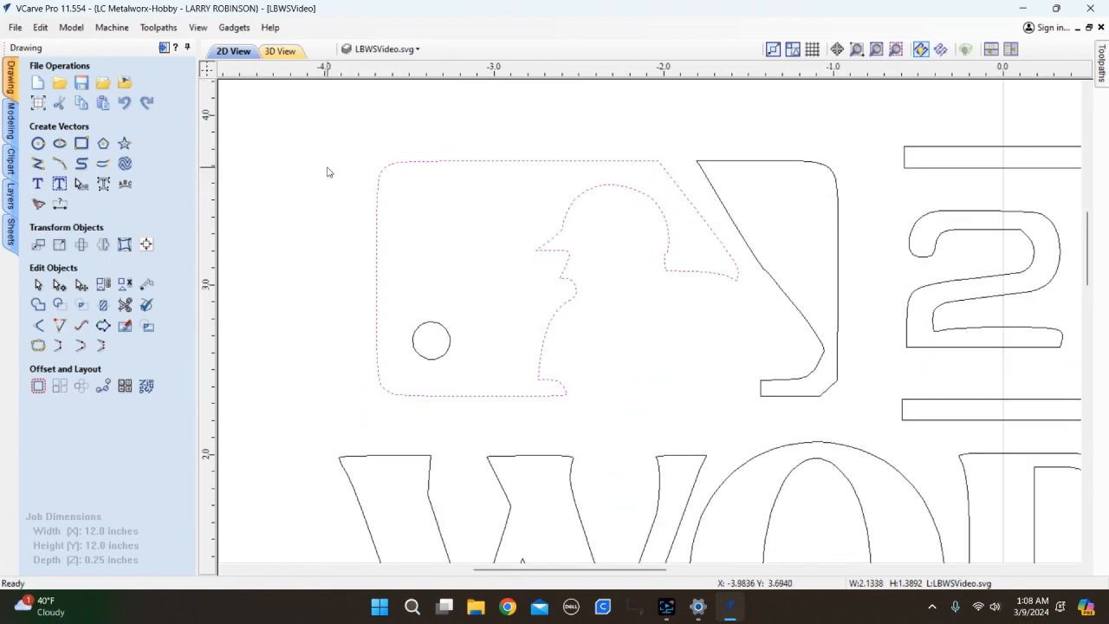
left_click(327, 171)
scroll(325, 171, "down", 3)
scroll(568, 216, "up", 3)
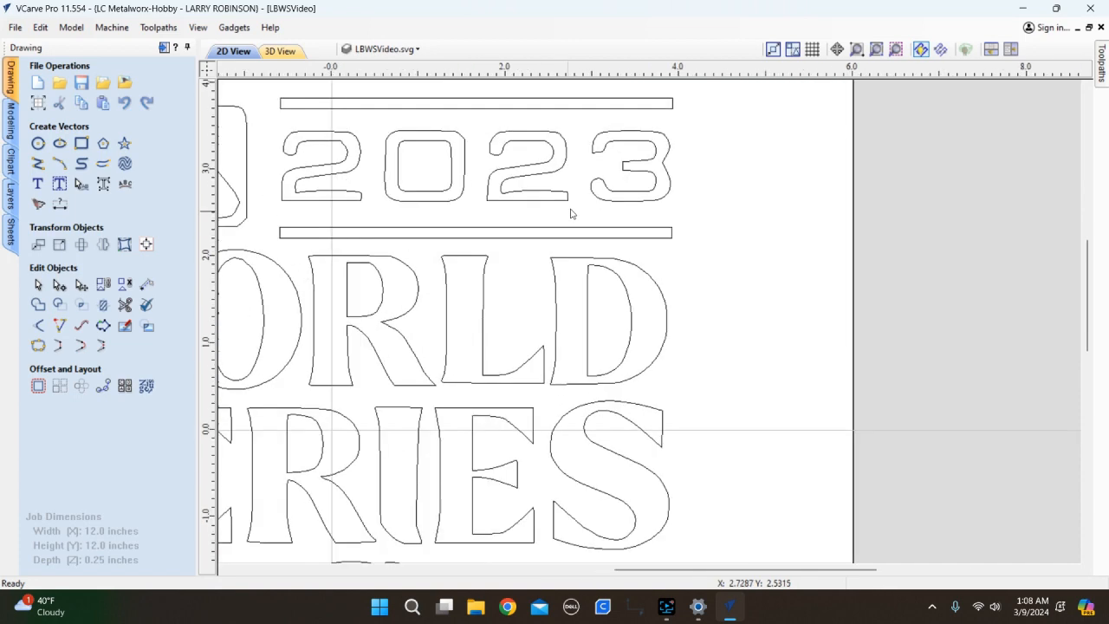
scroll(613, 159, "up", 2)
scroll(754, 299, "down", 3)
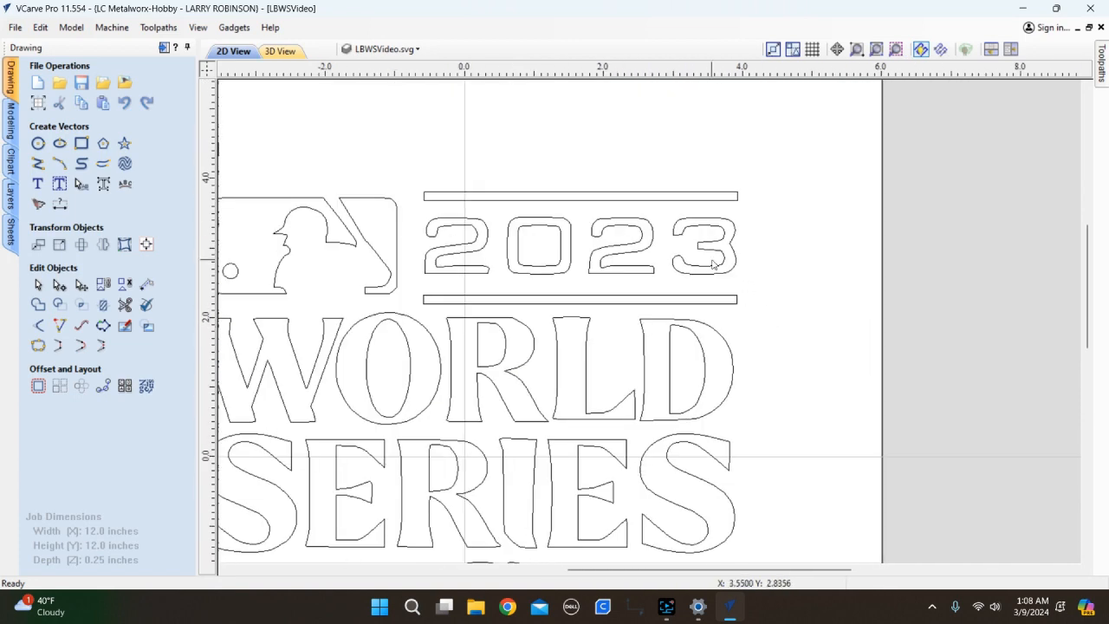
Close VCarve Pro and discard the unsaved changes to the LBWSVideo file.
scroll(719, 263, "down", 3)
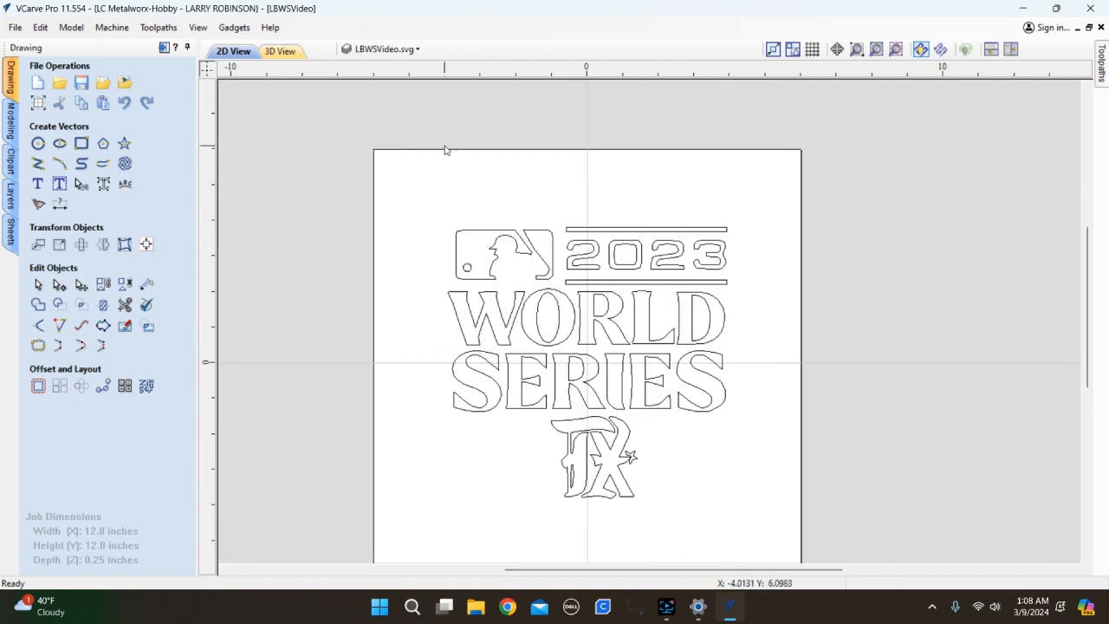
scroll(468, 151, "down", 2)
scroll(607, 260, "up", 2)
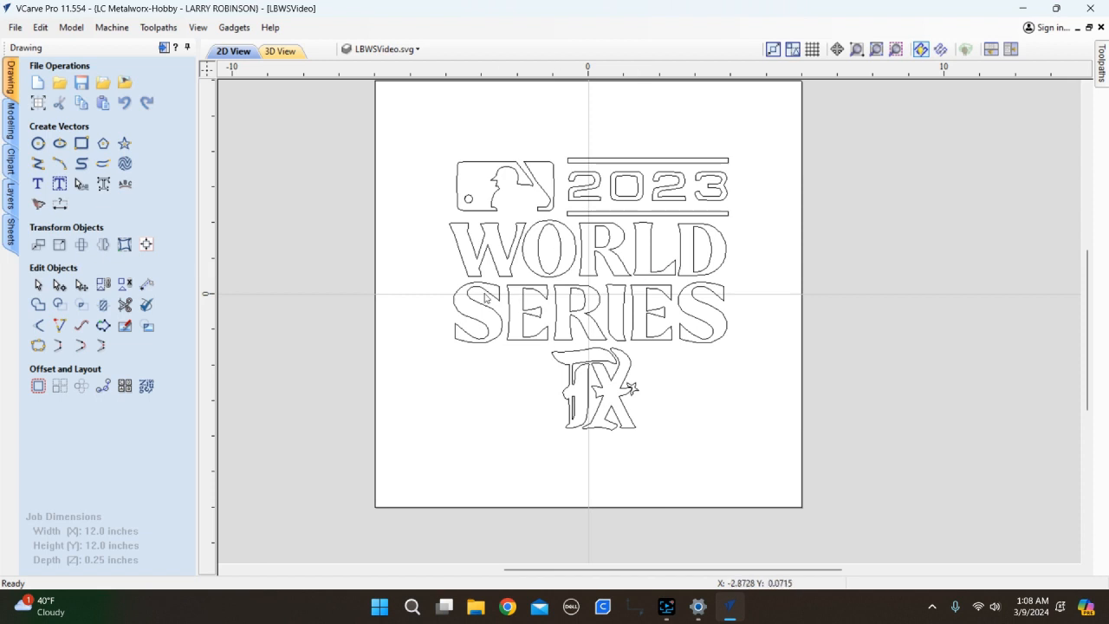
scroll(589, 192, "down", 1)
scroll(596, 193, "up", 1)
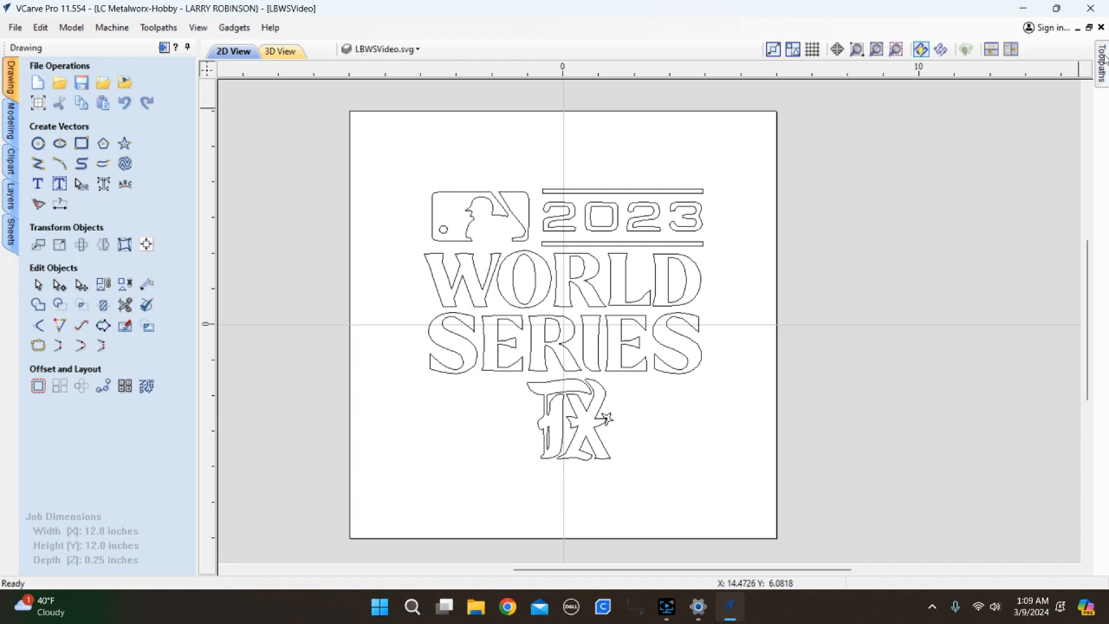
left_click(1090, 7)
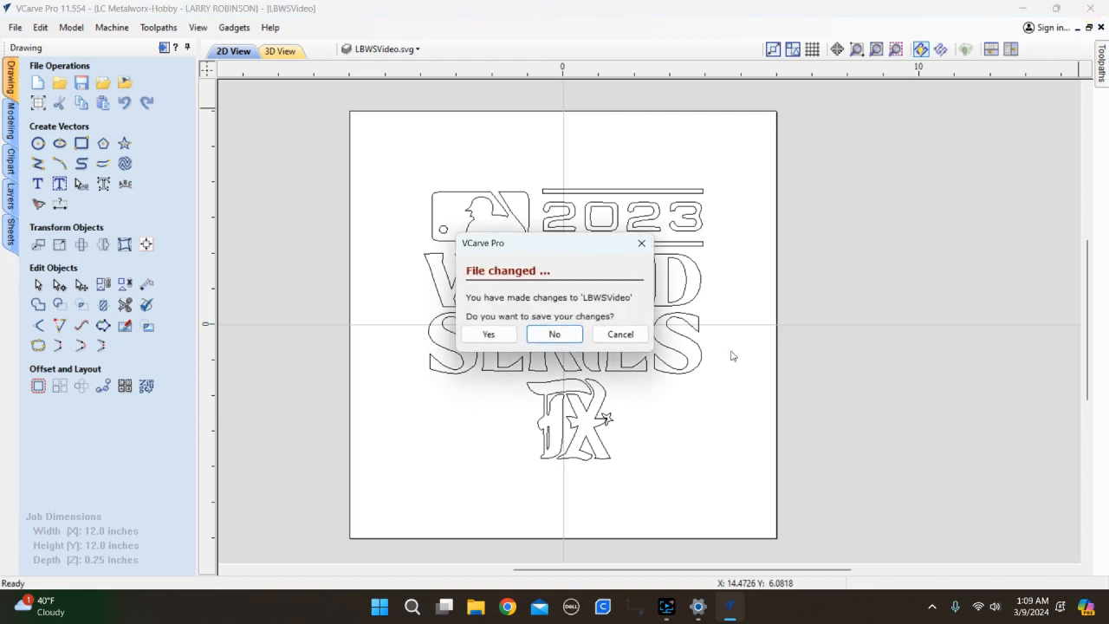
left_click(554, 334)
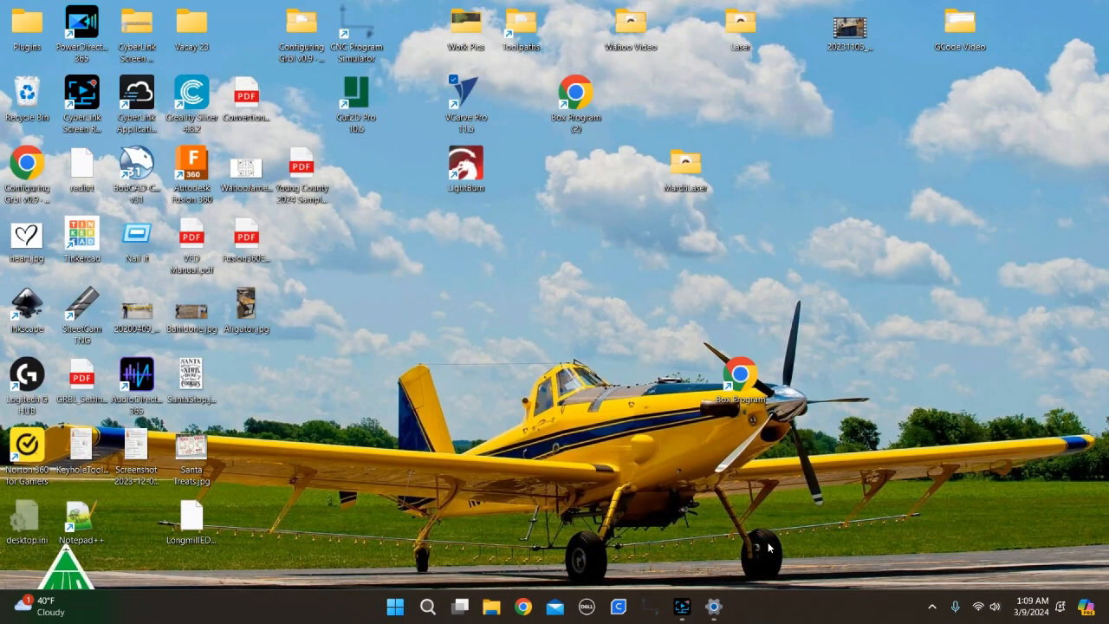
mouse_move(684, 613)
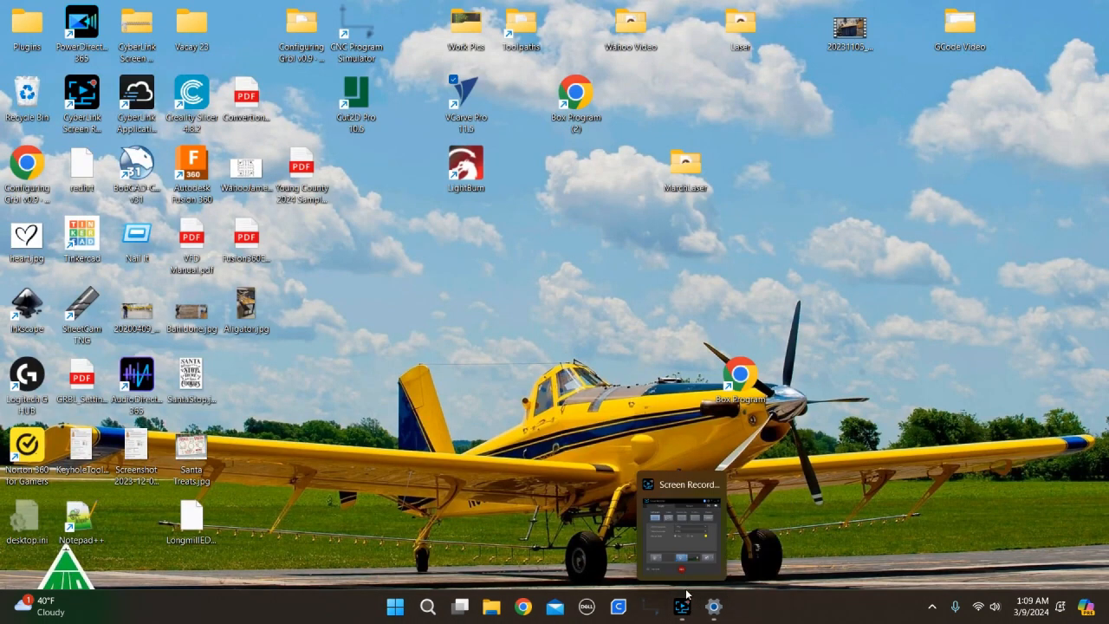
left_click(706, 555)
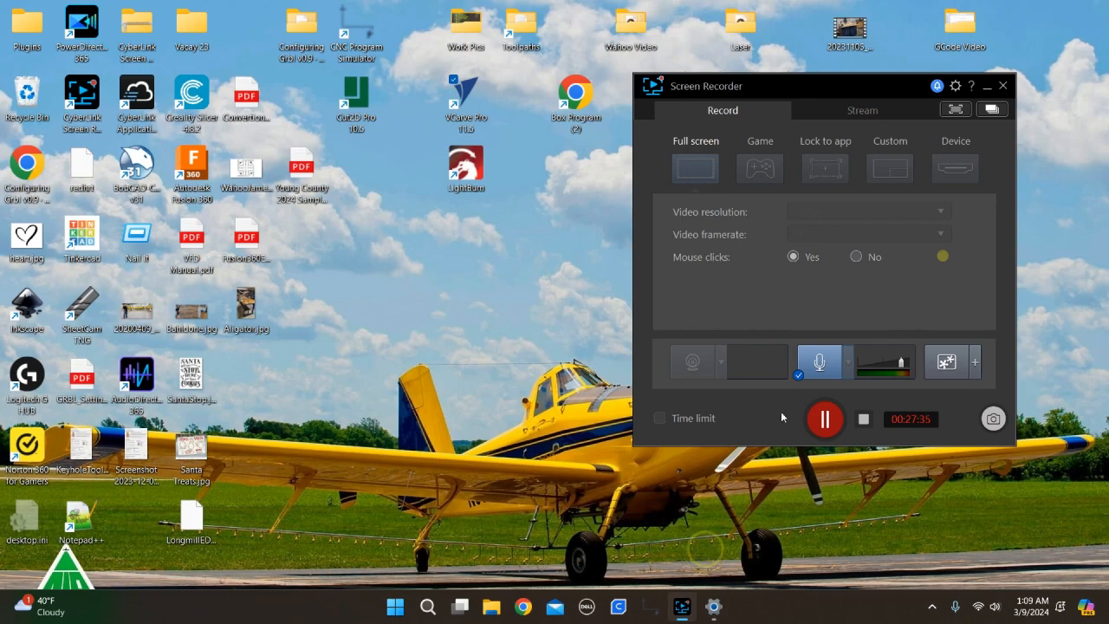